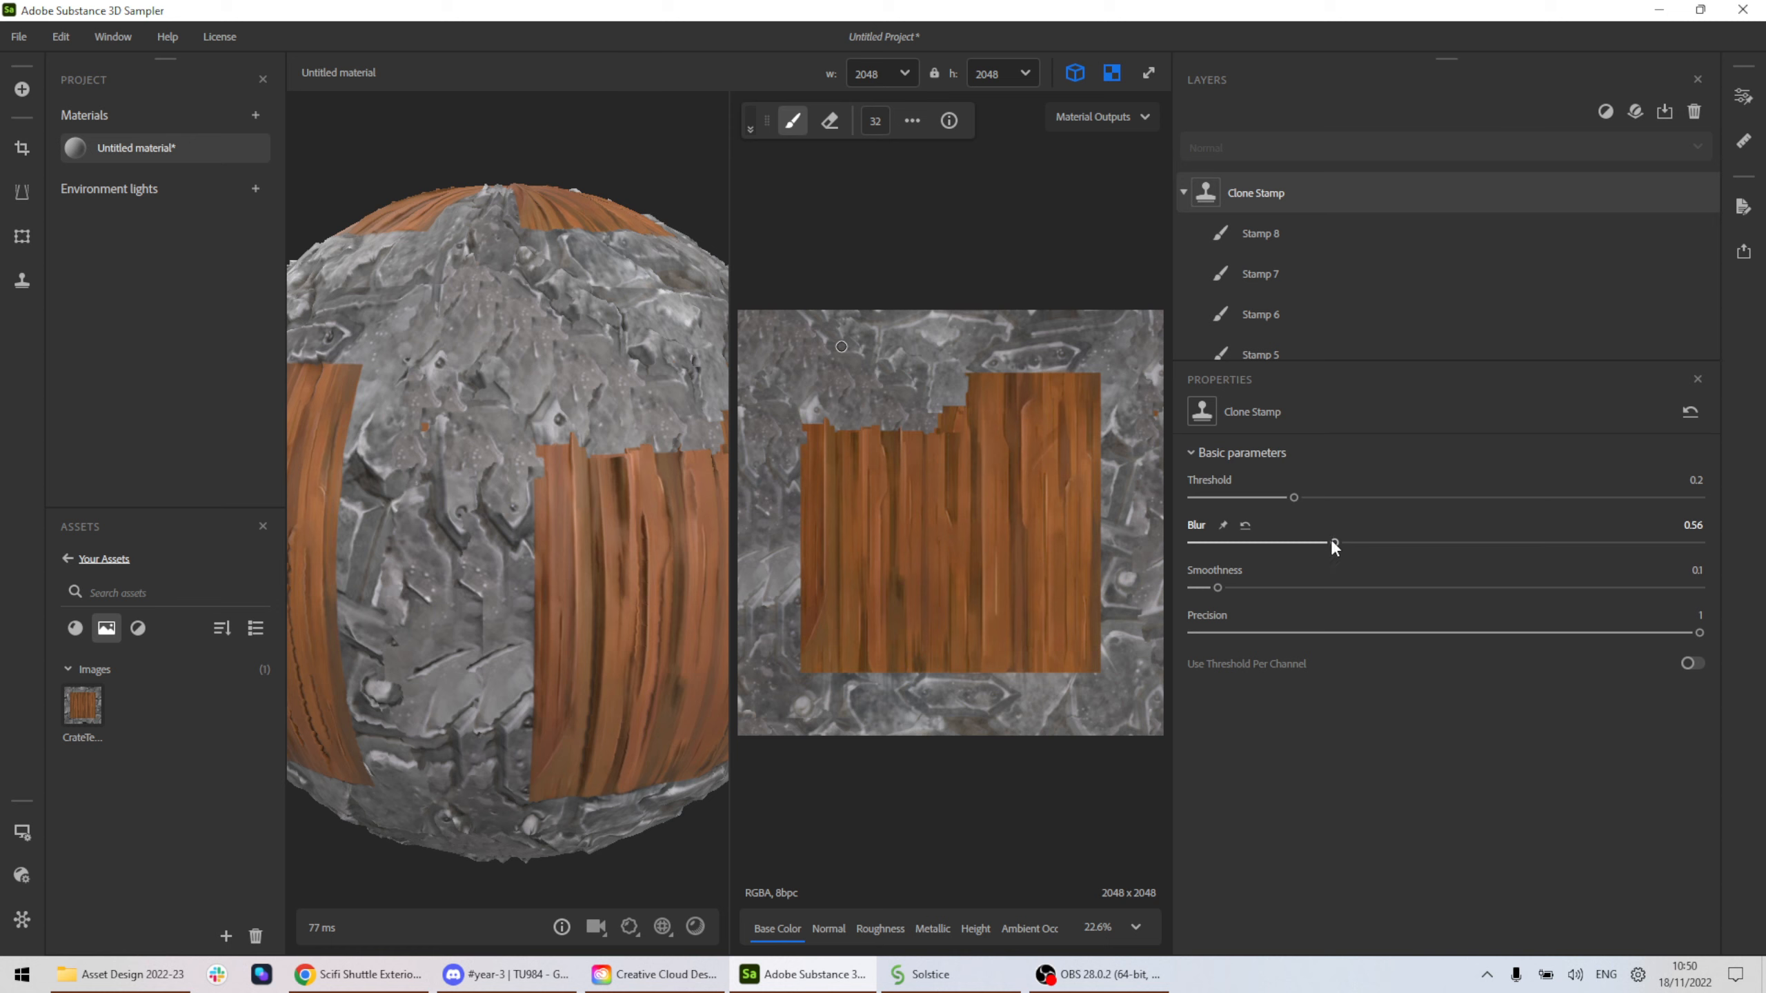
Clone metal over the wood's upper-left corner, setting the Clone Stamp blur to 0.66 and then 1.21 with smoothness 0.
drag(1333, 543, 1359, 543)
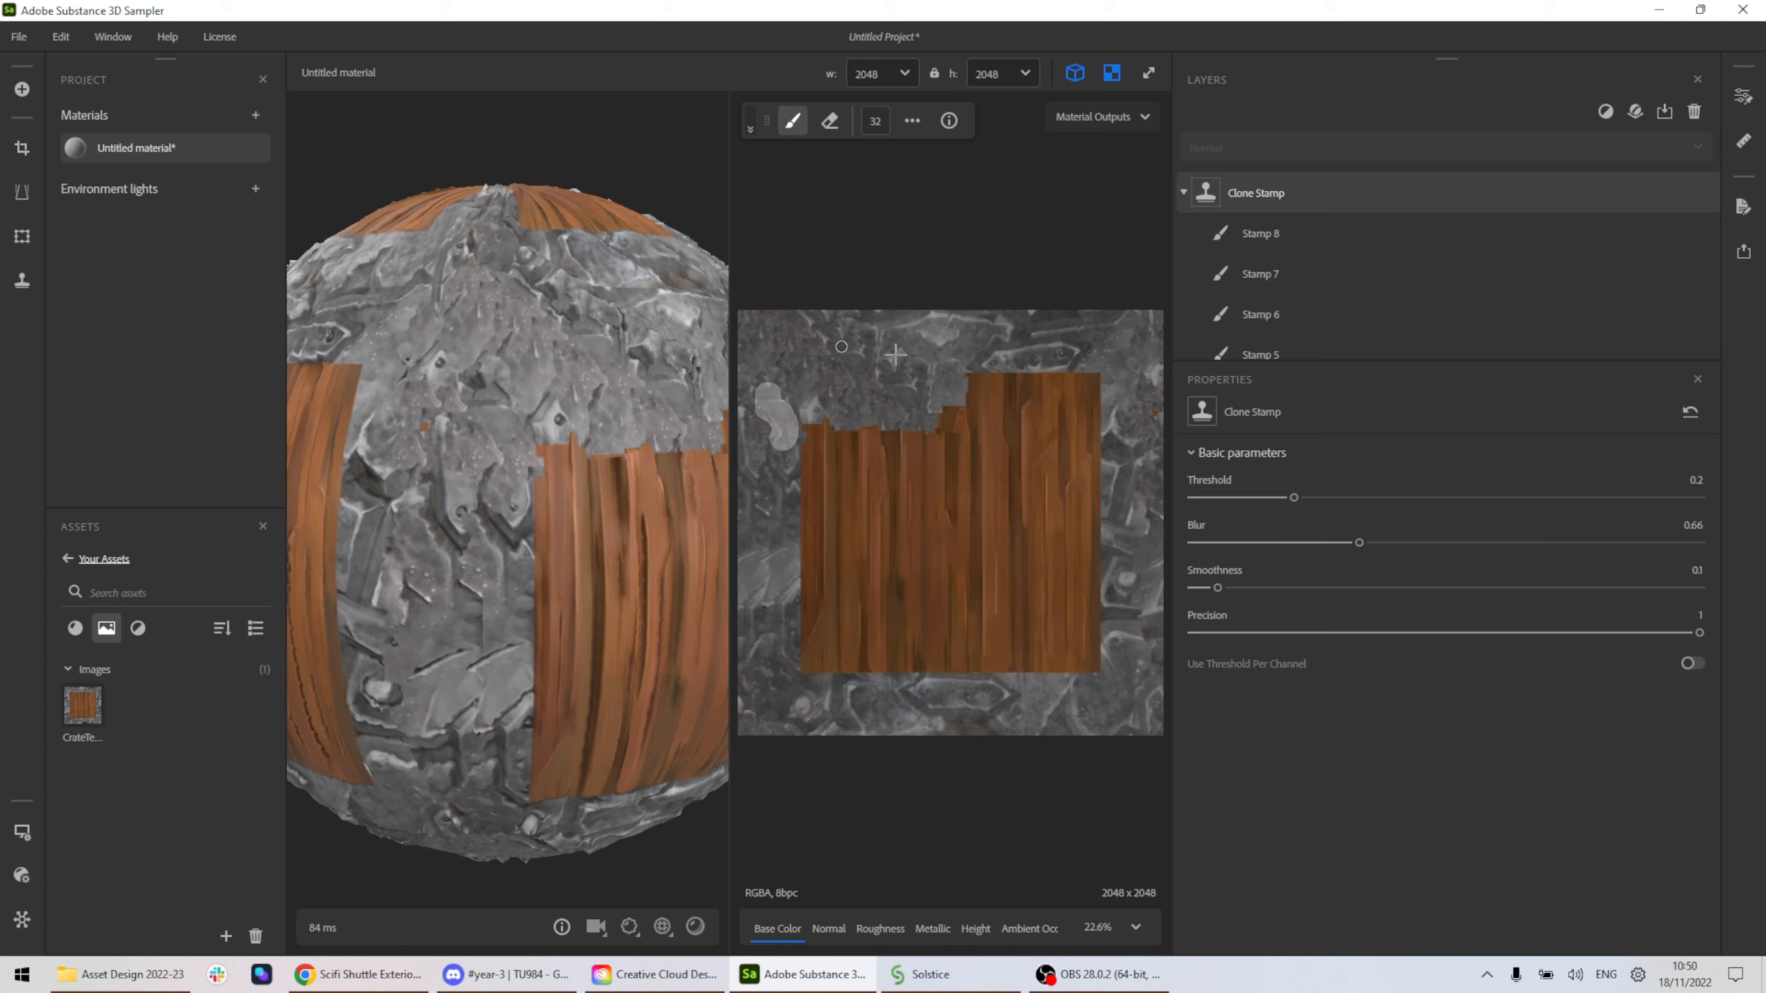
click(765, 382)
mouse_move(763, 405)
mouse_down()
mouse_move(775, 429)
mouse_move(806, 409)
mouse_up()
drag(1193, 543, 1499, 543)
drag(799, 420, 799, 473)
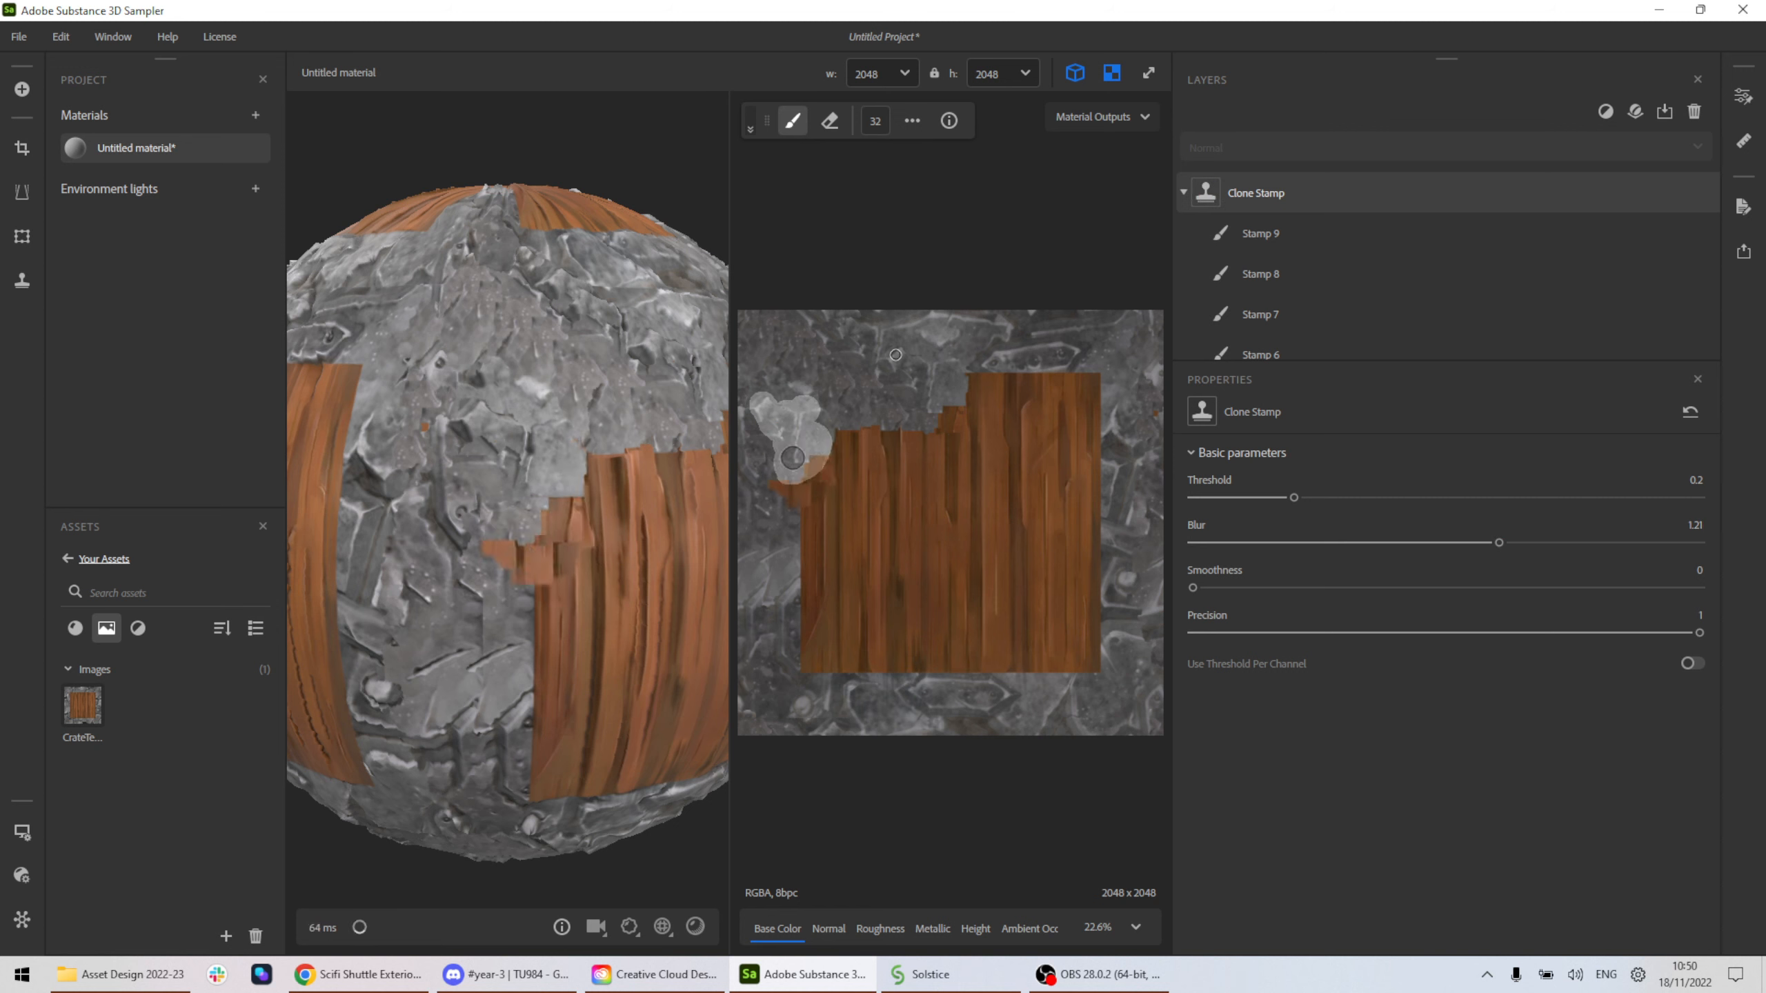
Try smoothness 0.21 and blur 1.46, reset both to 0, and clone more metal along the wood's upper-left edge.
drag(1193, 587, 1245, 588)
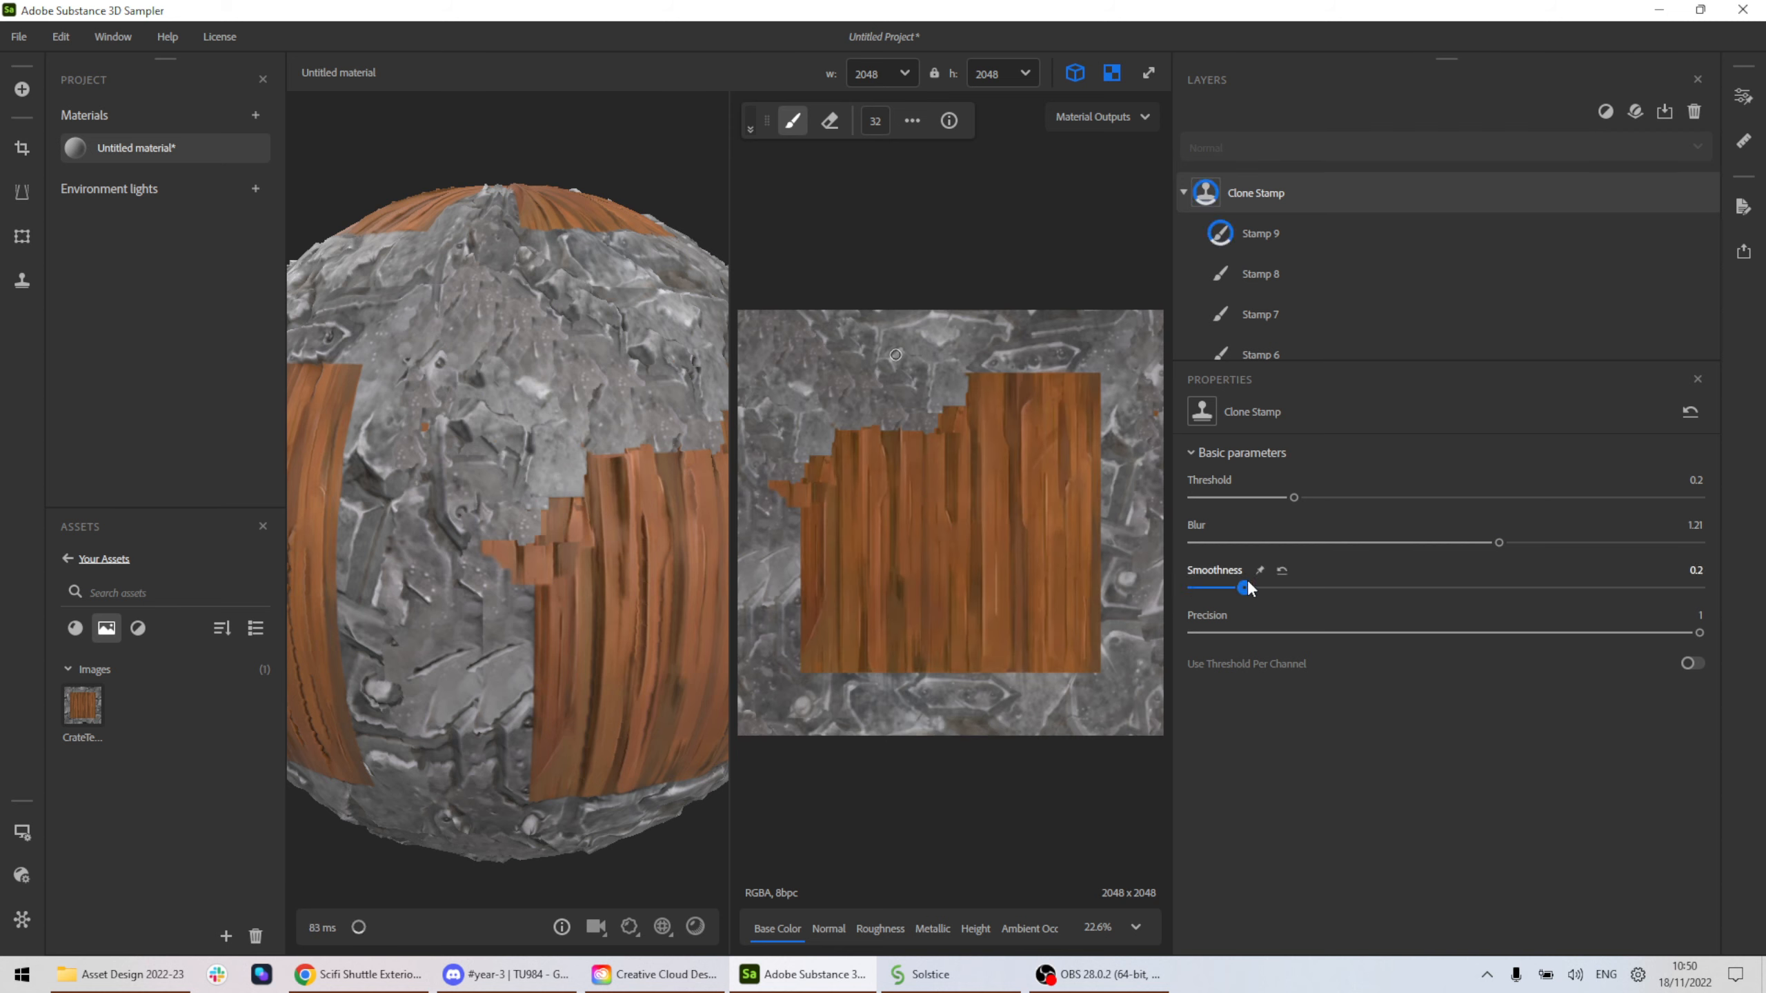
drag(1497, 542, 1562, 542)
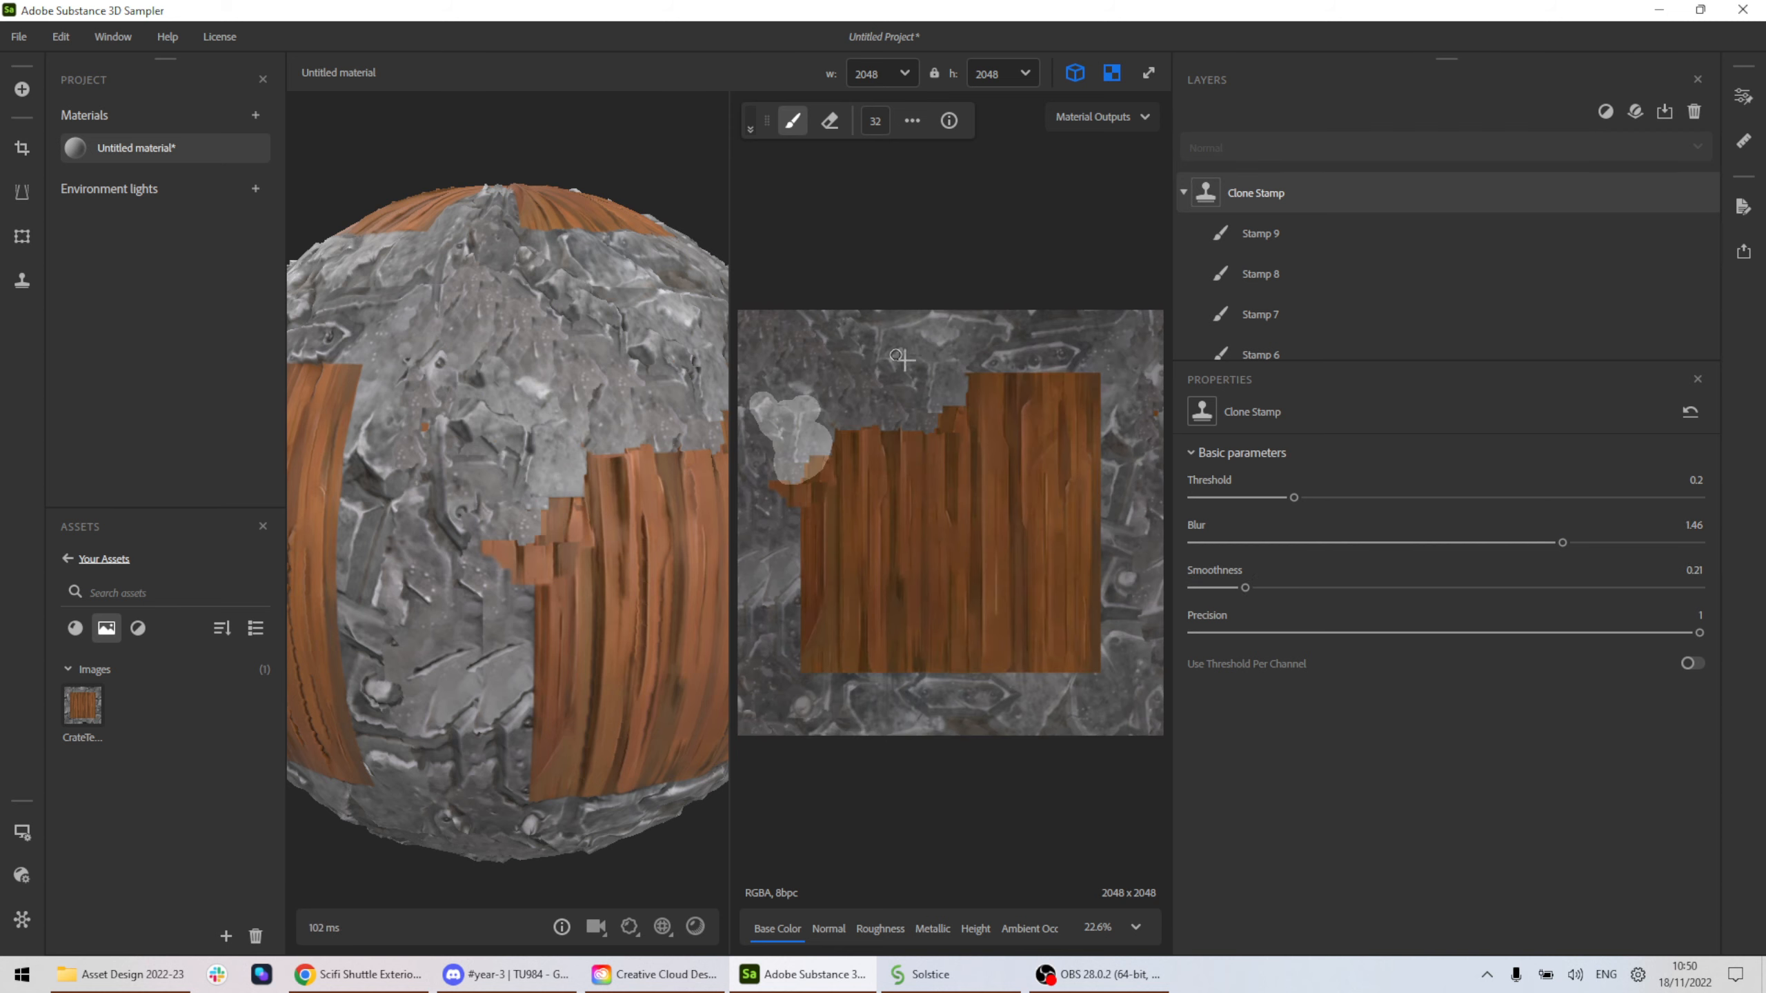
mouse_move(795, 372)
mouse_down()
mouse_move(765, 390)
mouse_move(811, 406)
mouse_move(797, 357)
mouse_up()
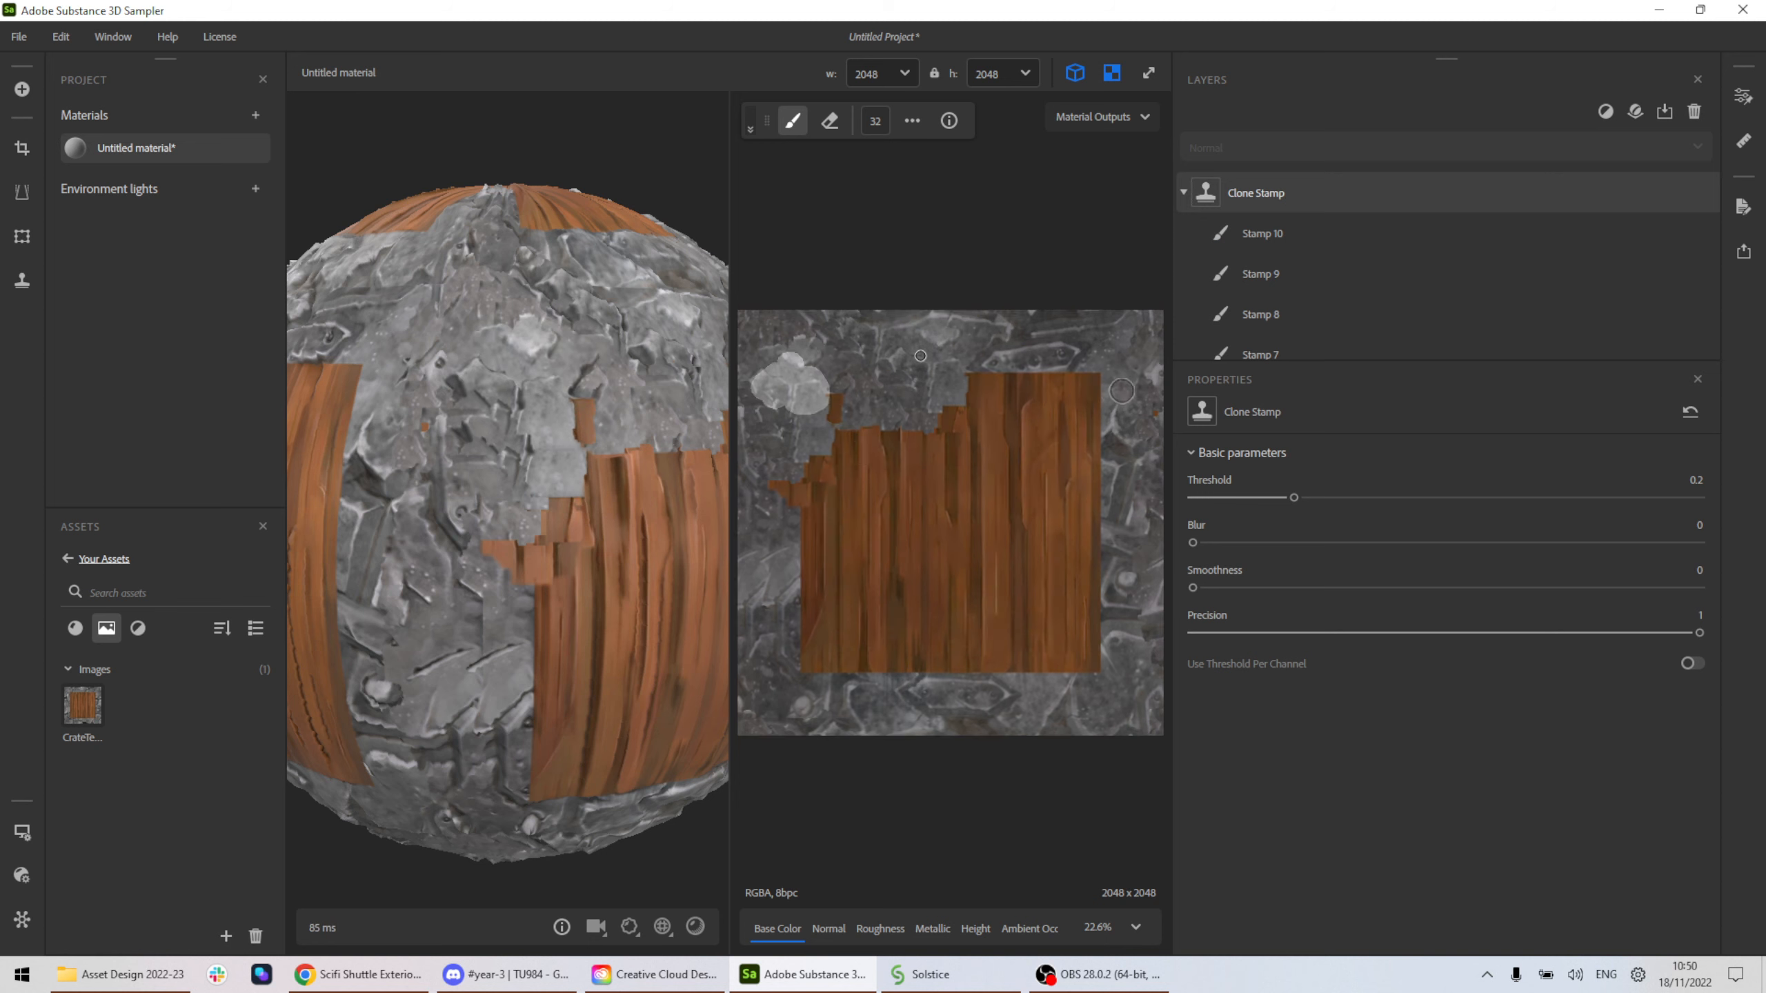
mouse_move(785, 427)
mouse_down()
mouse_move(803, 412)
mouse_move(776, 447)
mouse_up()
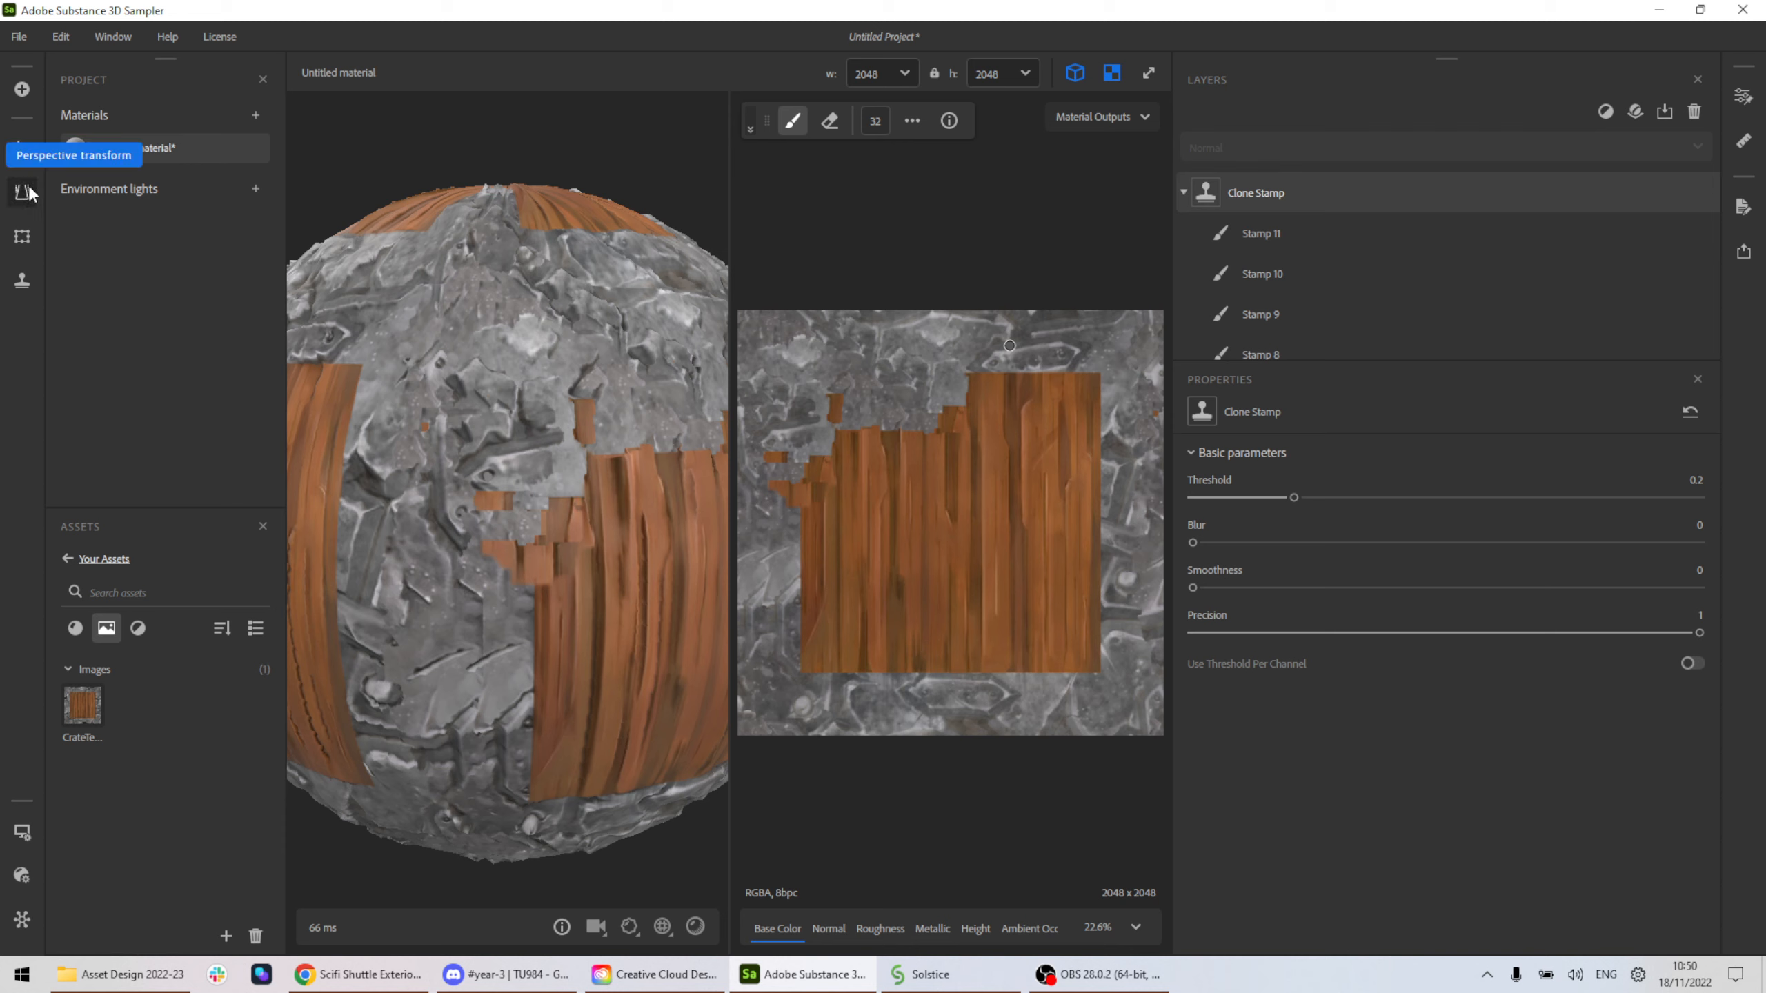
Add a Perspective Transform layer above the Clone Stamp and try pulling its upper-left corner inward.
click(22, 192)
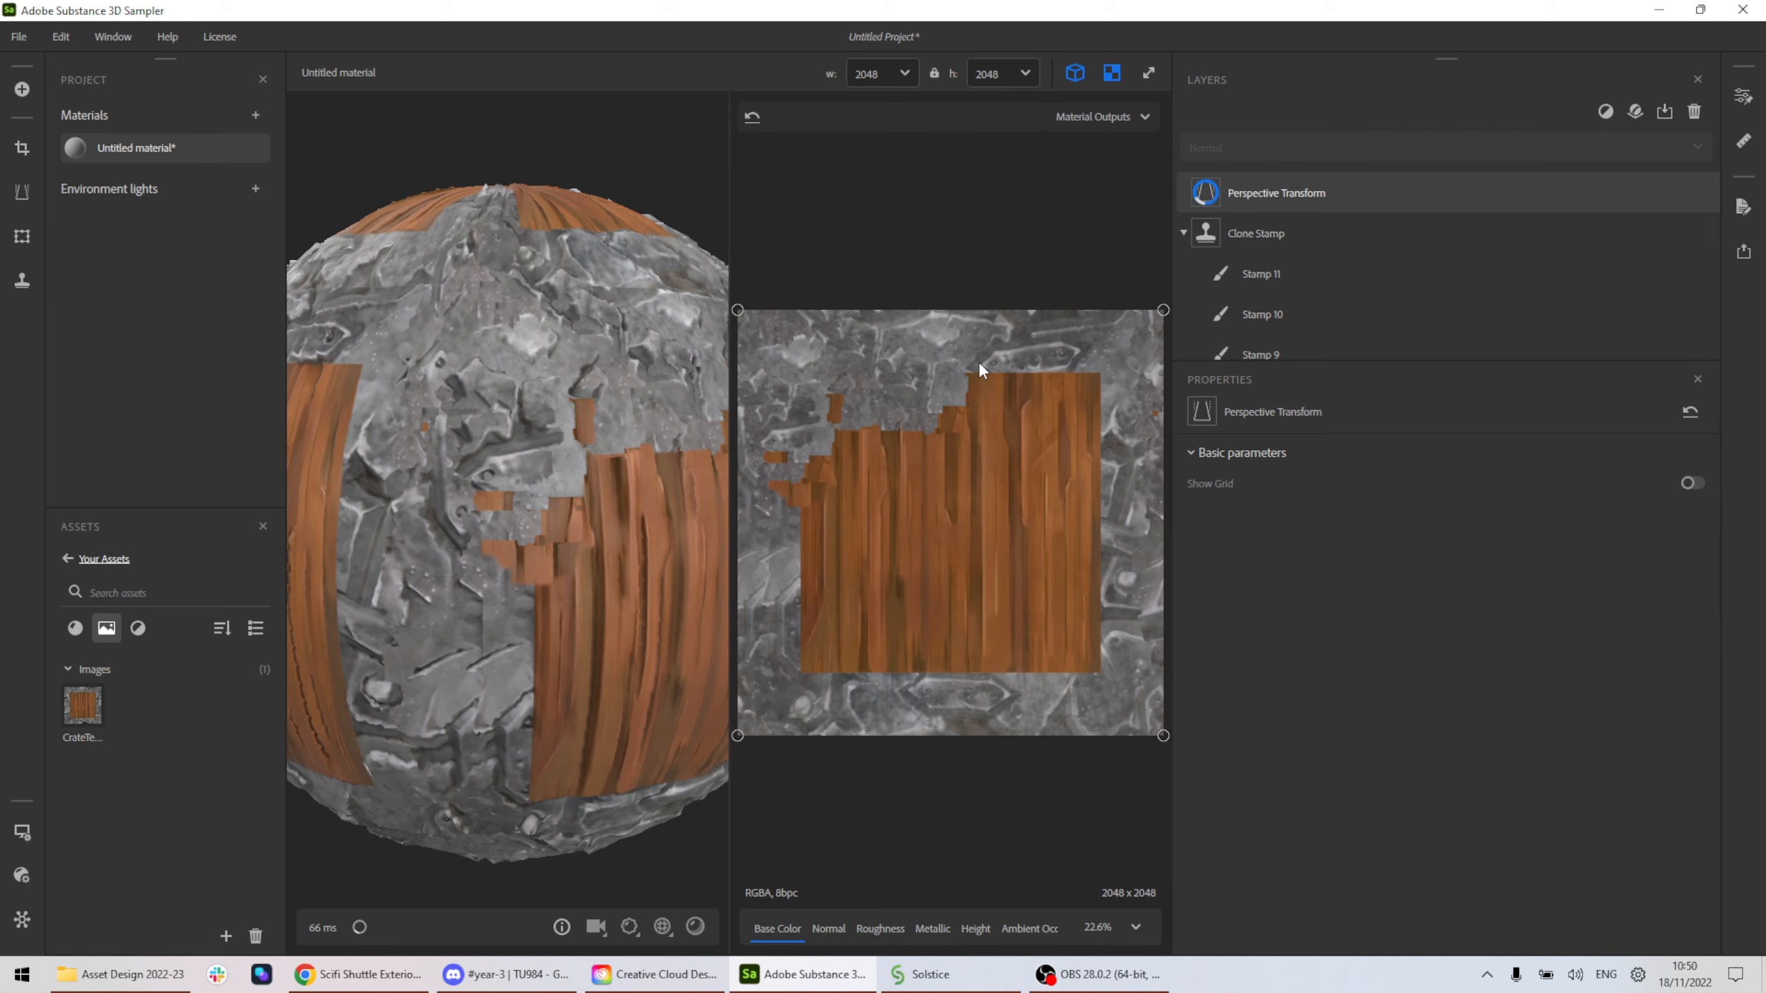
drag(738, 309, 958, 423)
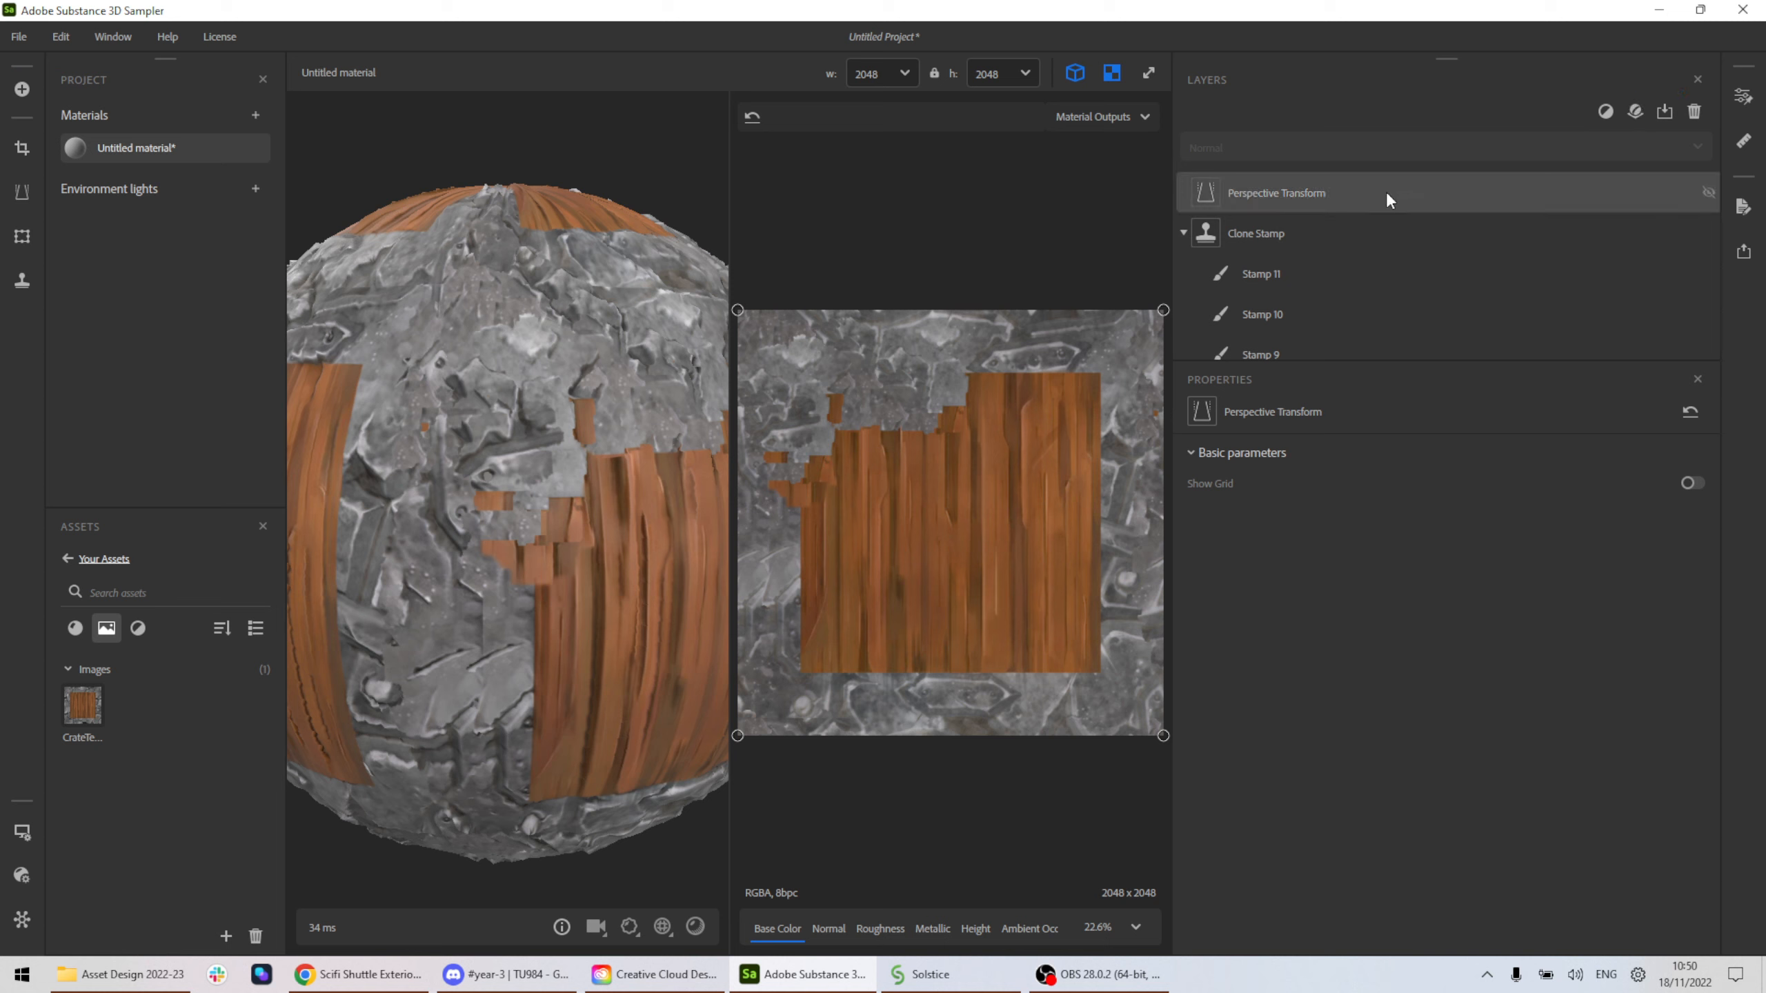
Collapse the Clone Stamp layer, close its properties and add a Blur filter to the layer stack.
click(1184, 234)
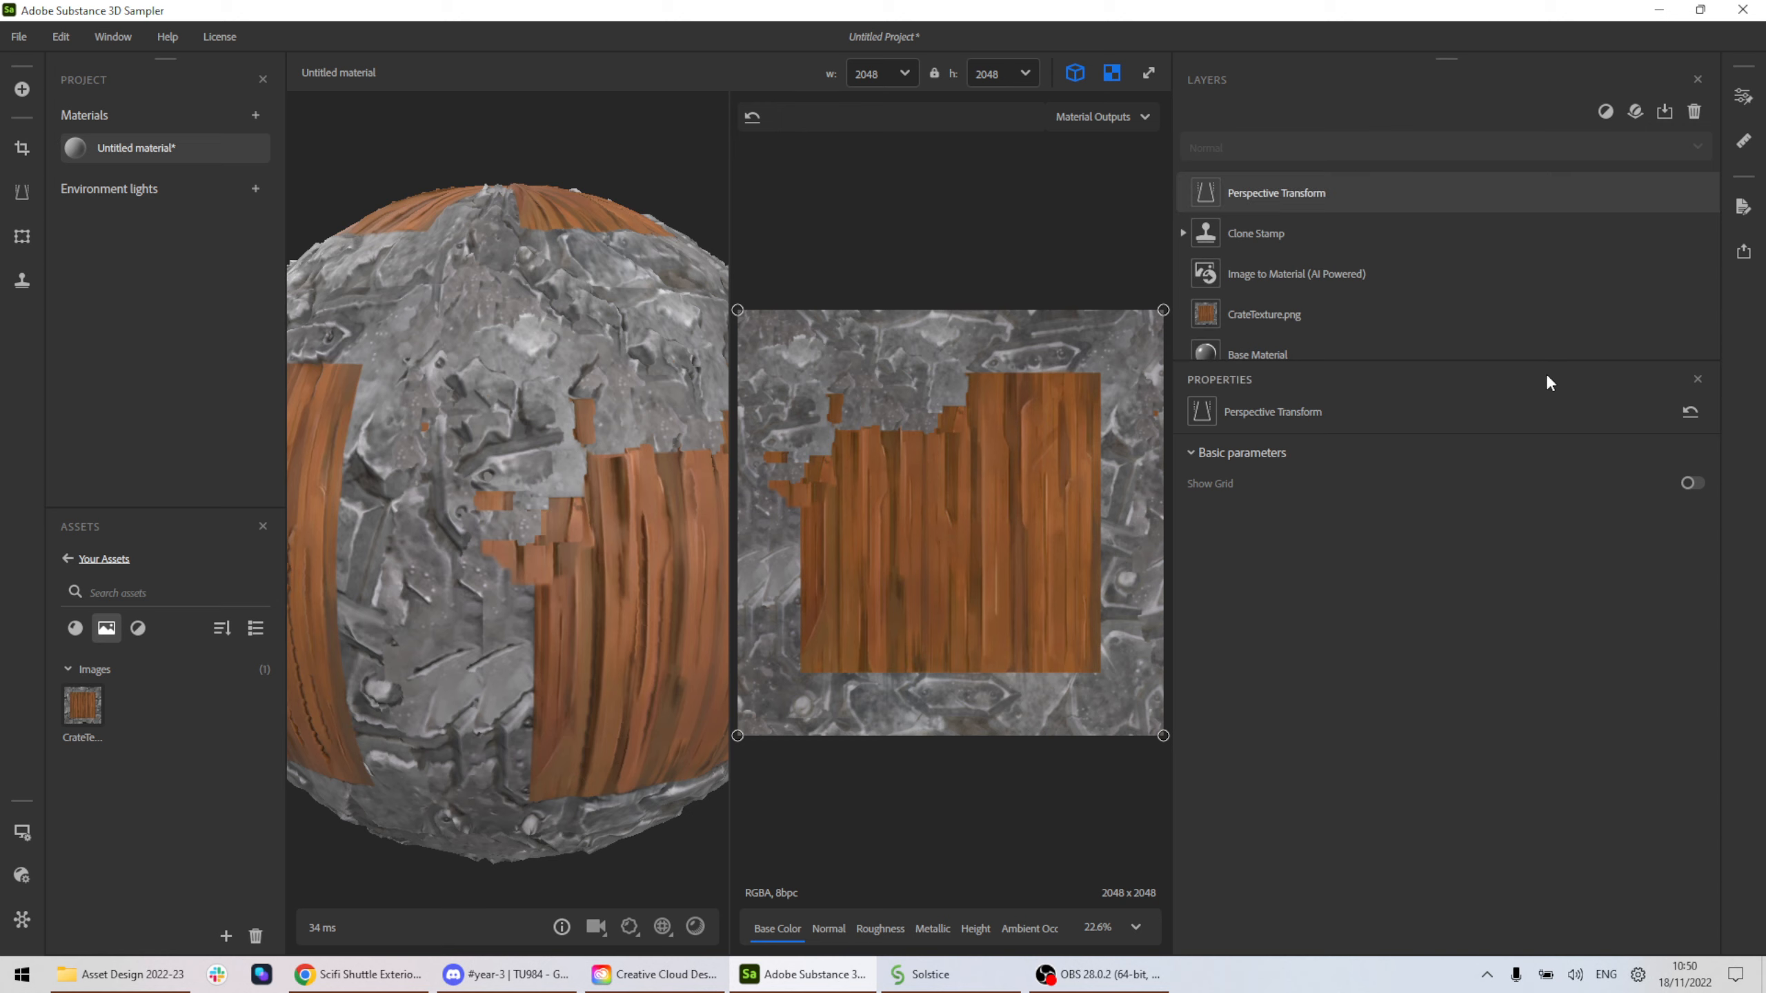
click(1697, 380)
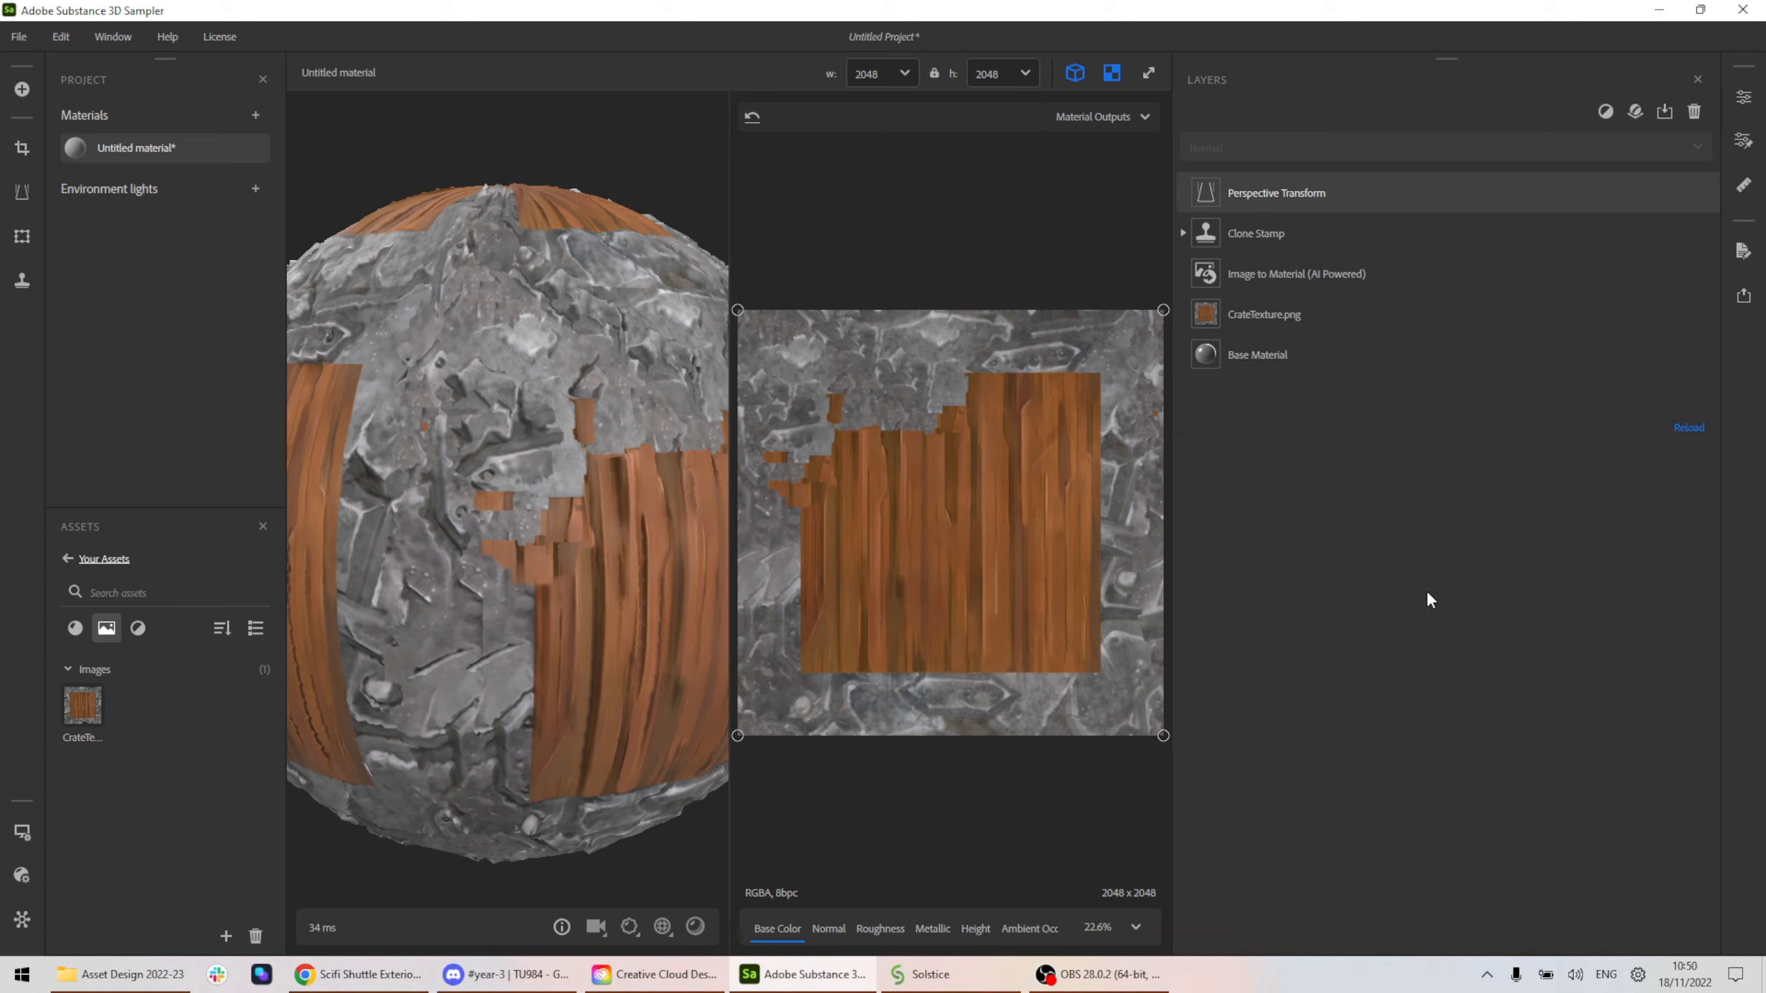
click(1550, 237)
click(1536, 275)
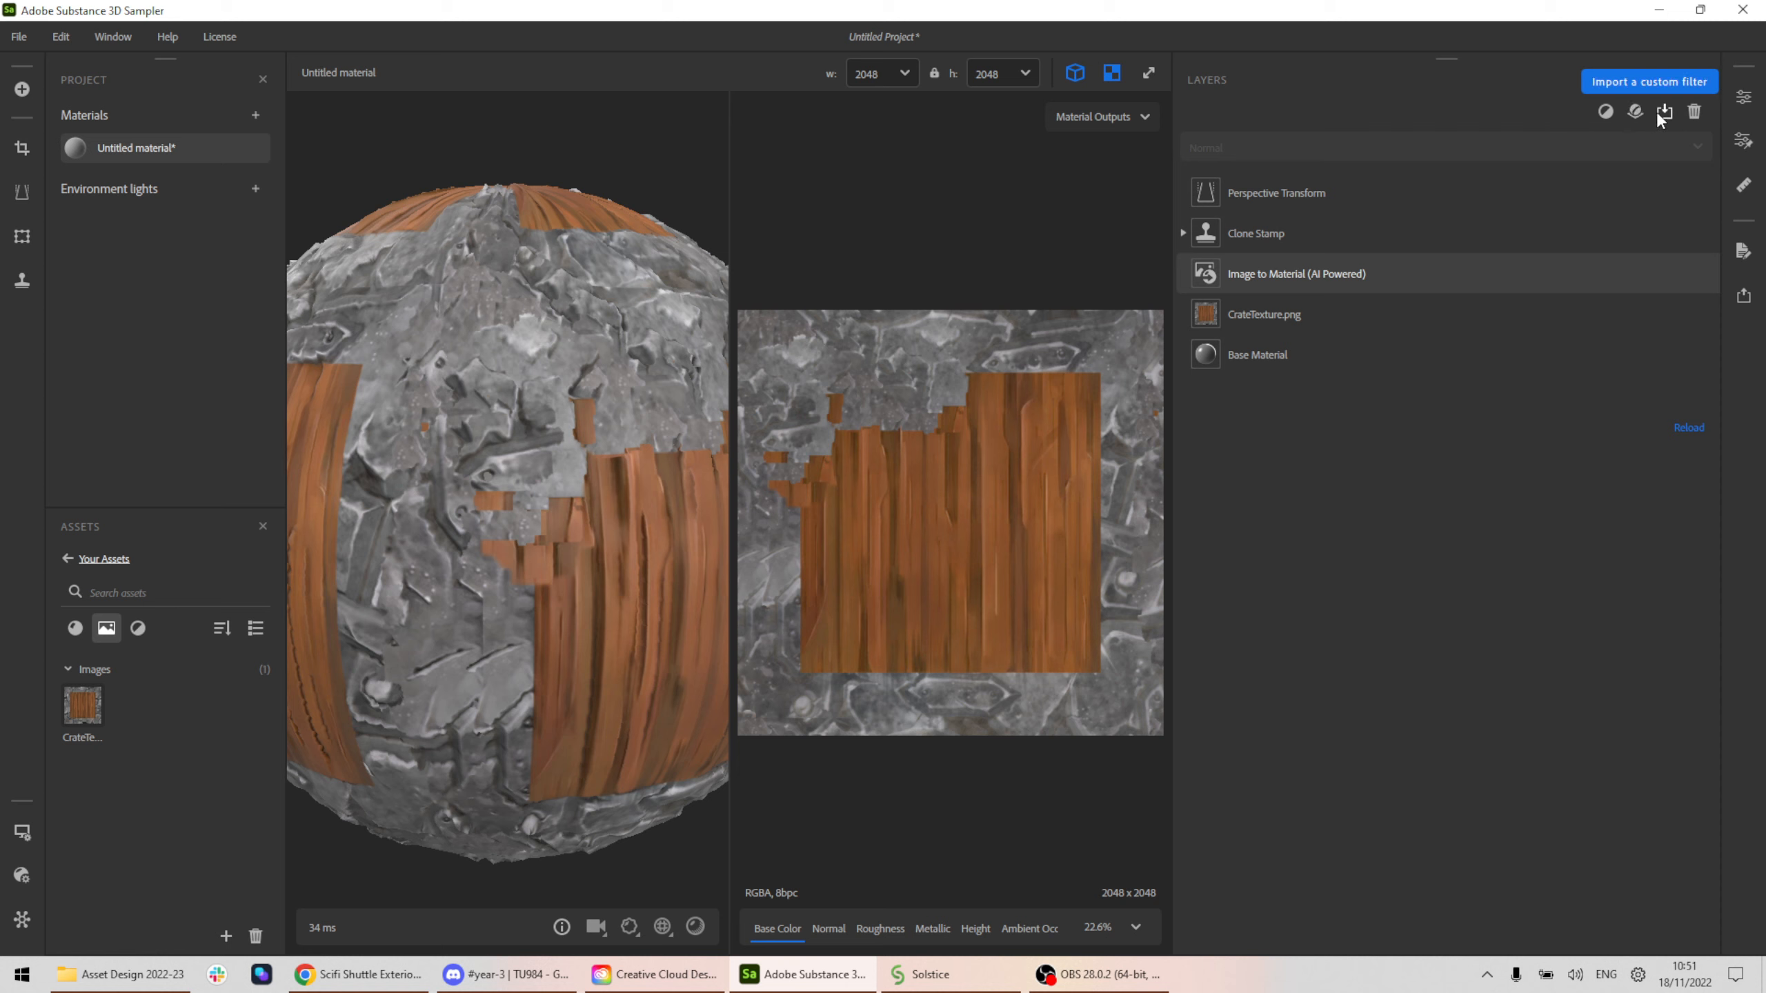
click(1596, 114)
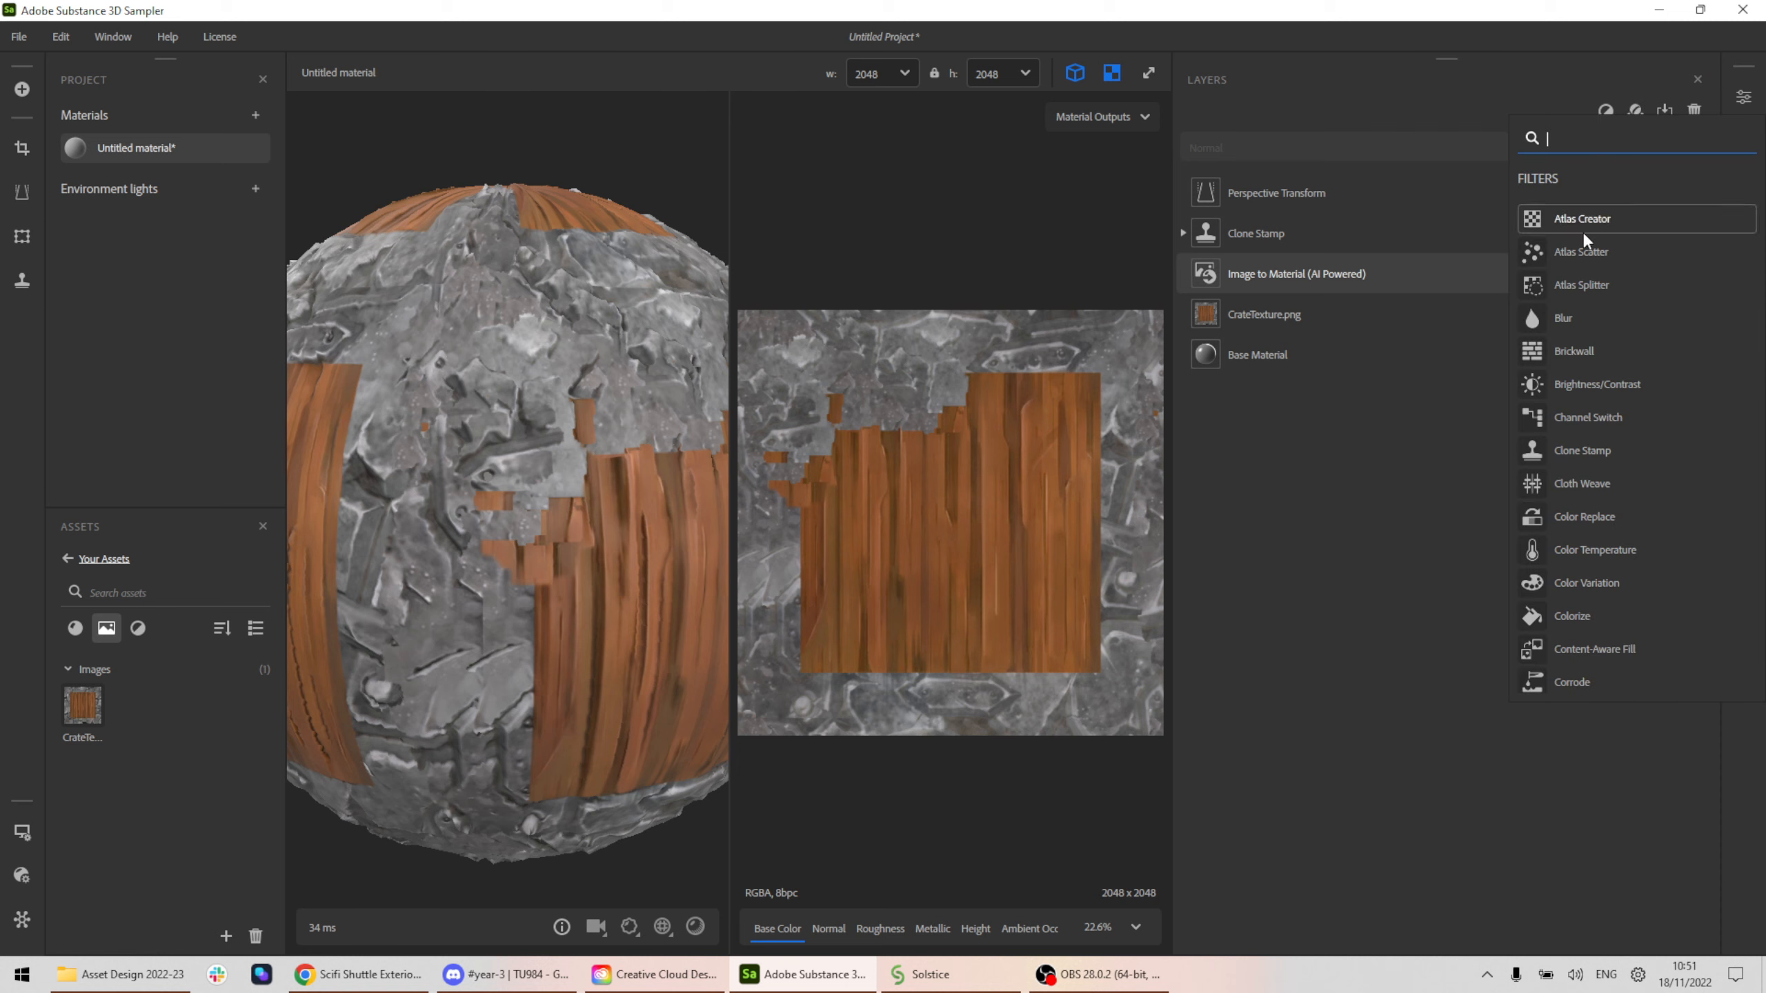
click(1602, 308)
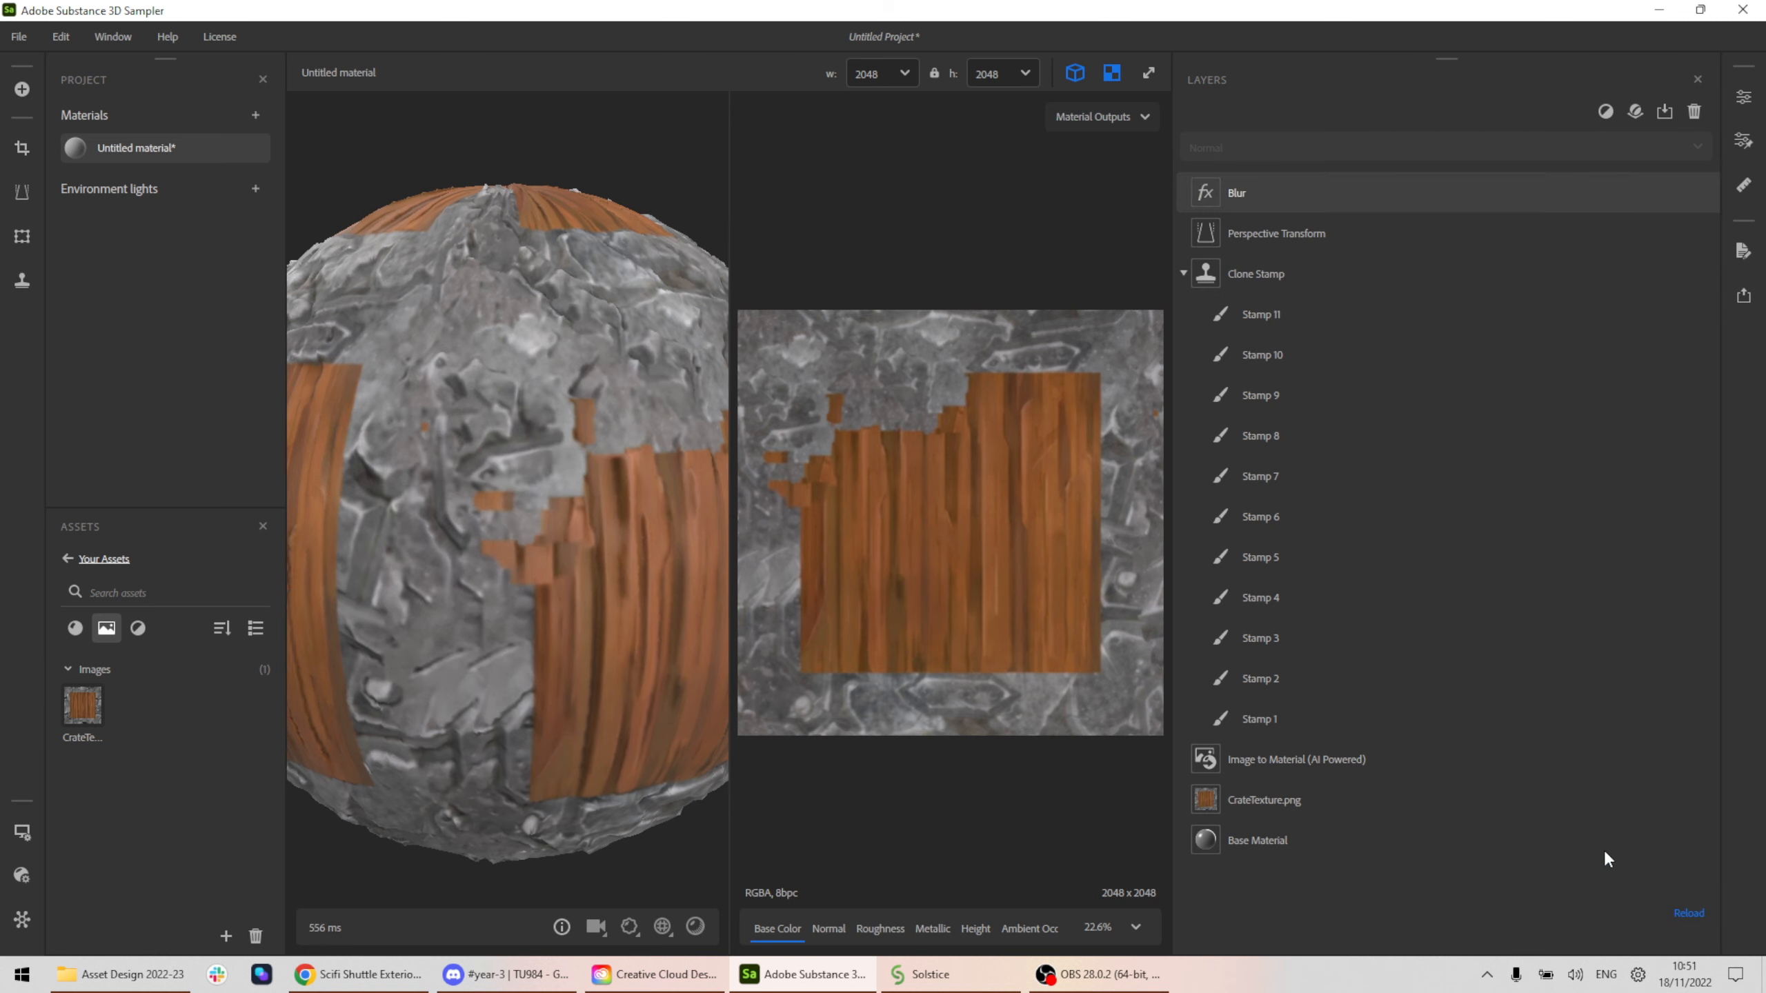
Restore the default workspace layout, enlarge the properties area and set the Blur filter's intensity to 0.
click(123, 38)
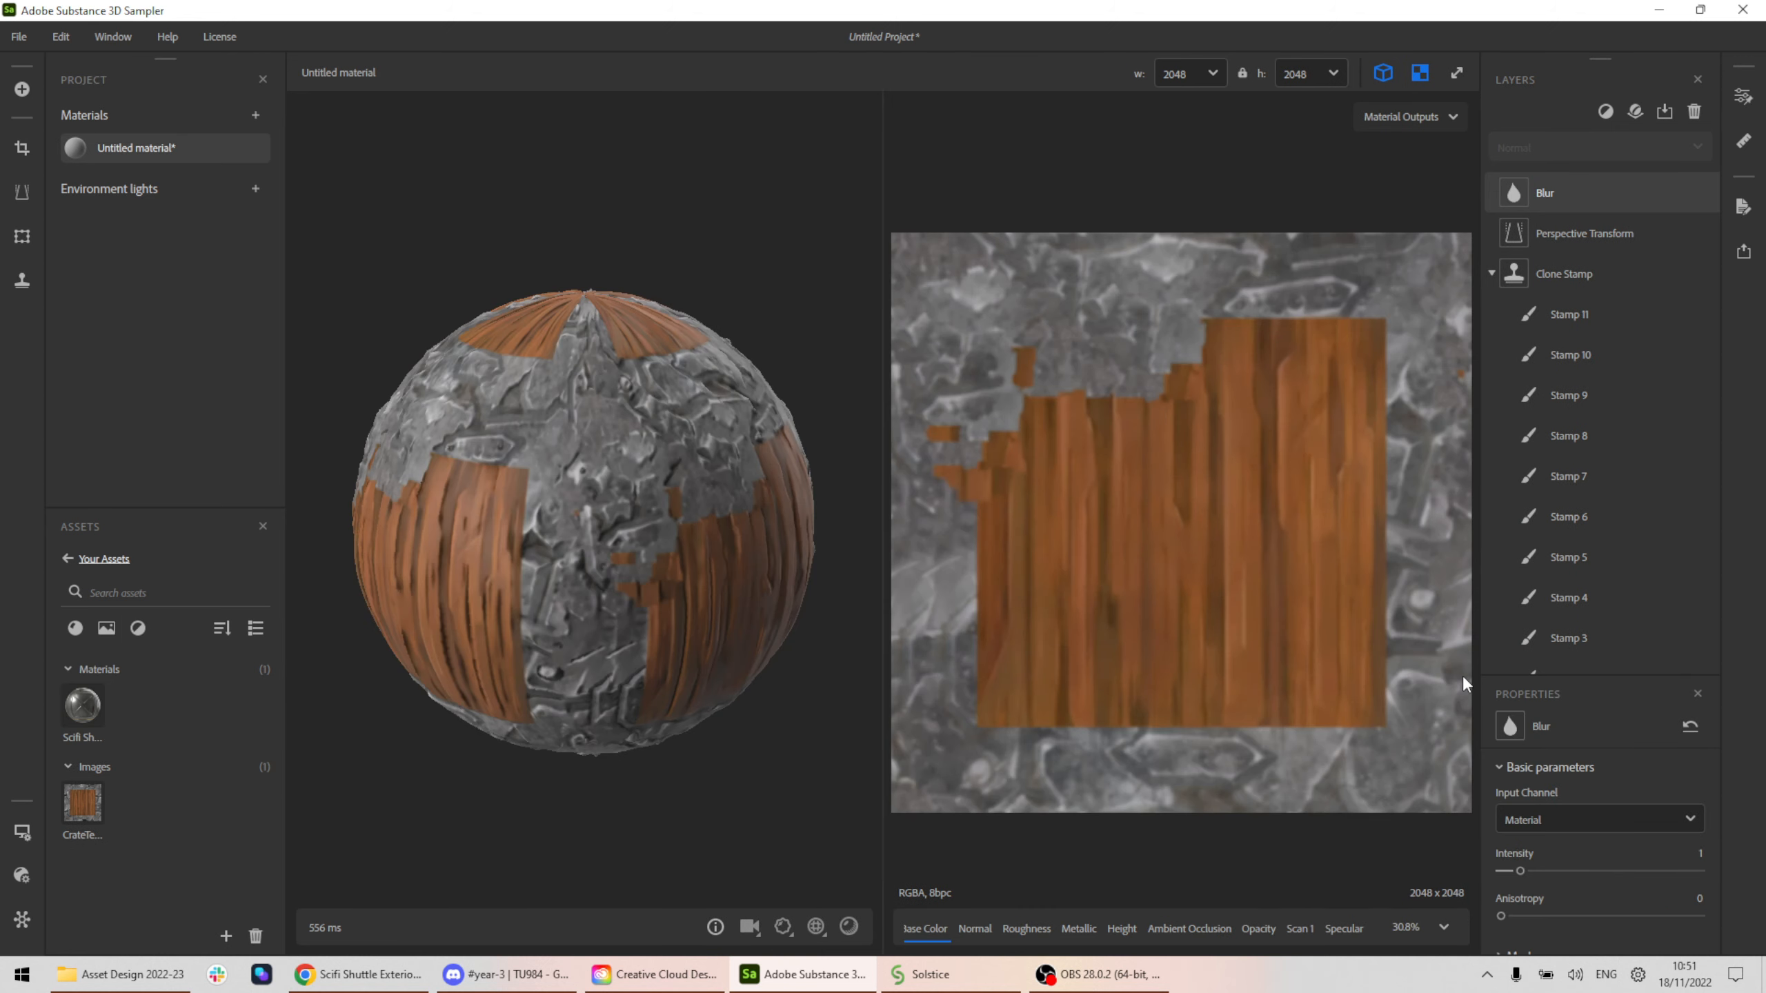
drag(1582, 679, 1608, 471)
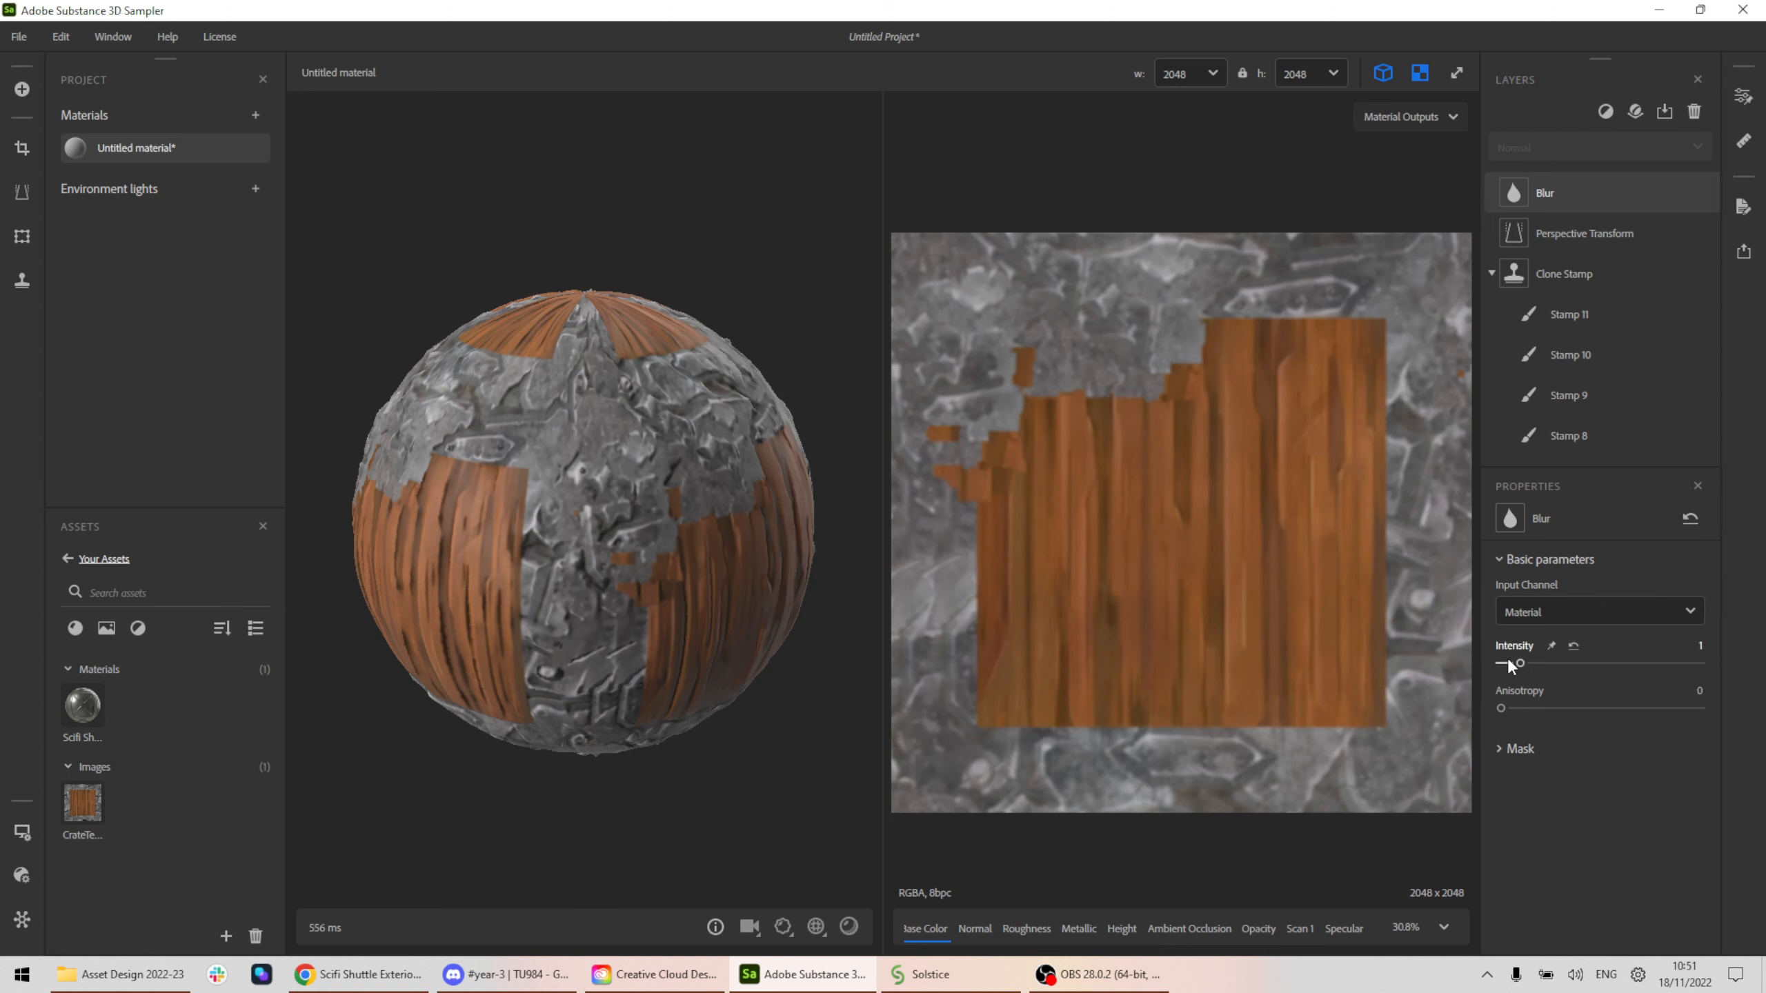
drag(1520, 664, 1328, 658)
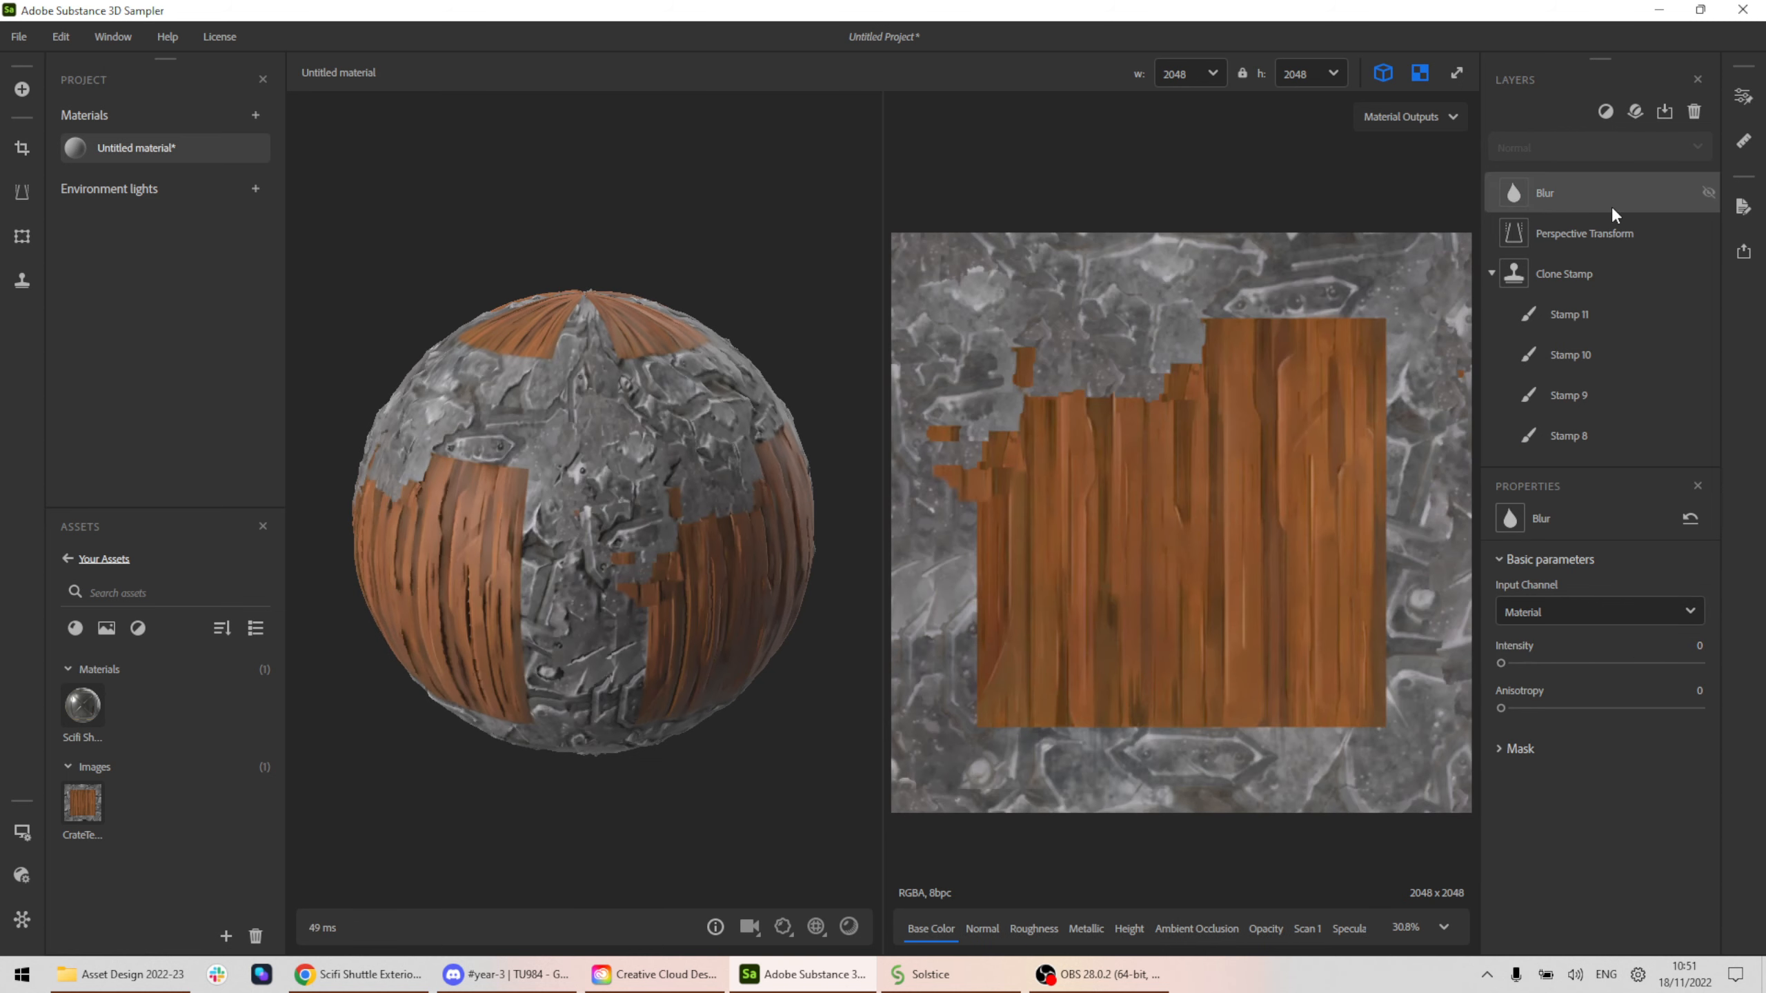
Add a Brickwall filter above the Blur layer and inspect the bricks up close on the sphere.
click(1610, 113)
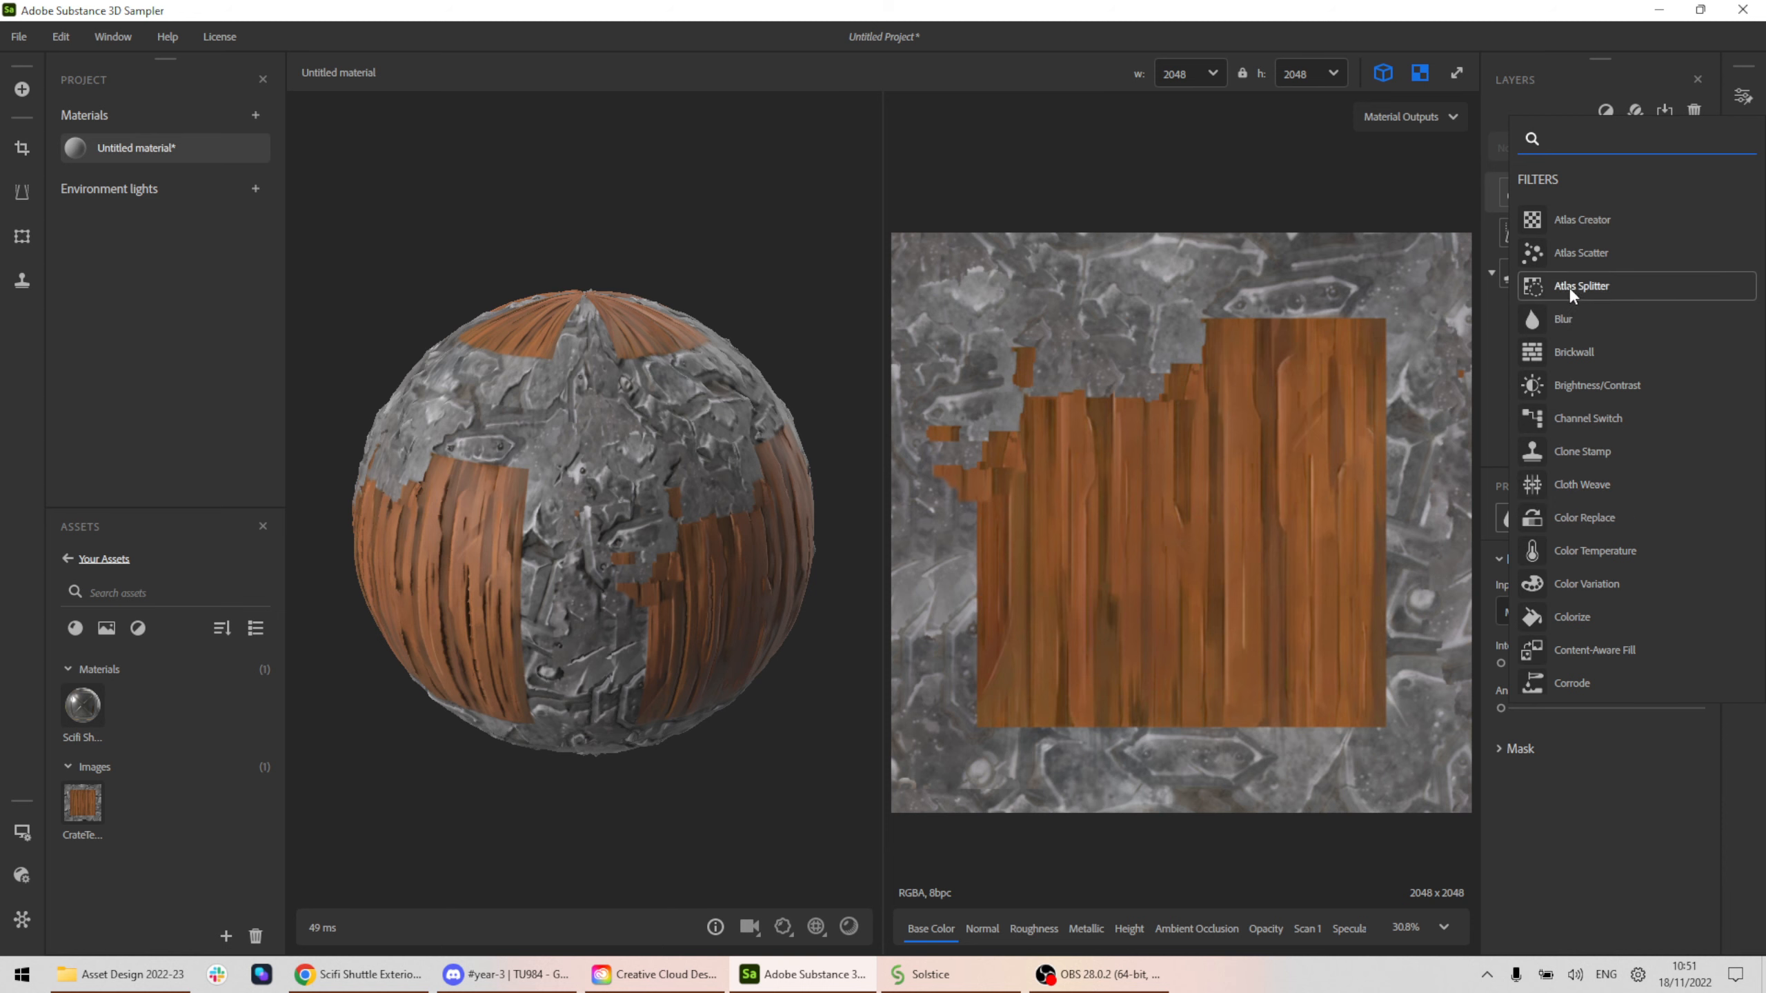
click(1578, 363)
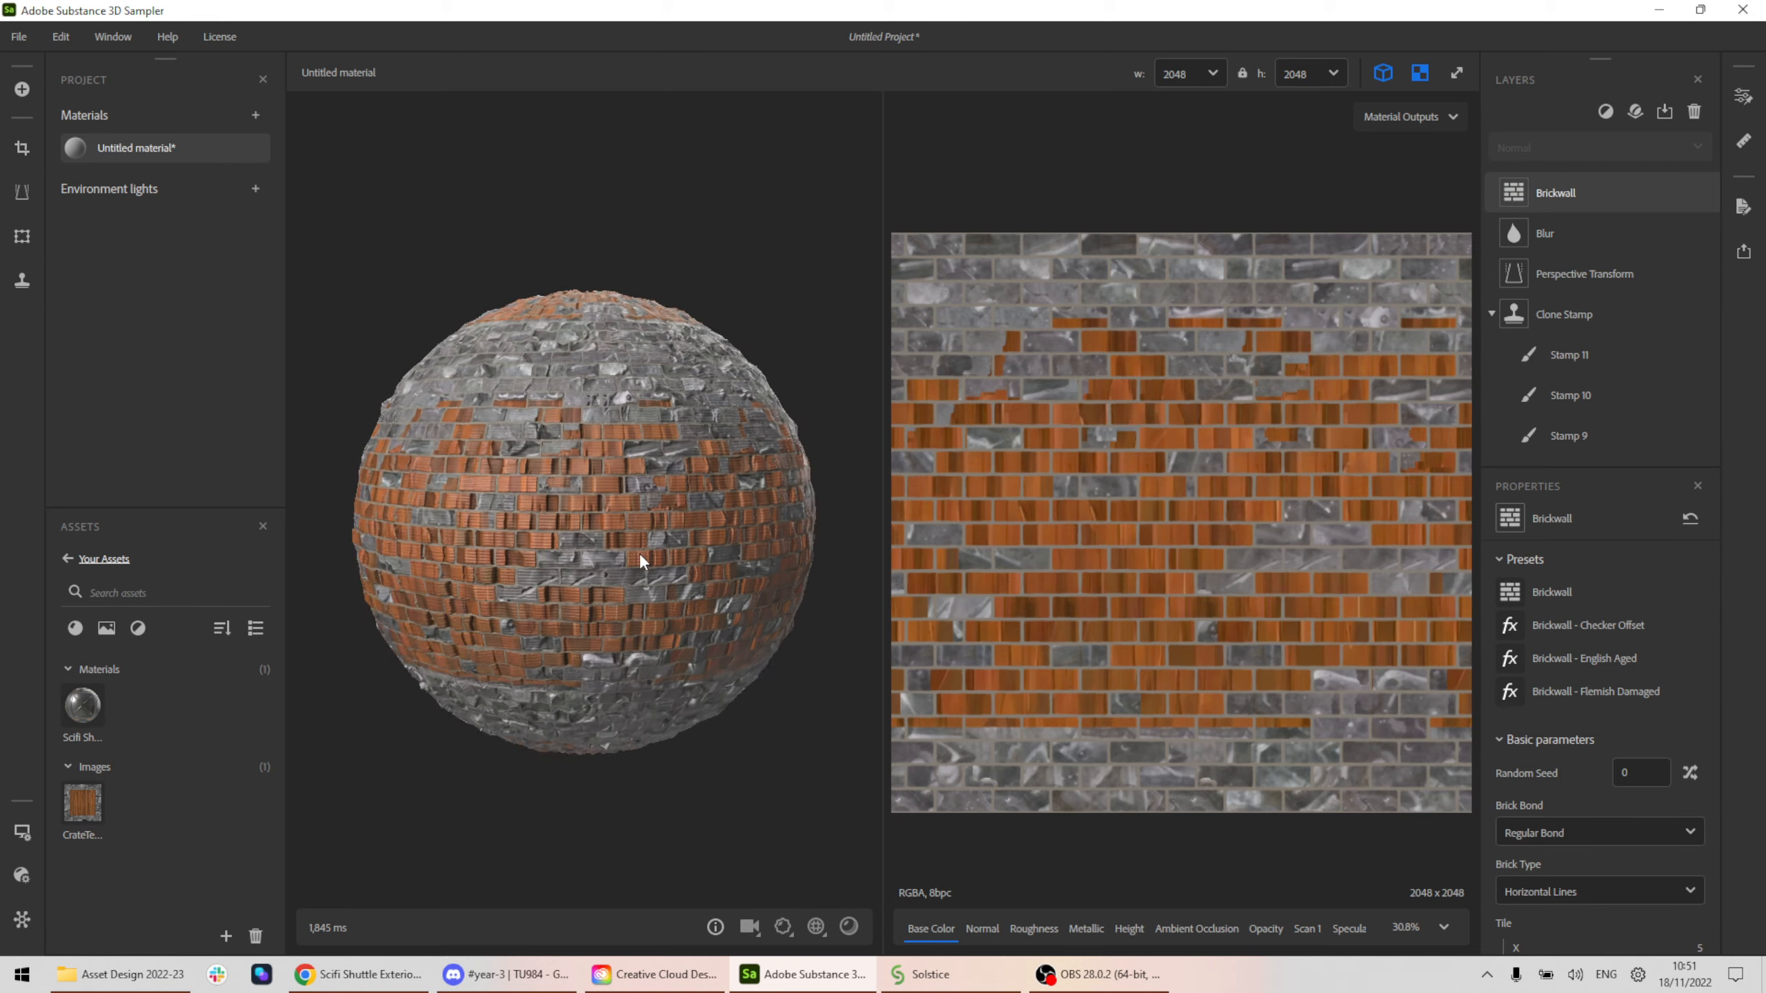
scroll(603, 462, up, 10)
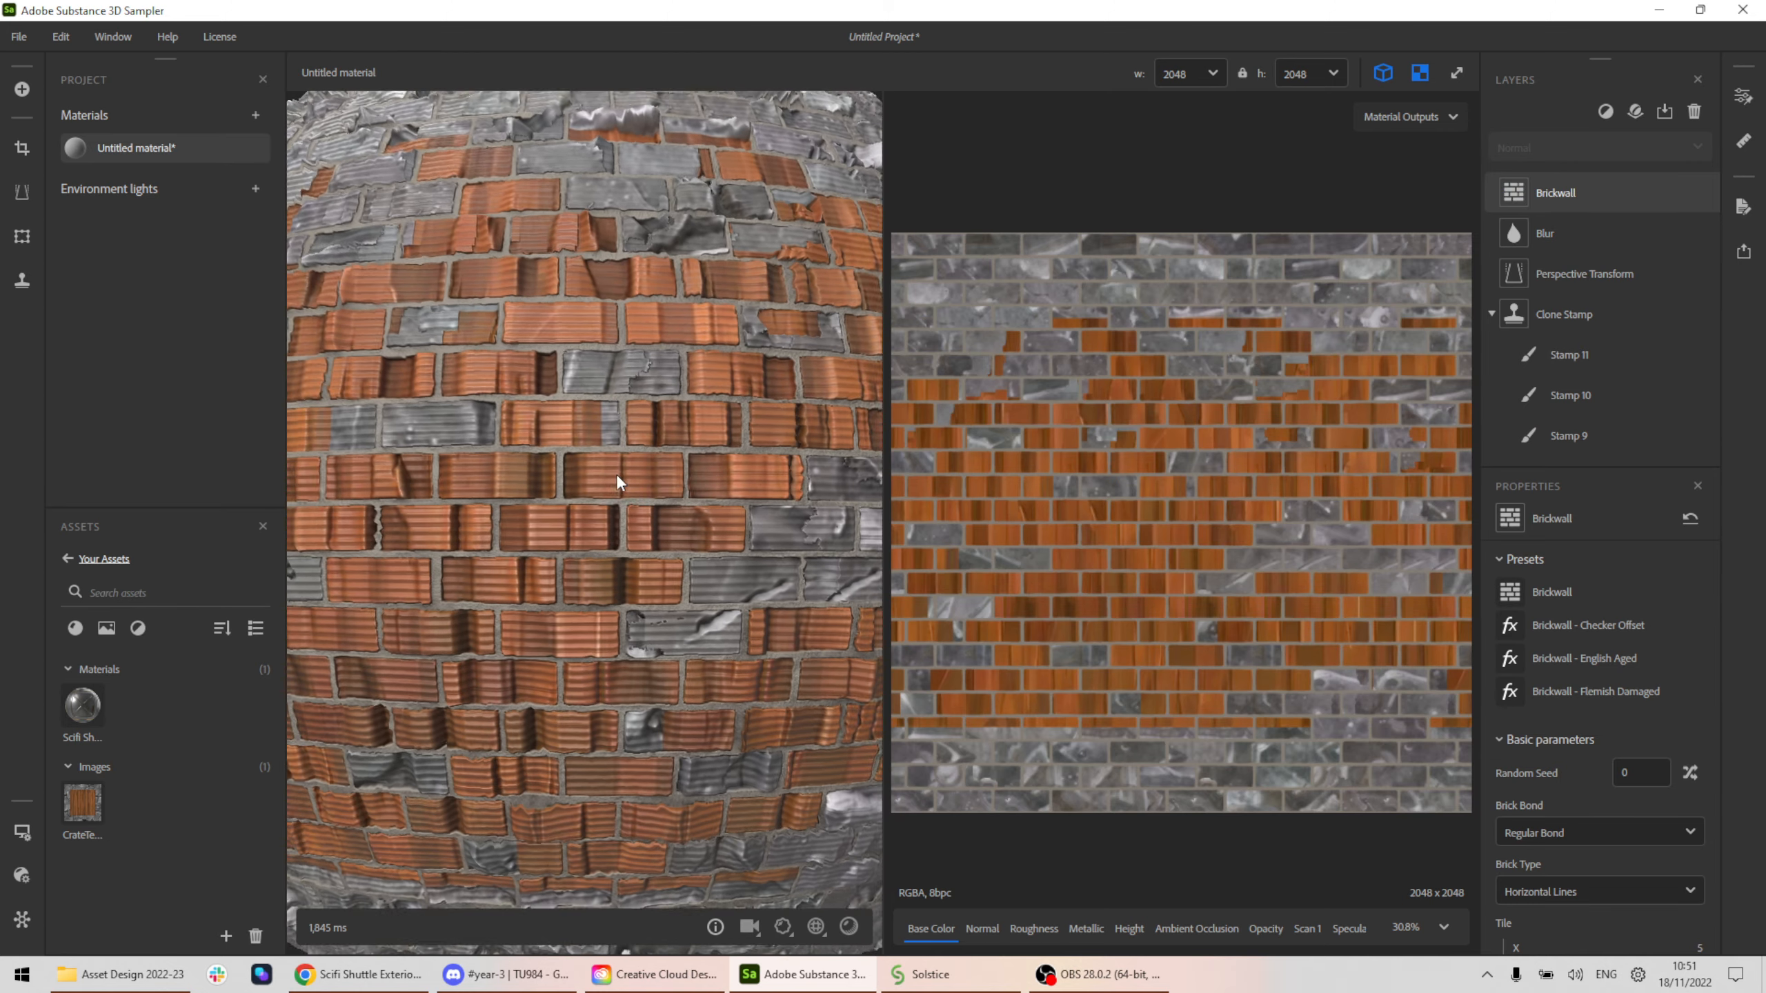
scroll(631, 497, down, 10)
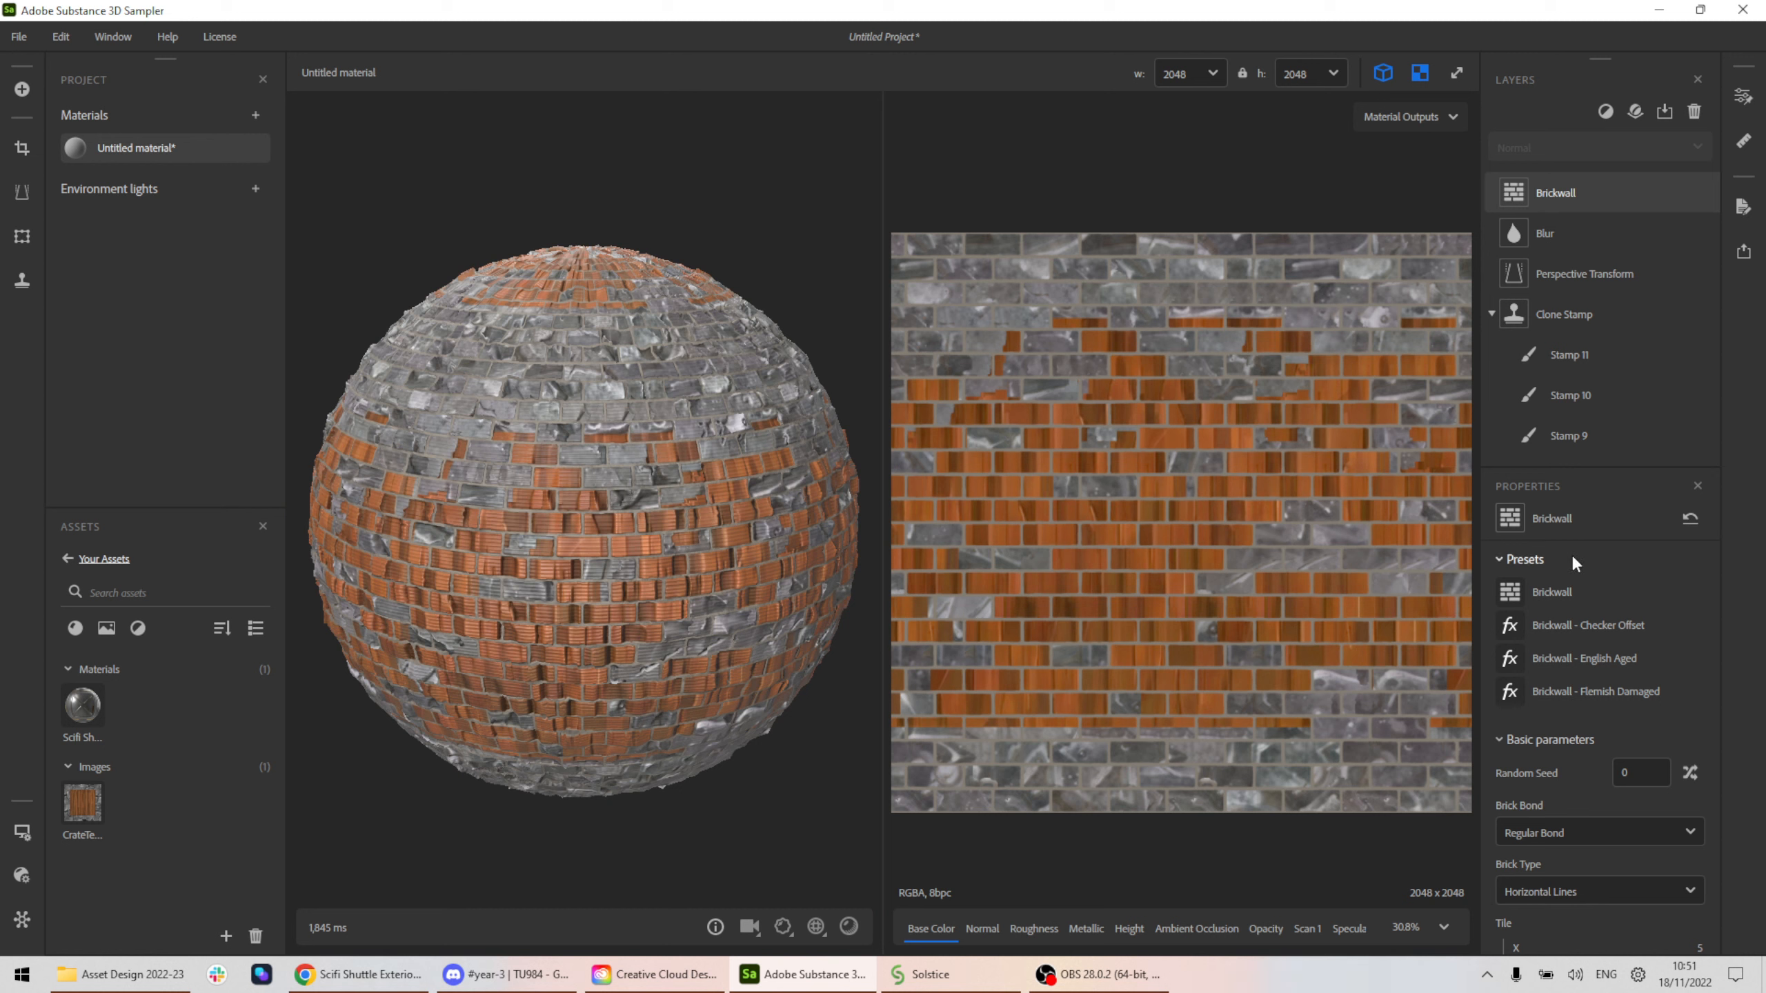
Enlarge the properties area, try the English Bond (Gap) and Flemish Bond (Gap) patterns, and set the brick bond to English Bond.
drag(1556, 465, 1501, 371)
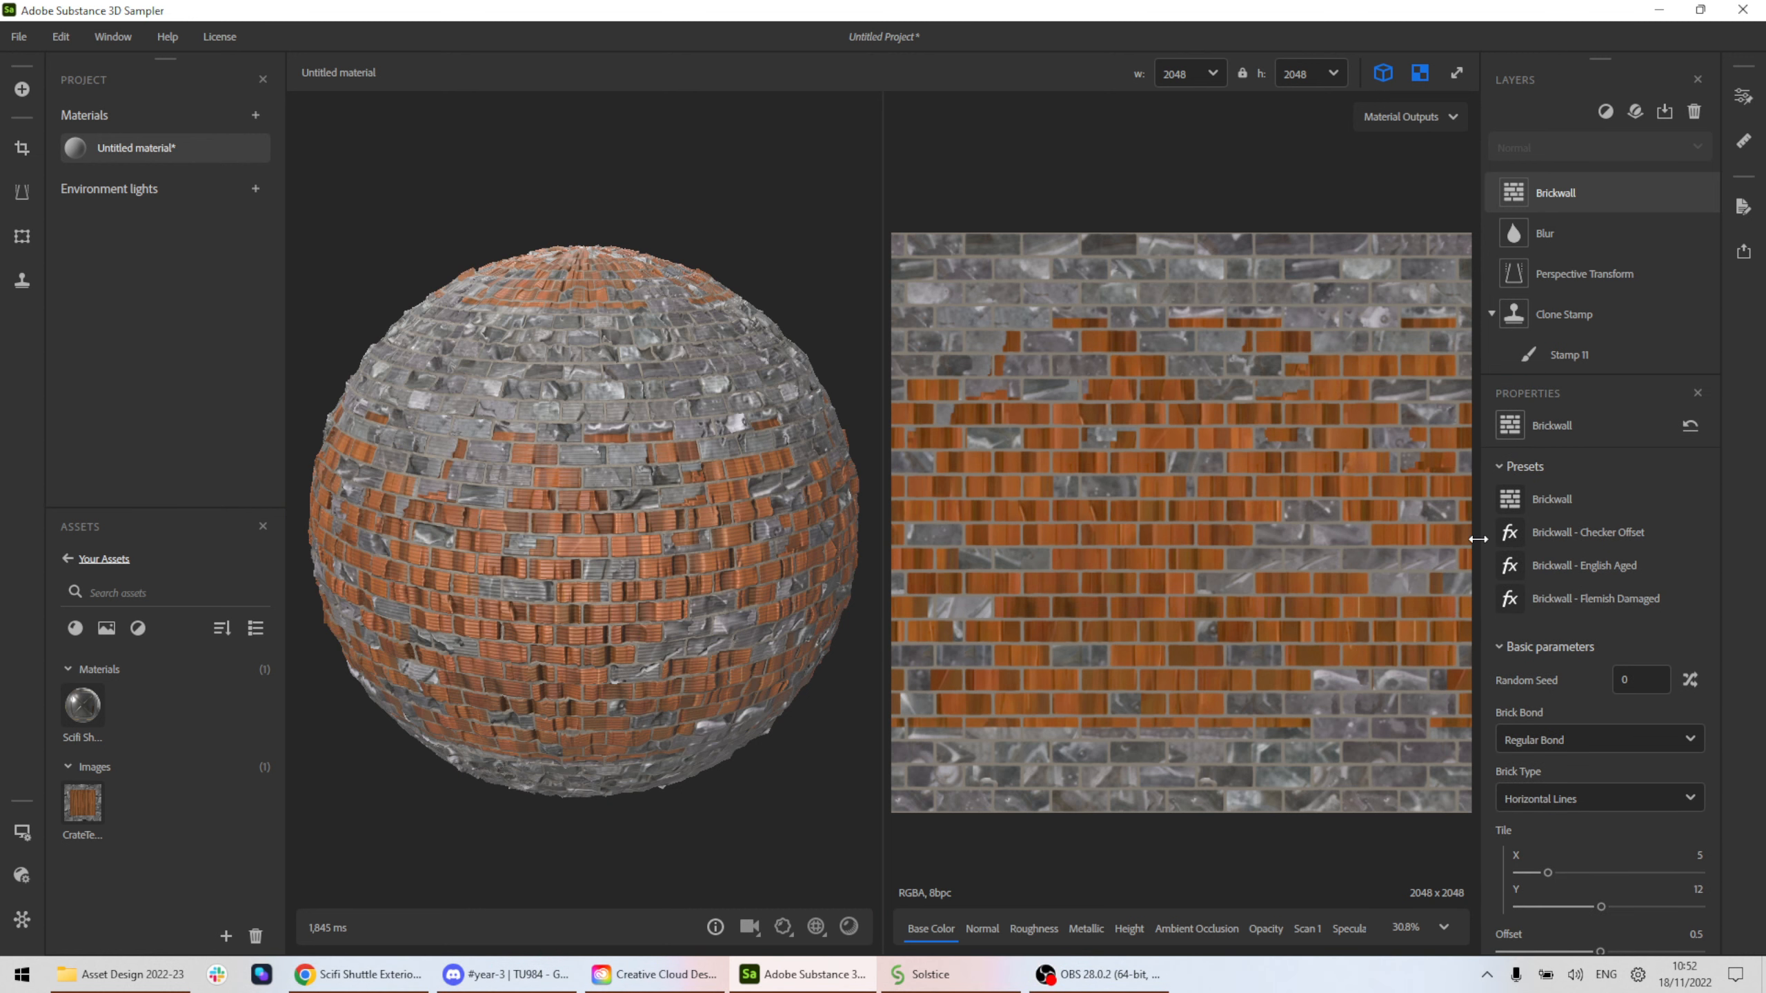
drag(1478, 532, 1339, 518)
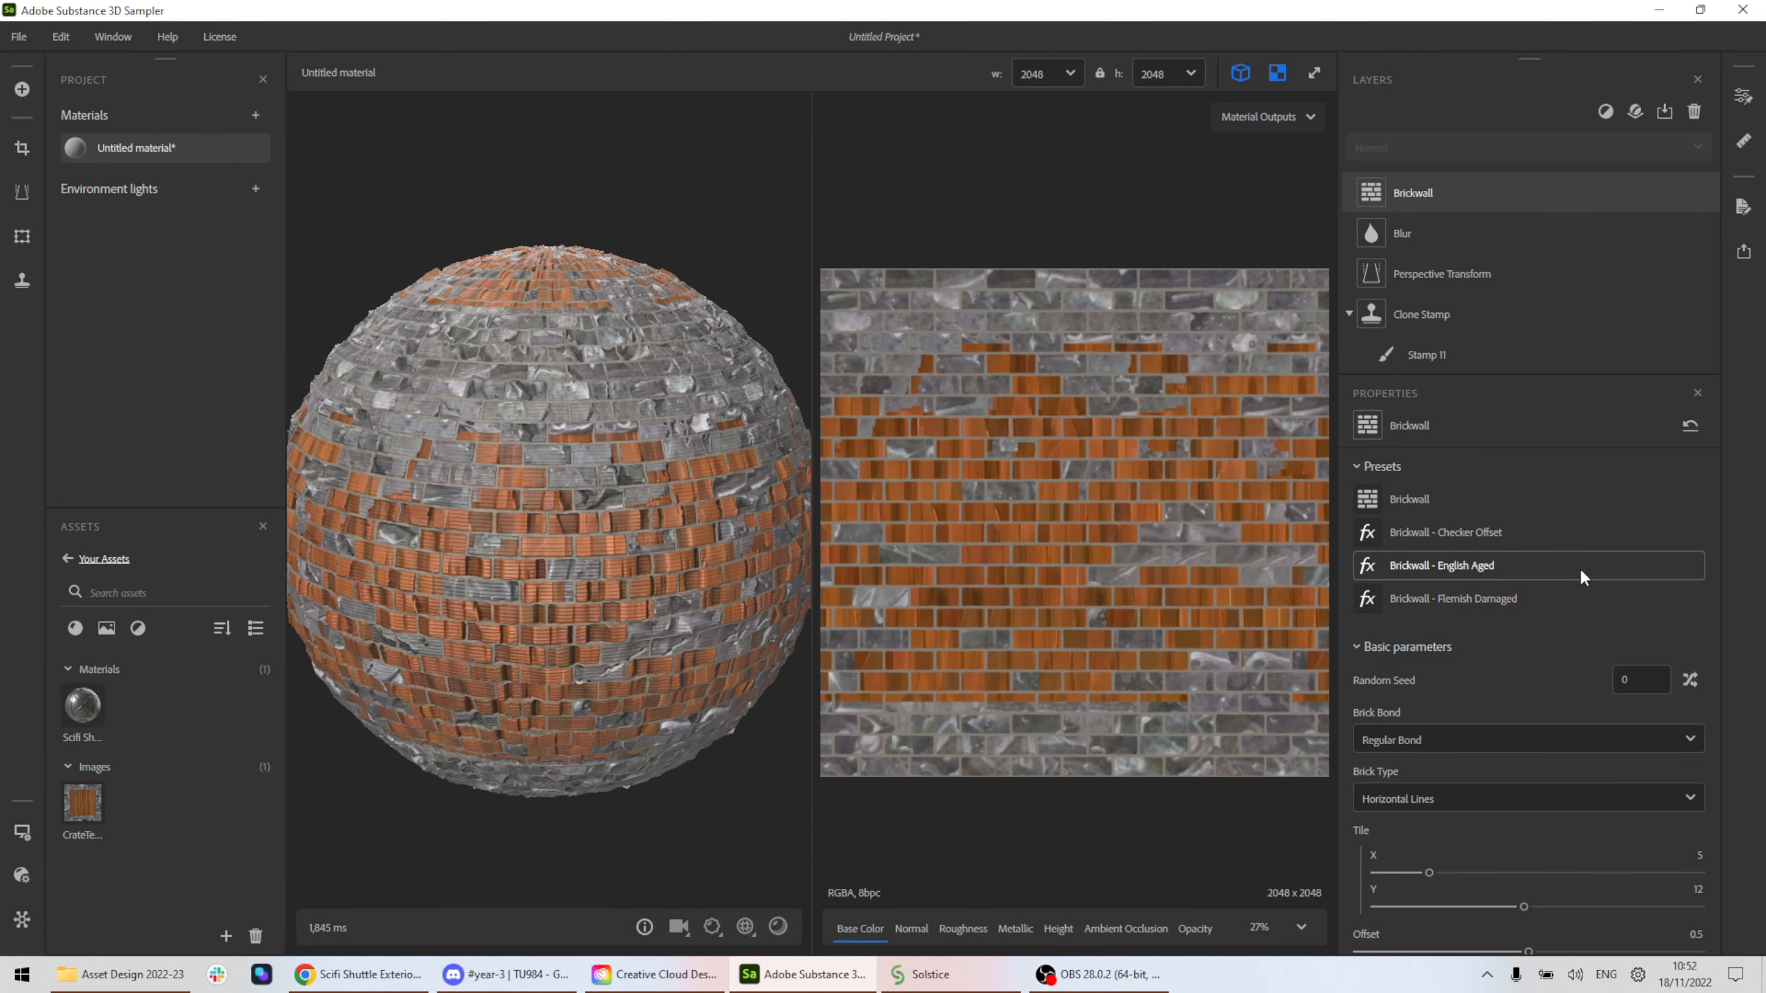
click(1449, 736)
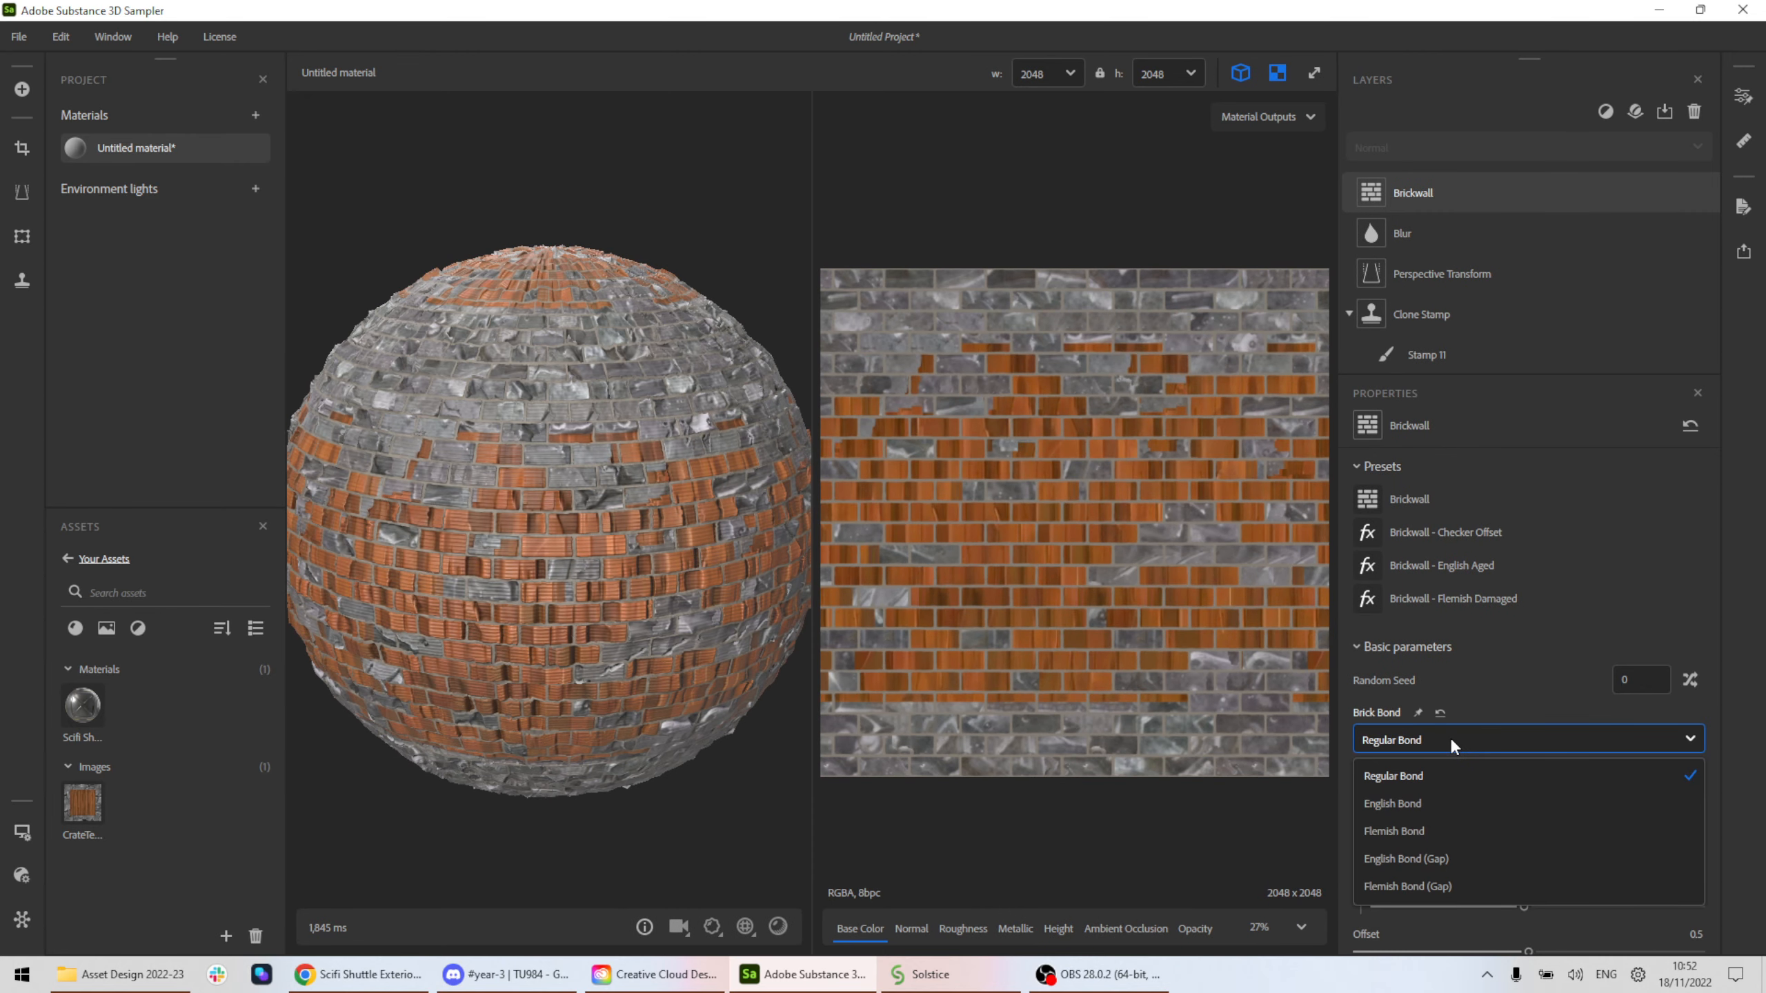
click(1440, 804)
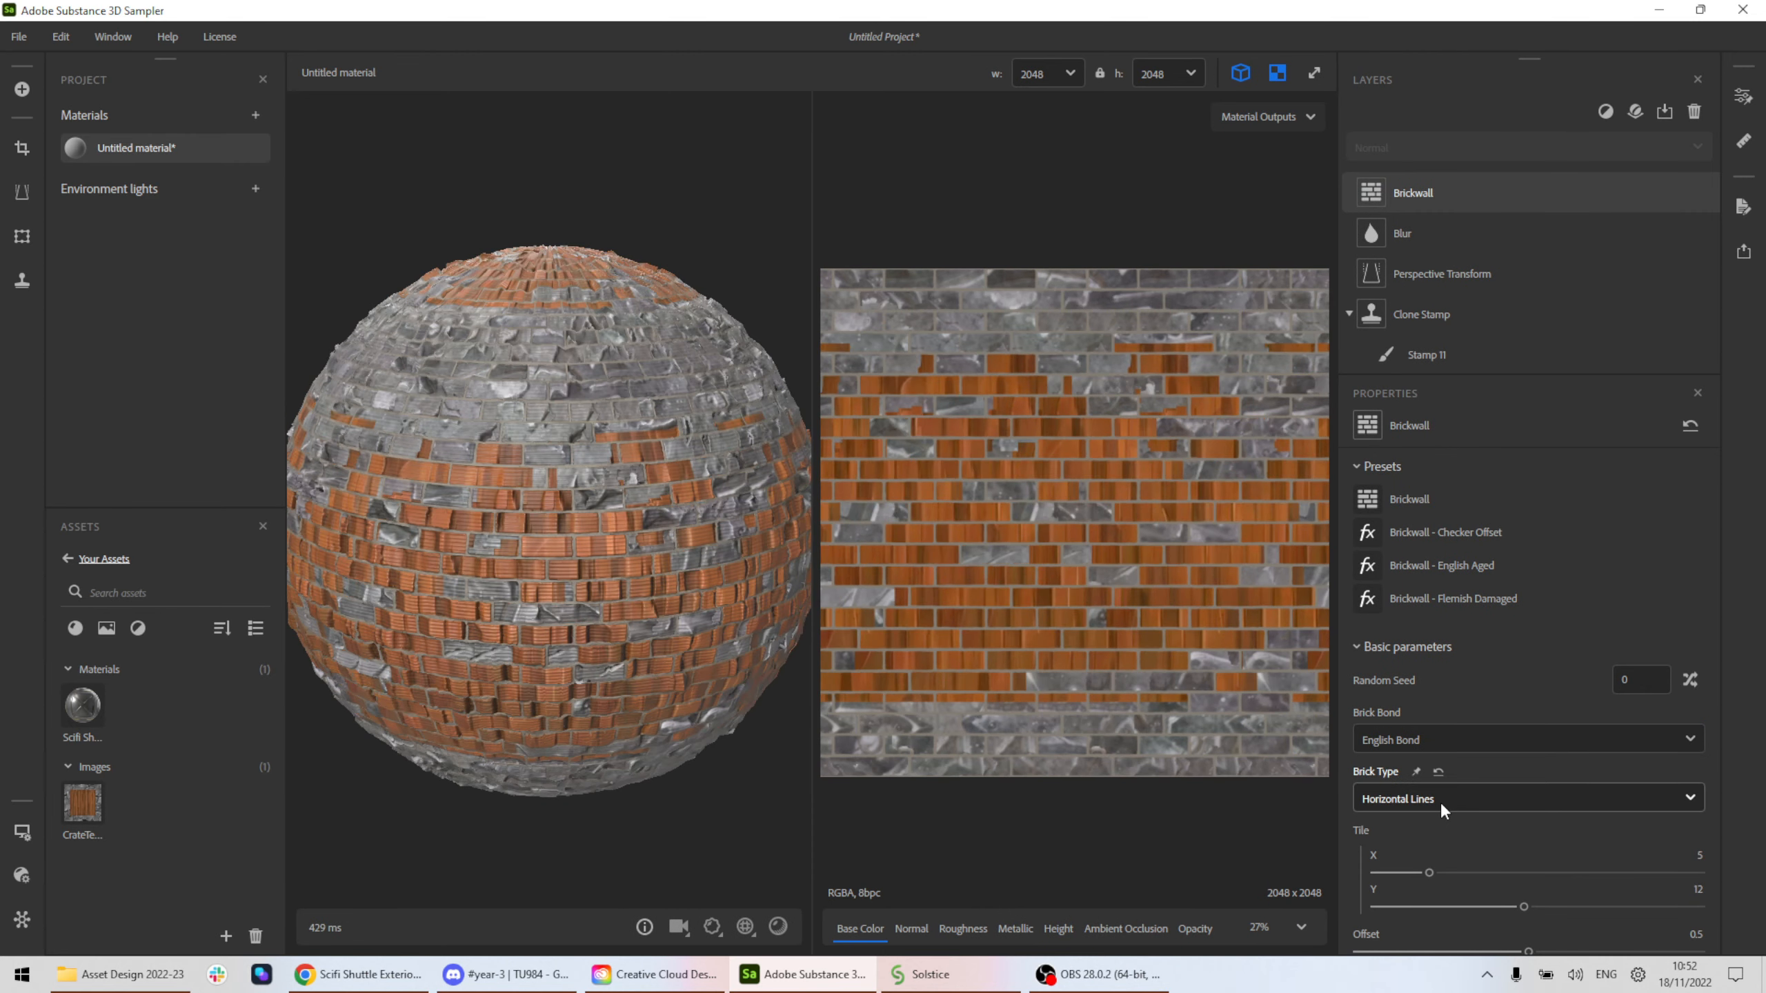
click(1448, 736)
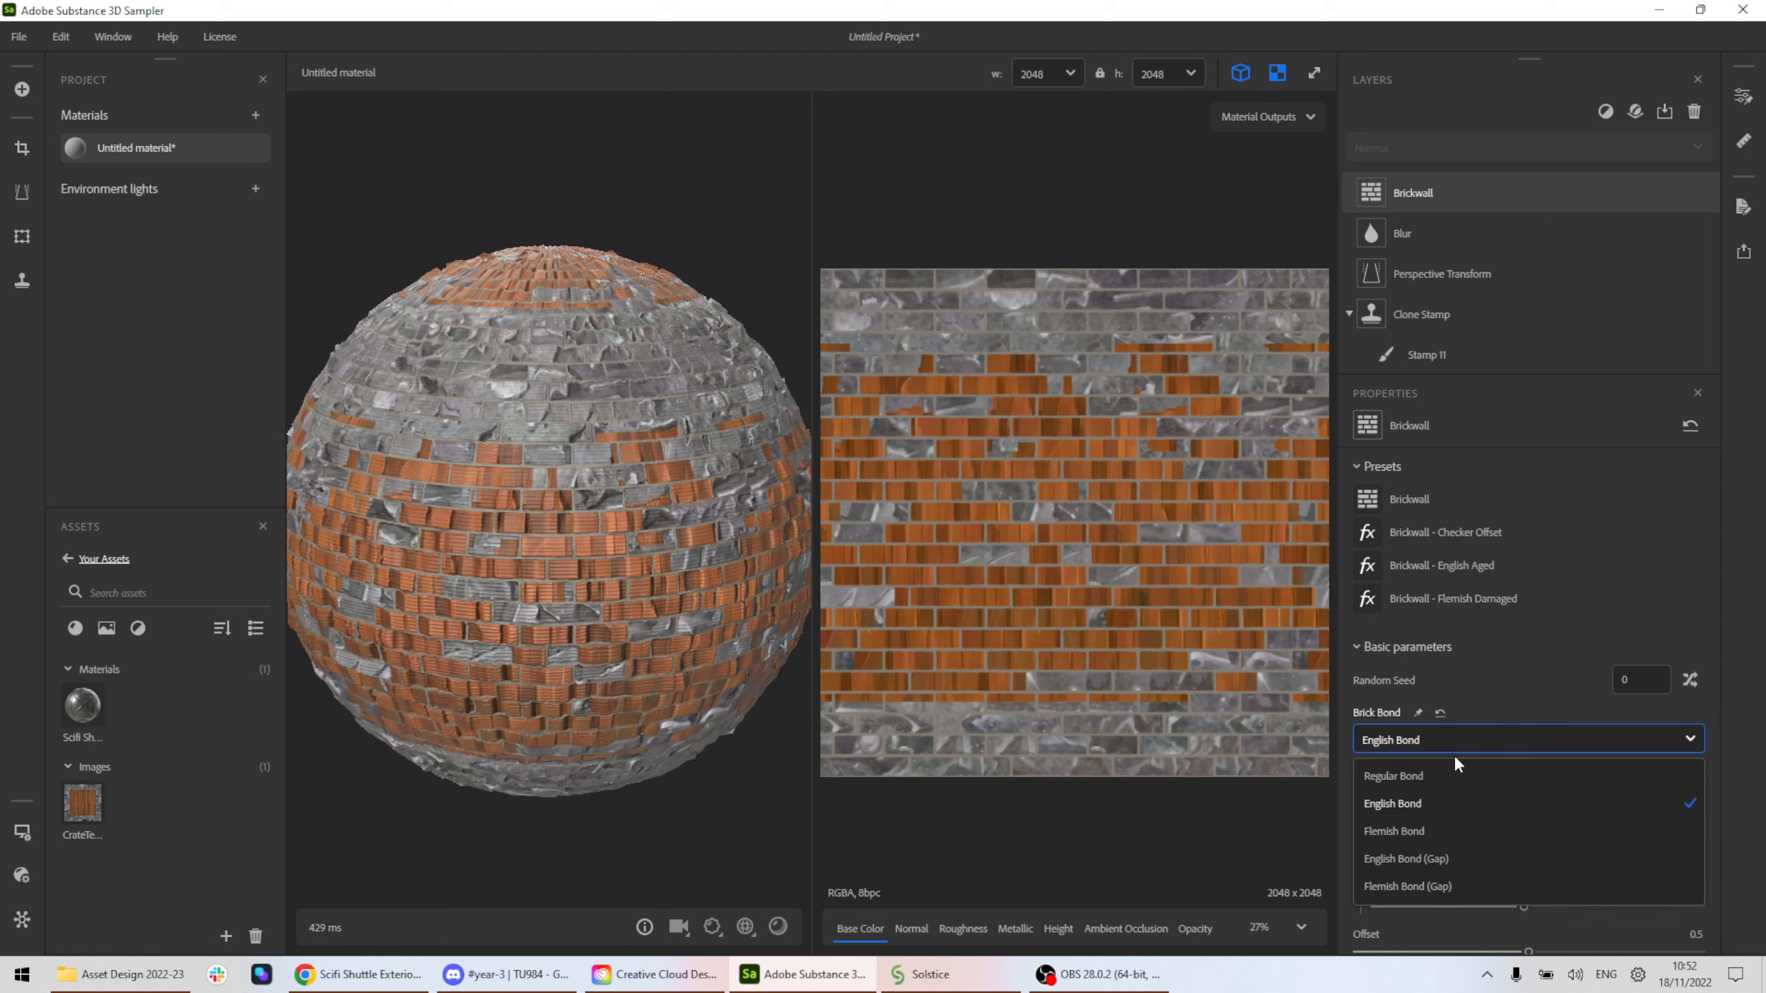
click(1440, 843)
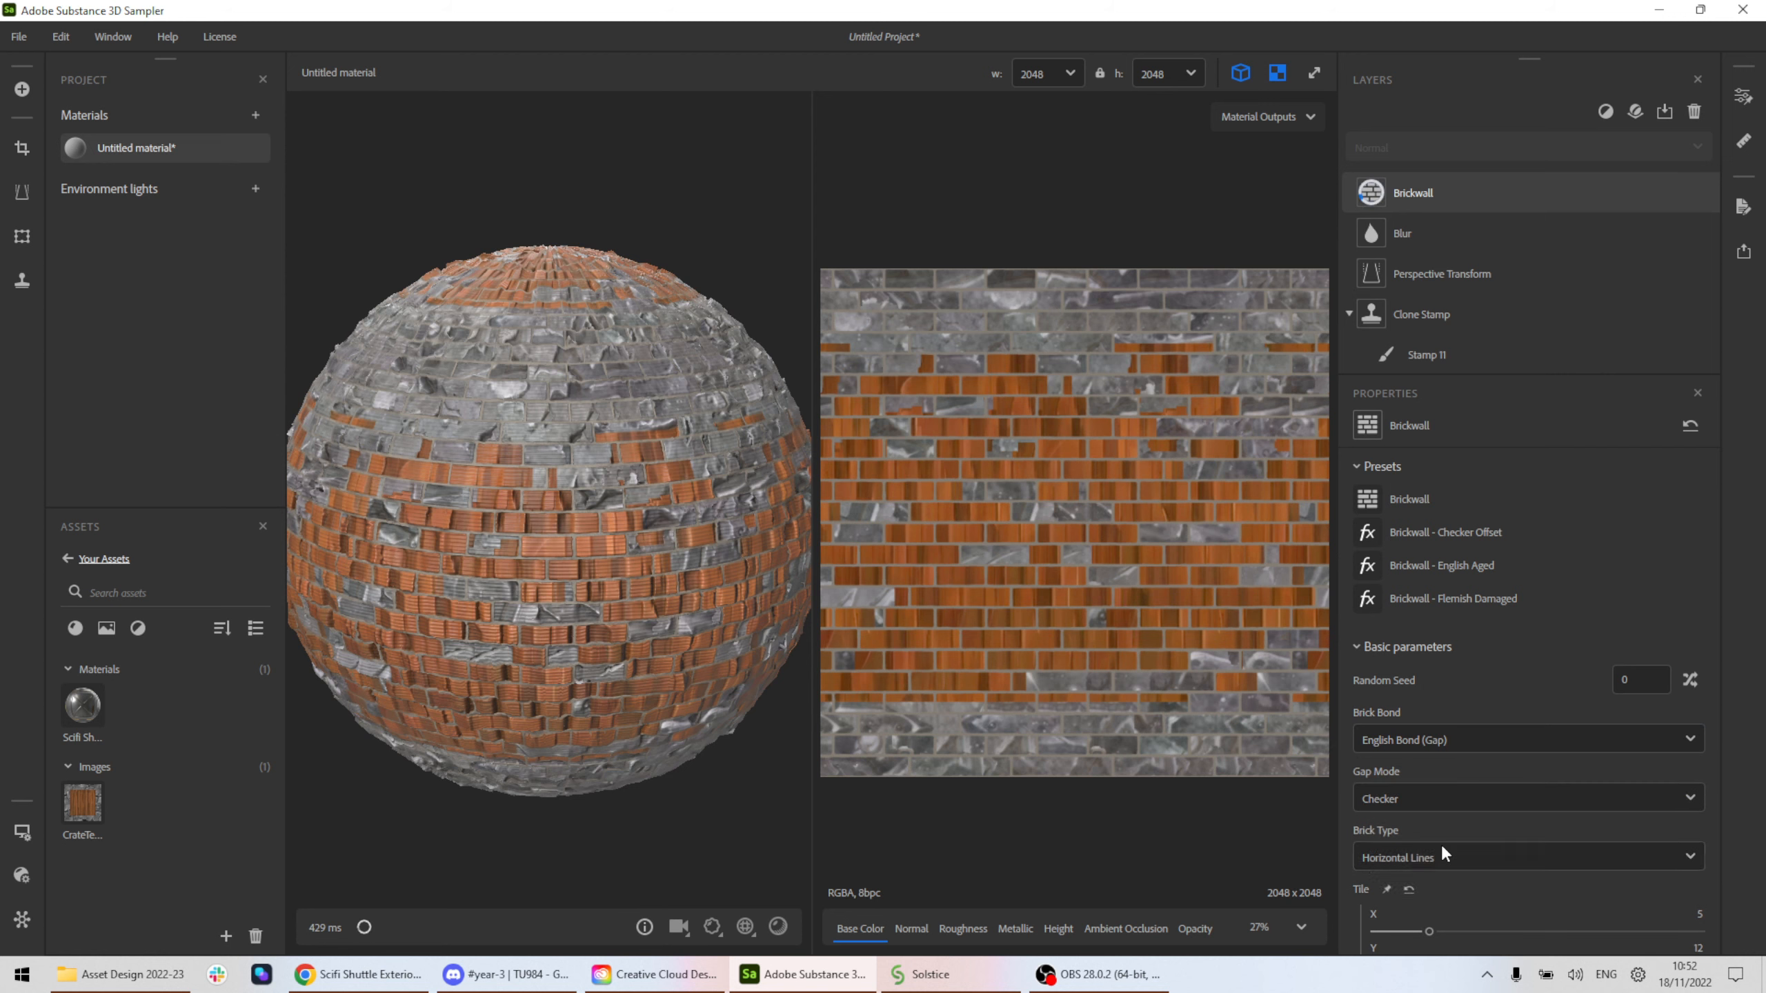
click(1461, 740)
click(1446, 883)
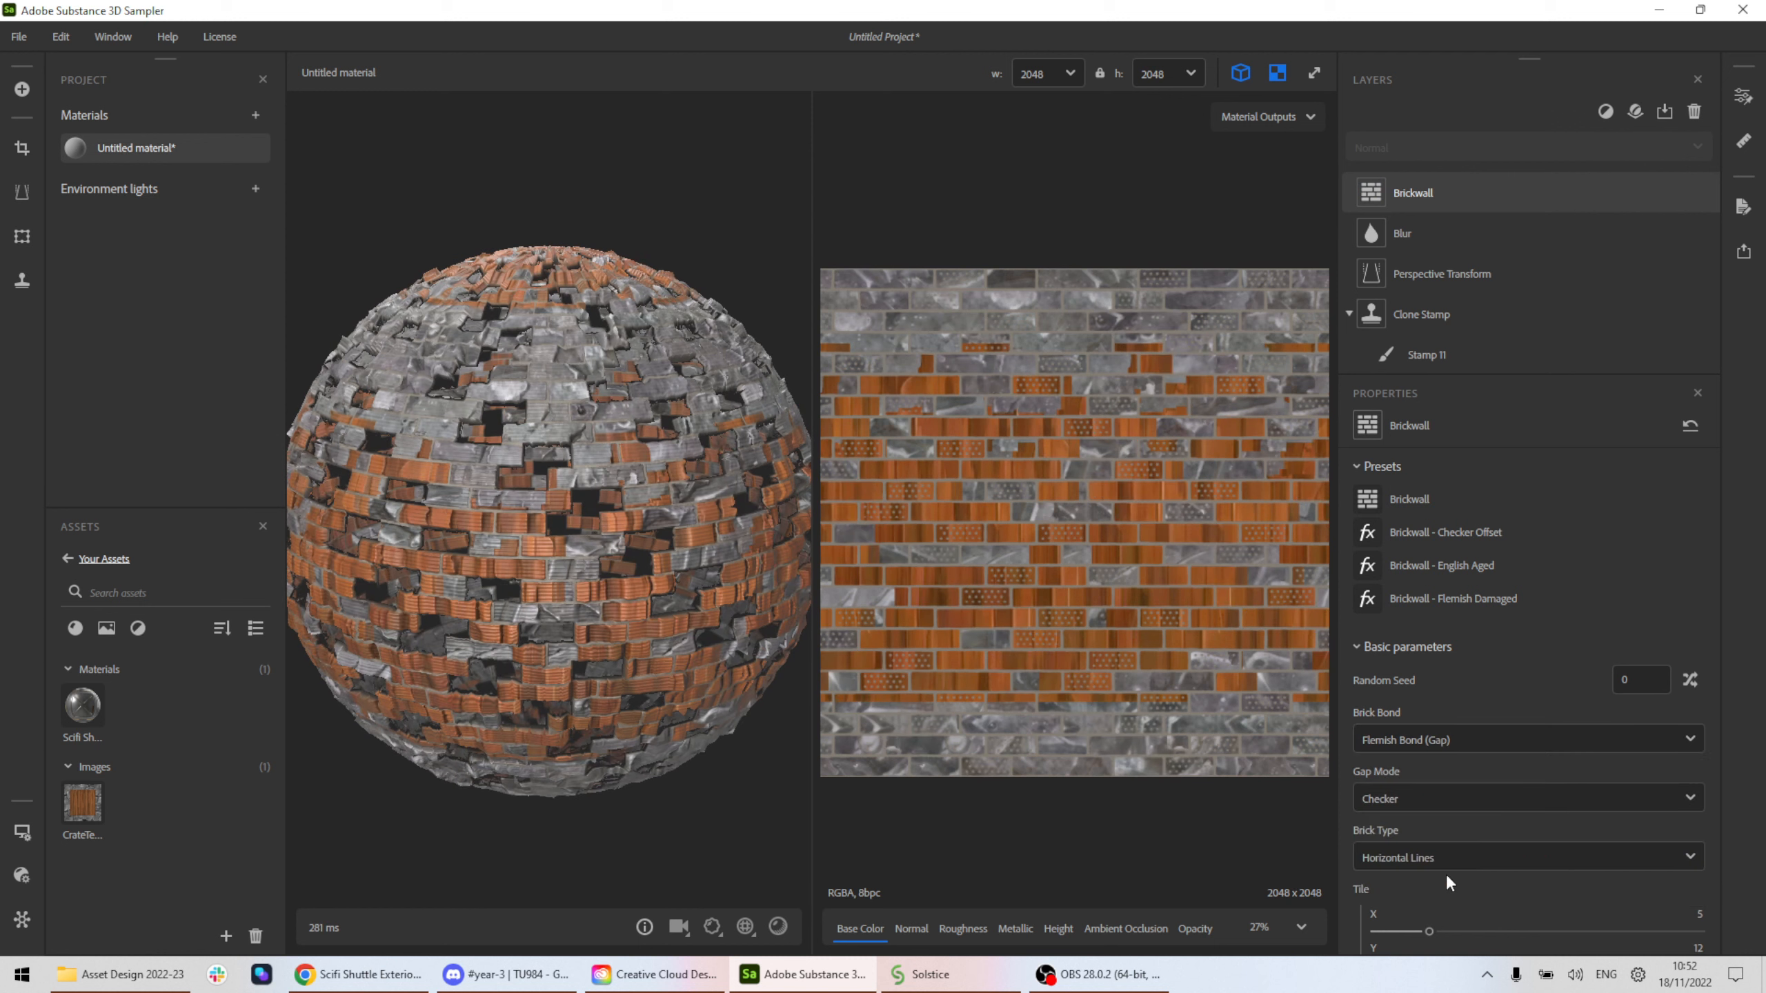
click(1449, 741)
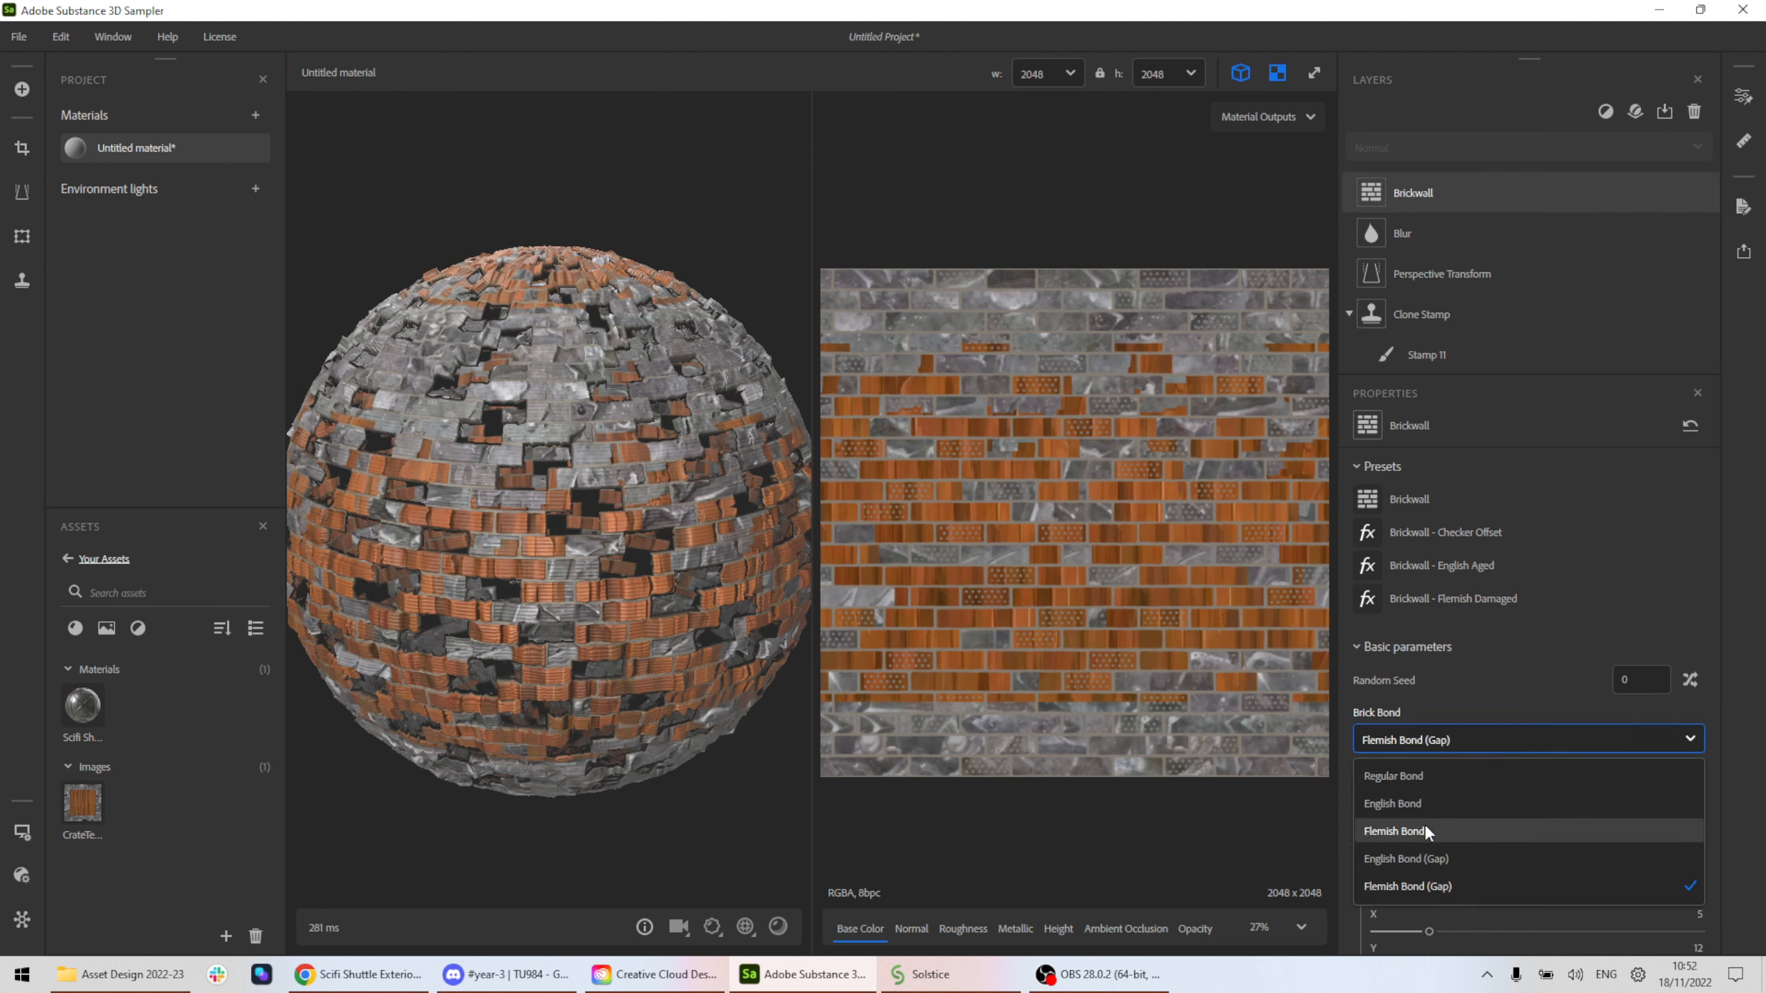
click(1415, 804)
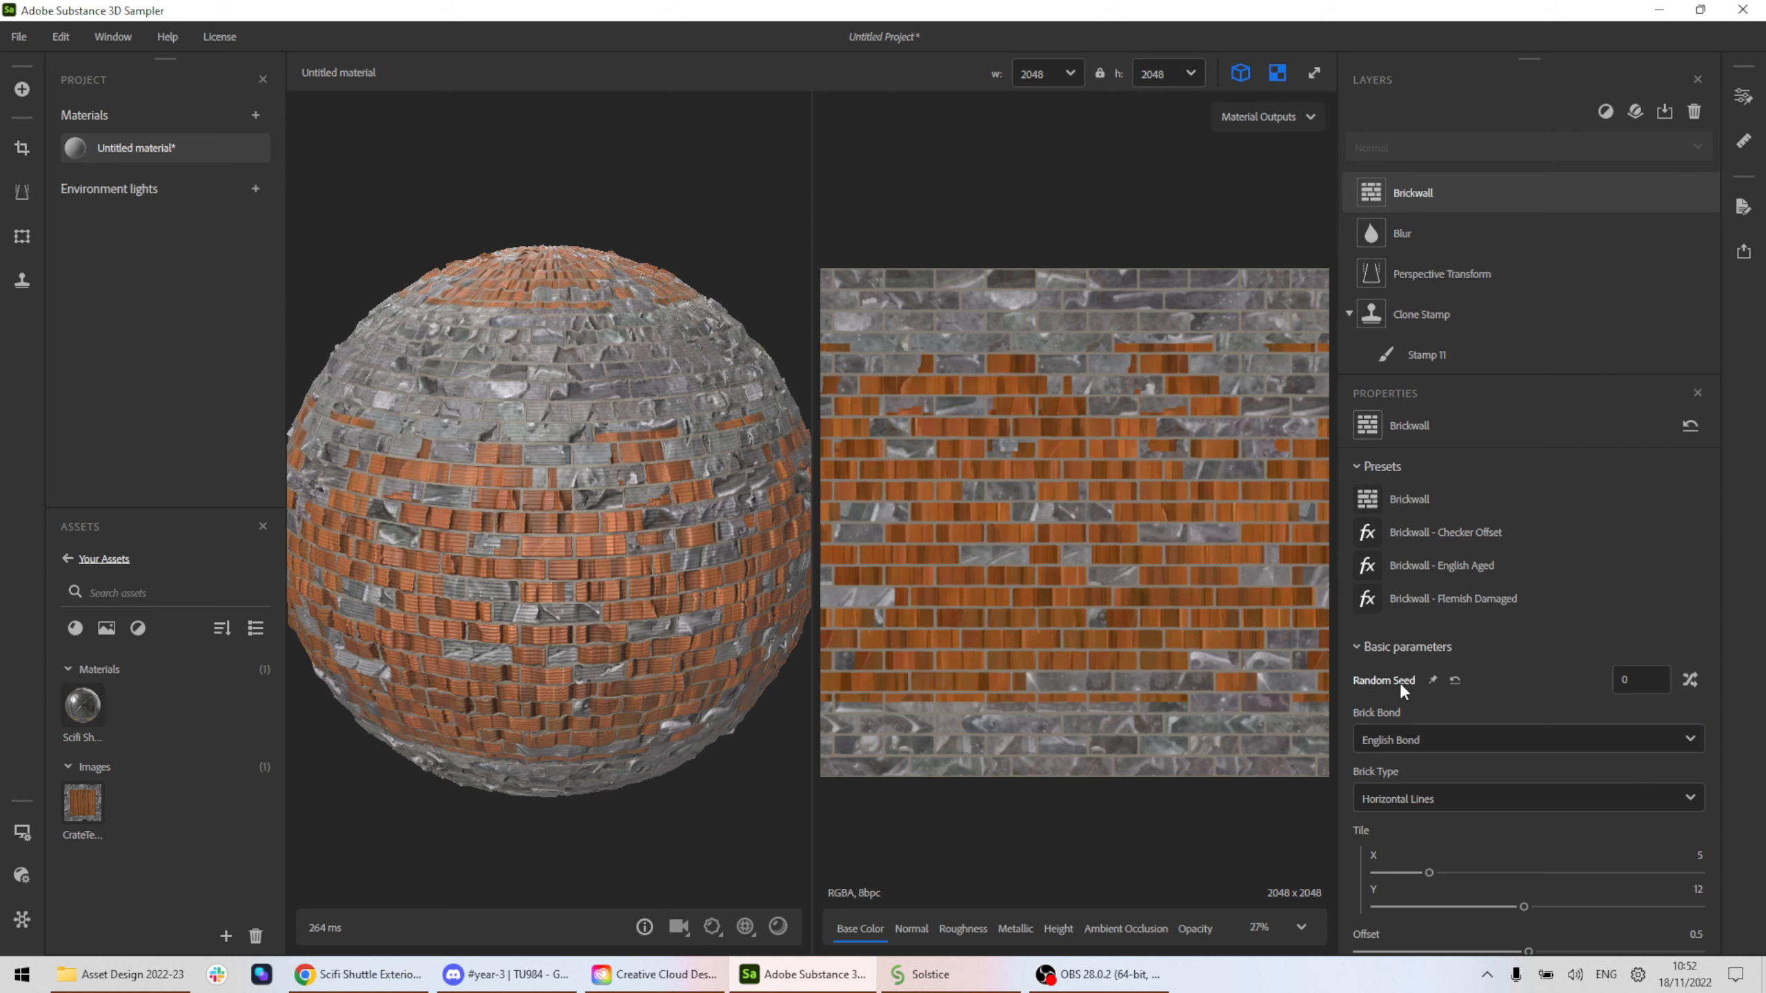
Set the brick tiling to 16 in X and 6 in Y, and the offset to 0.18.
scroll(1533, 707, down, 3)
mouse_move(1447, 678)
mouse_down()
mouse_move(1581, 681)
mouse_move(1531, 706)
mouse_move(1575, 706)
mouse_move(1446, 705)
mouse_up()
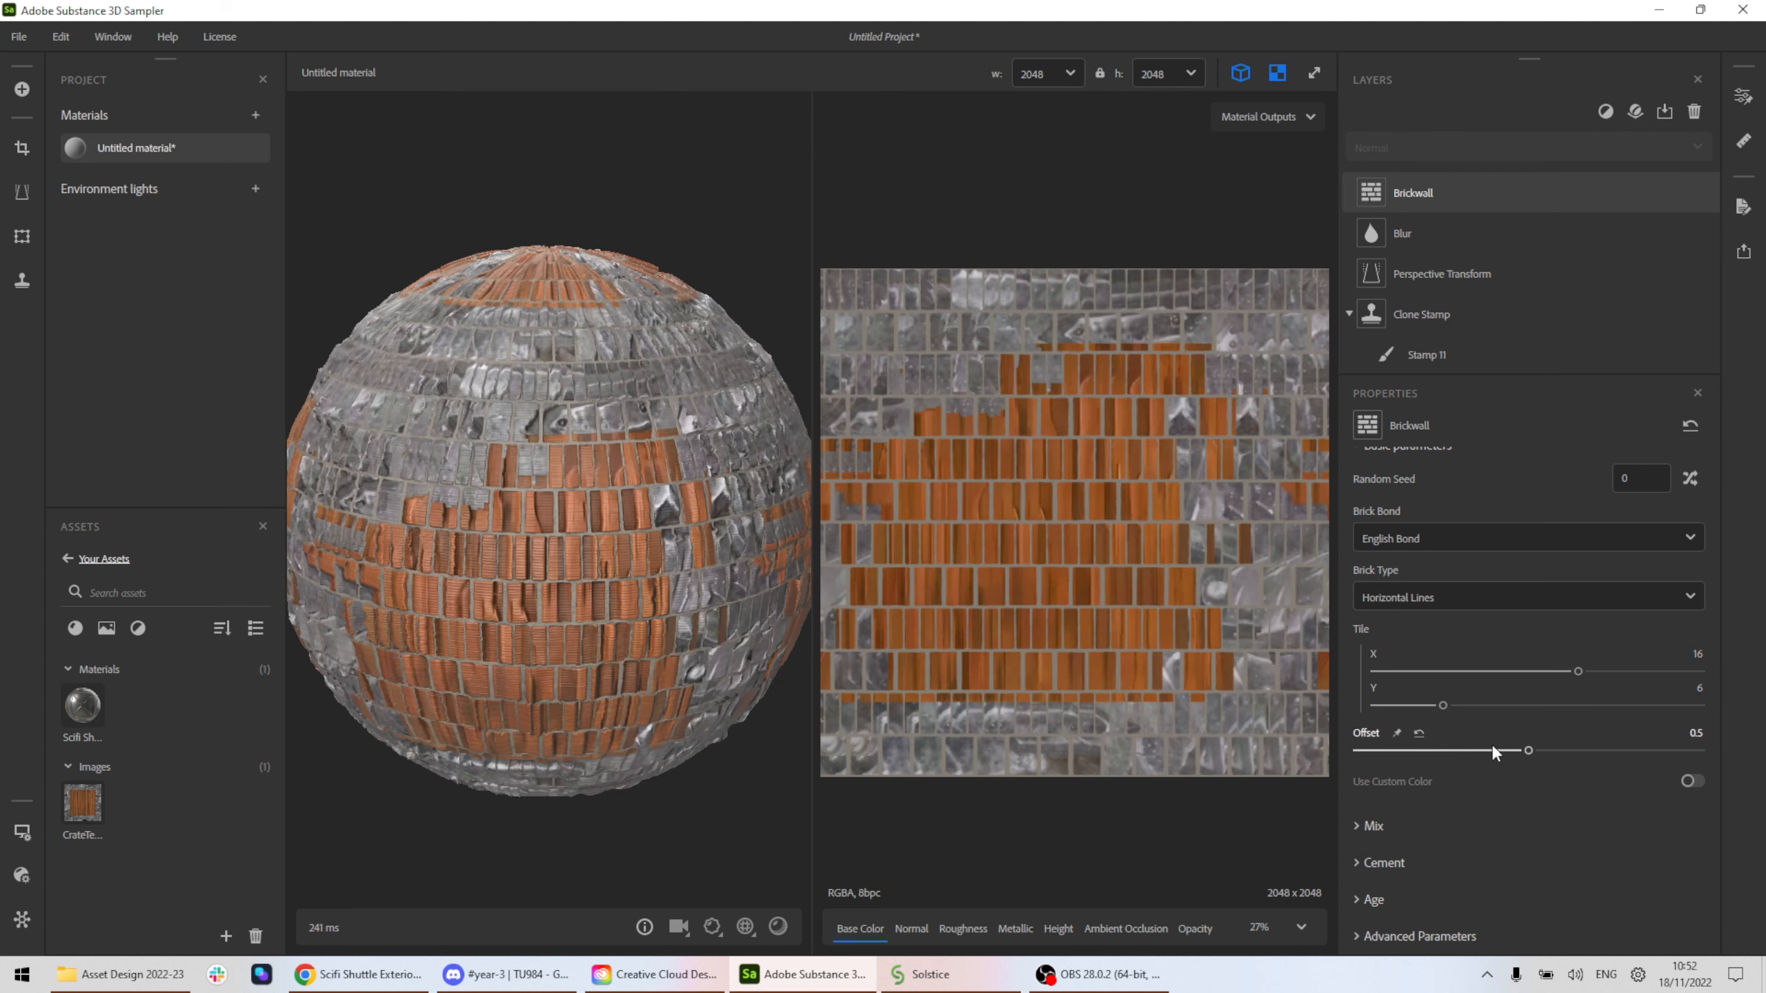
drag(1525, 745, 1272, 730)
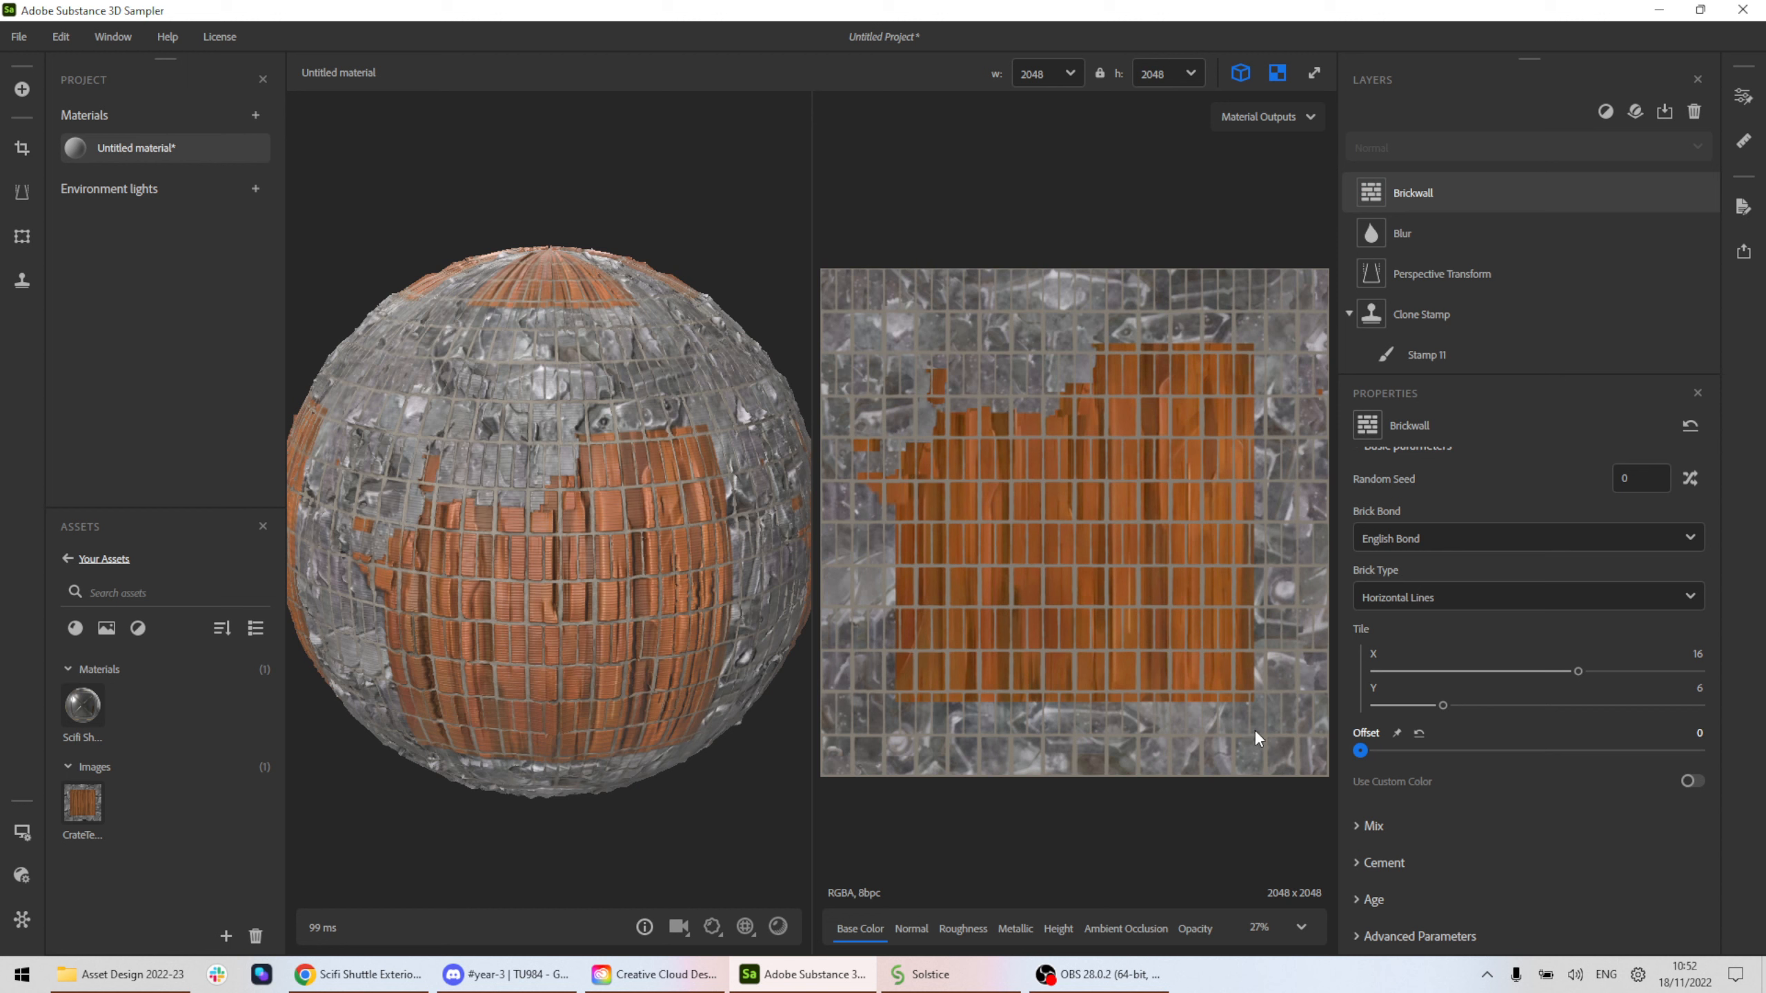
drag(1360, 749, 1414, 753)
Expand the Brickwall's Mix and Cement parameters and change the cement color to bright red.
click(1362, 825)
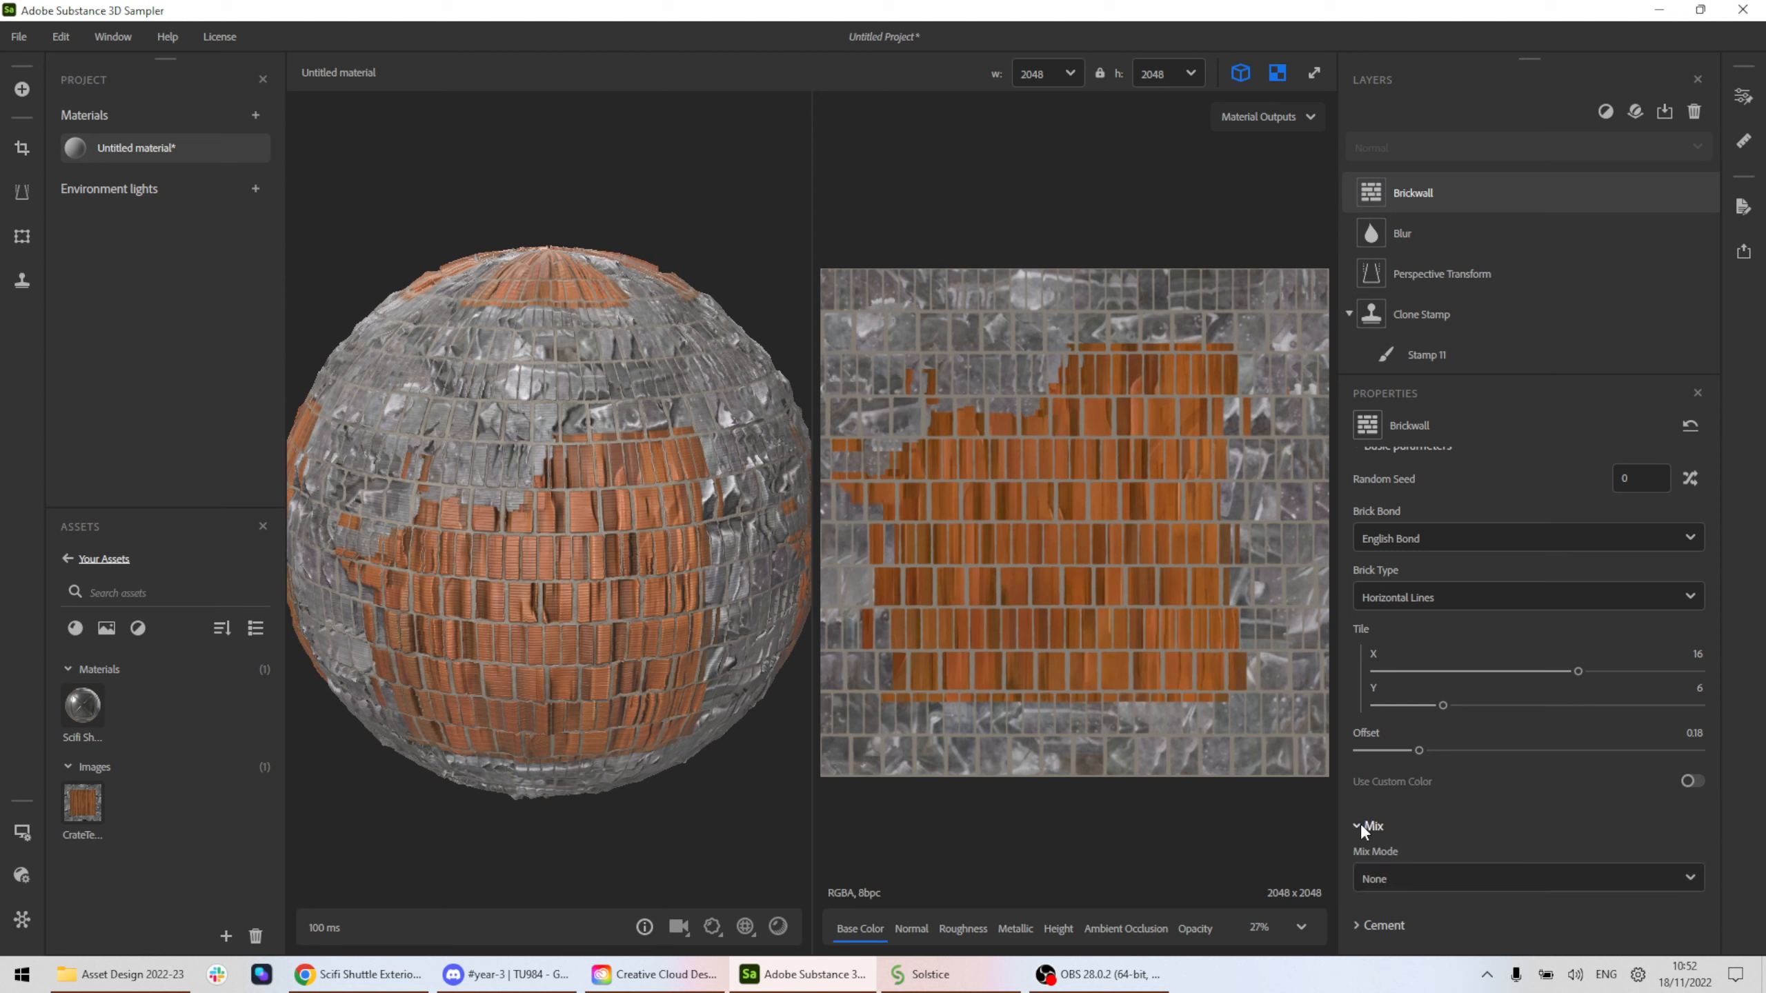
scroll(1550, 779, down, 2)
click(1380, 862)
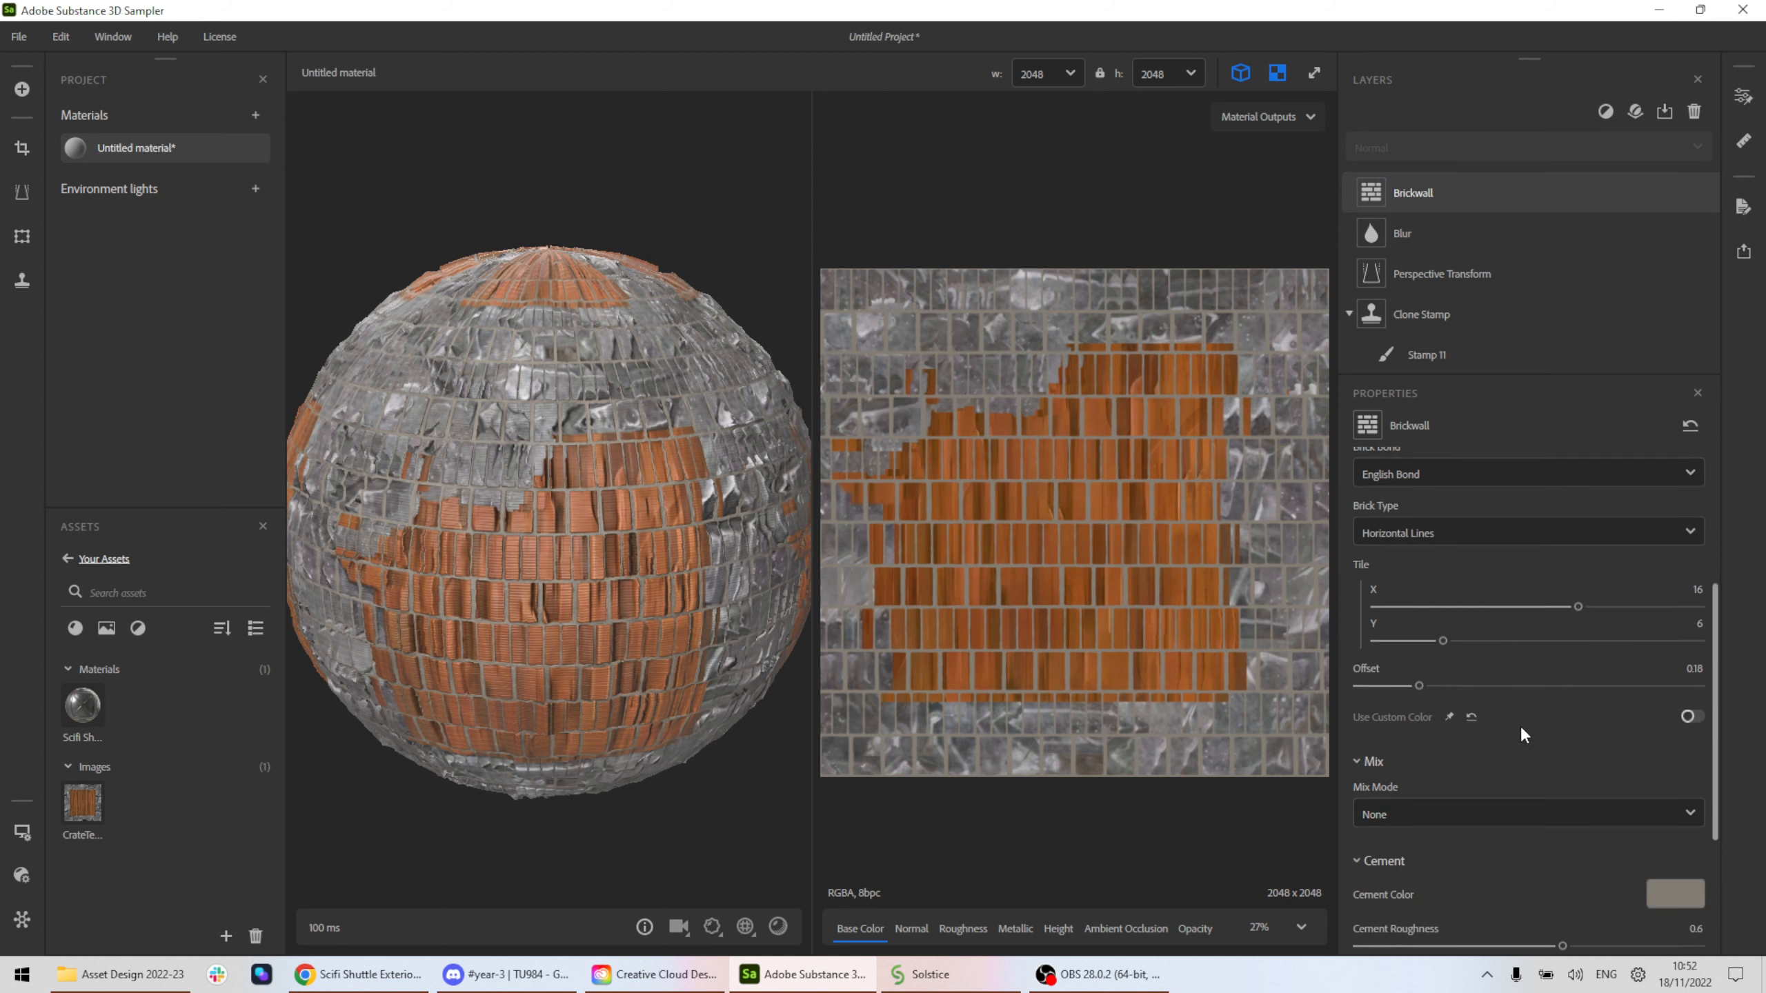
scroll(1520, 724, down, 5)
click(1674, 673)
mouse_move(935, 355)
mouse_down()
mouse_move(942, 309)
mouse_move(982, 271)
mouse_up()
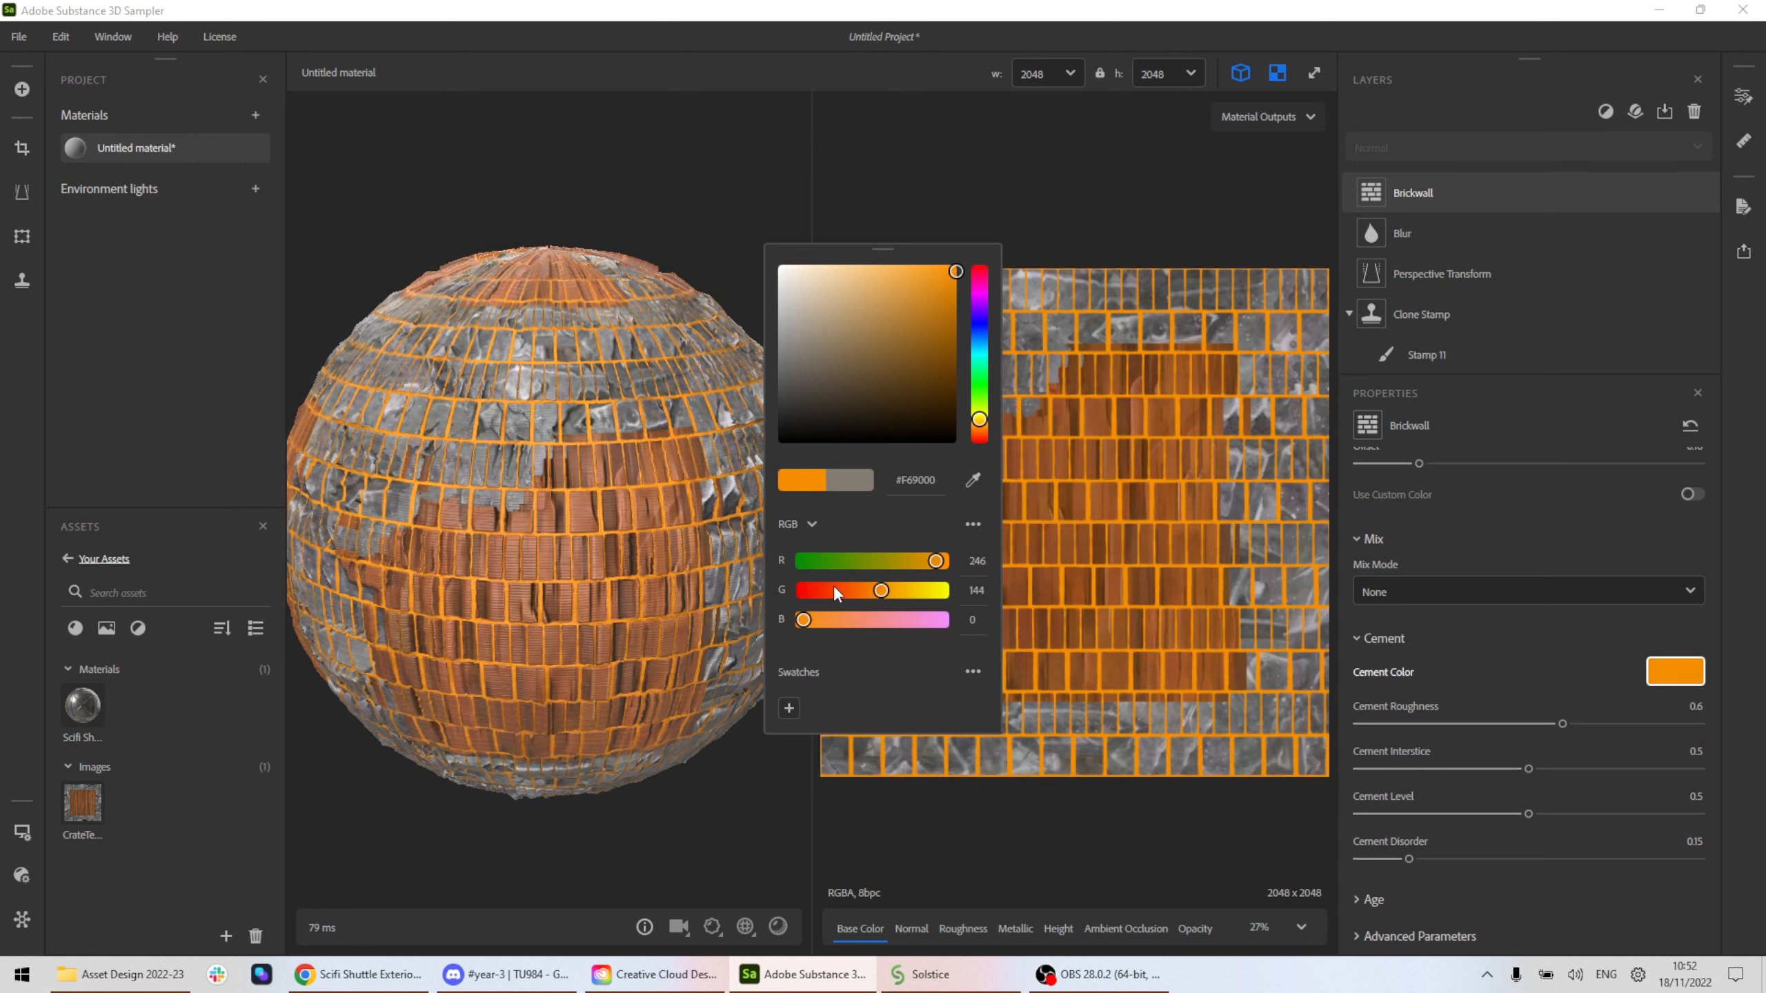
drag(836, 592, 813, 593)
click(1108, 196)
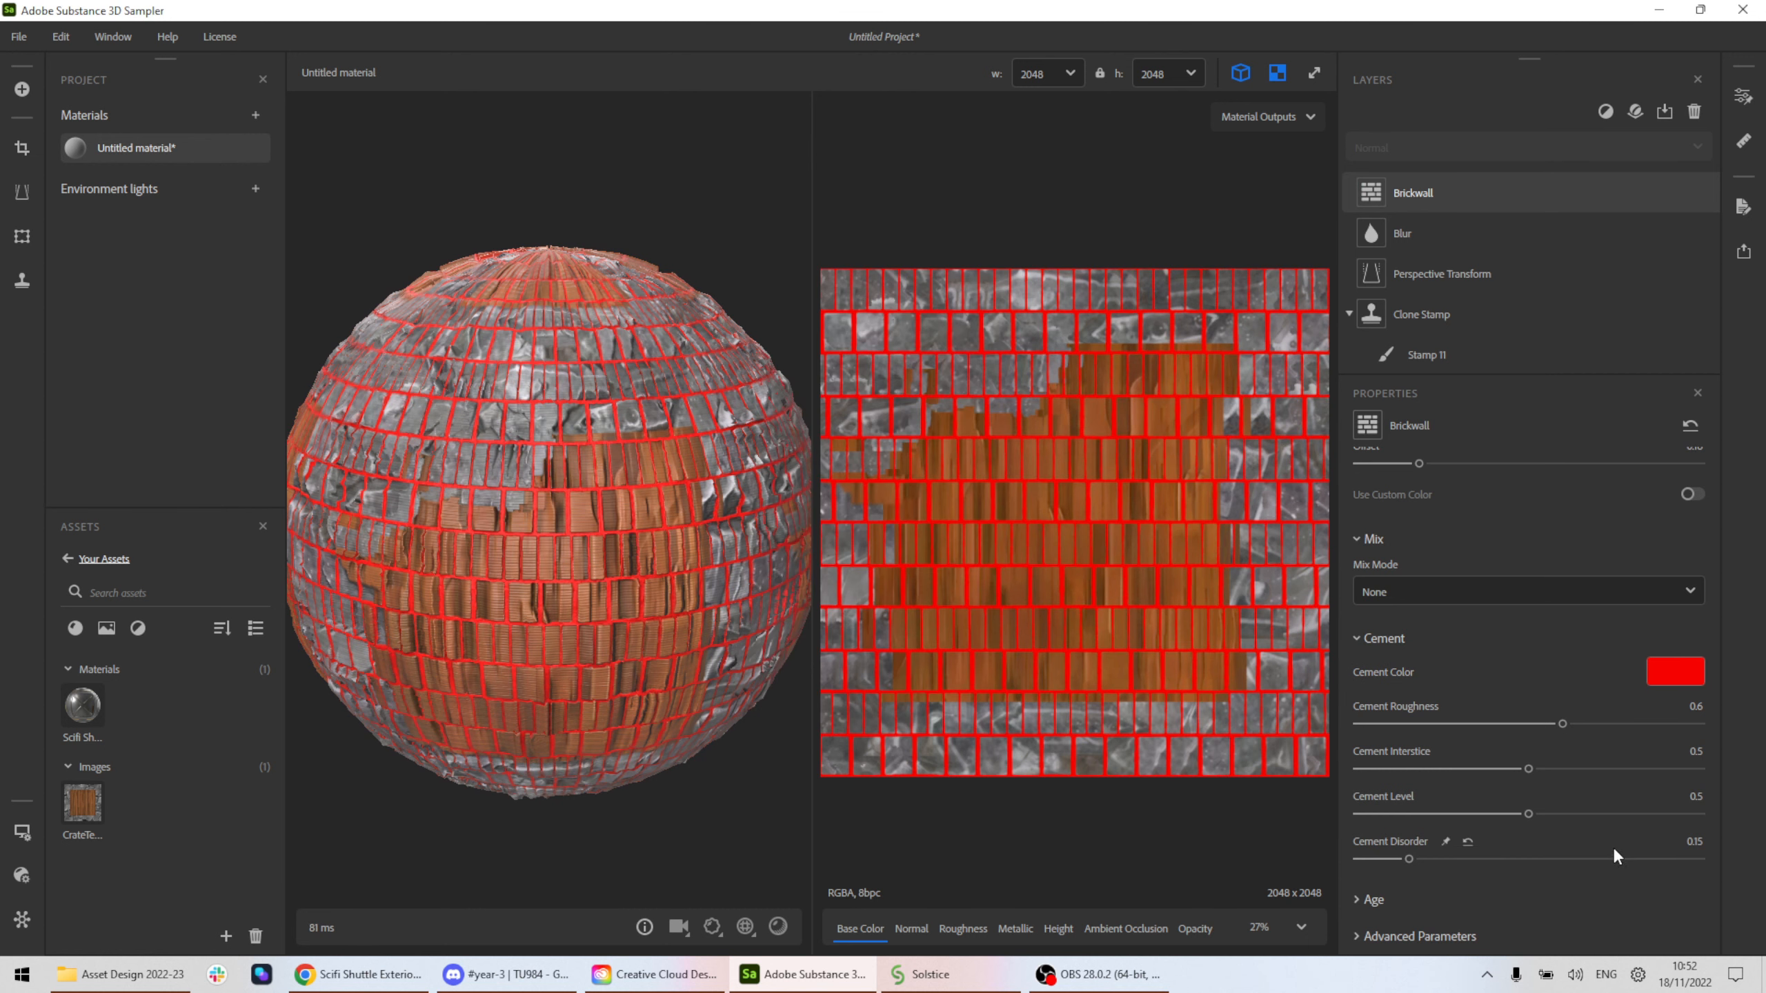
Set the Brickwall's cement disorder to 0.77, then its Age parameters Brick Disorder to 0.71 and Brick Shatter to 0.81, and inspect the cracks up close.
drag(1411, 858, 1619, 862)
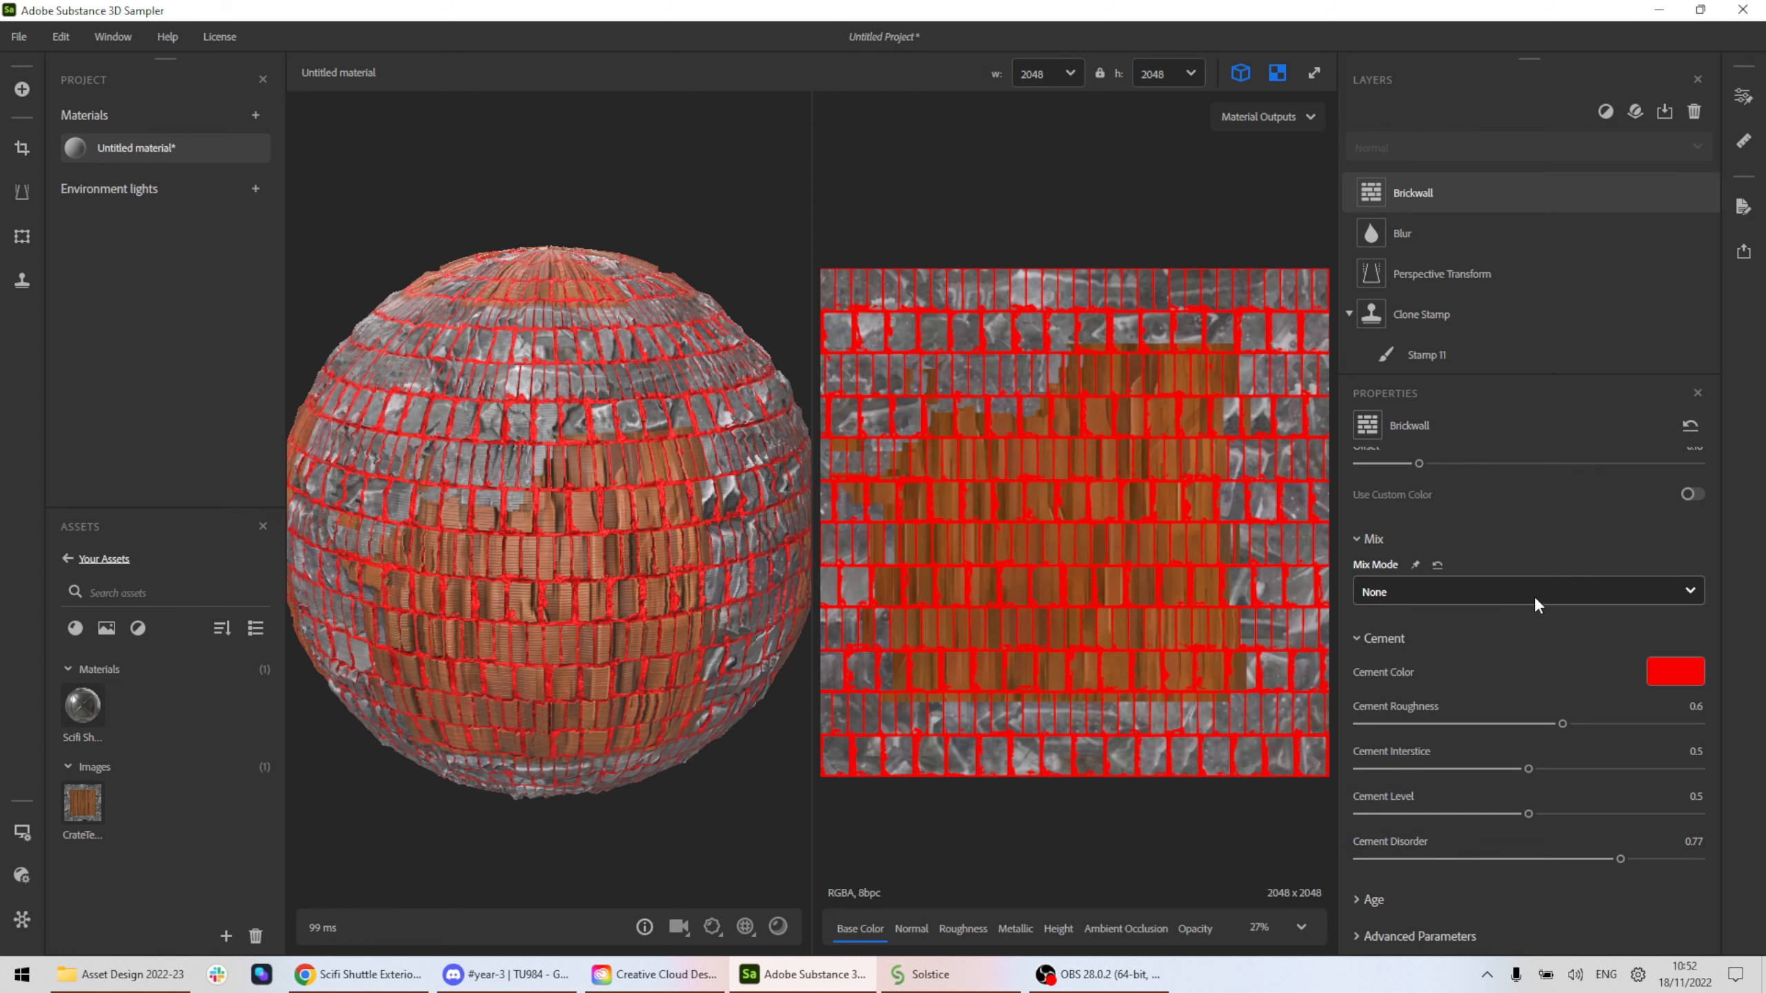
click(1375, 899)
scroll(1534, 828, down, 4)
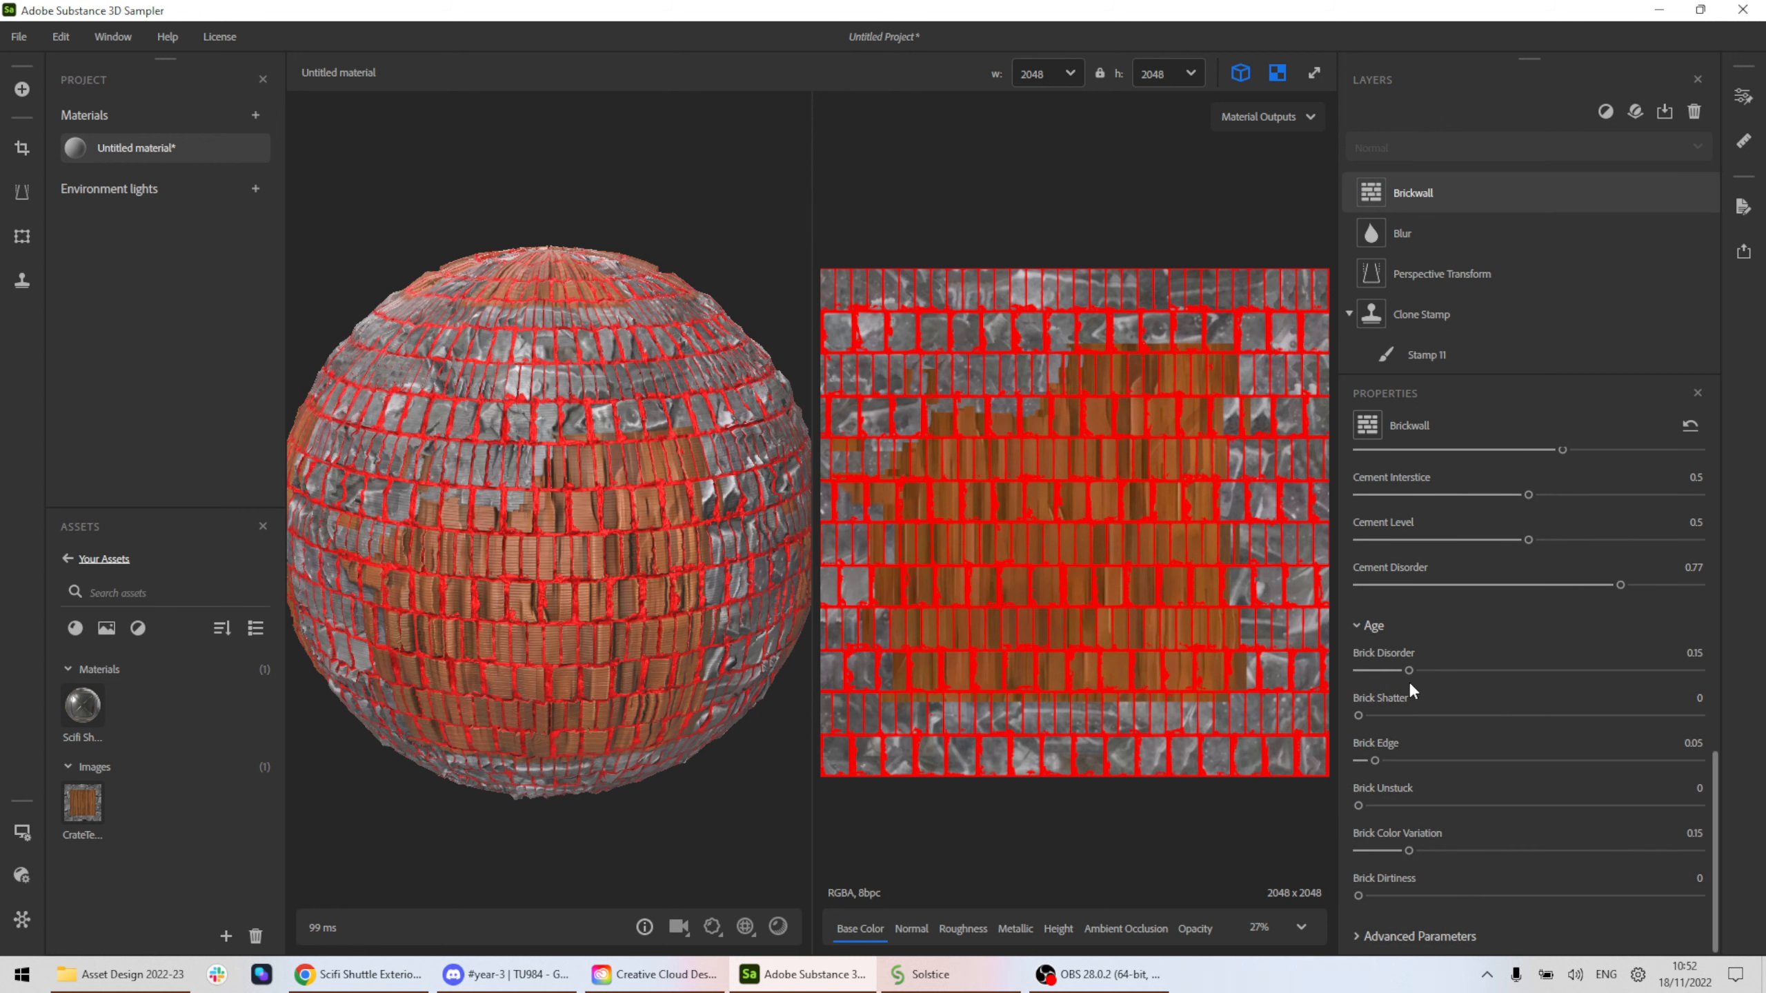
drag(1408, 670, 1599, 671)
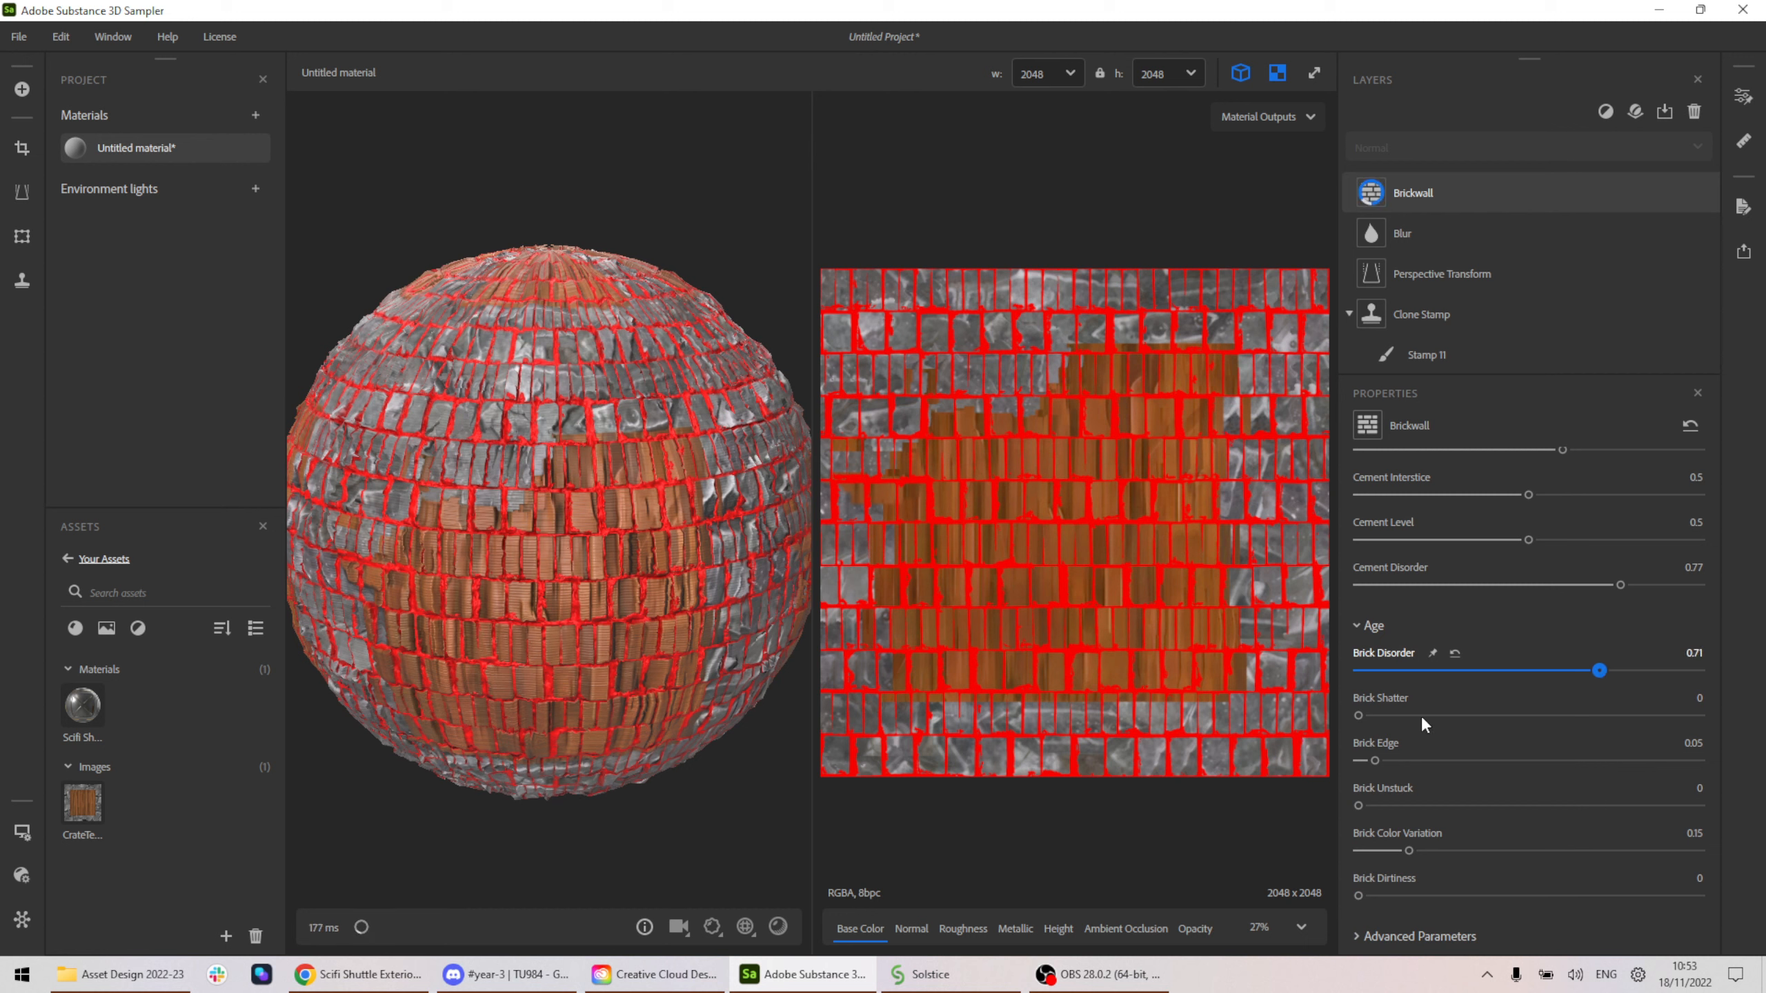
drag(1420, 715, 1632, 729)
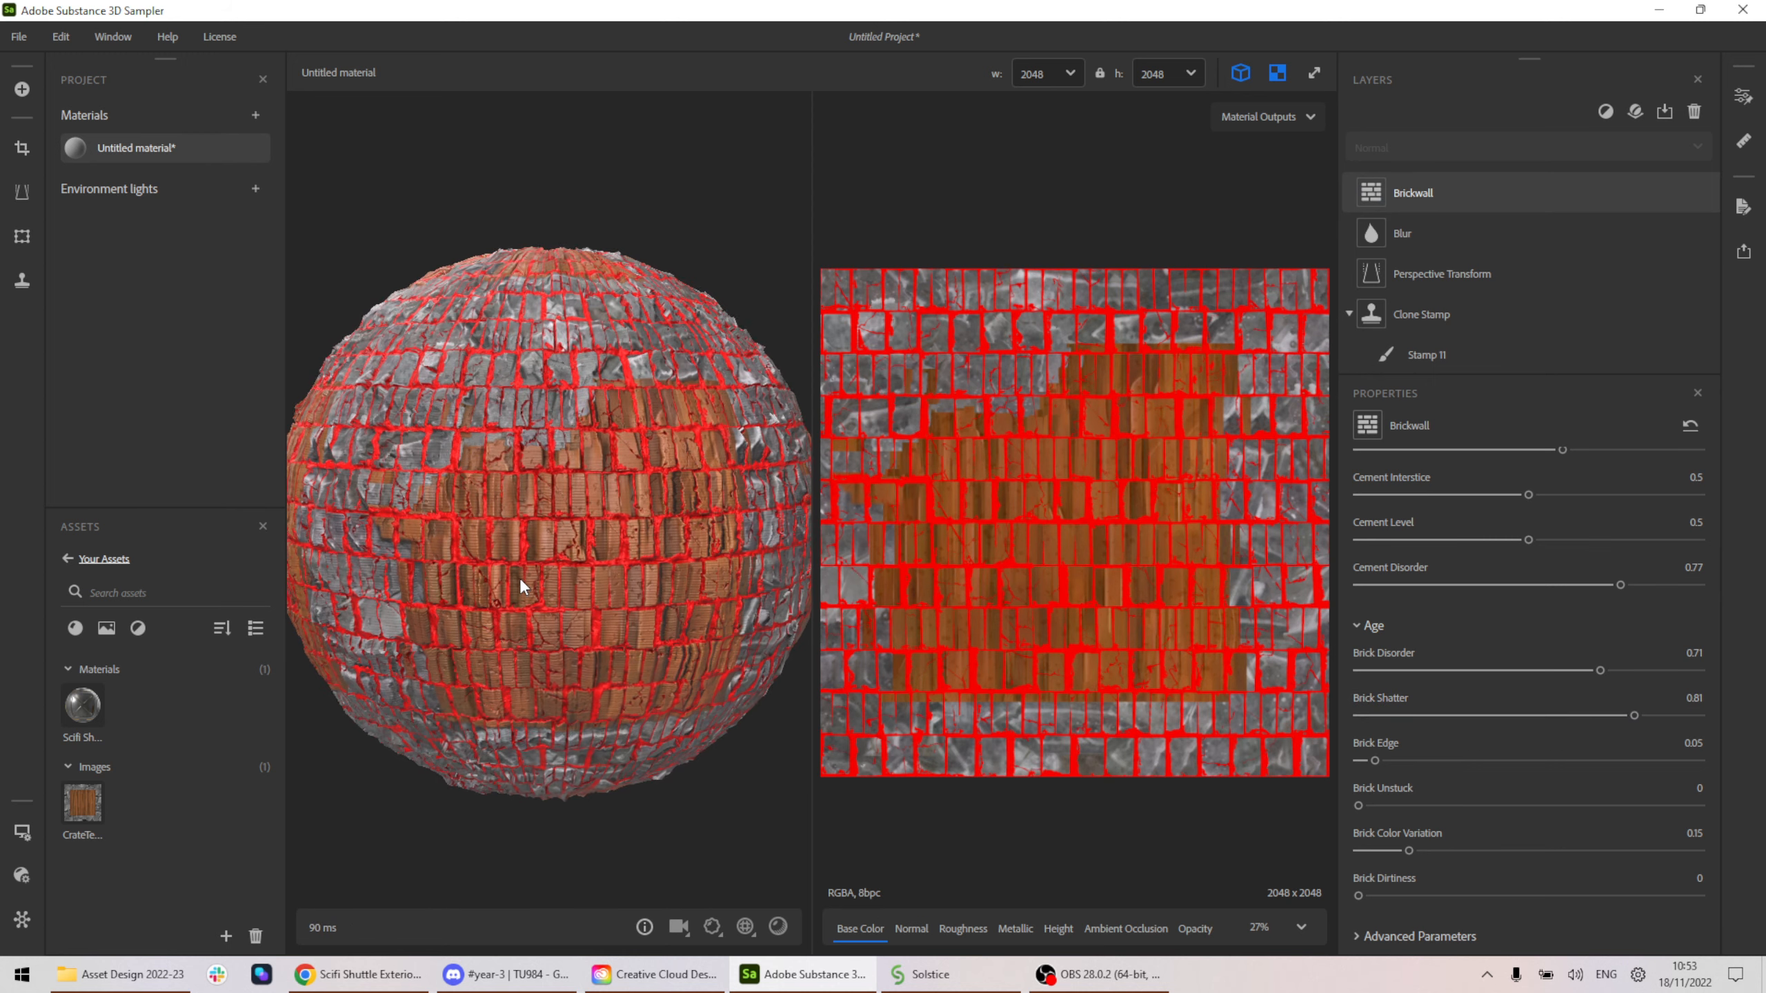
scroll(516, 537, up, 5)
scroll(516, 537, up, 5)
scroll(634, 537, down, 10)
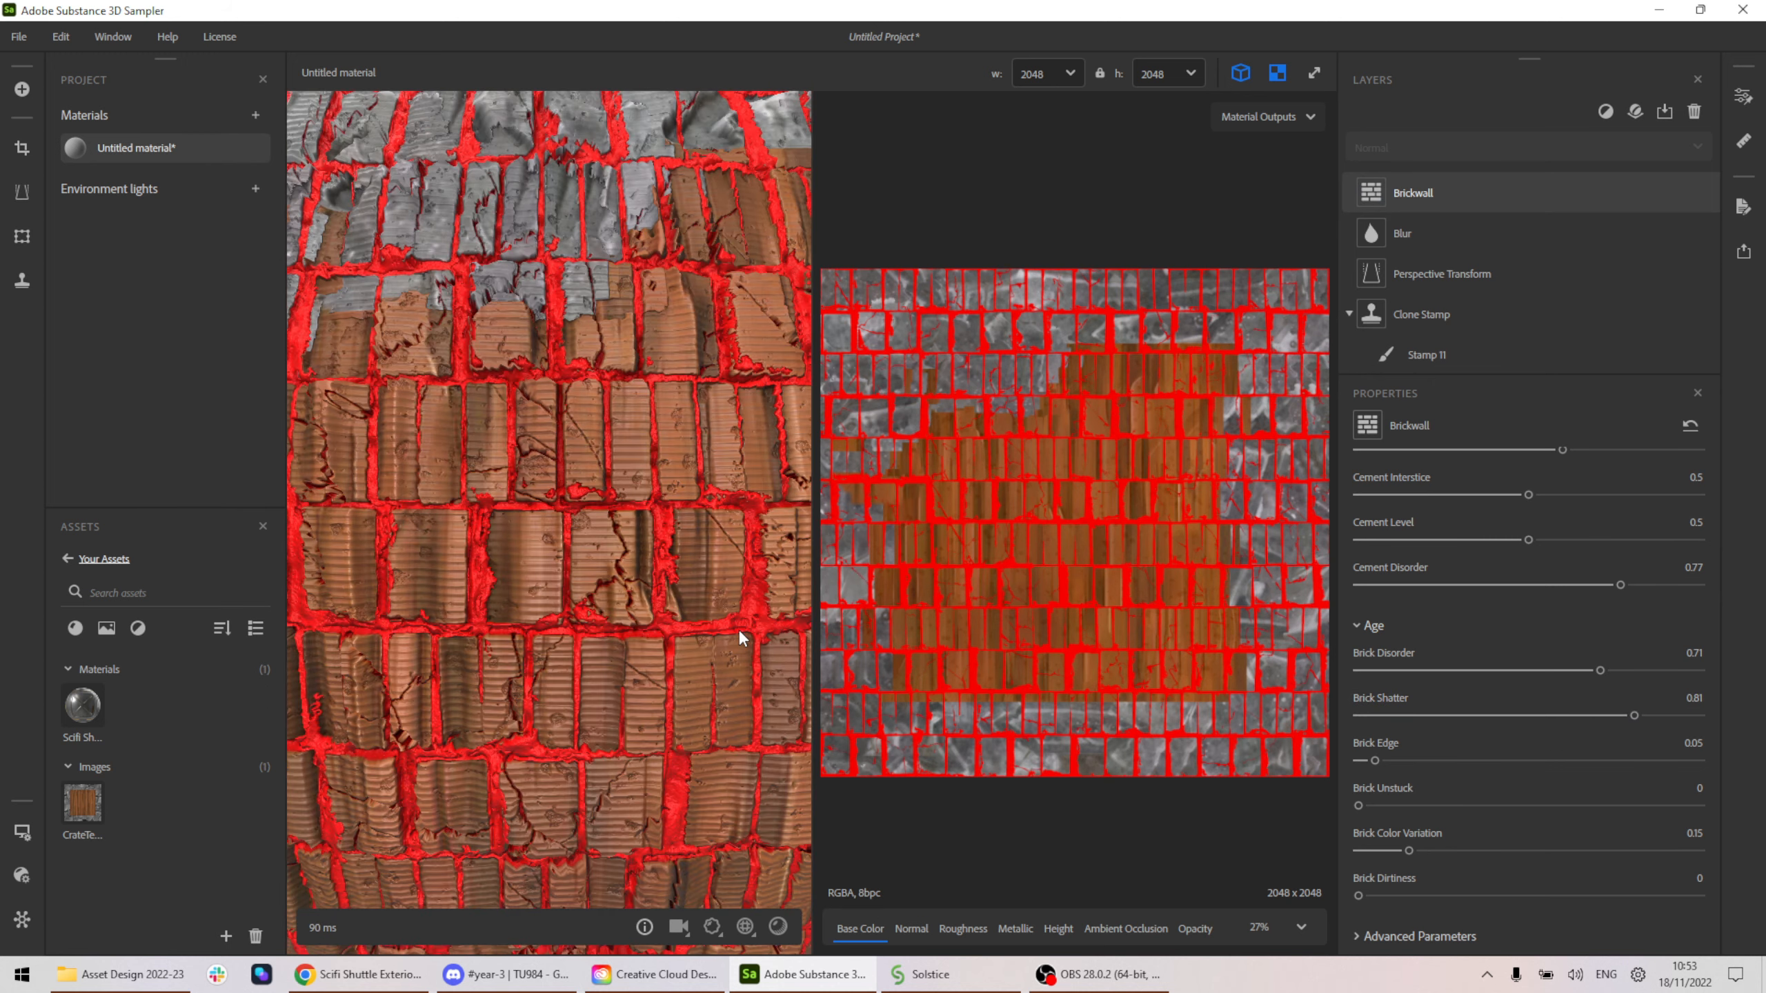
Set the Brickwall's Brick Unstuck to 0.22, Brick Color Variation to 0.78 and Brick Dirtiness to 0.43.
drag(1357, 806, 1466, 813)
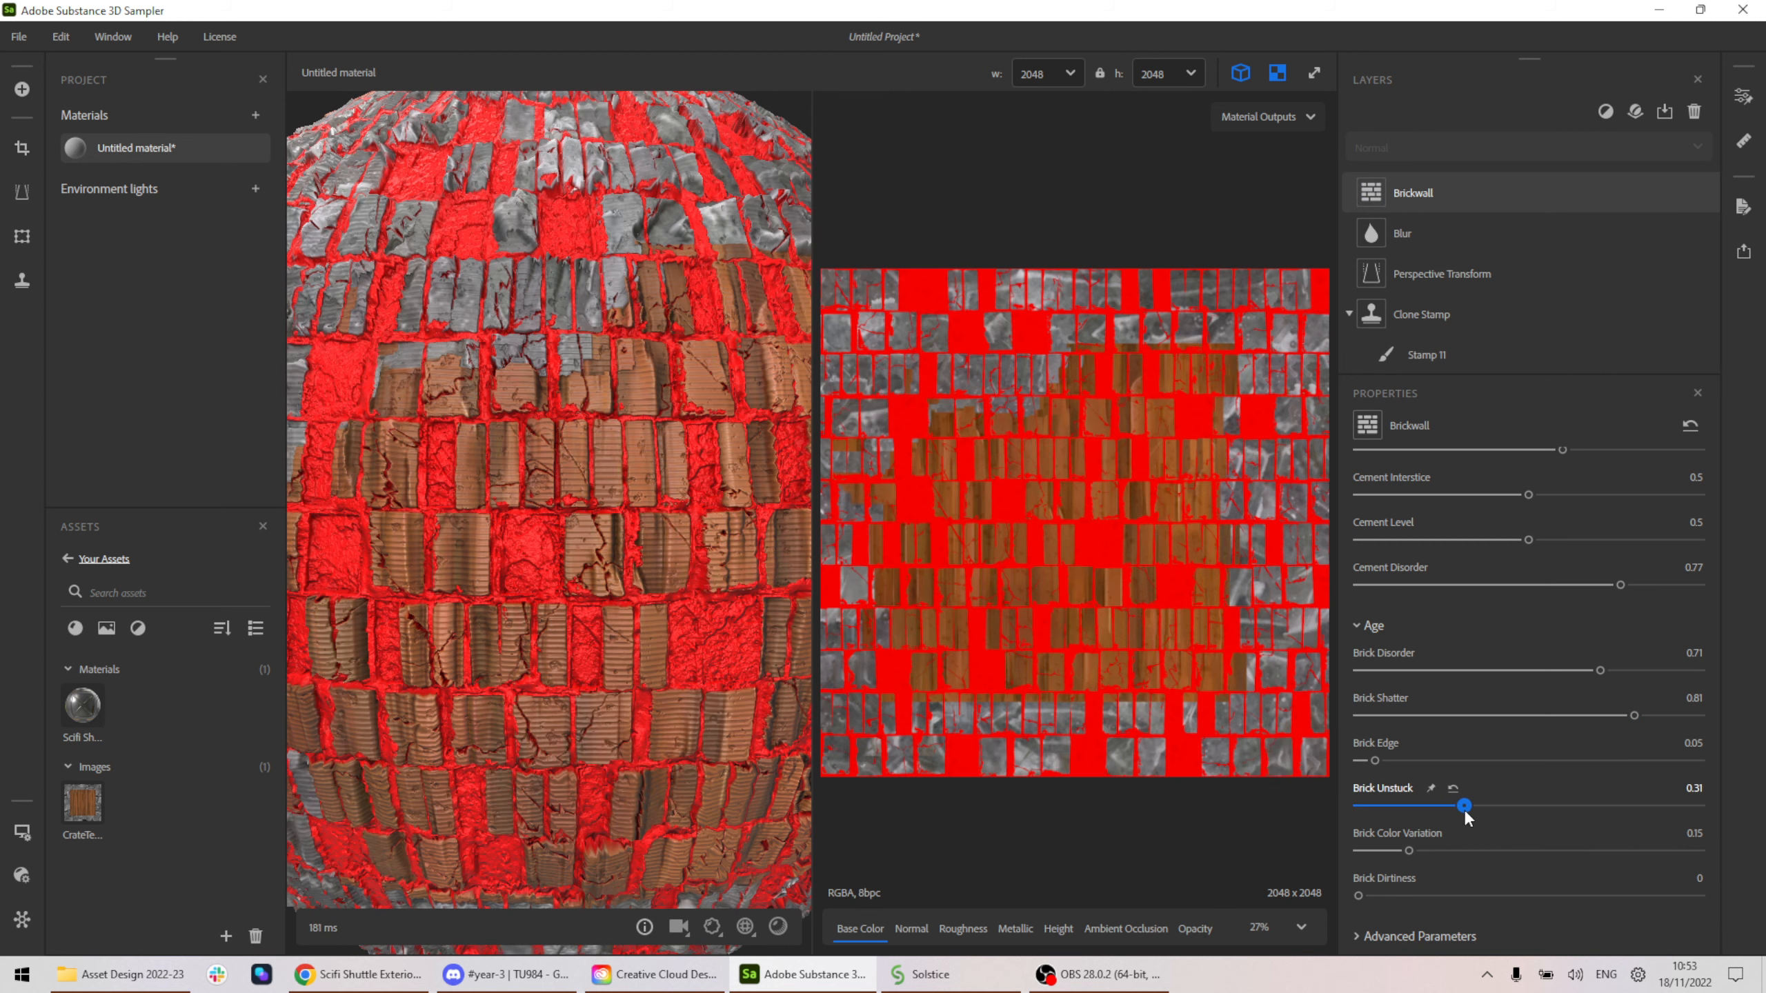
scroll(661, 581, down, 5)
drag(661, 582, 598, 595)
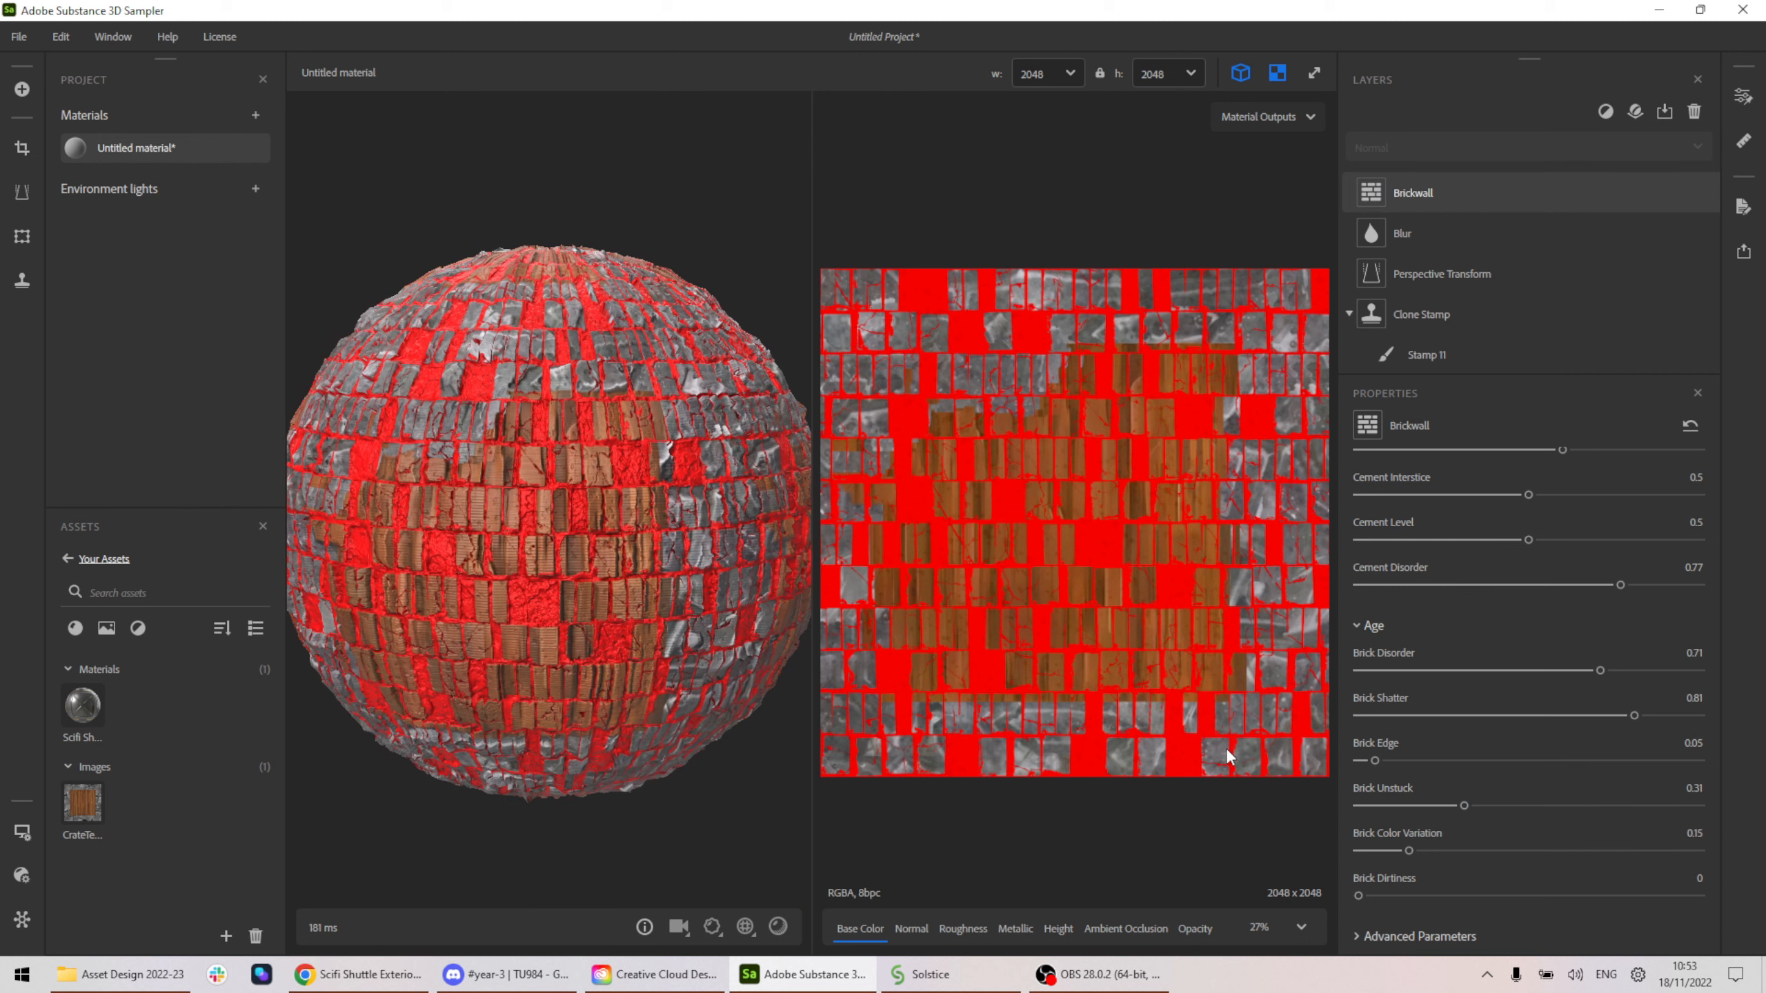
drag(1455, 803, 1625, 857)
drag(1359, 896, 1504, 898)
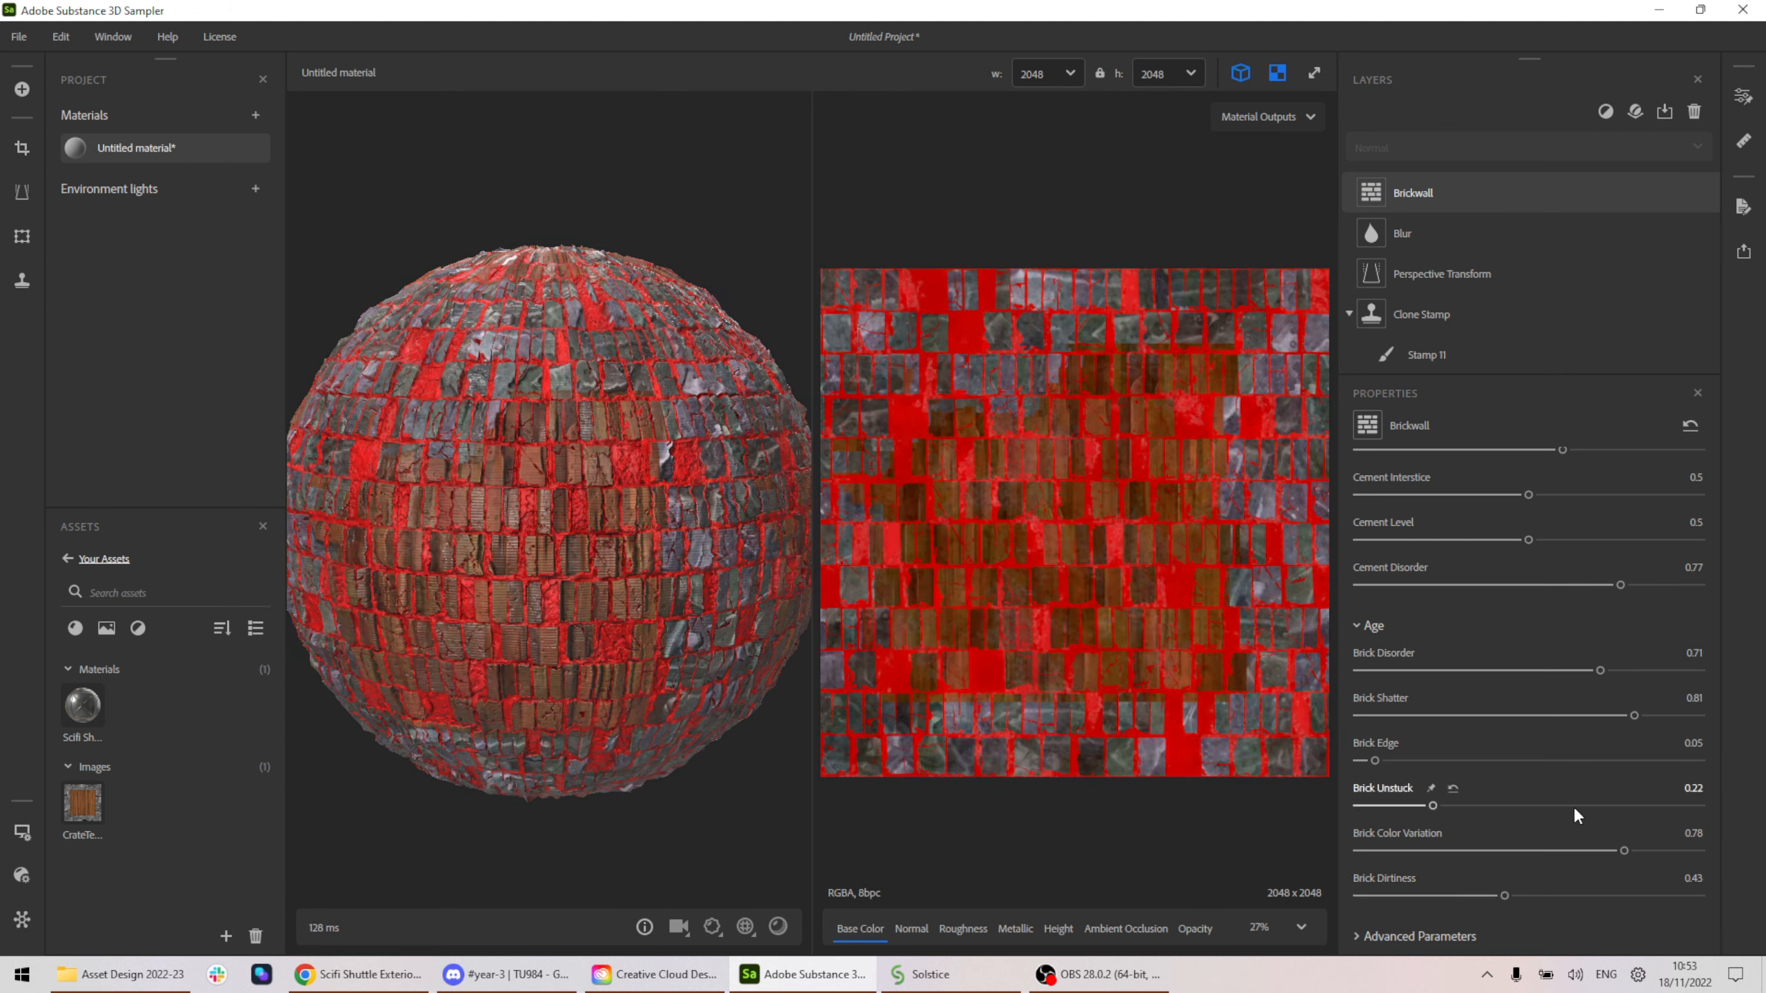
In the Brickwall's Advanced Parameters, set Height Blend Intensity to 0.4, Normal Intensity to 0.65 and Ambient Occlusion Intensity to 0.56.
click(1358, 932)
scroll(1516, 744, down, 2)
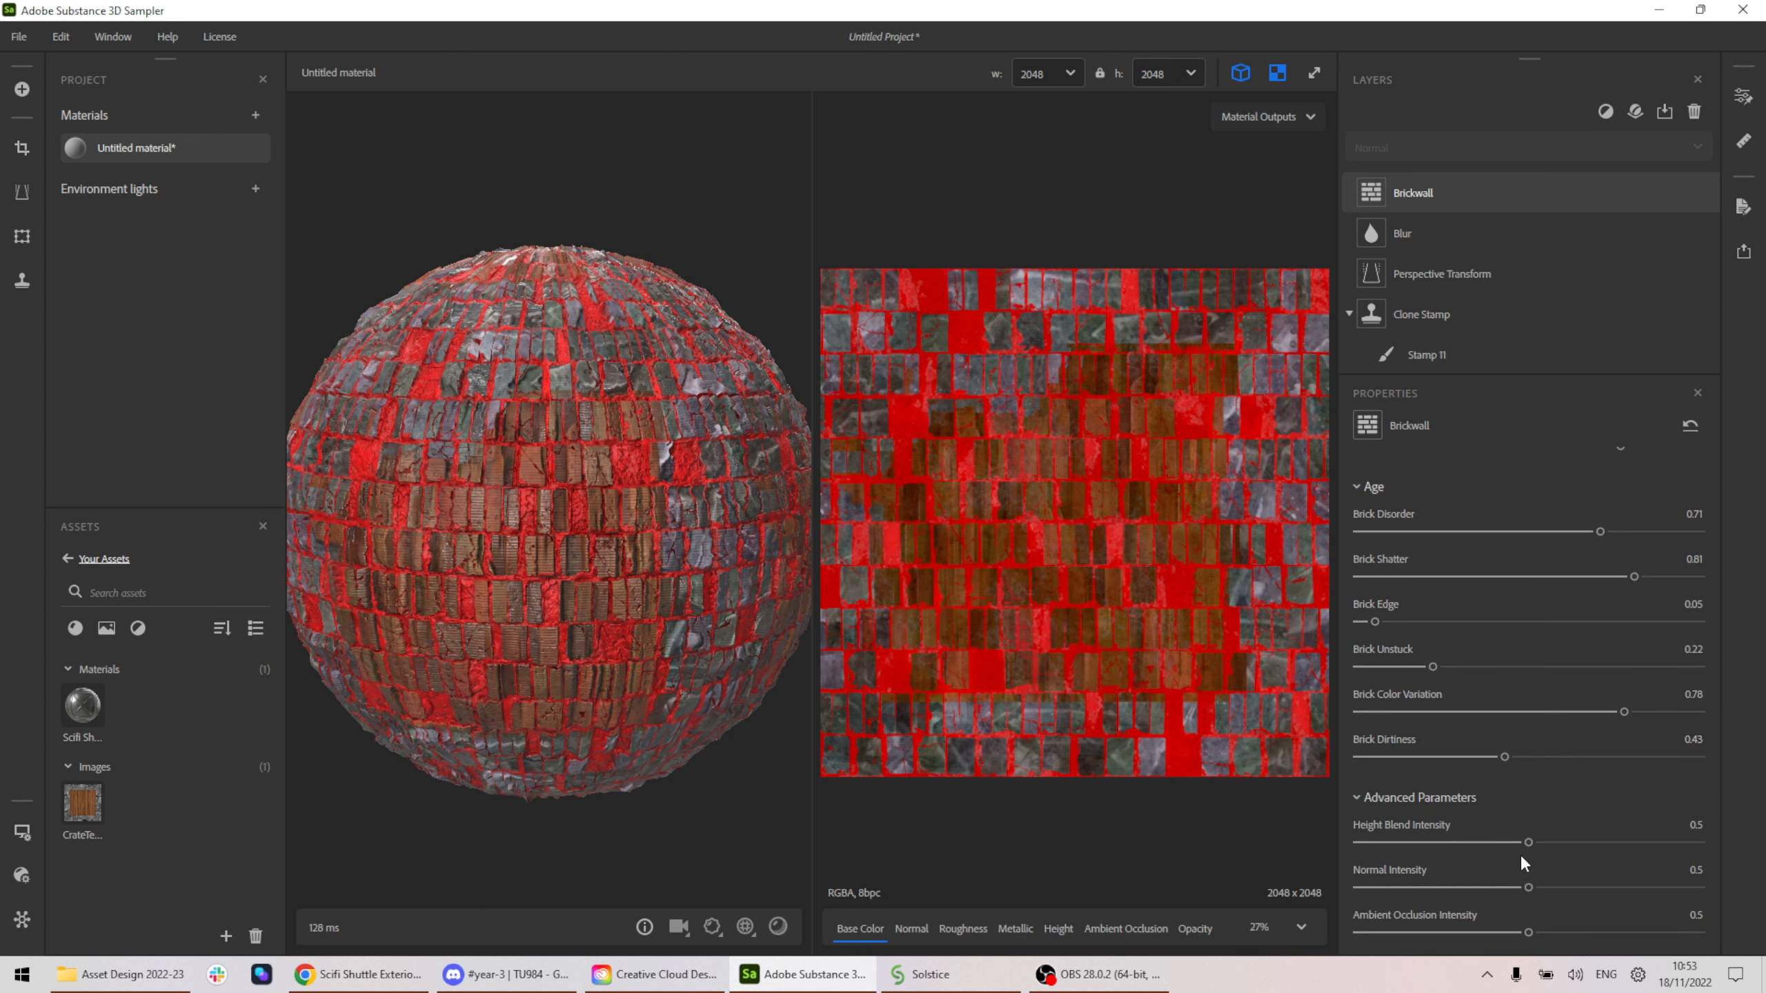
drag(1525, 844, 1548, 932)
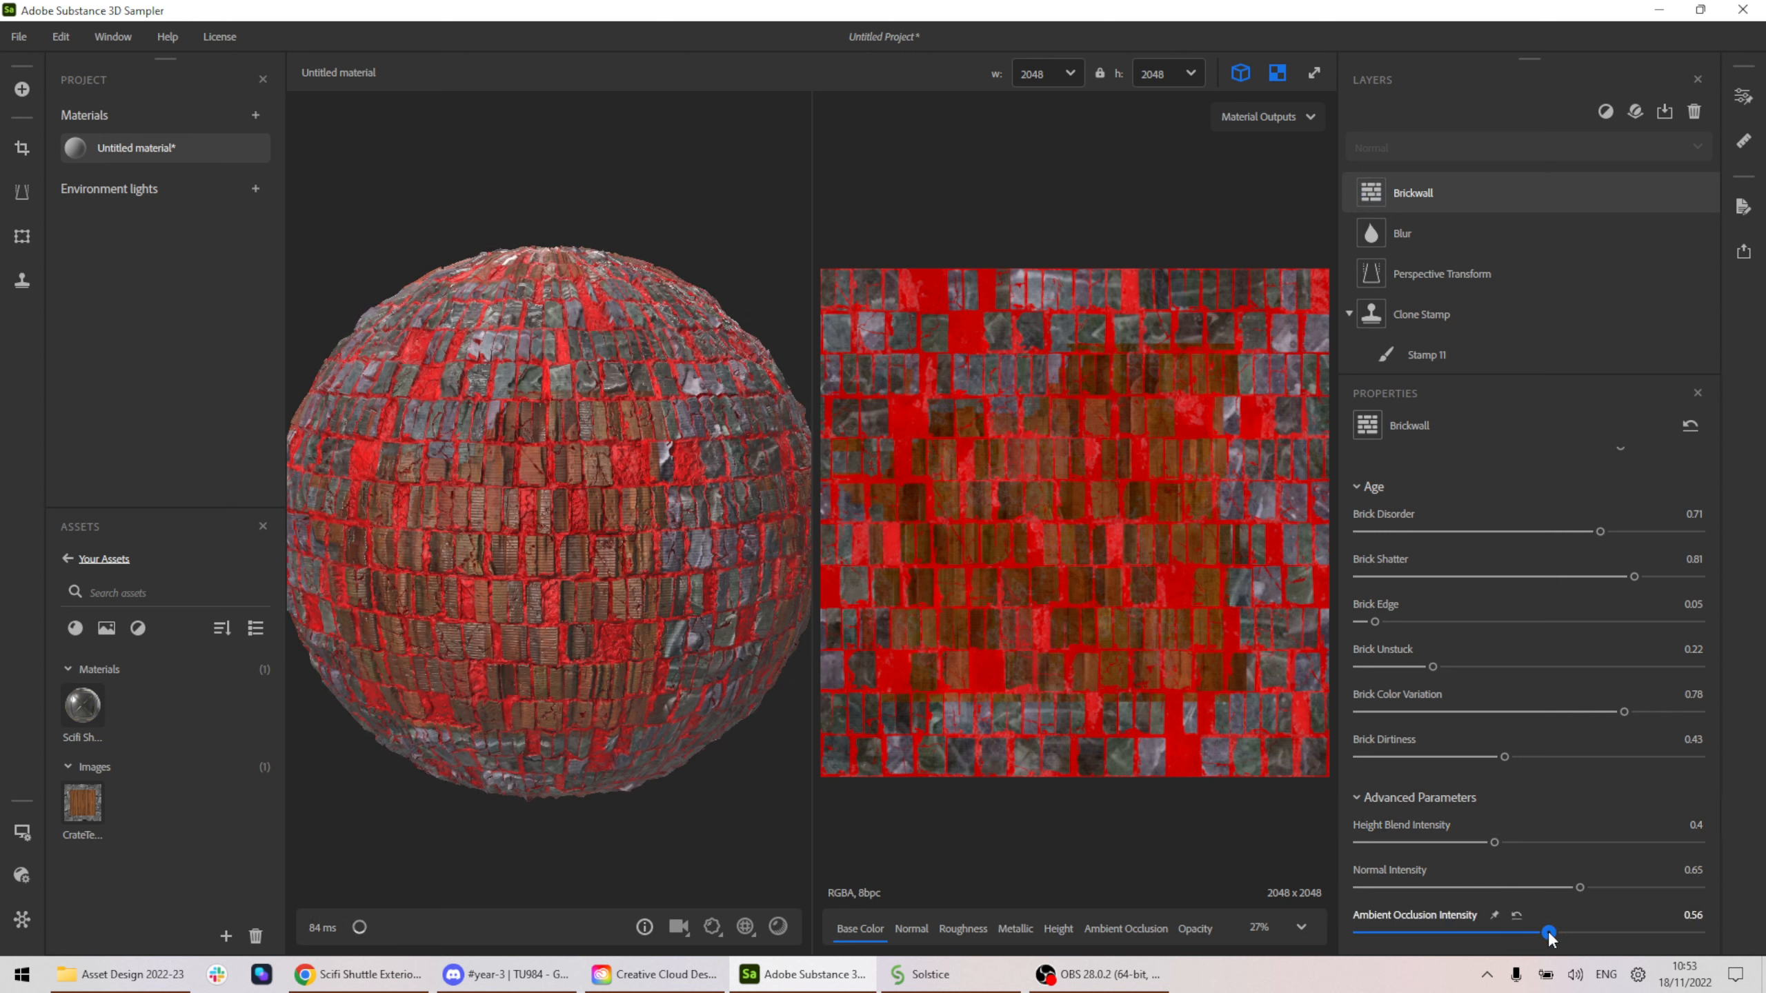
drag(453, 495, 605, 513)
scroll(678, 501, up, 5)
scroll(695, 518, down, 4)
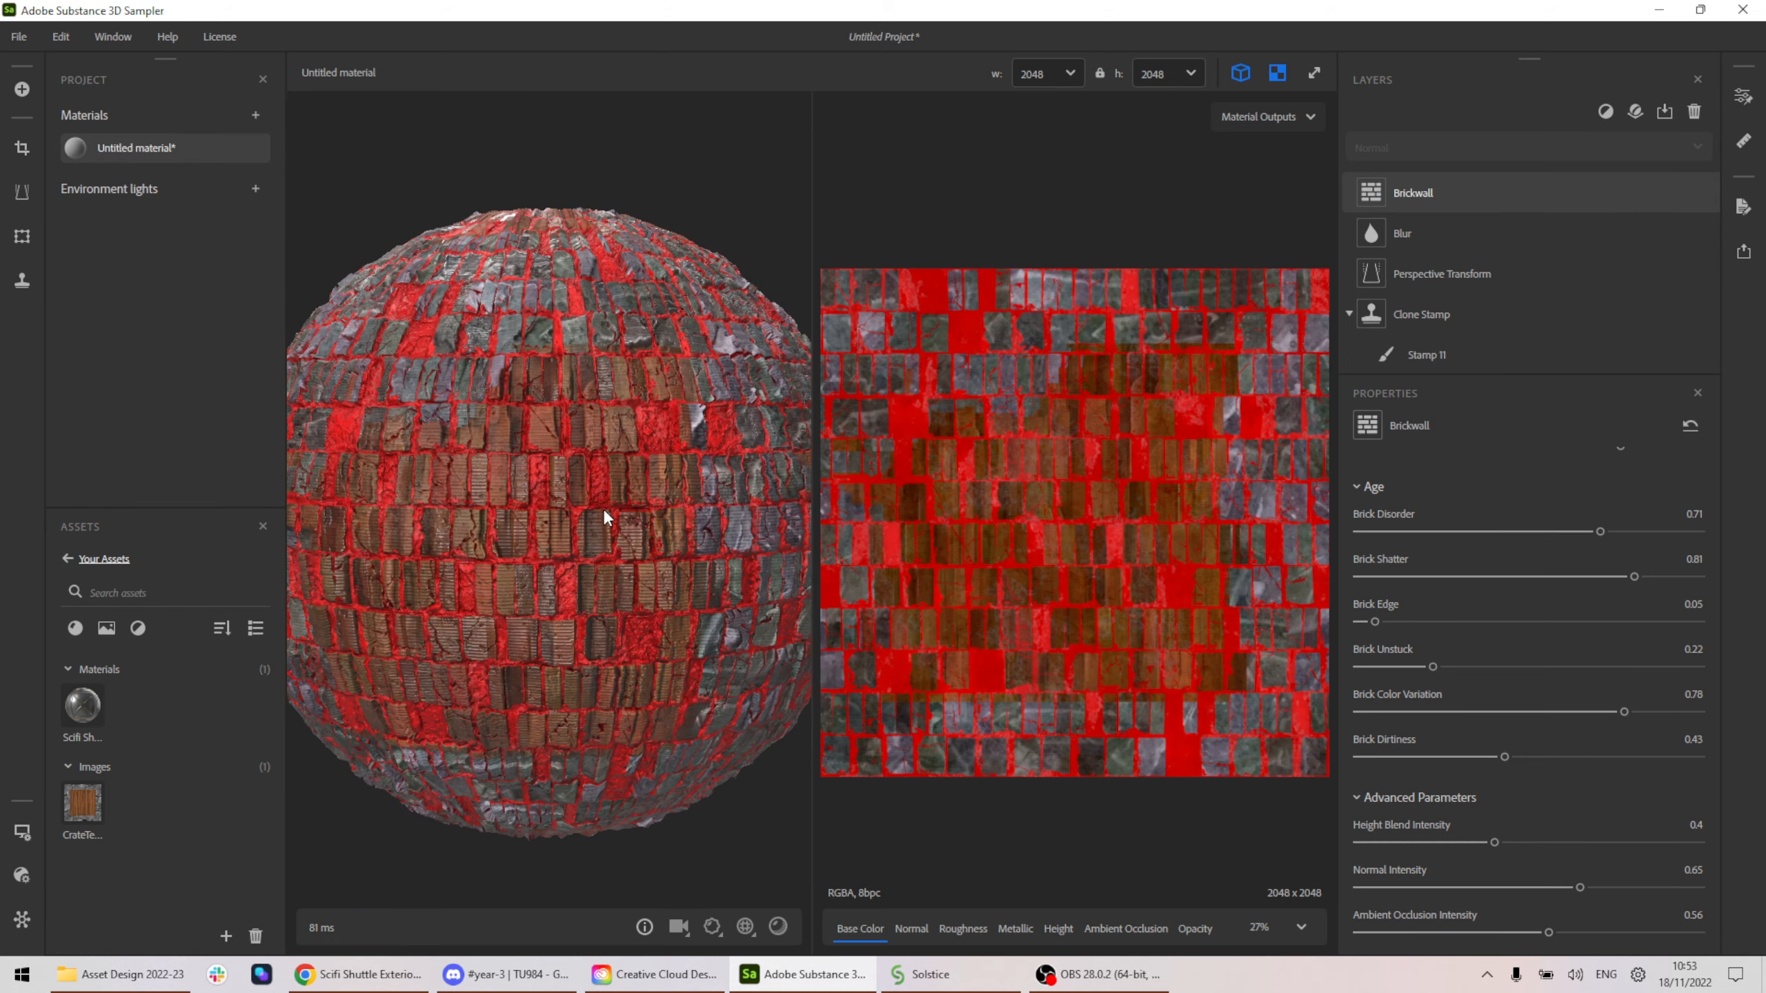
scroll(1638, 632, up, 8)
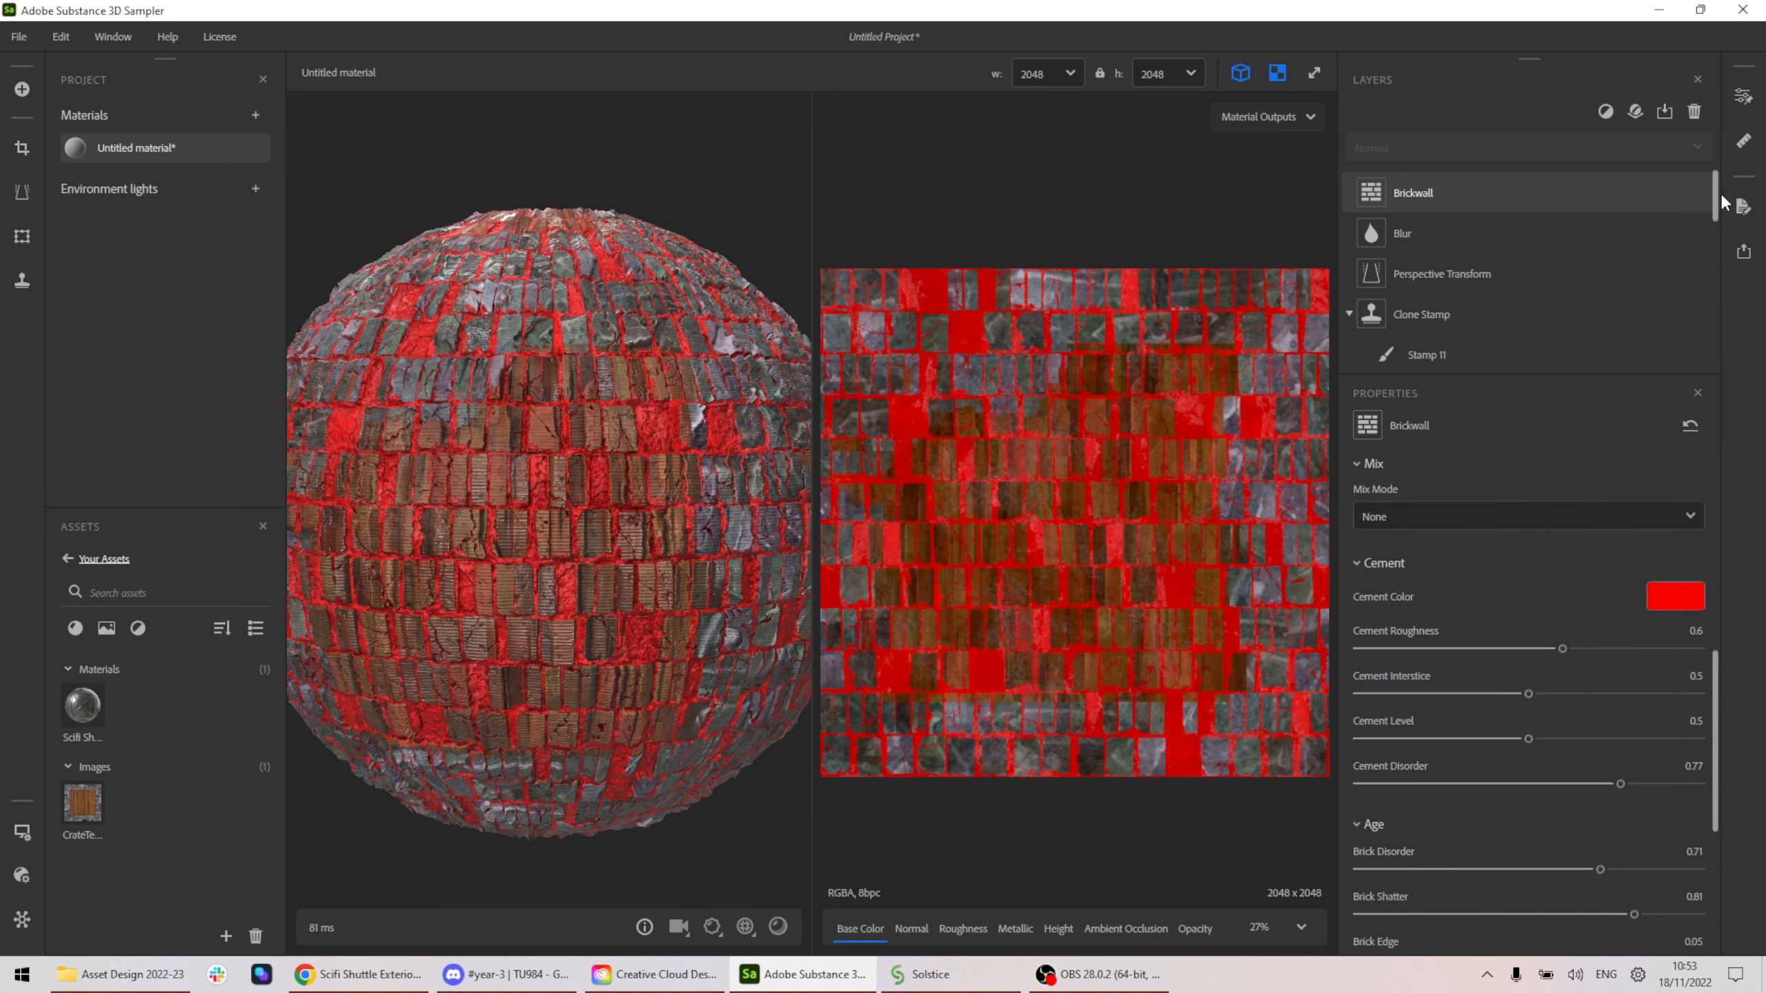
Delete the Brickwall layer from the layer stack.
click(1605, 113)
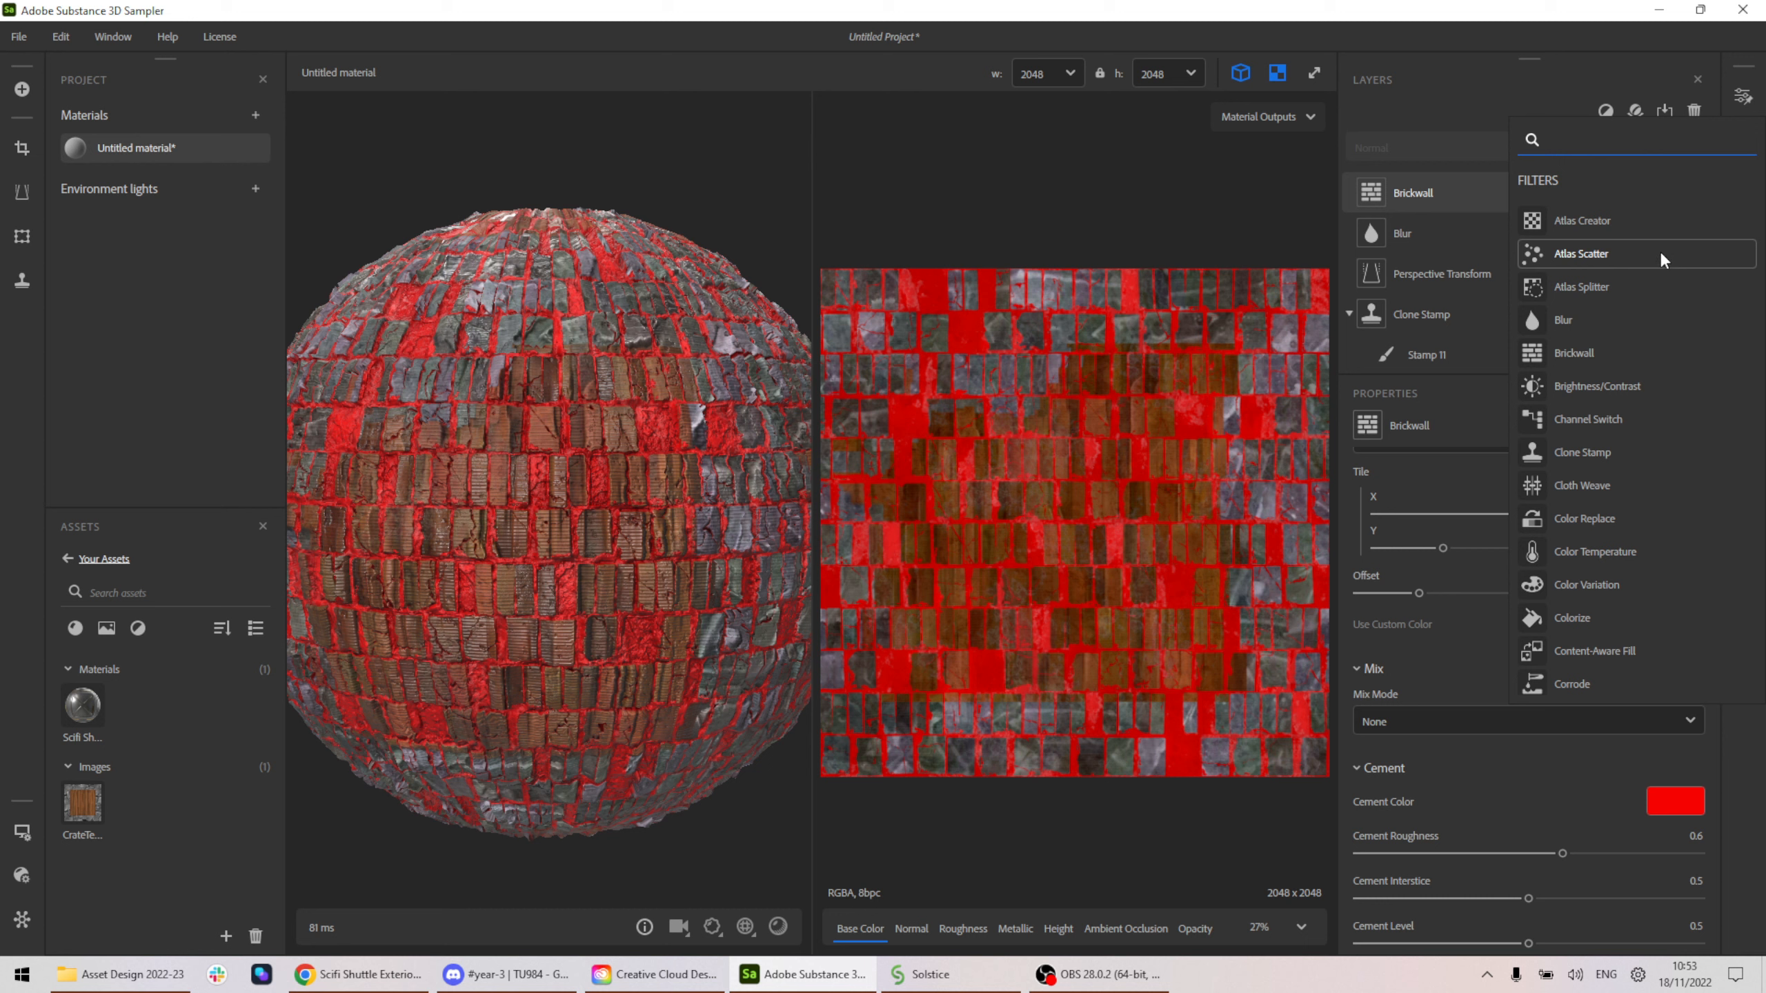
click(1544, 62)
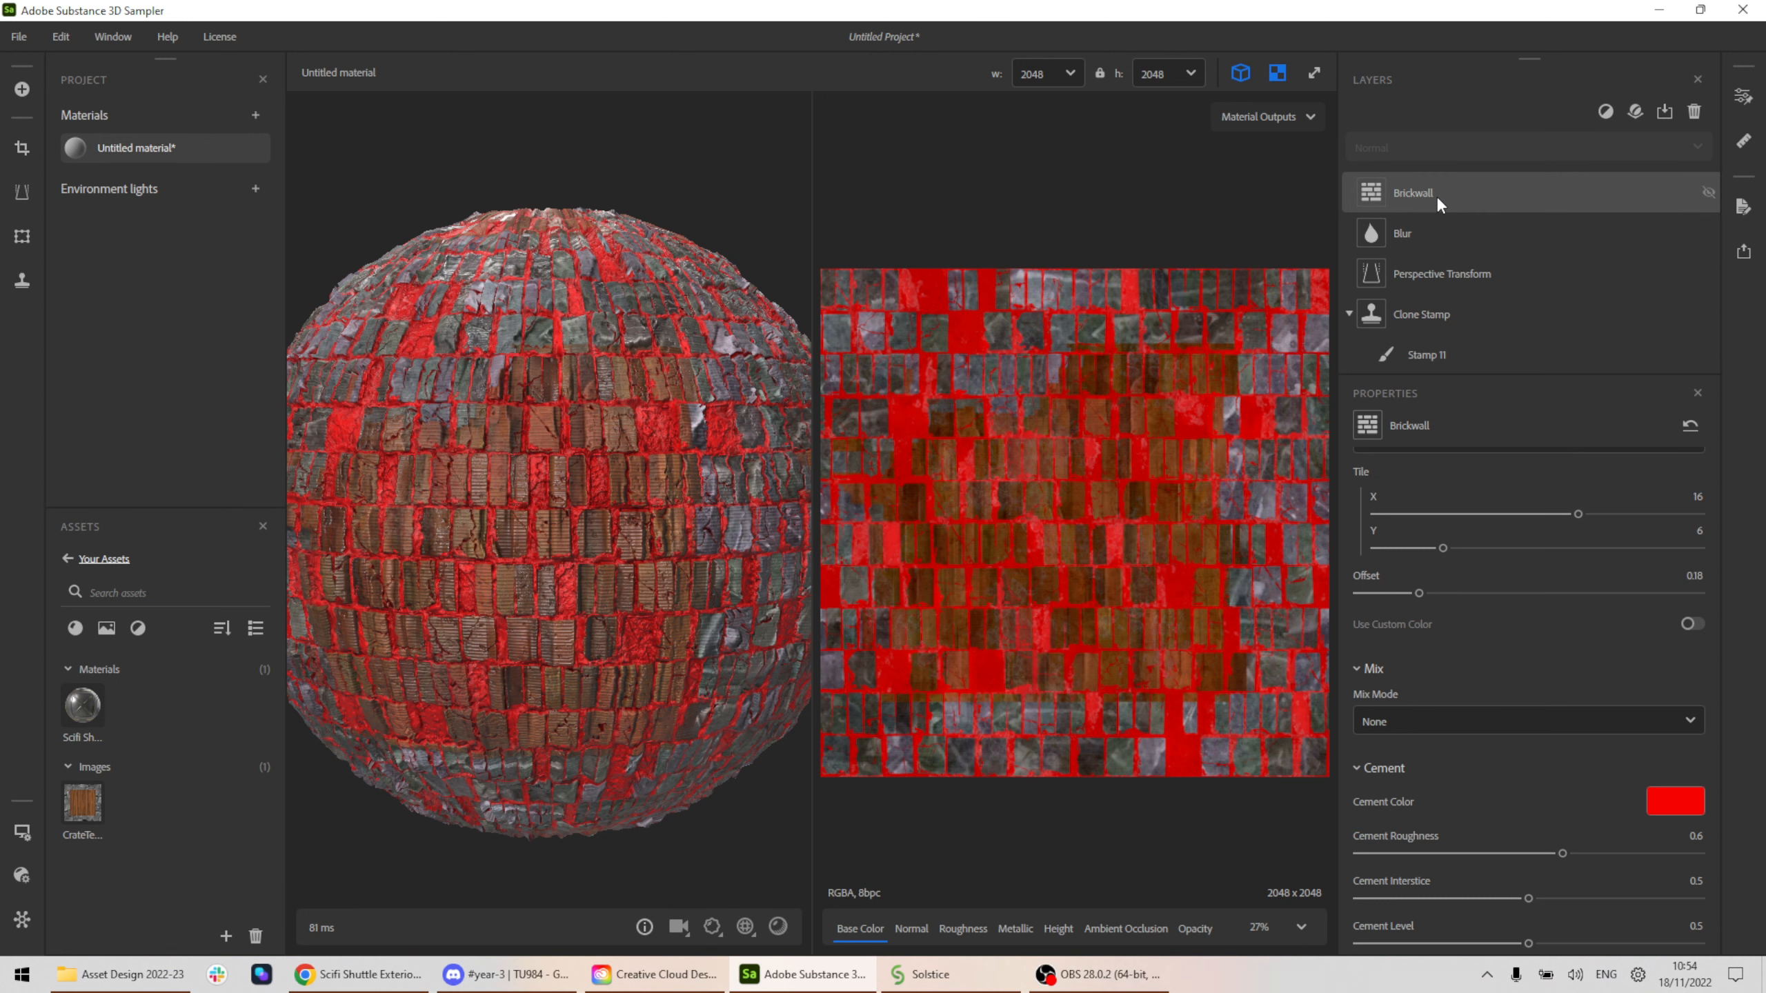
key(Delete)
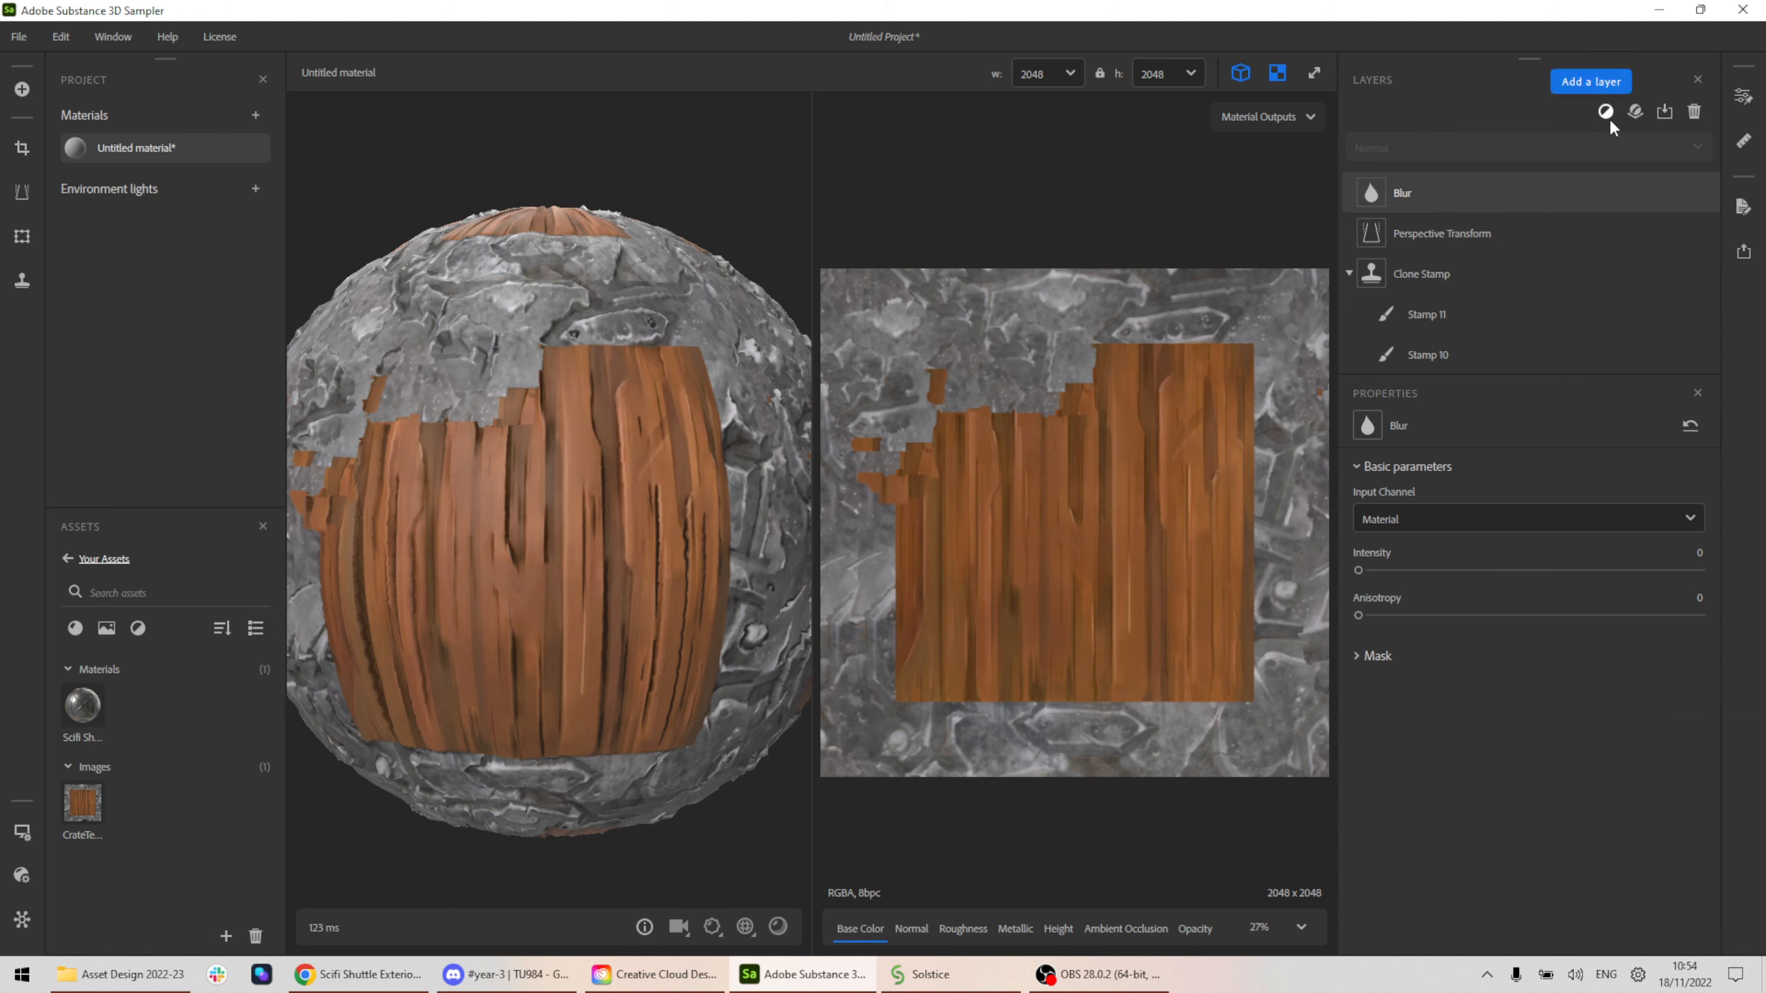
Add a Cloth Weave filter above the Blur layer, try the Basket (2 Steps) pattern, and set the weave pattern to Satin (5/3 Steps).
click(1608, 119)
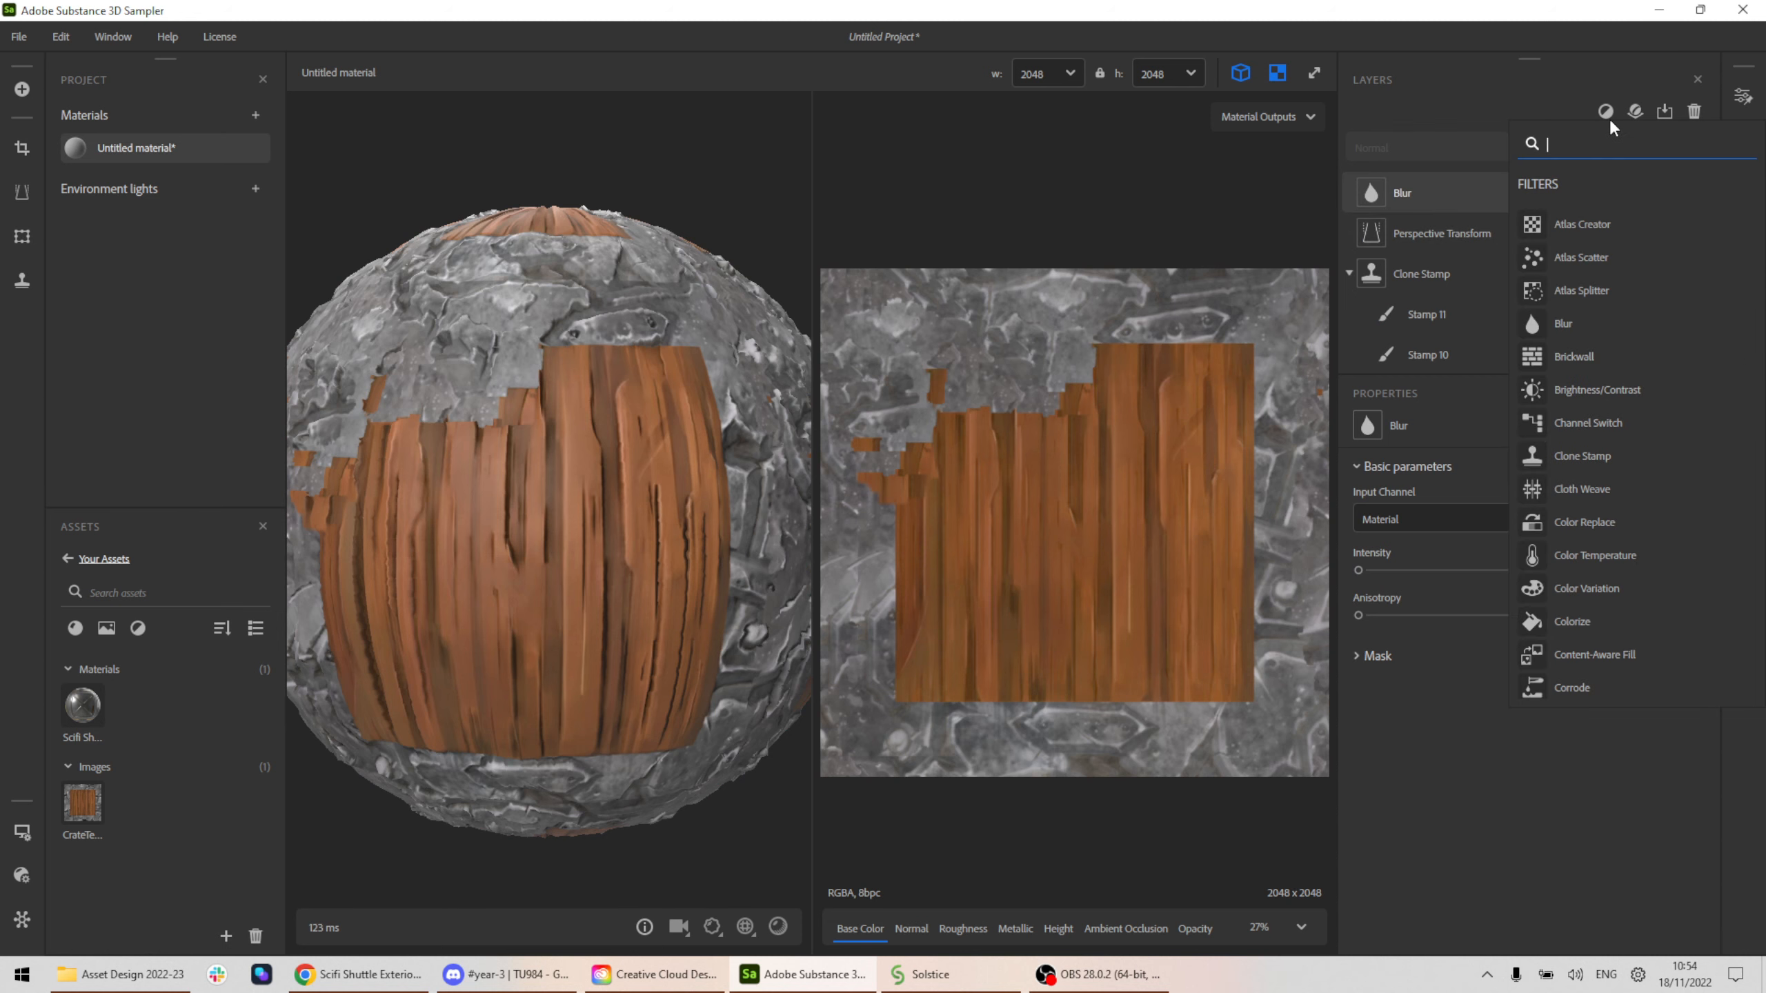
click(1575, 489)
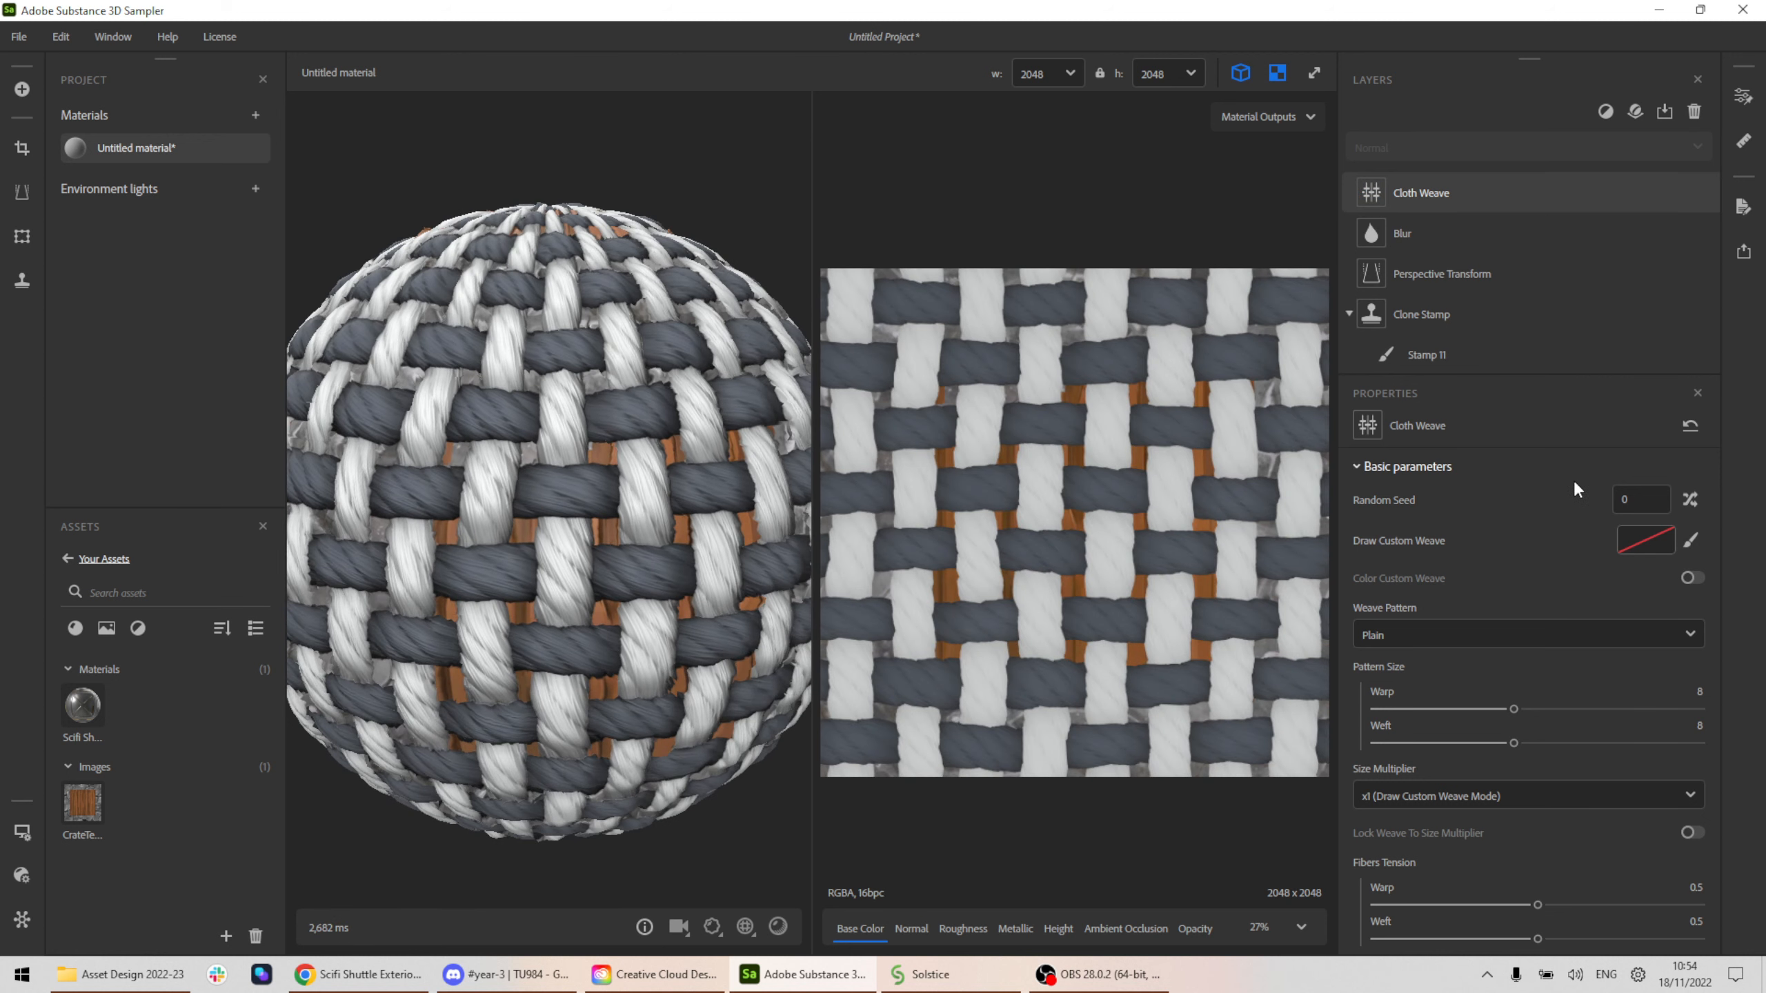
click(1485, 633)
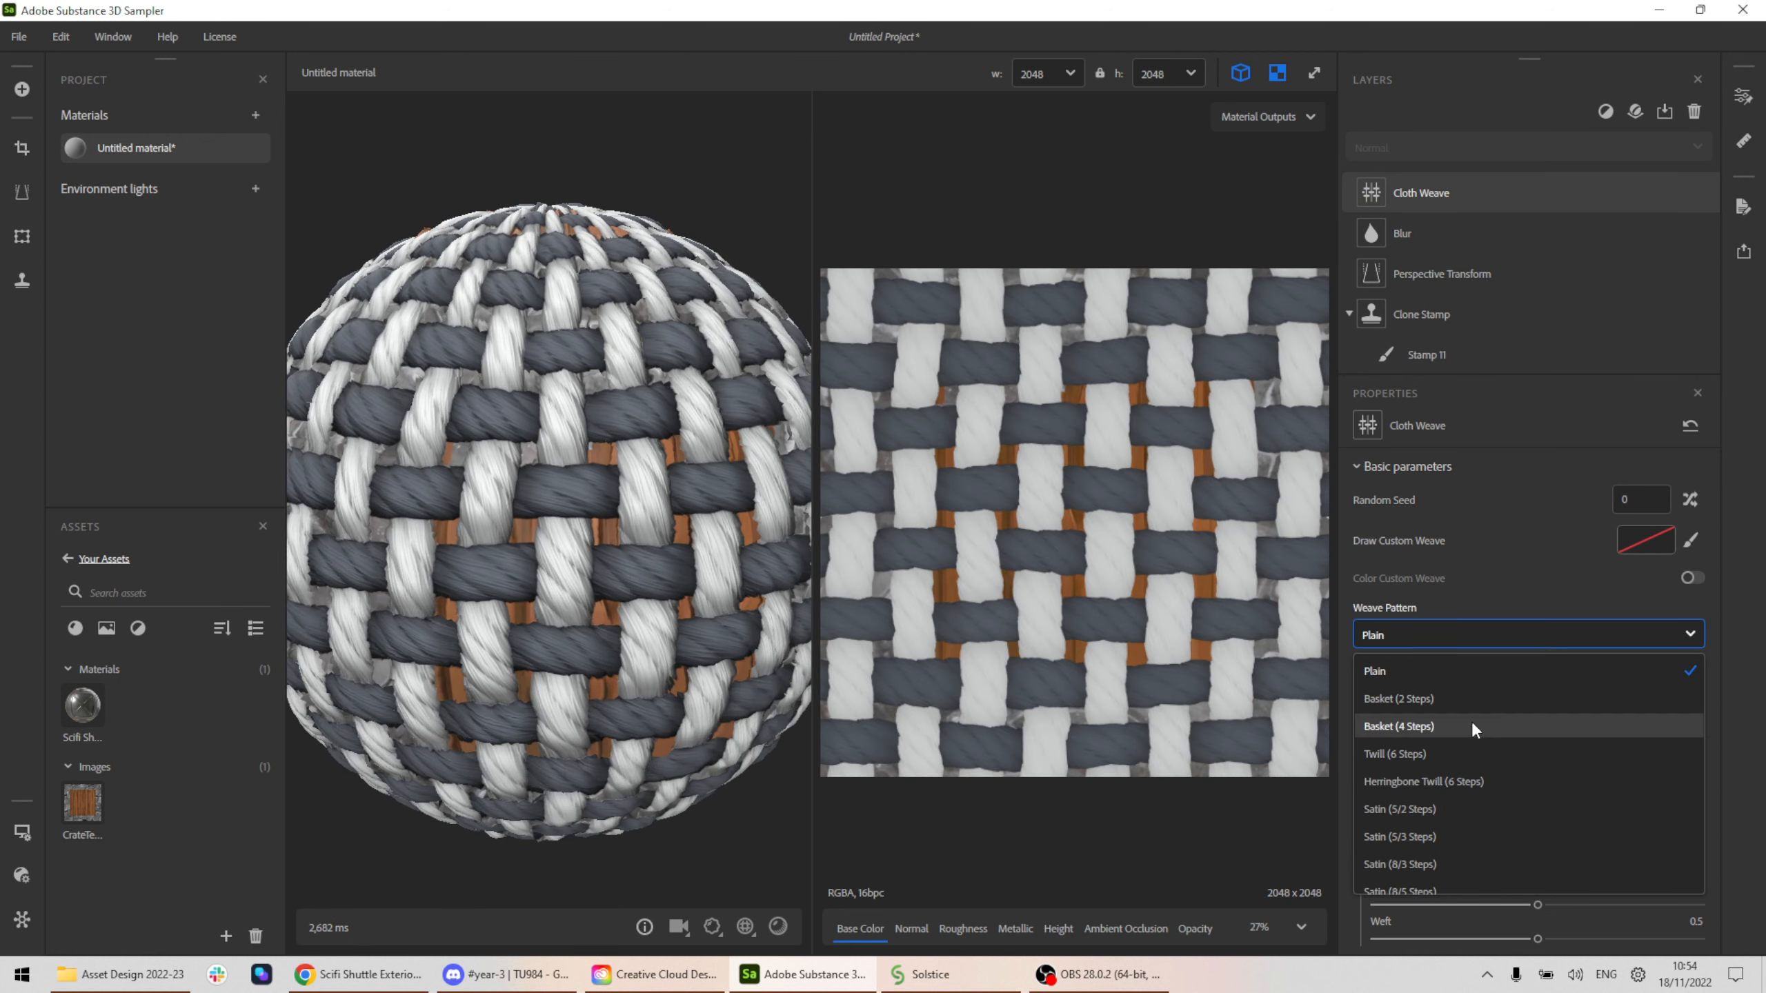
click(1480, 704)
click(1487, 641)
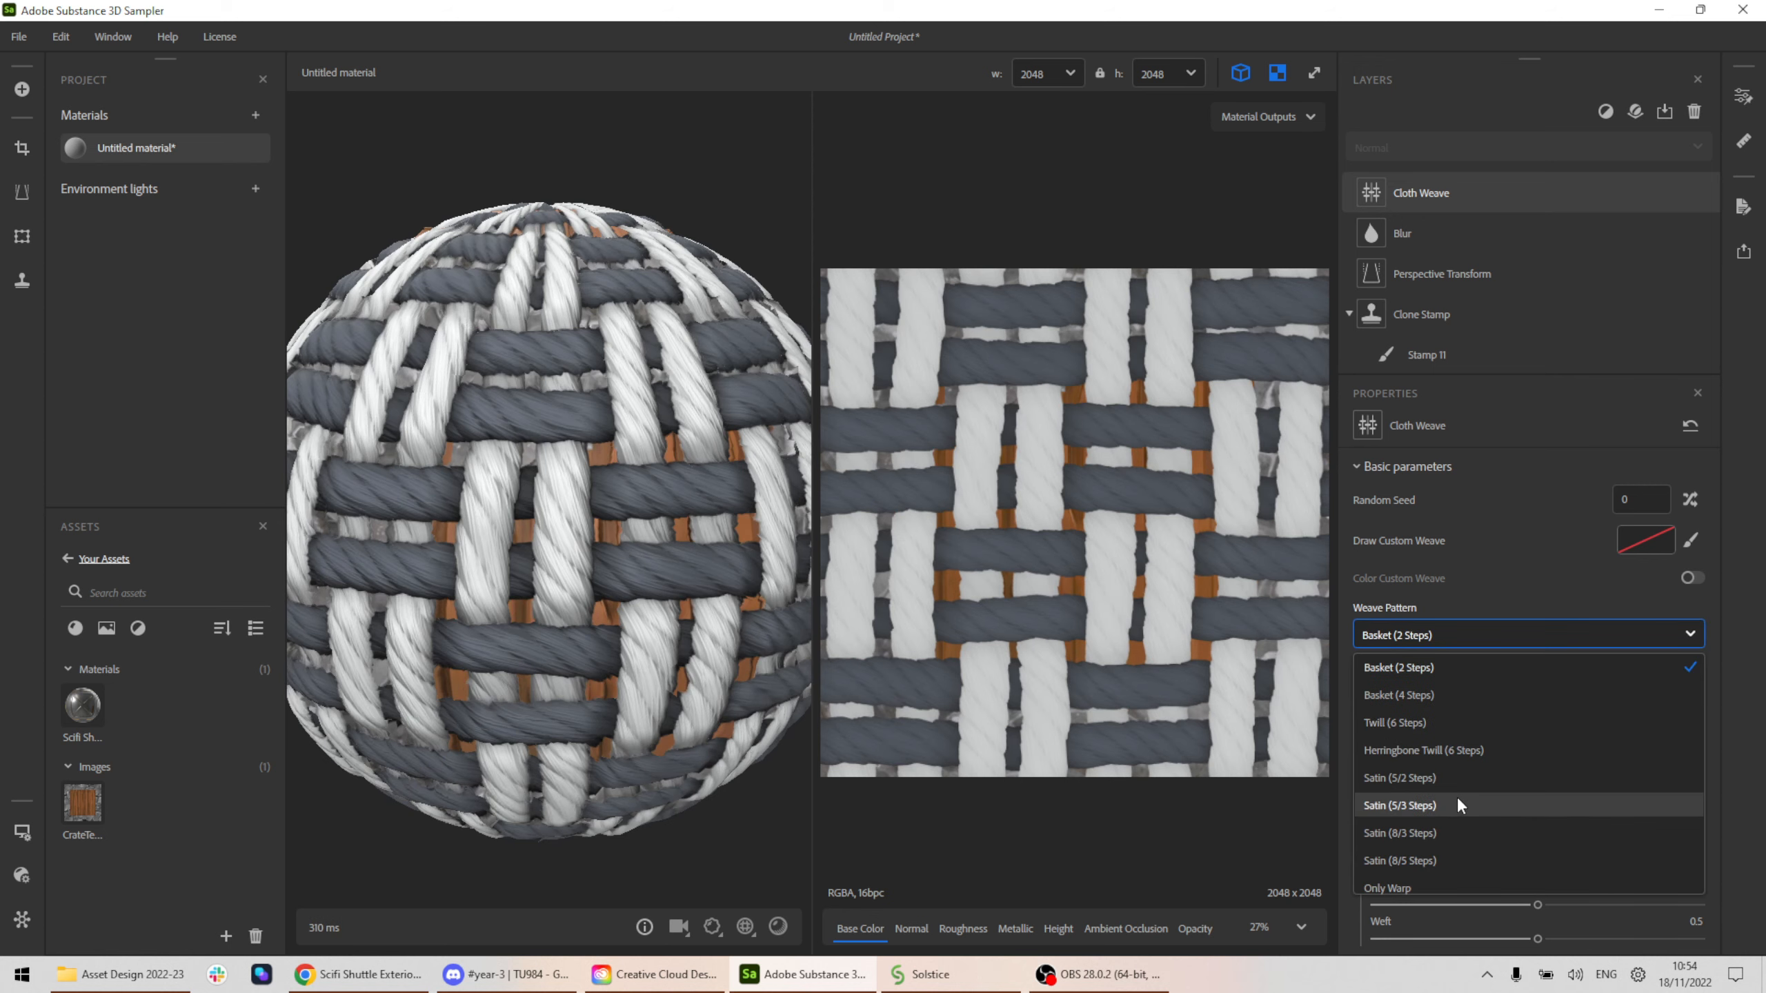
click(1457, 796)
Set the Cloth Weave's pattern size to 13 warp and 12 weft, and the warp fibers tension to 0.28.
drag(1510, 708, 1617, 715)
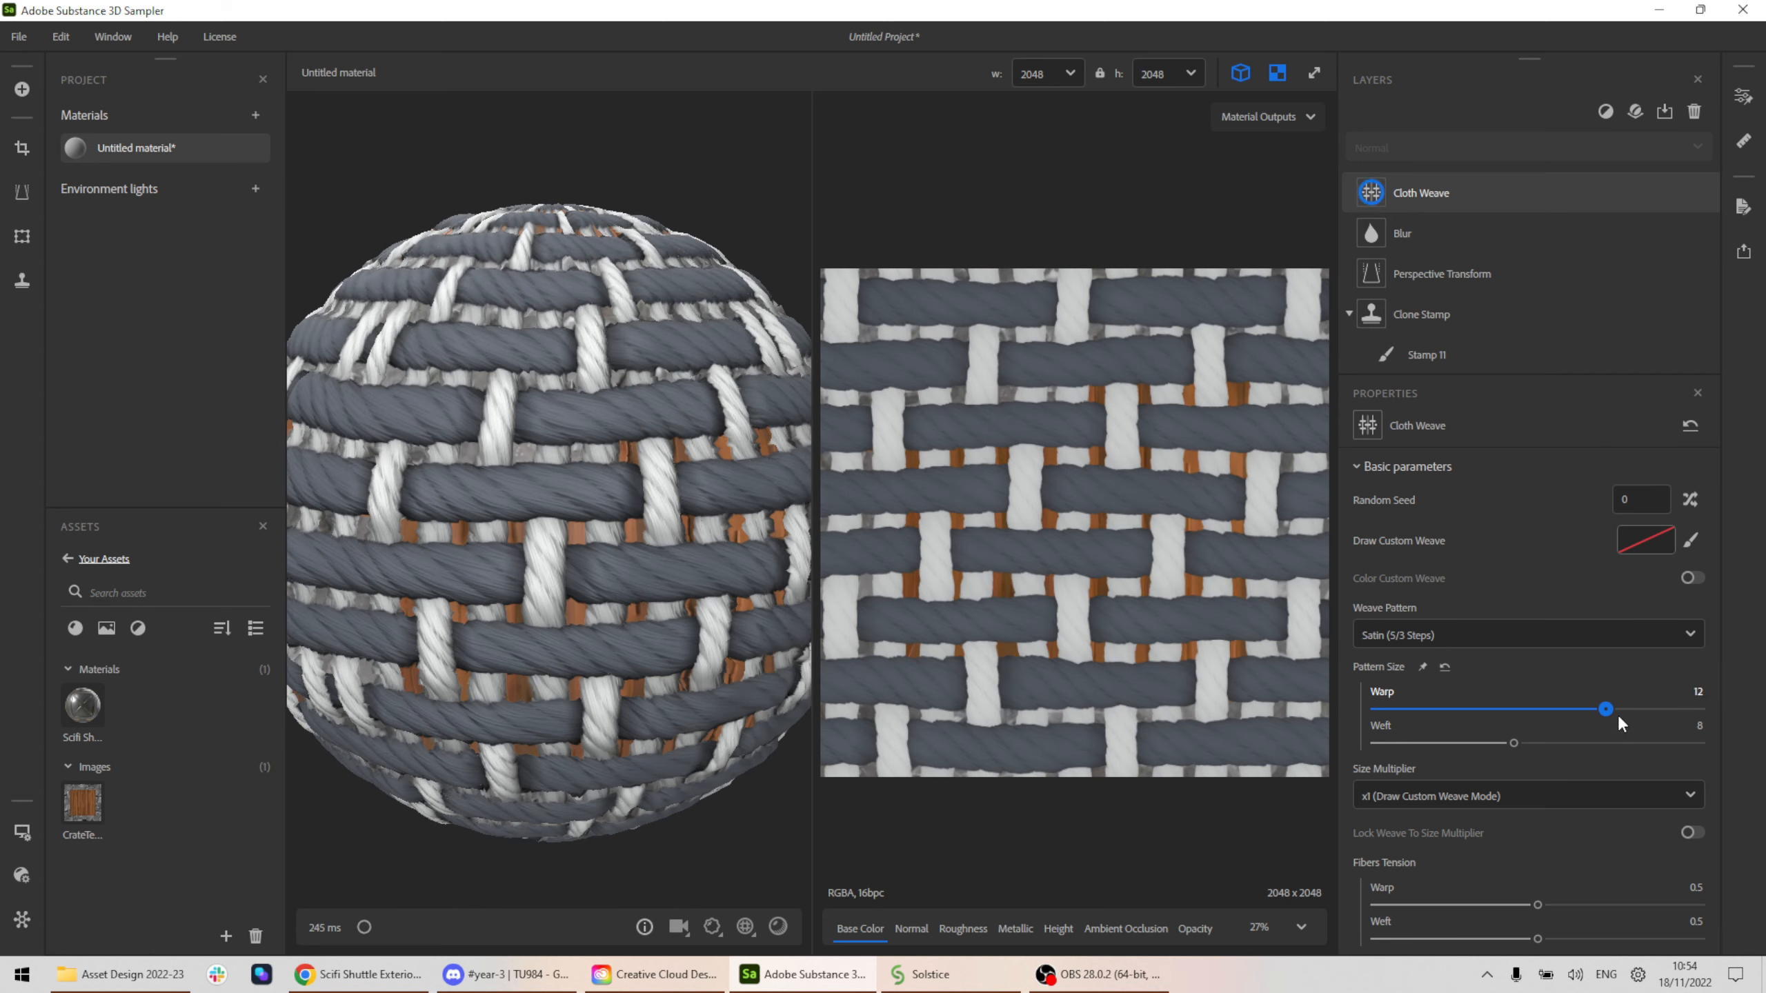
drag(1504, 742, 1604, 743)
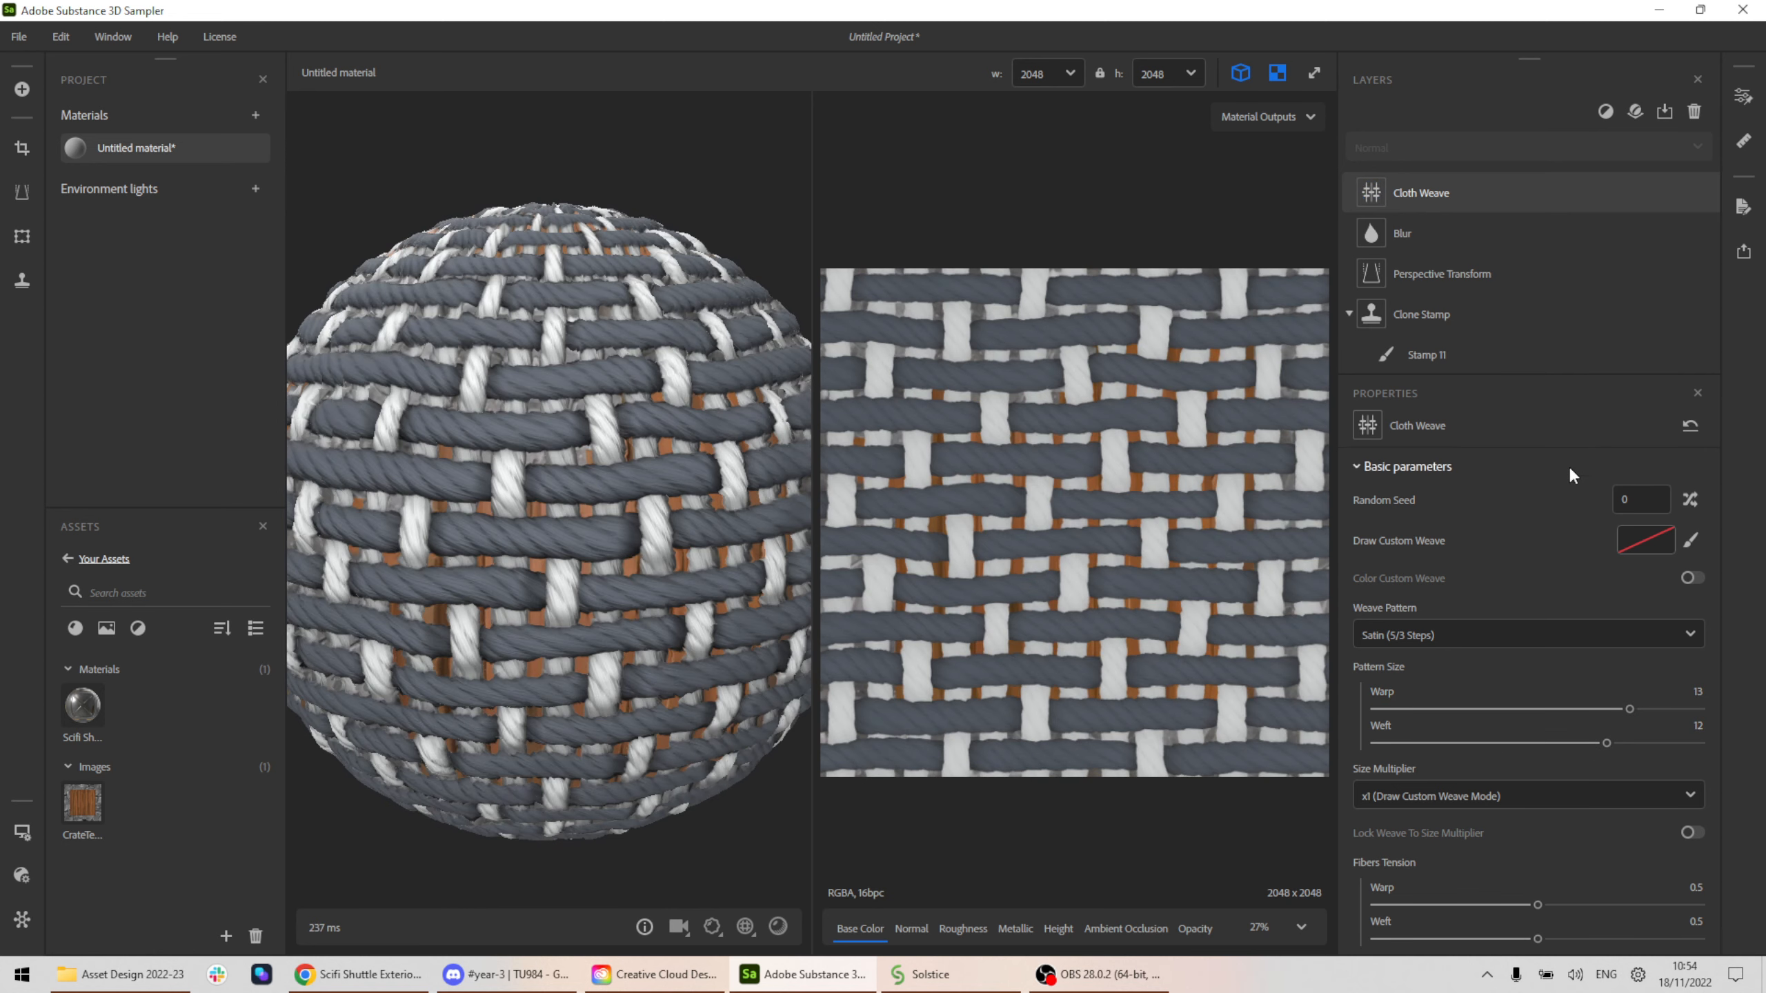
scroll(1568, 487, down, 1)
scroll(1565, 528, down, 1)
drag(1537, 772, 1466, 773)
scroll(1474, 786, down, 1)
click(1468, 793)
click(1469, 793)
drag(461, 555, 546, 491)
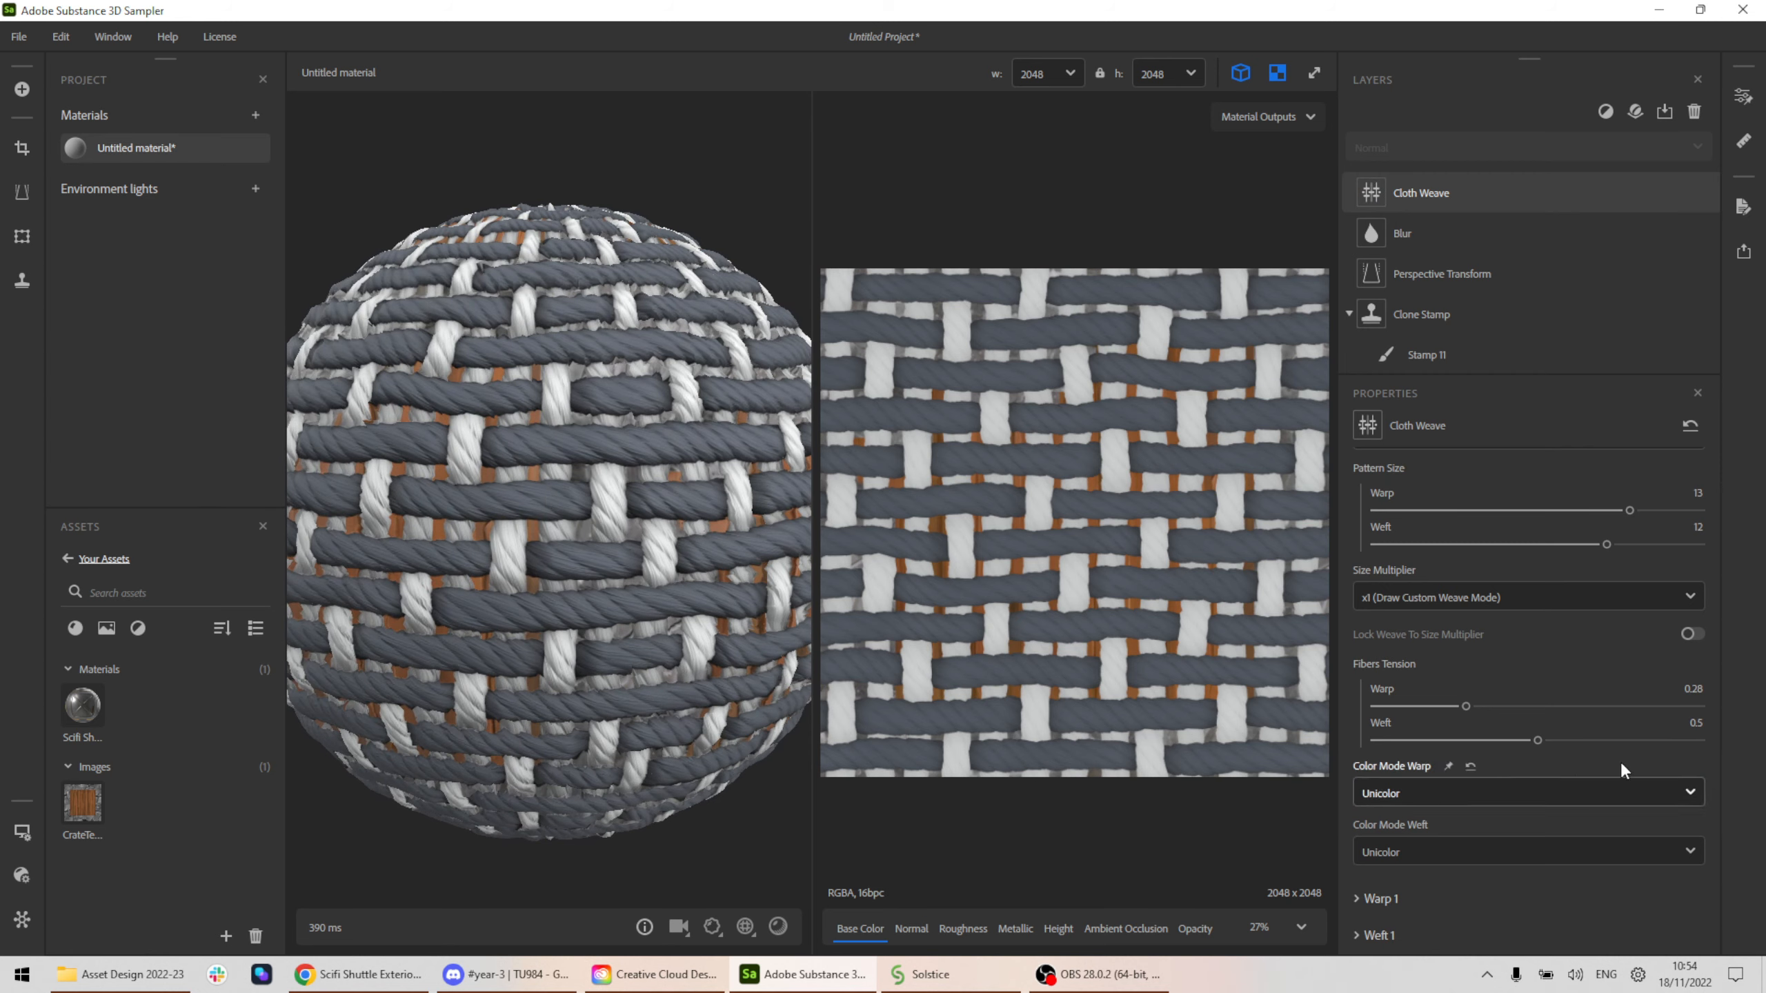
Expand the Cloth Weave's Warp 1 parameters and change Color Fiber 1 to teal.
scroll(1619, 759, up, 3)
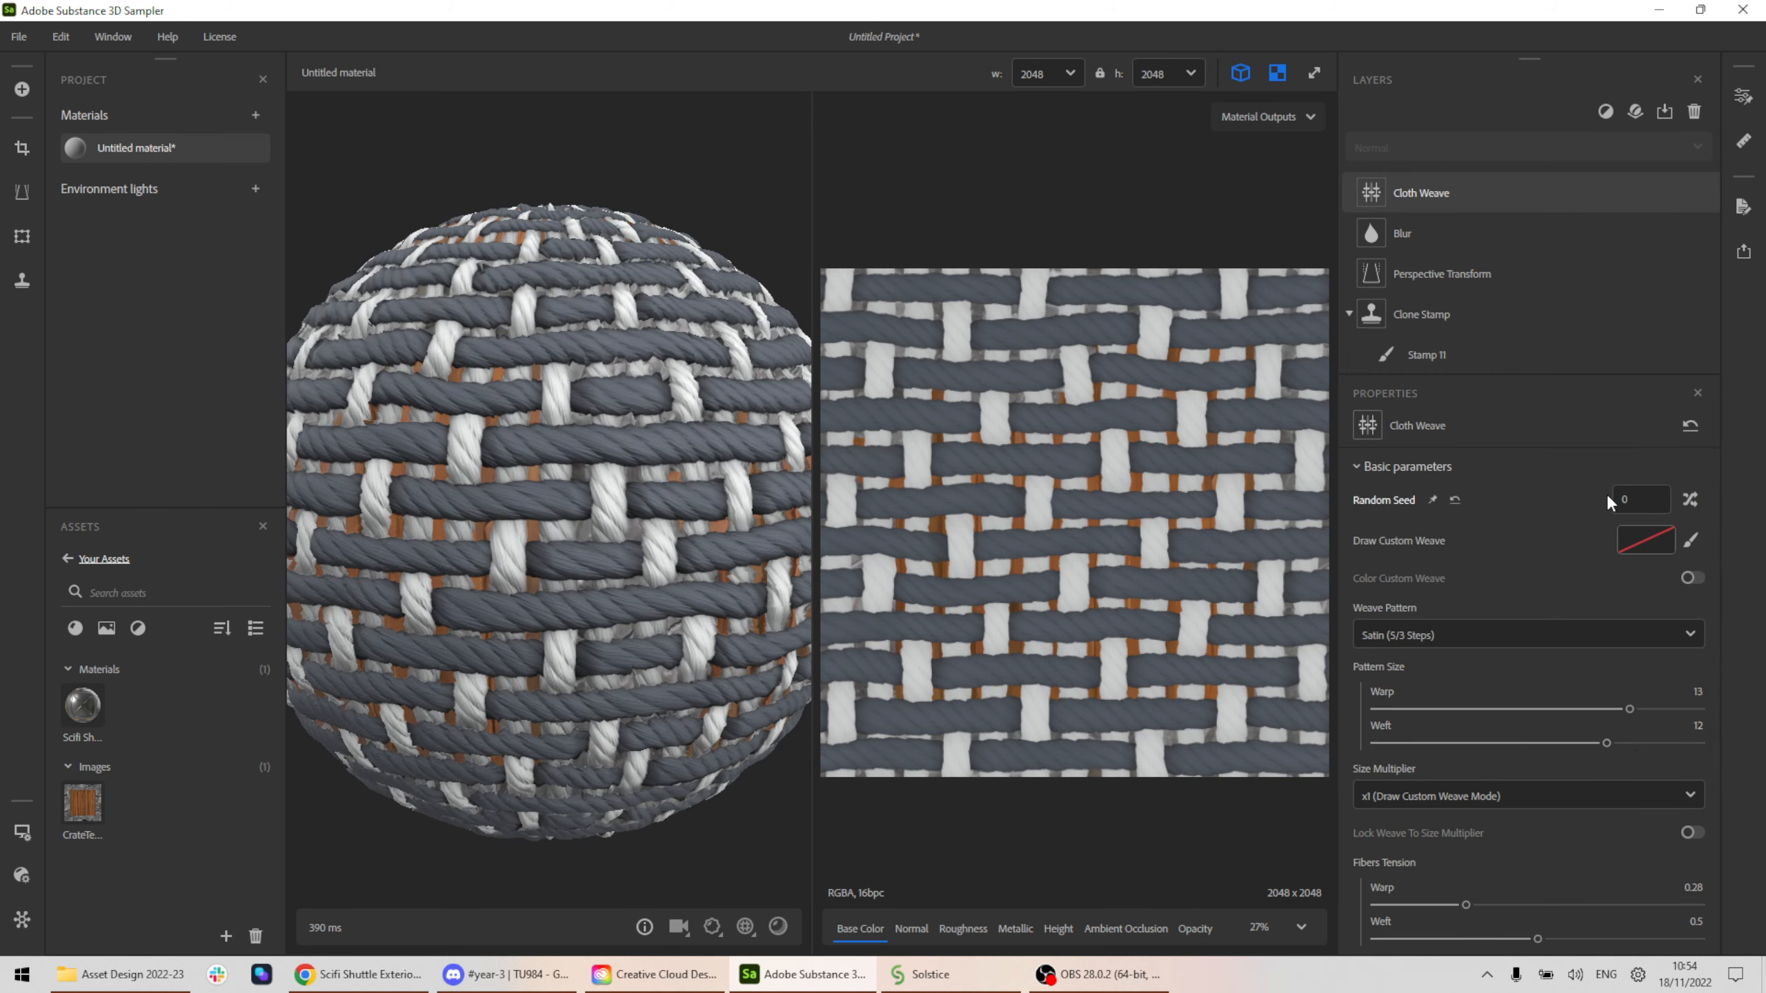
scroll(1593, 615, down, 5)
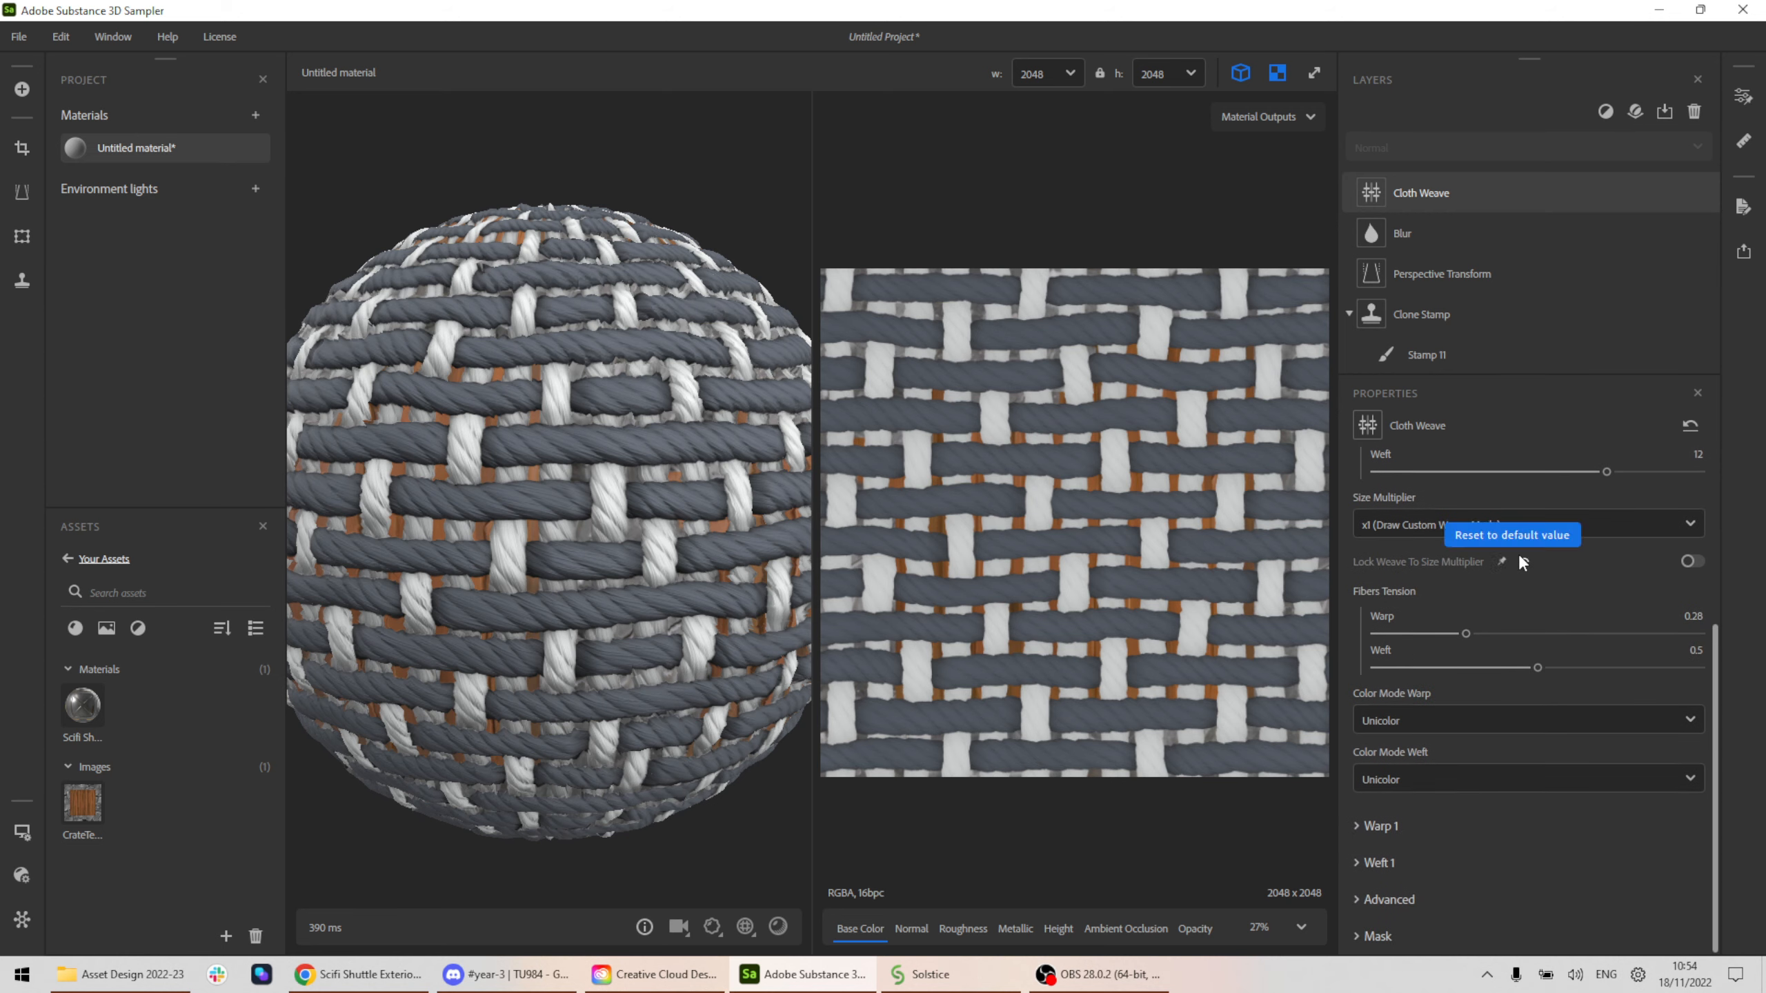
click(1373, 826)
scroll(1527, 790, down, 2)
click(1665, 862)
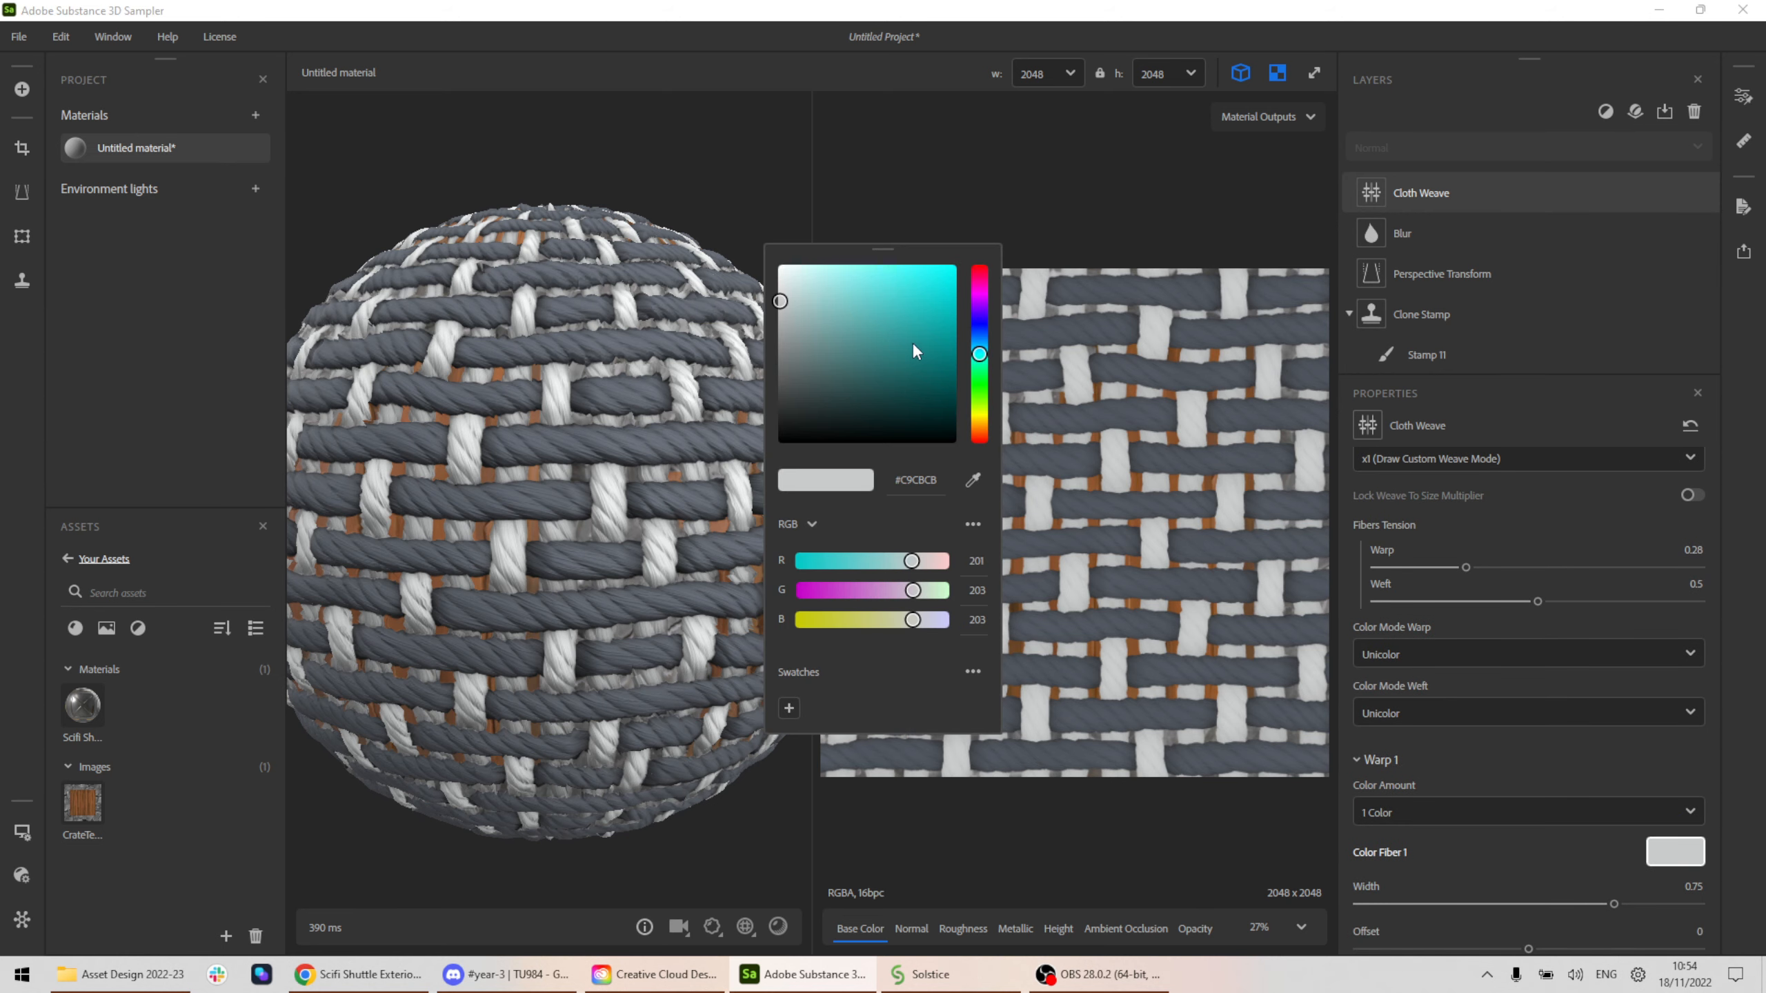
click(934, 314)
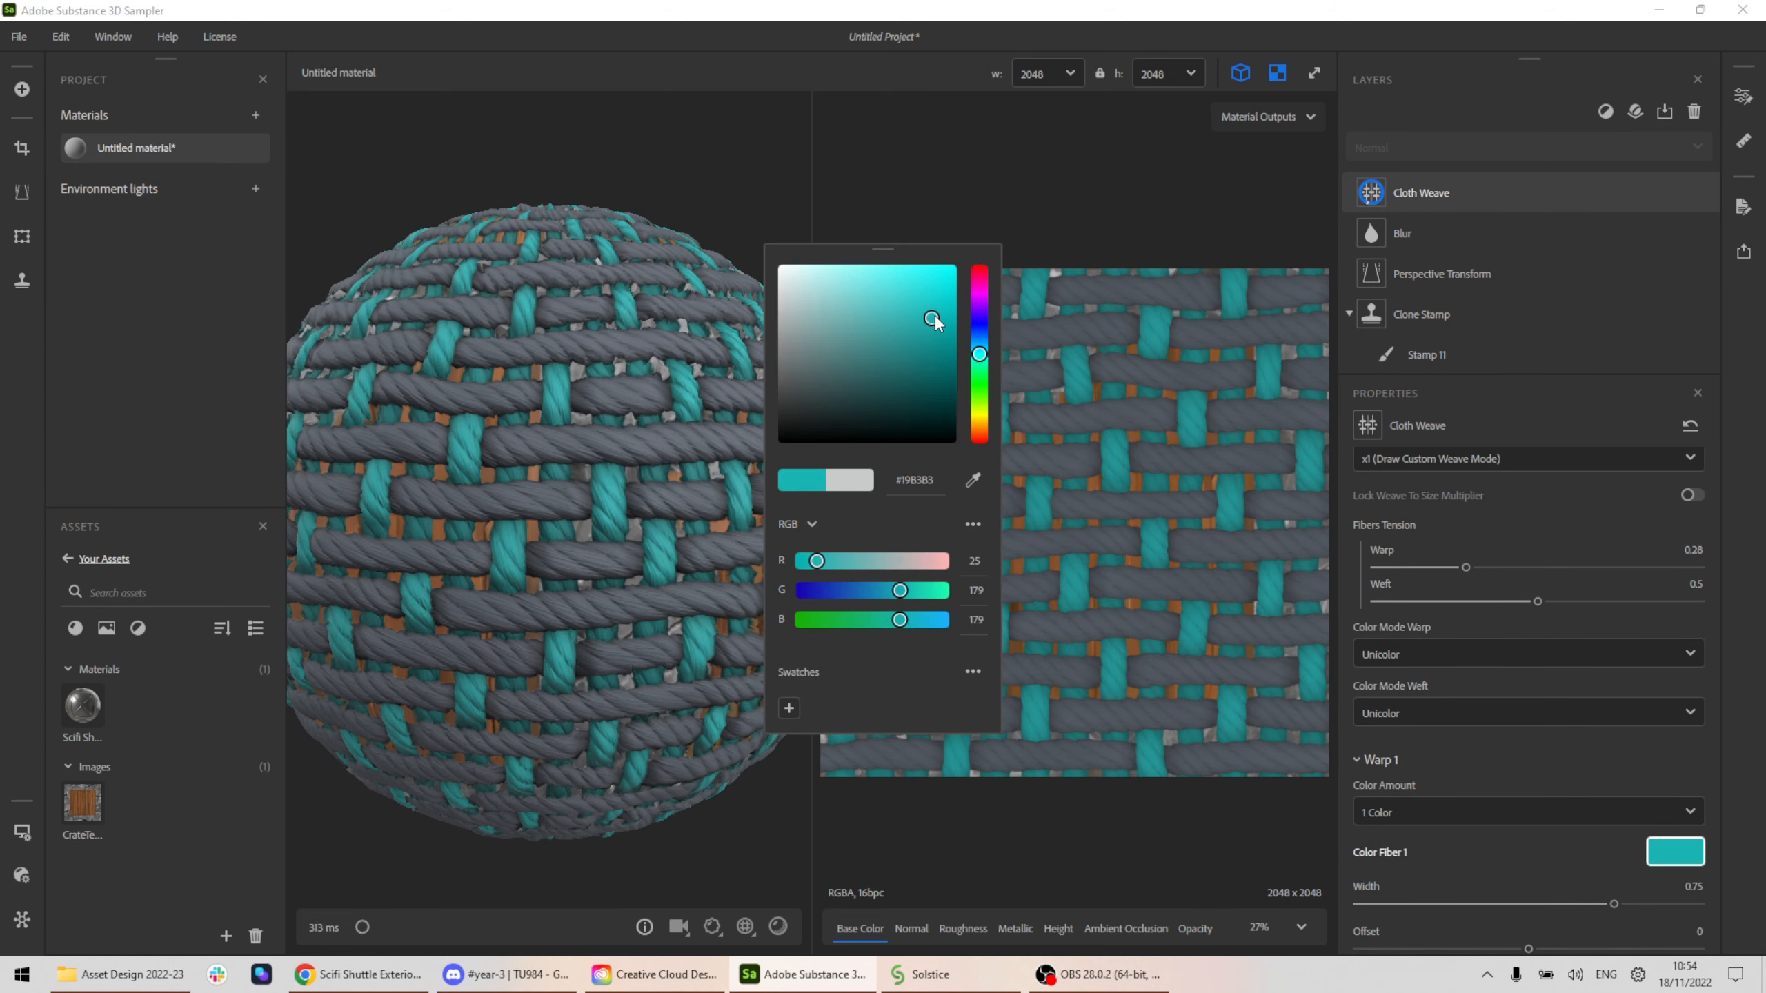
click(1226, 379)
scroll(1570, 803, down, 4)
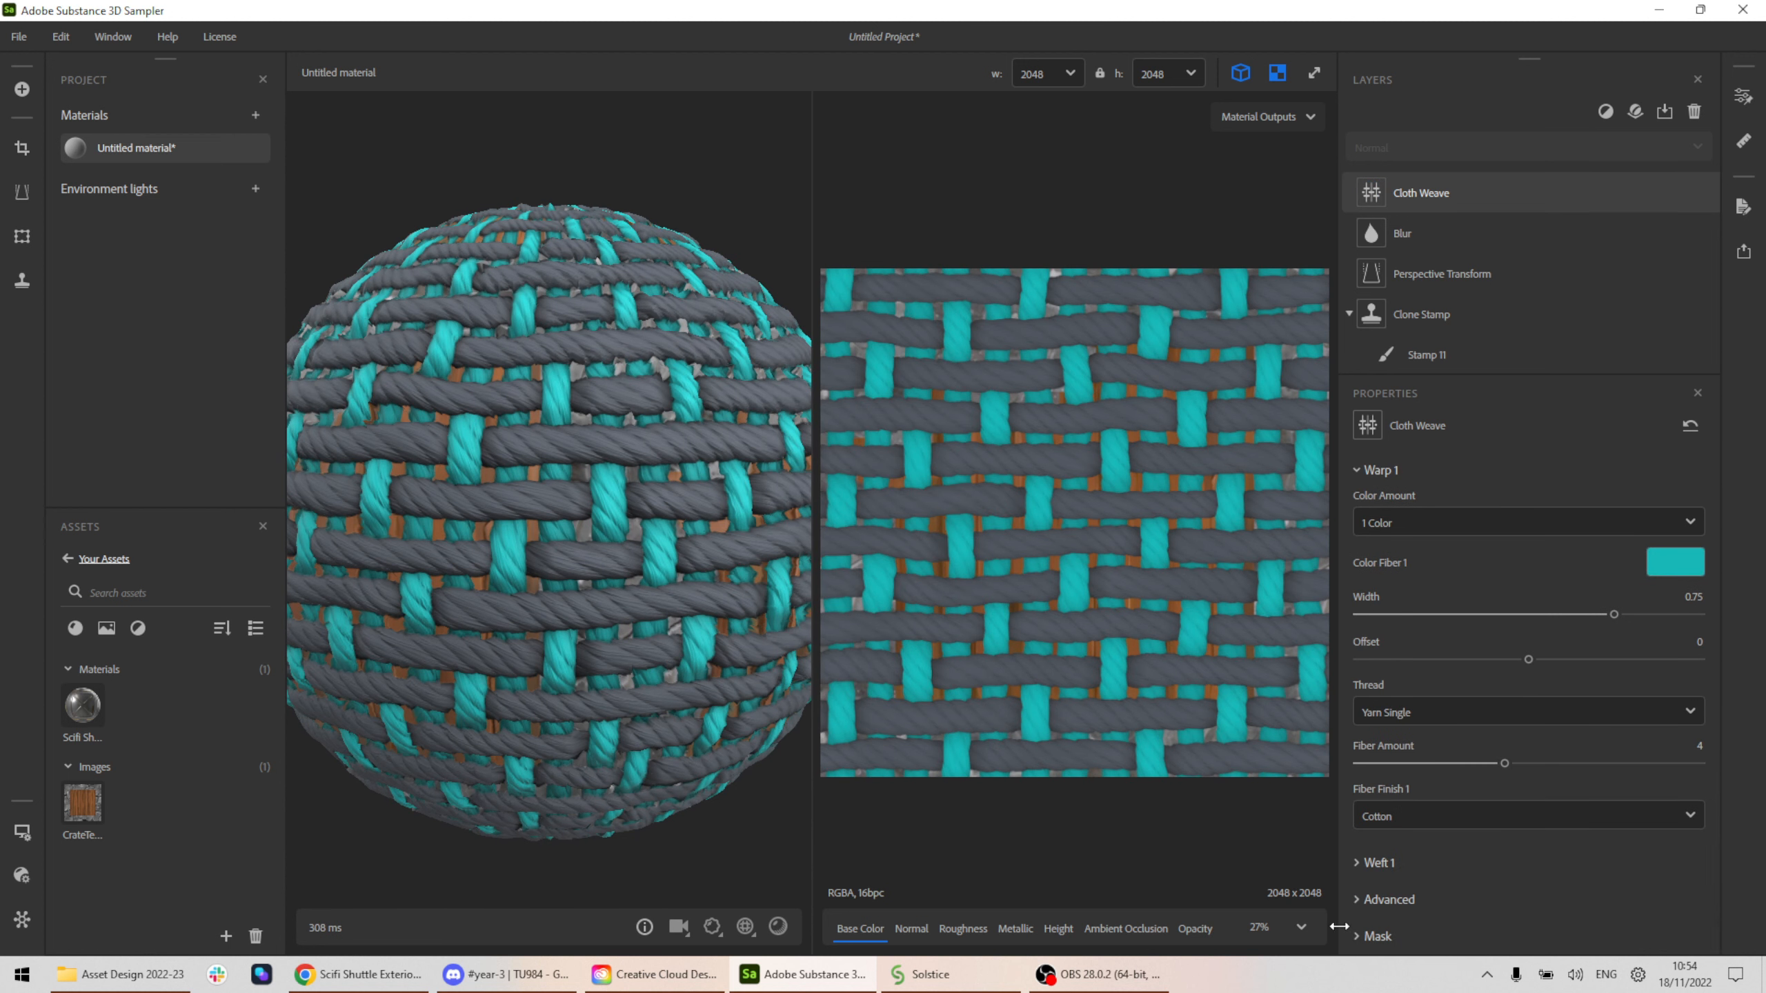
scroll(1538, 487, up, 6)
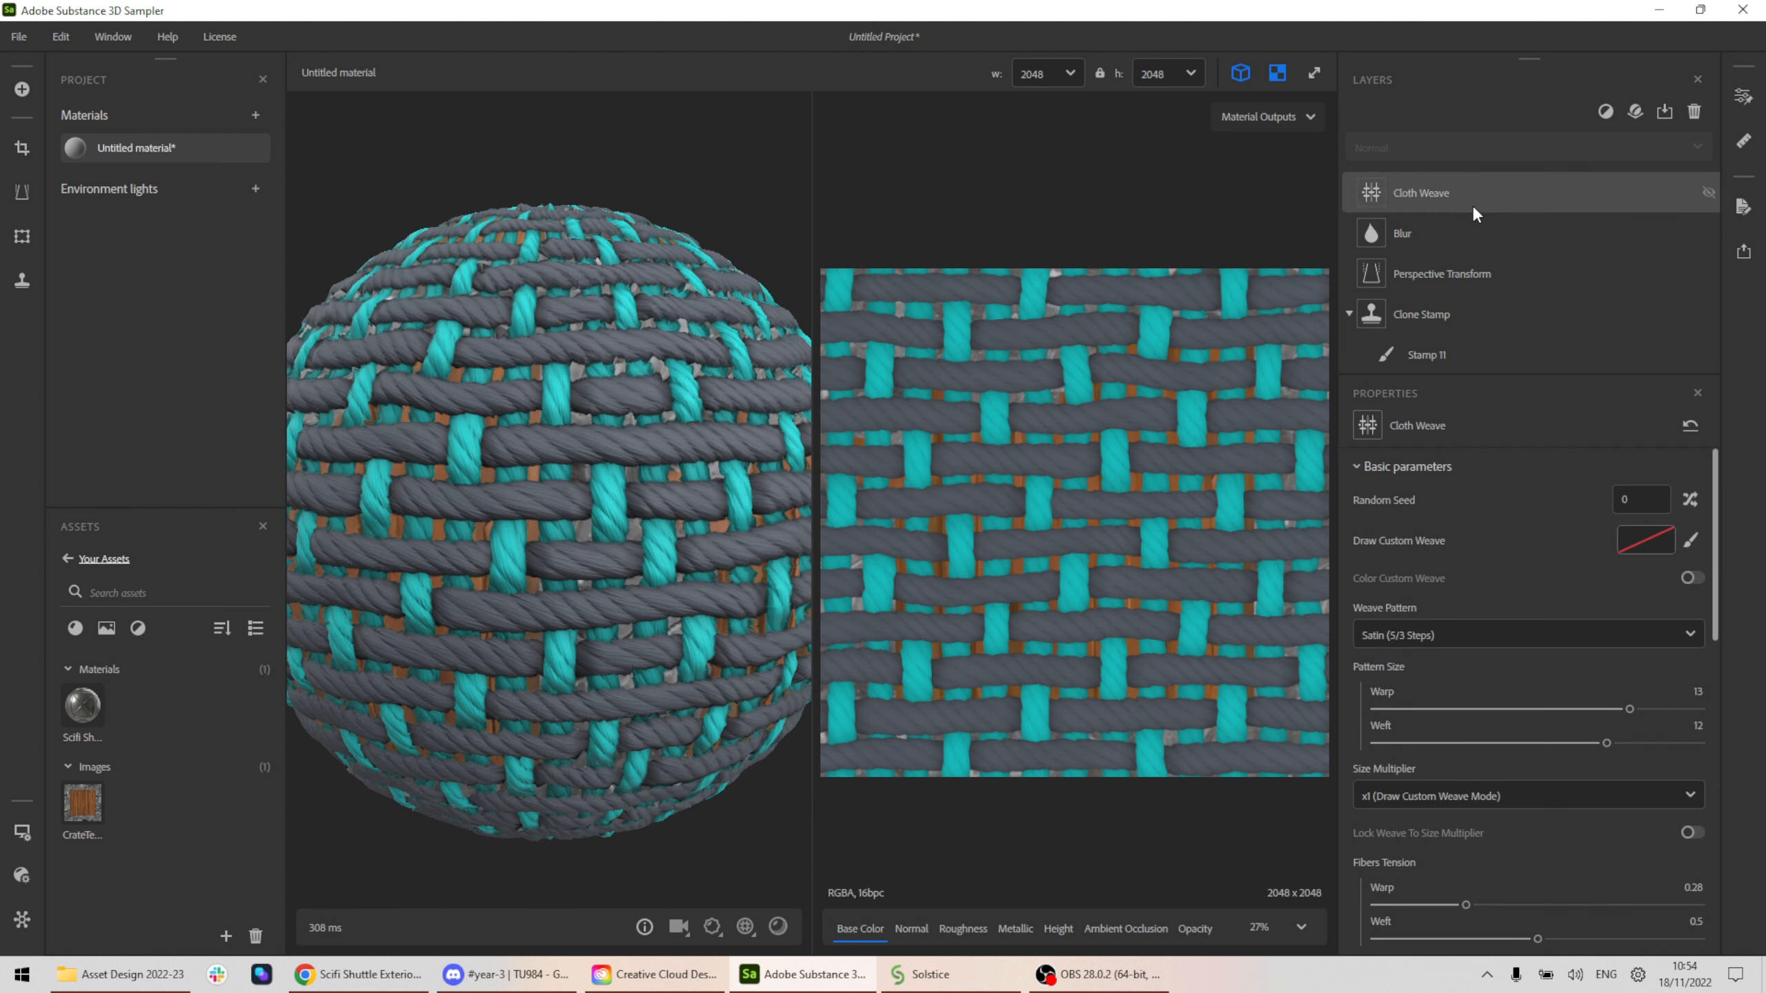
Delete the Cloth Weave layer and add a Color Replace filter above the Blur layer.
click(1694, 110)
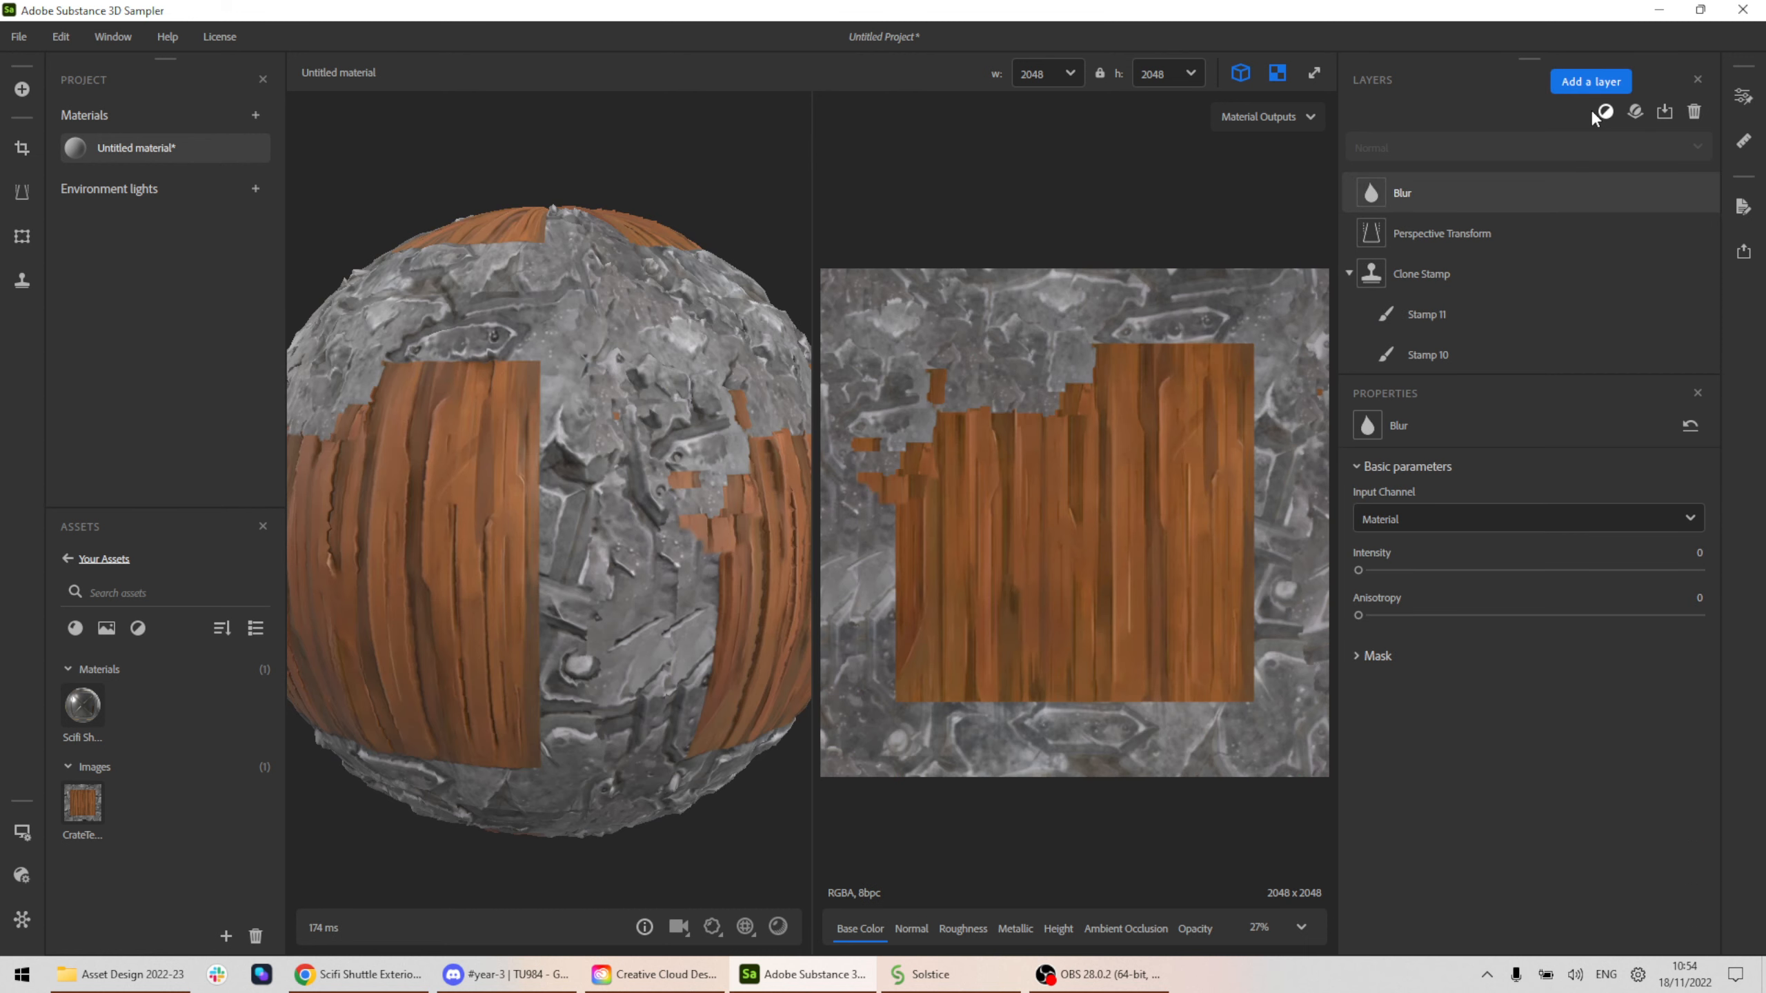
click(1603, 112)
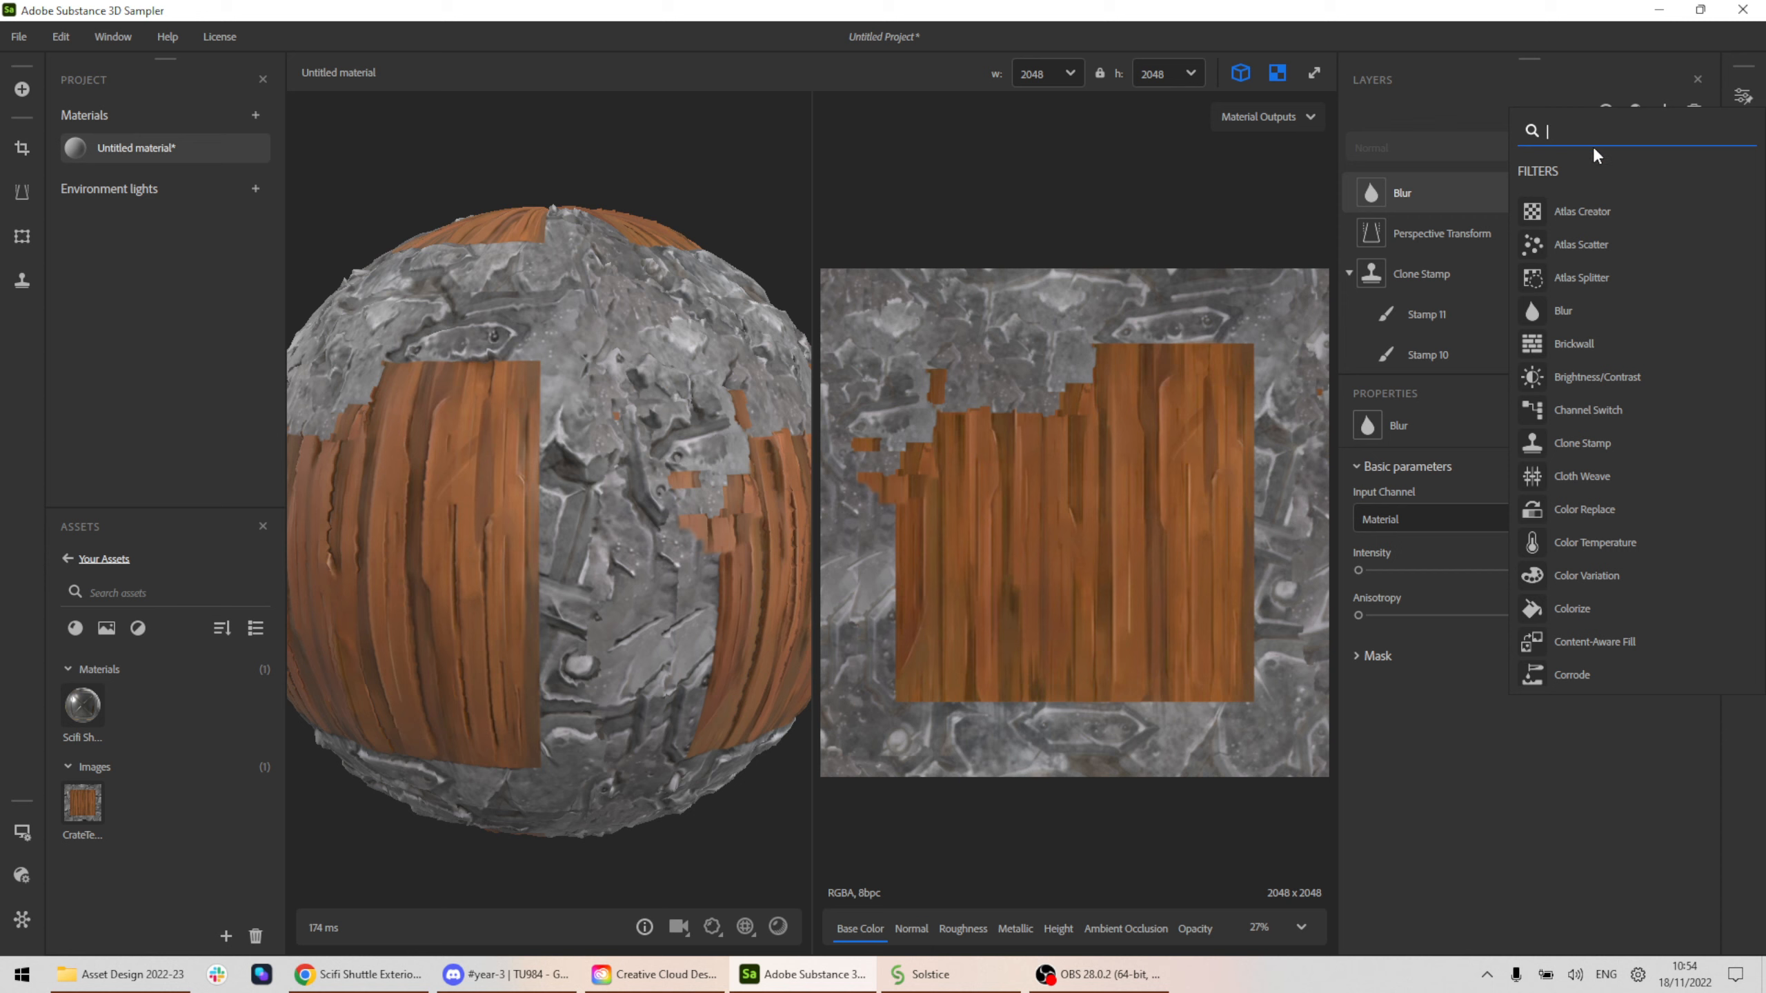
click(1572, 511)
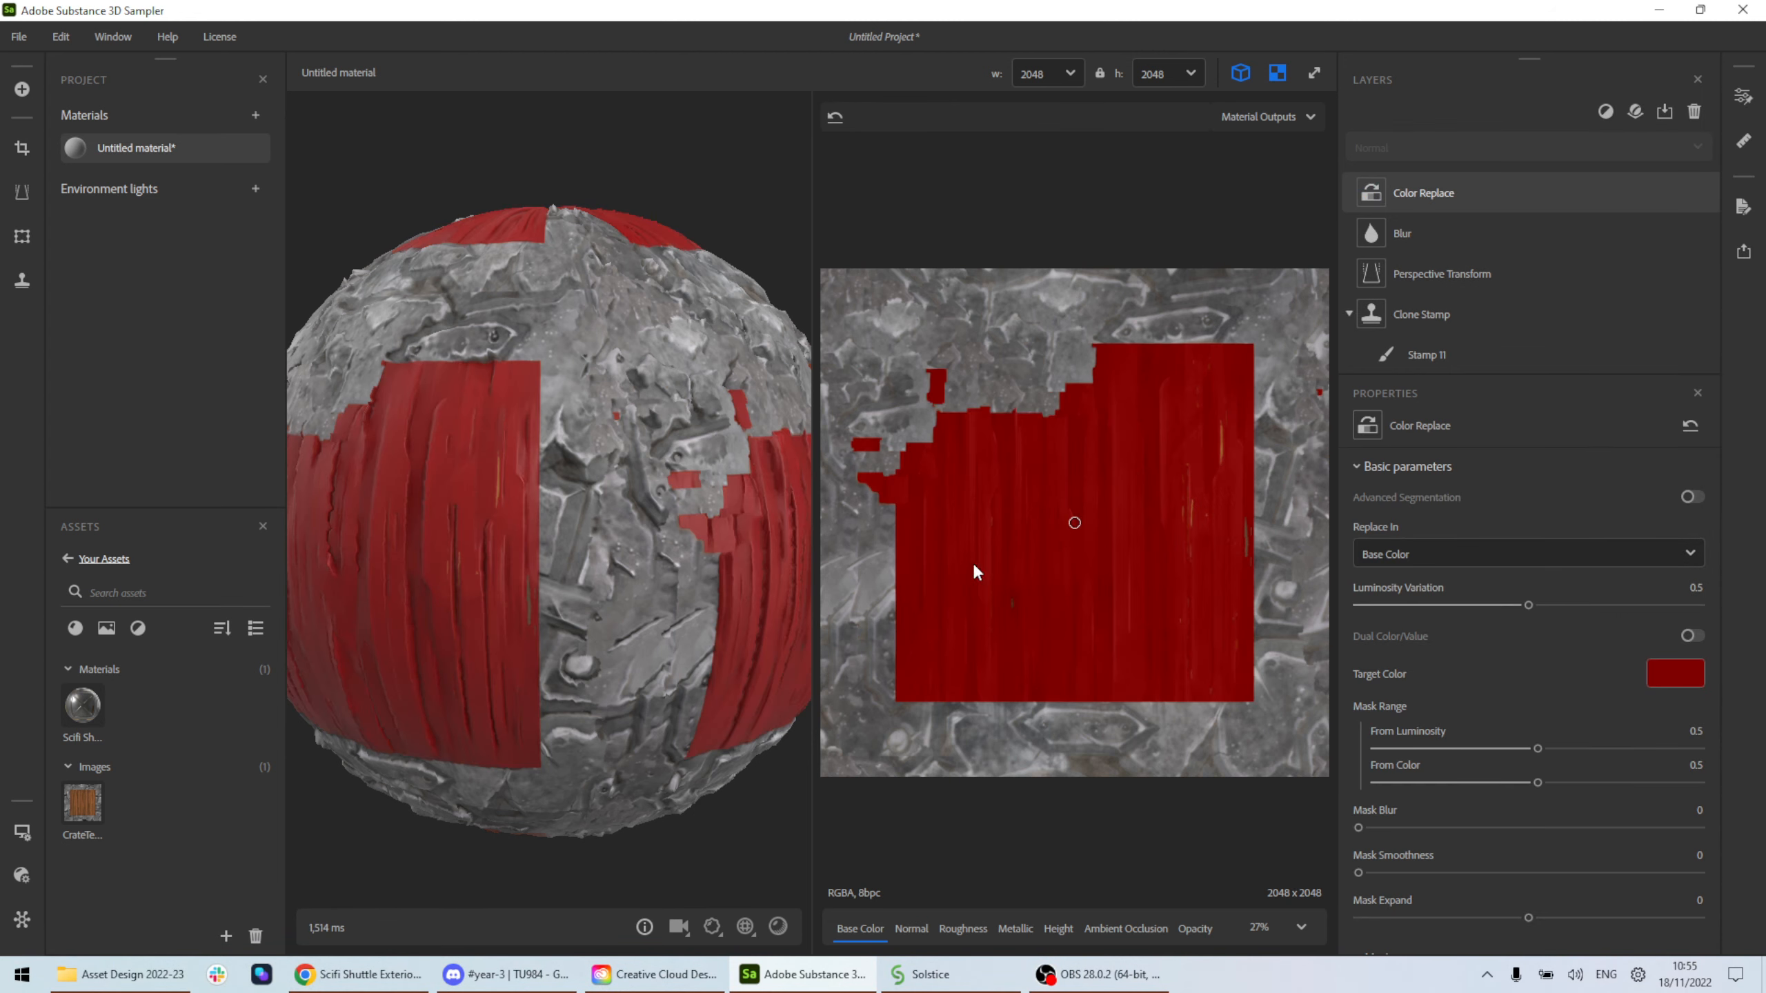
drag(491, 558, 571, 537)
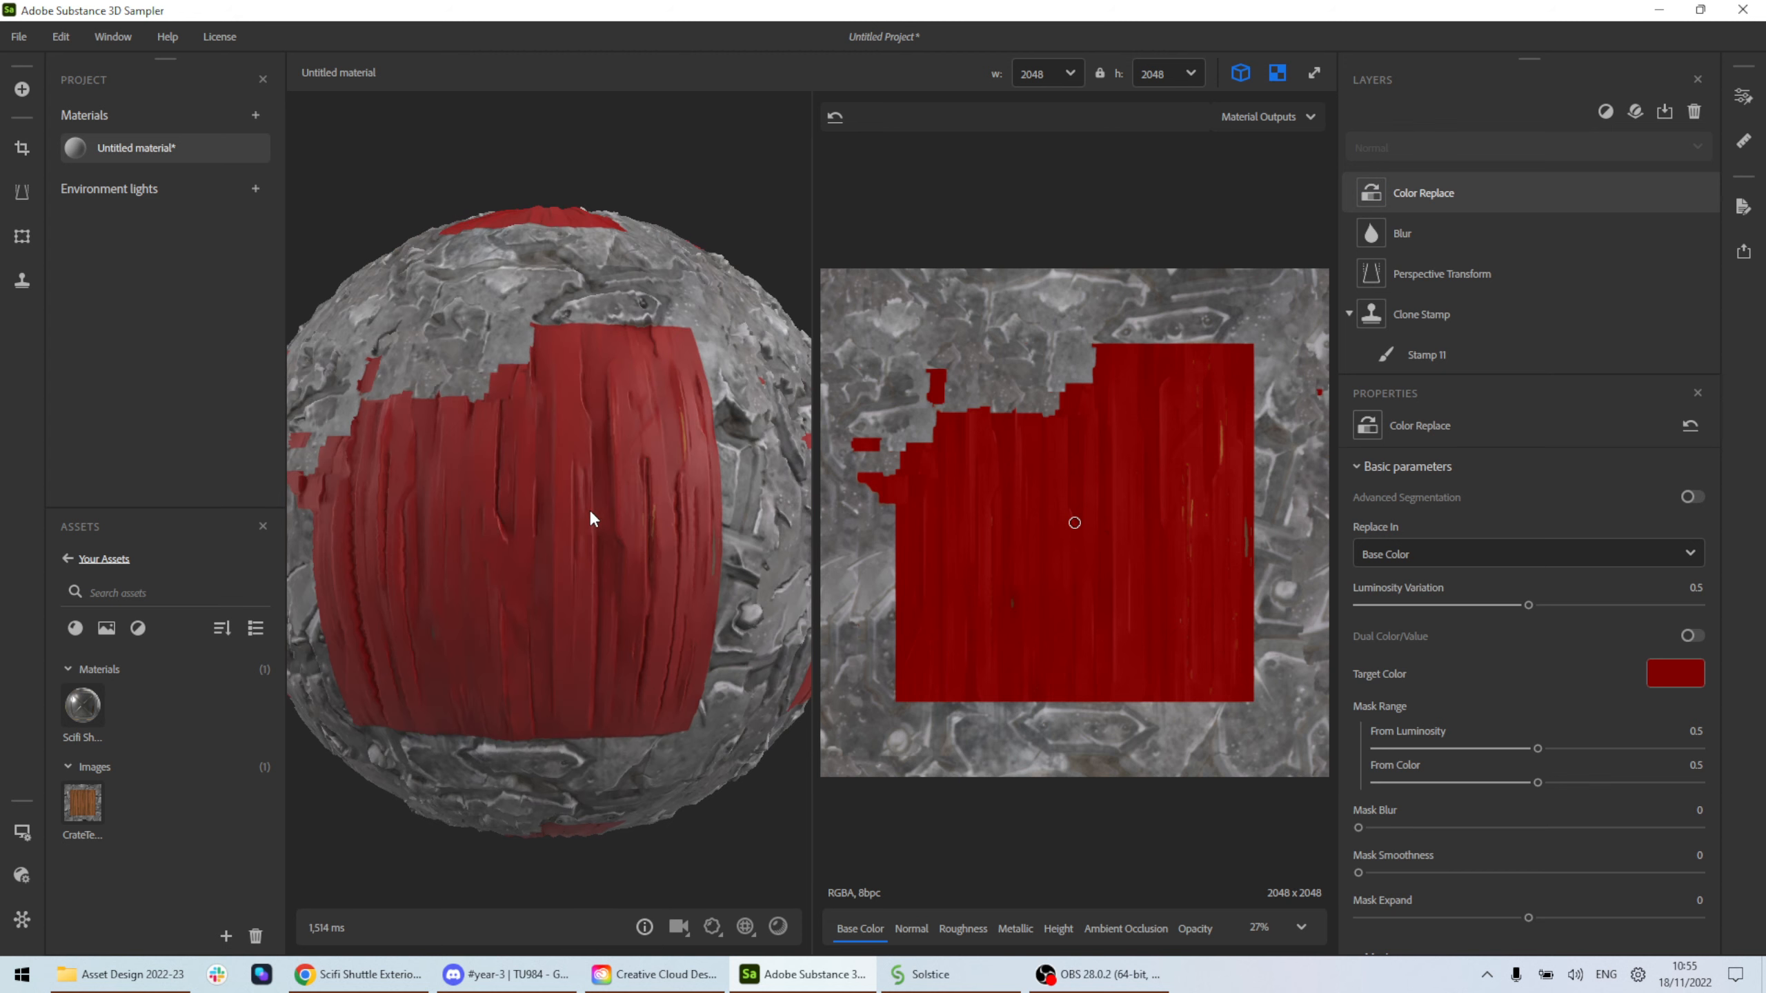
Change the Color Replace target color to light mint green (#99DFAC).
click(1681, 675)
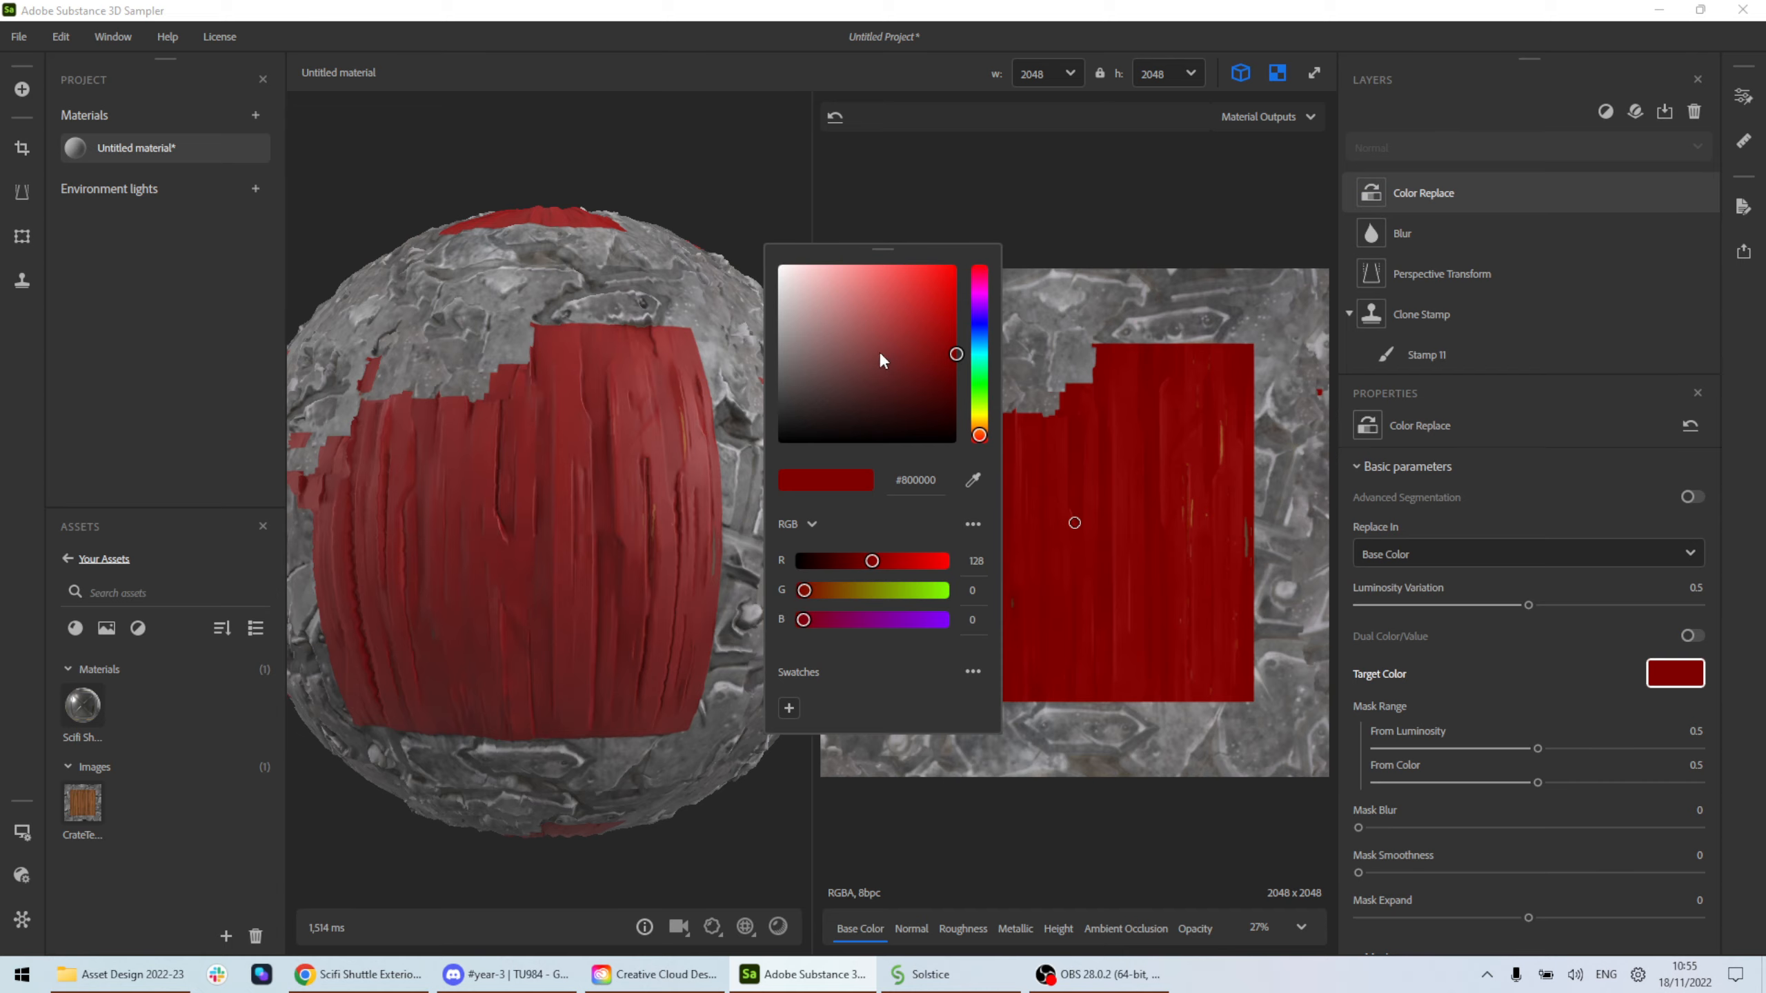
drag(880, 356, 887, 315)
drag(977, 400, 979, 373)
drag(932, 315, 833, 286)
drag(967, 257, 868, 385)
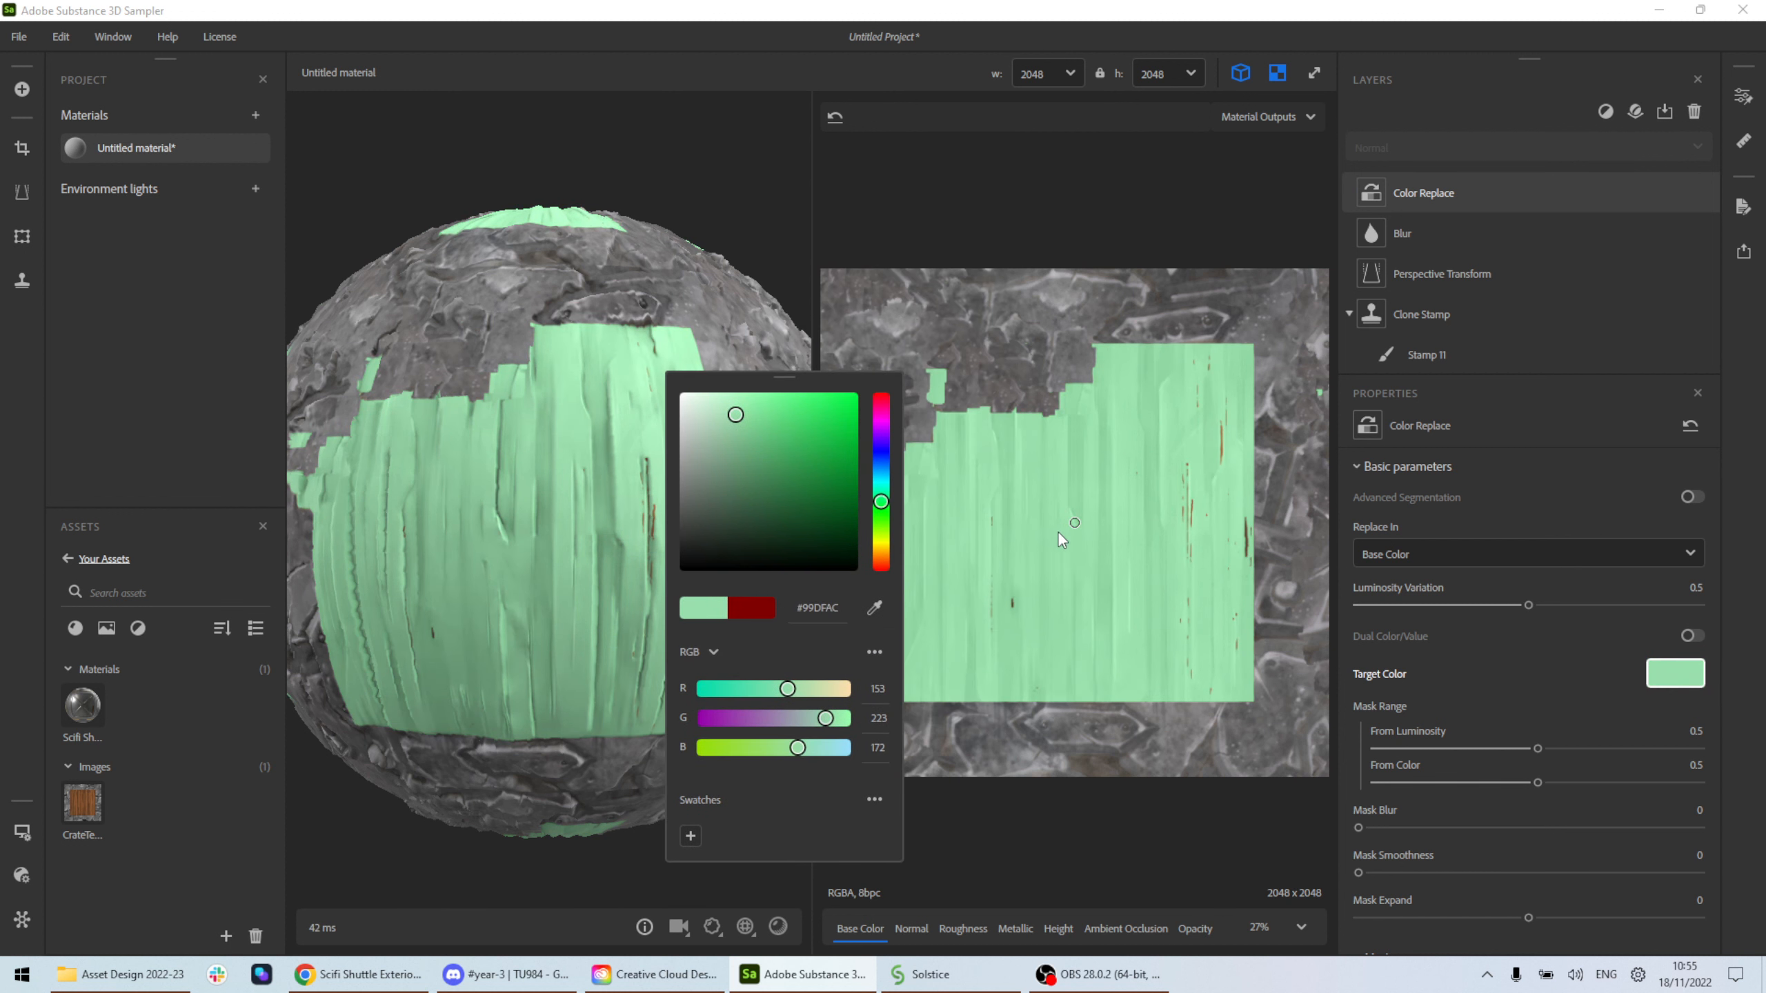
click(1115, 495)
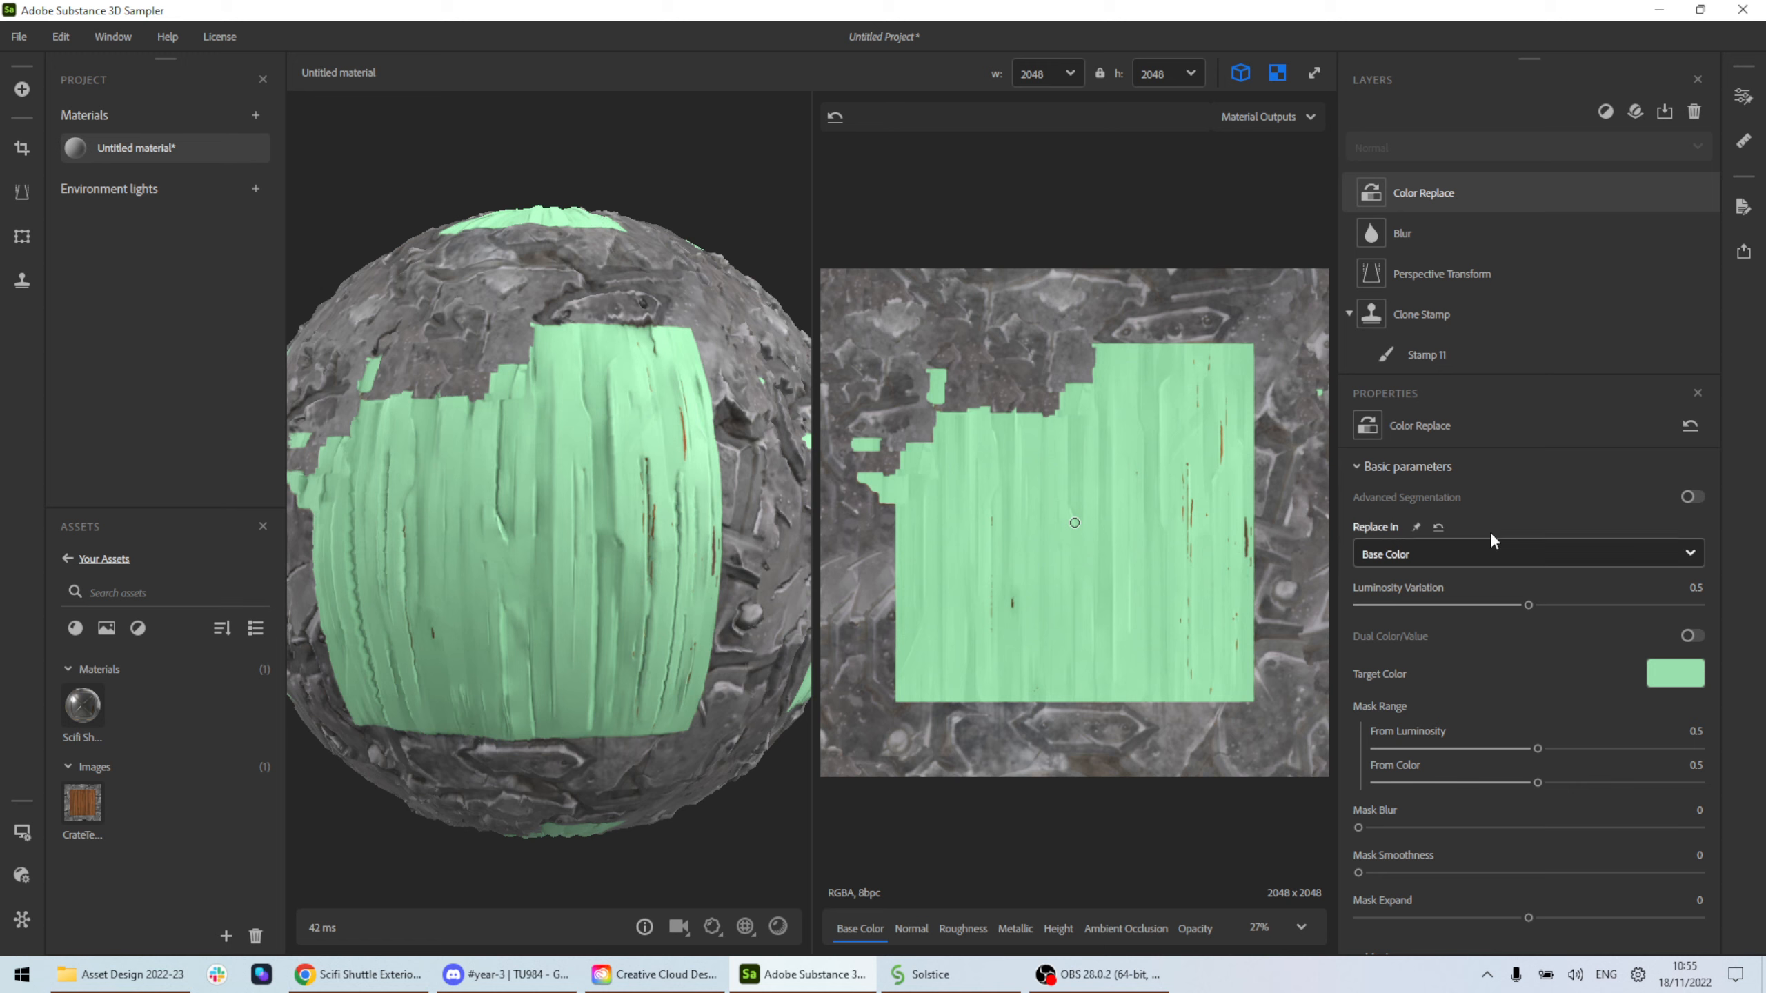
Change the Color Replace target color to bright green (#27CC53).
click(1676, 678)
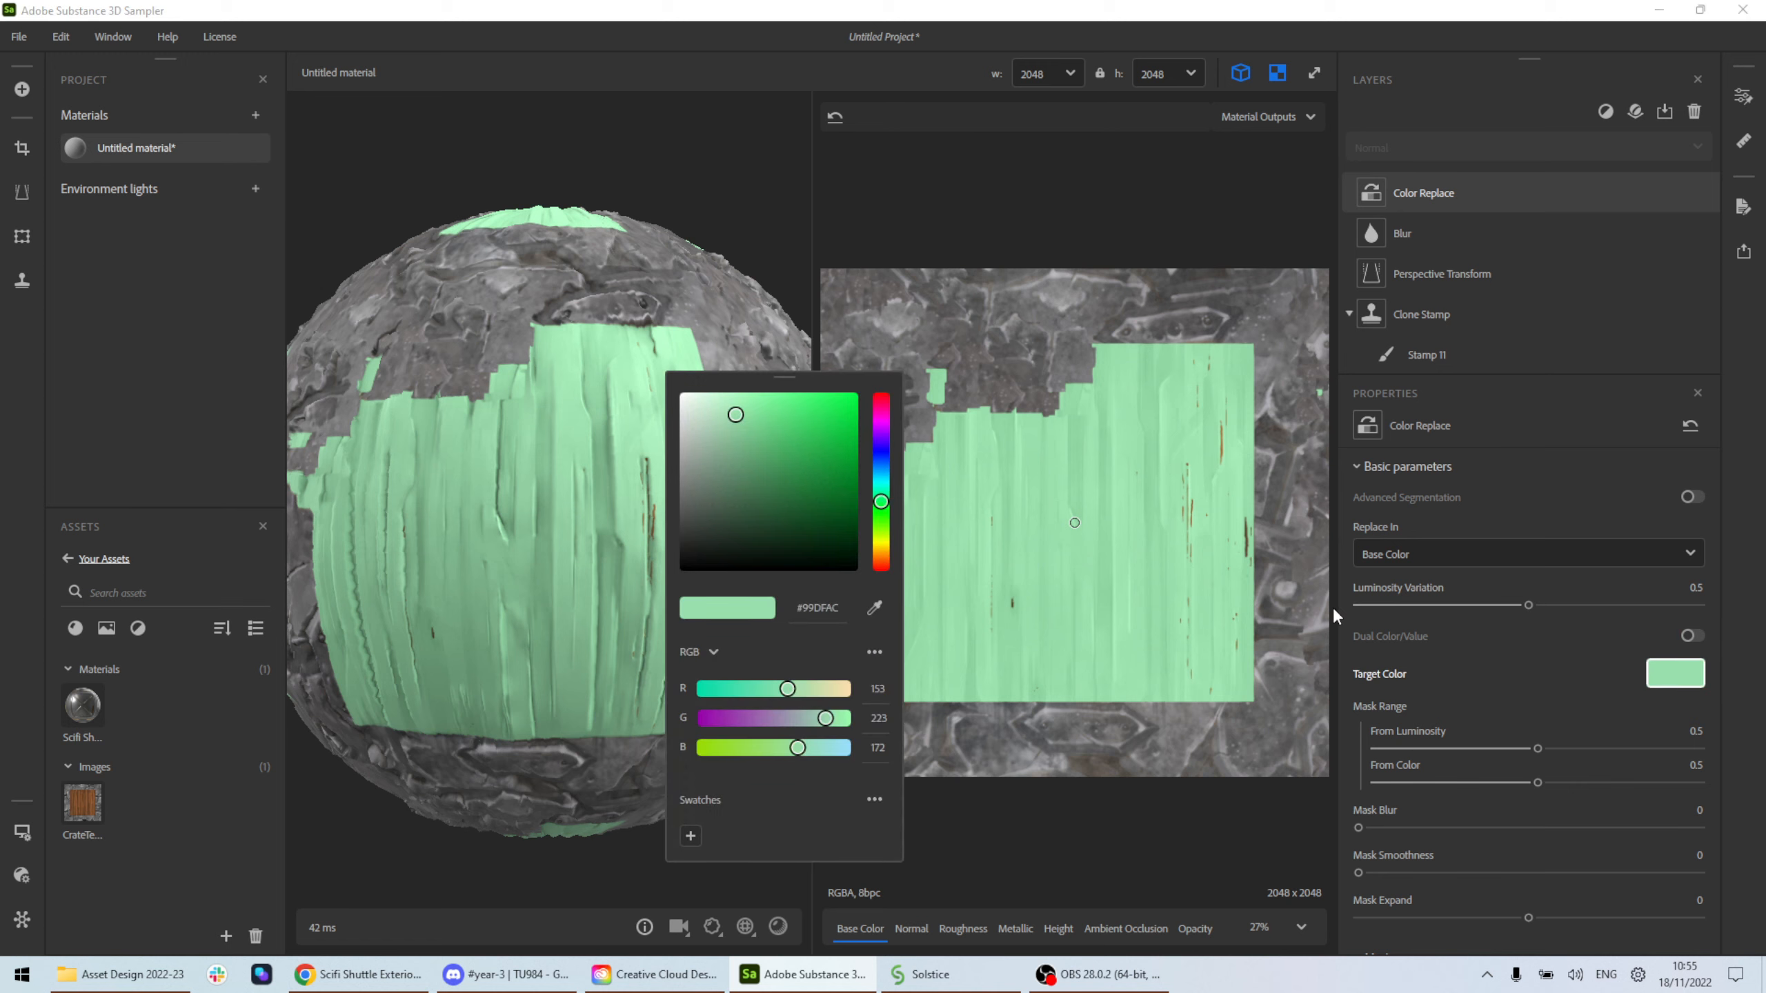
click(824, 427)
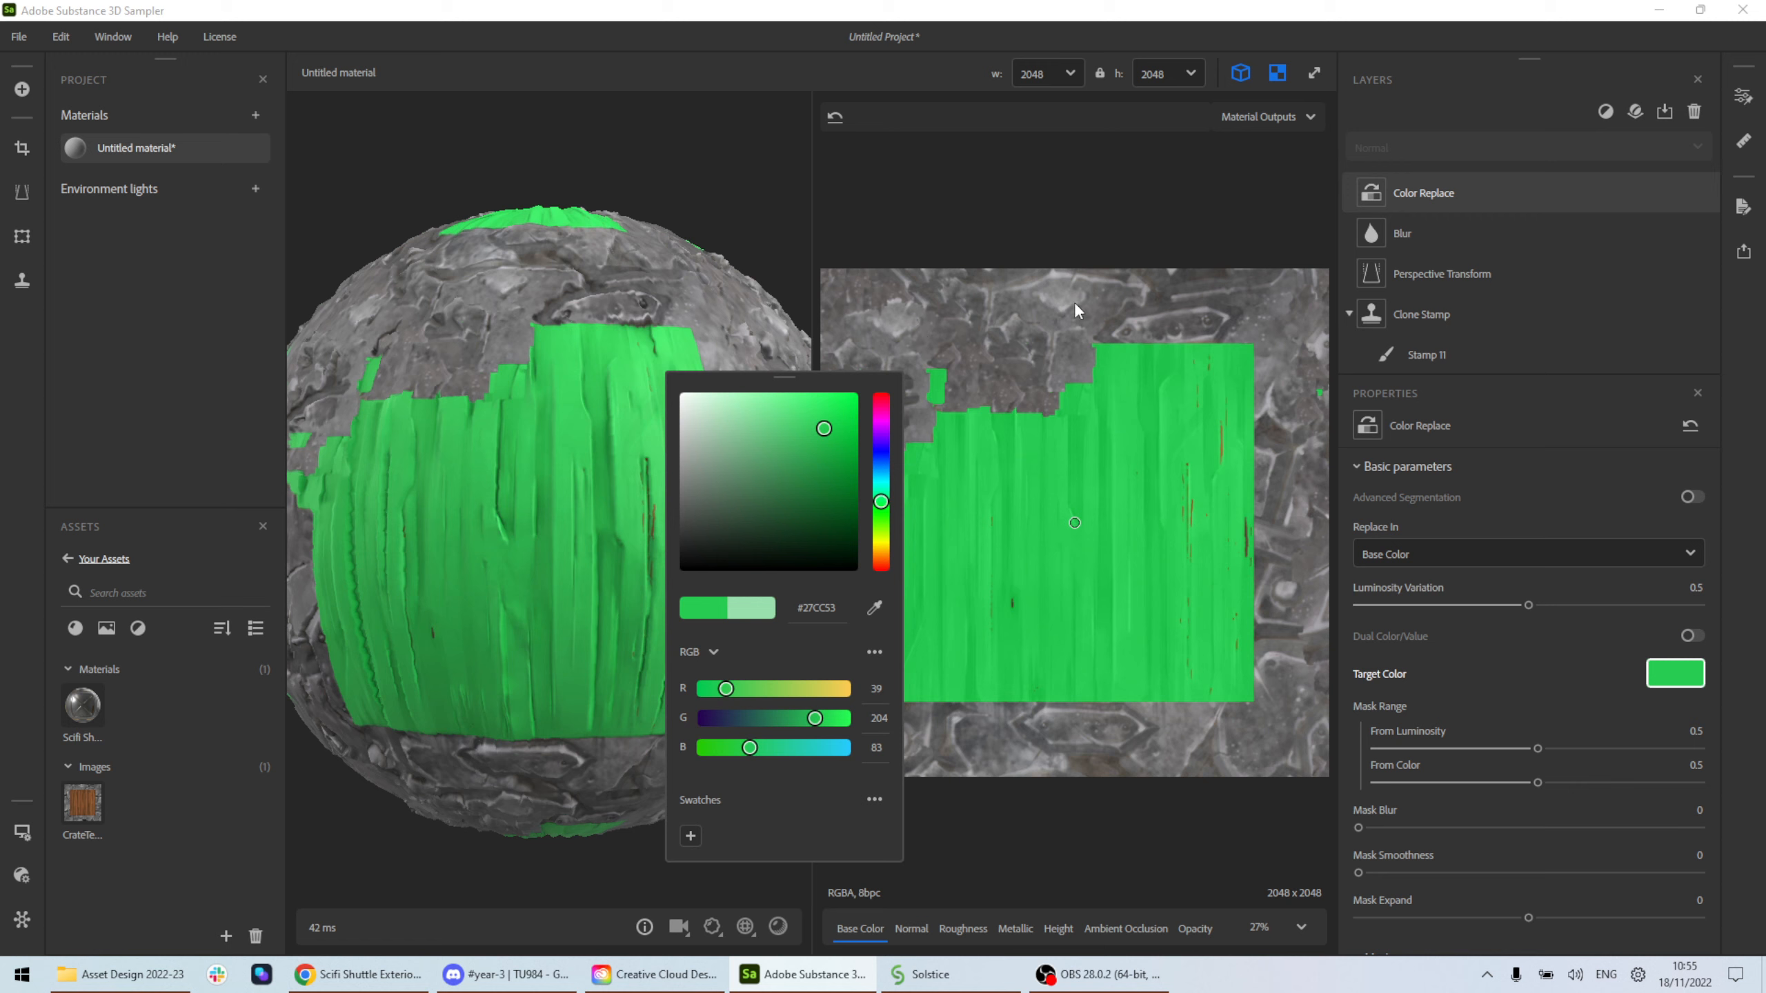
click(1156, 335)
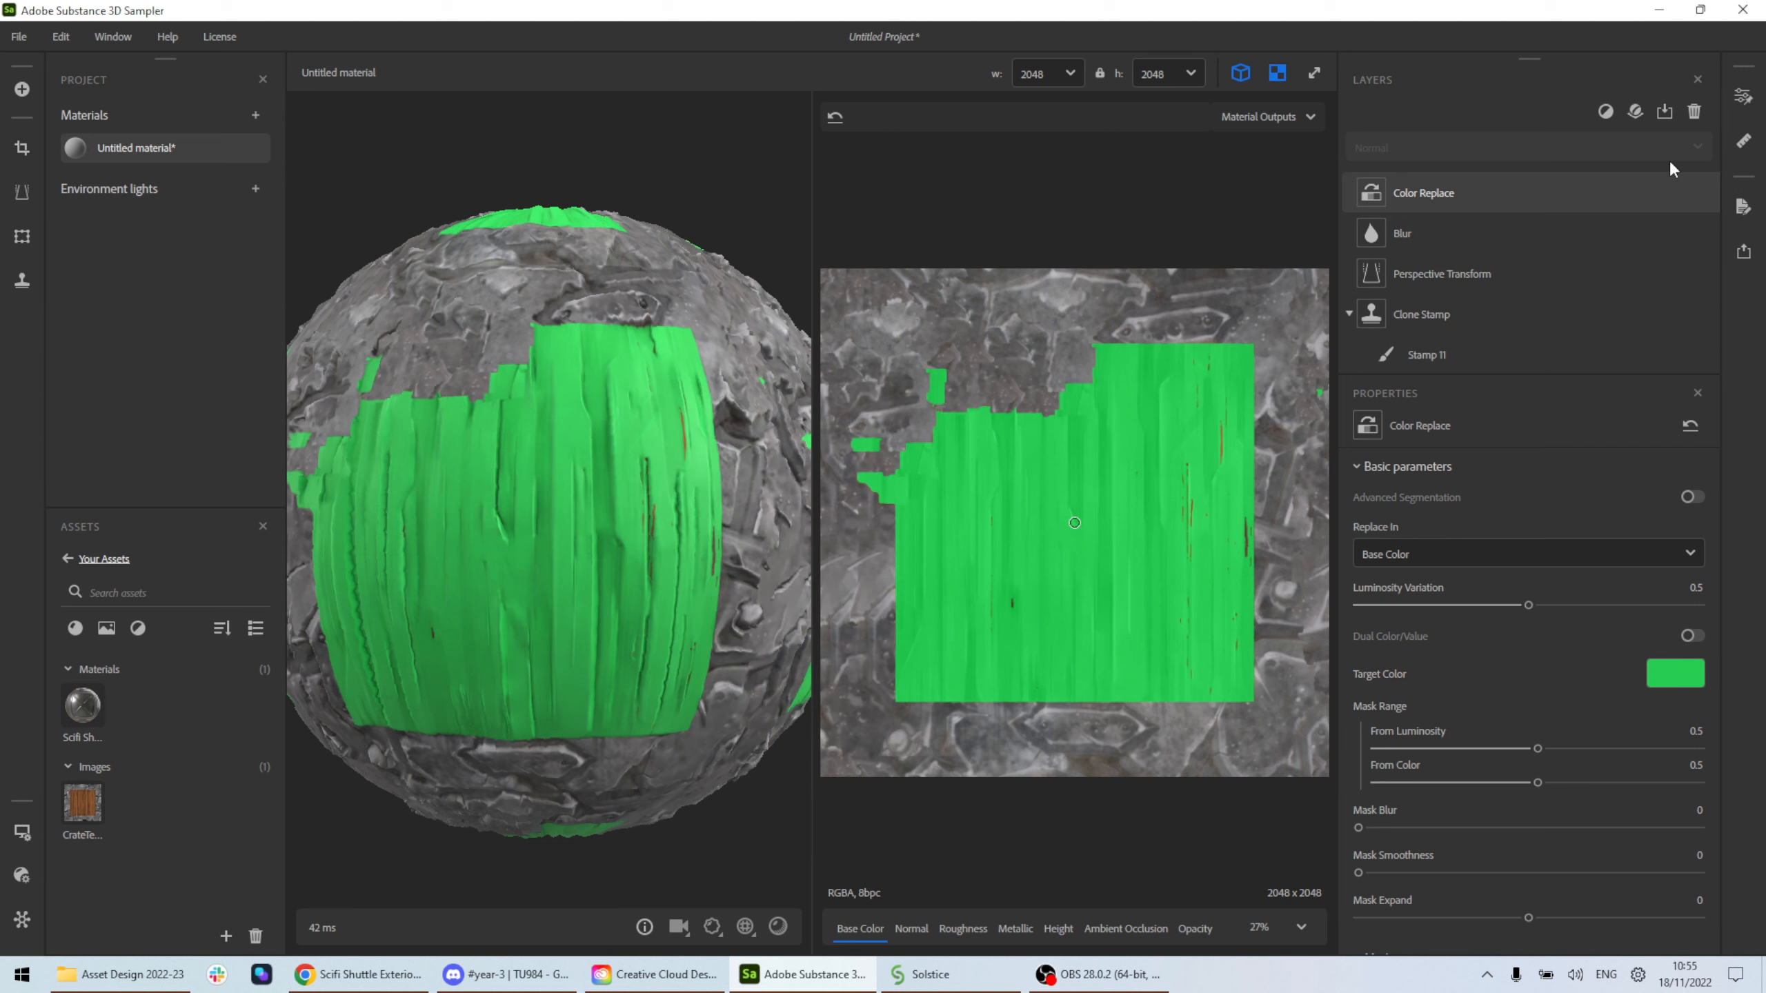
Add a Content-Aware Fill filter above Color Replace and paint over the green planks' upper edge and upper-right corner with brush size 32.
click(1604, 114)
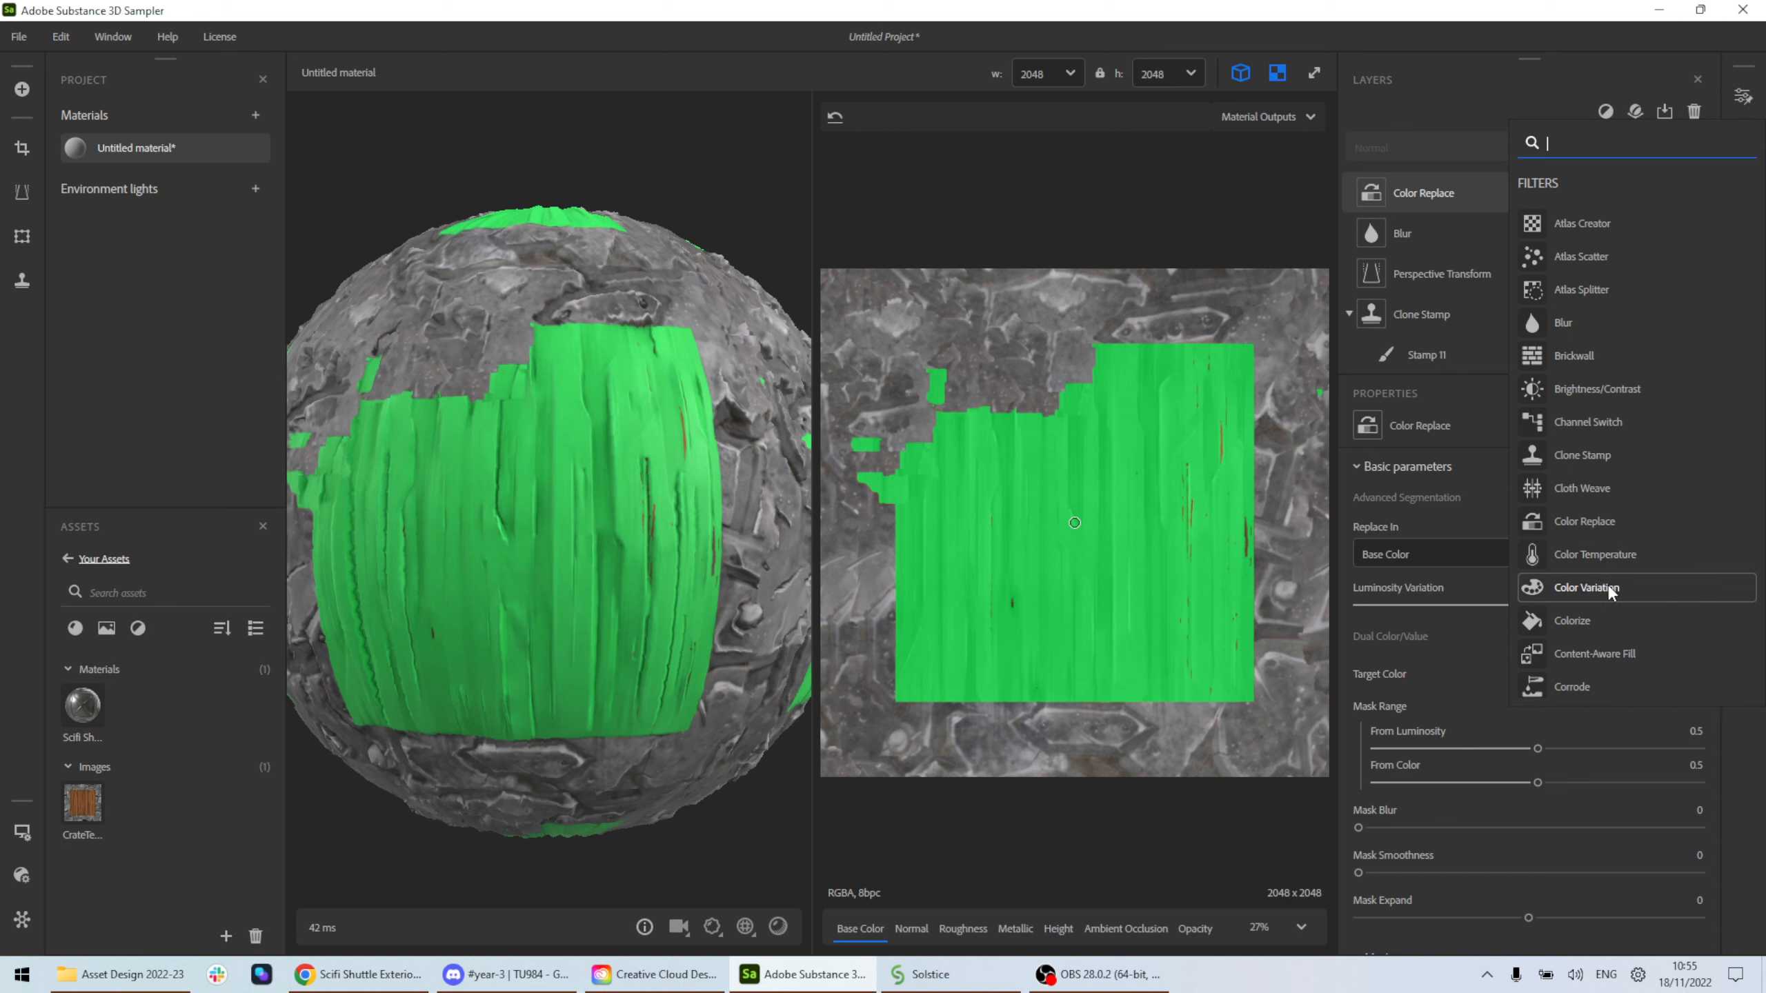
click(1605, 658)
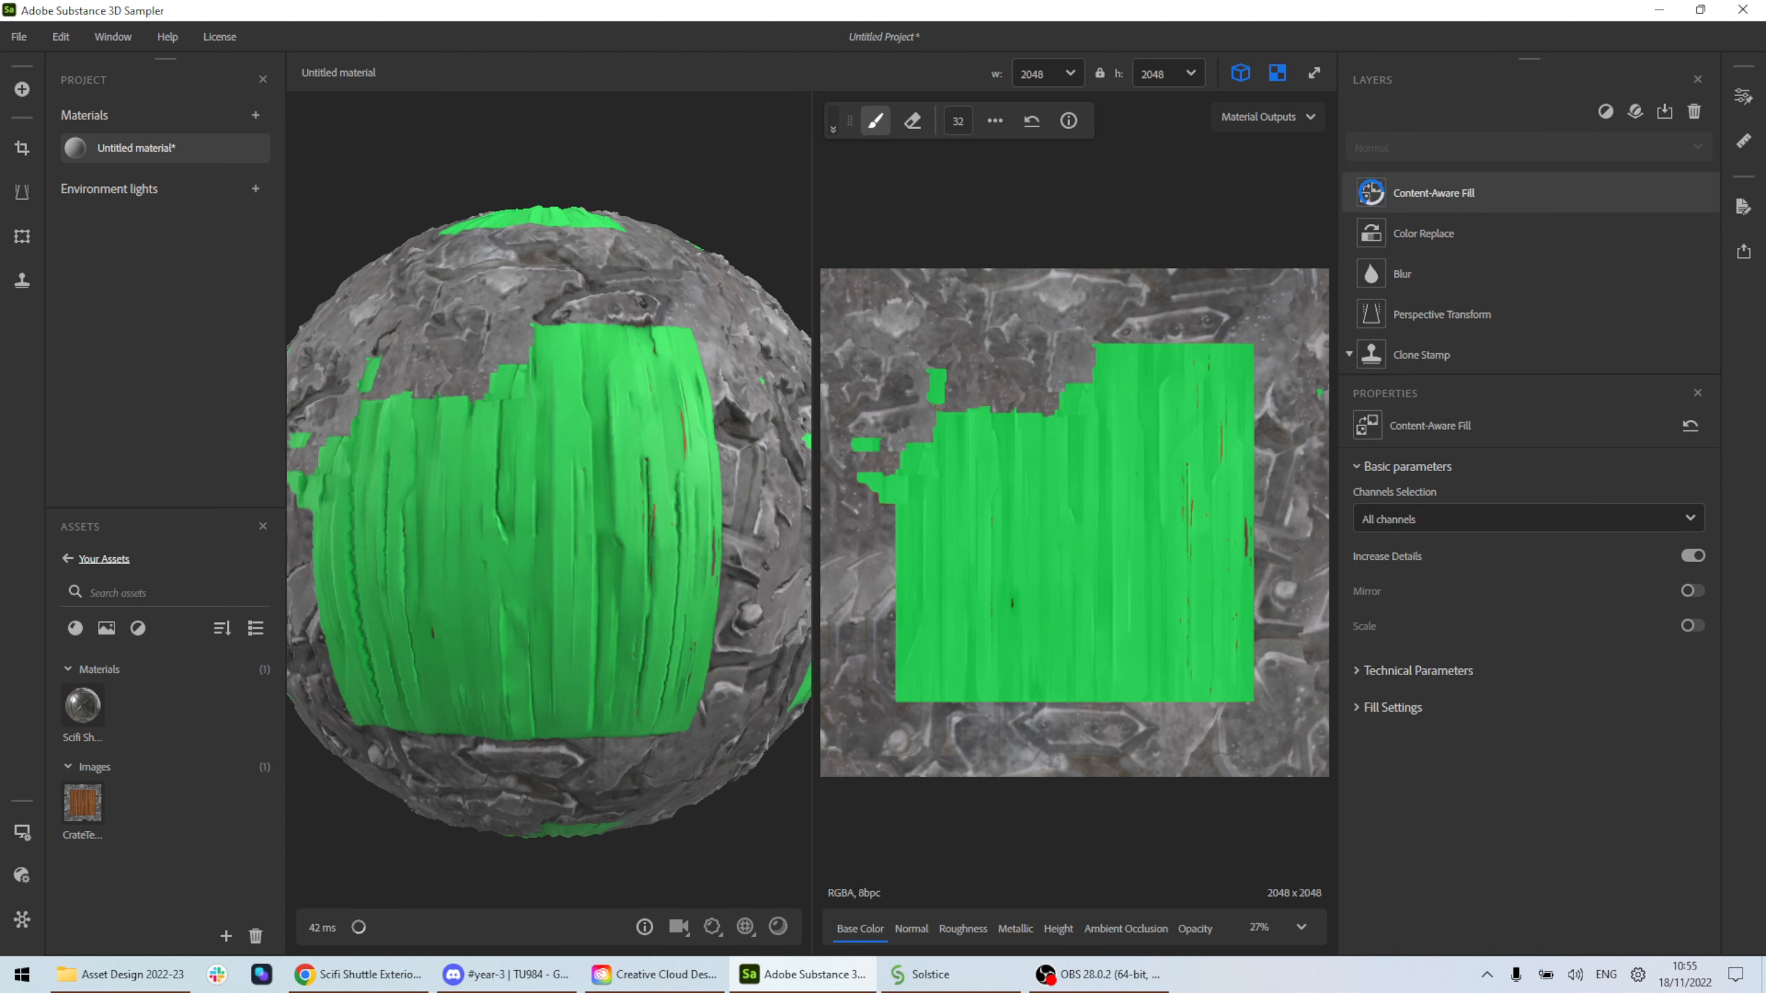
mouse_move(1045, 355)
mouse_down()
mouse_move(1109, 369)
mouse_move(1123, 397)
mouse_move(1045, 374)
mouse_up()
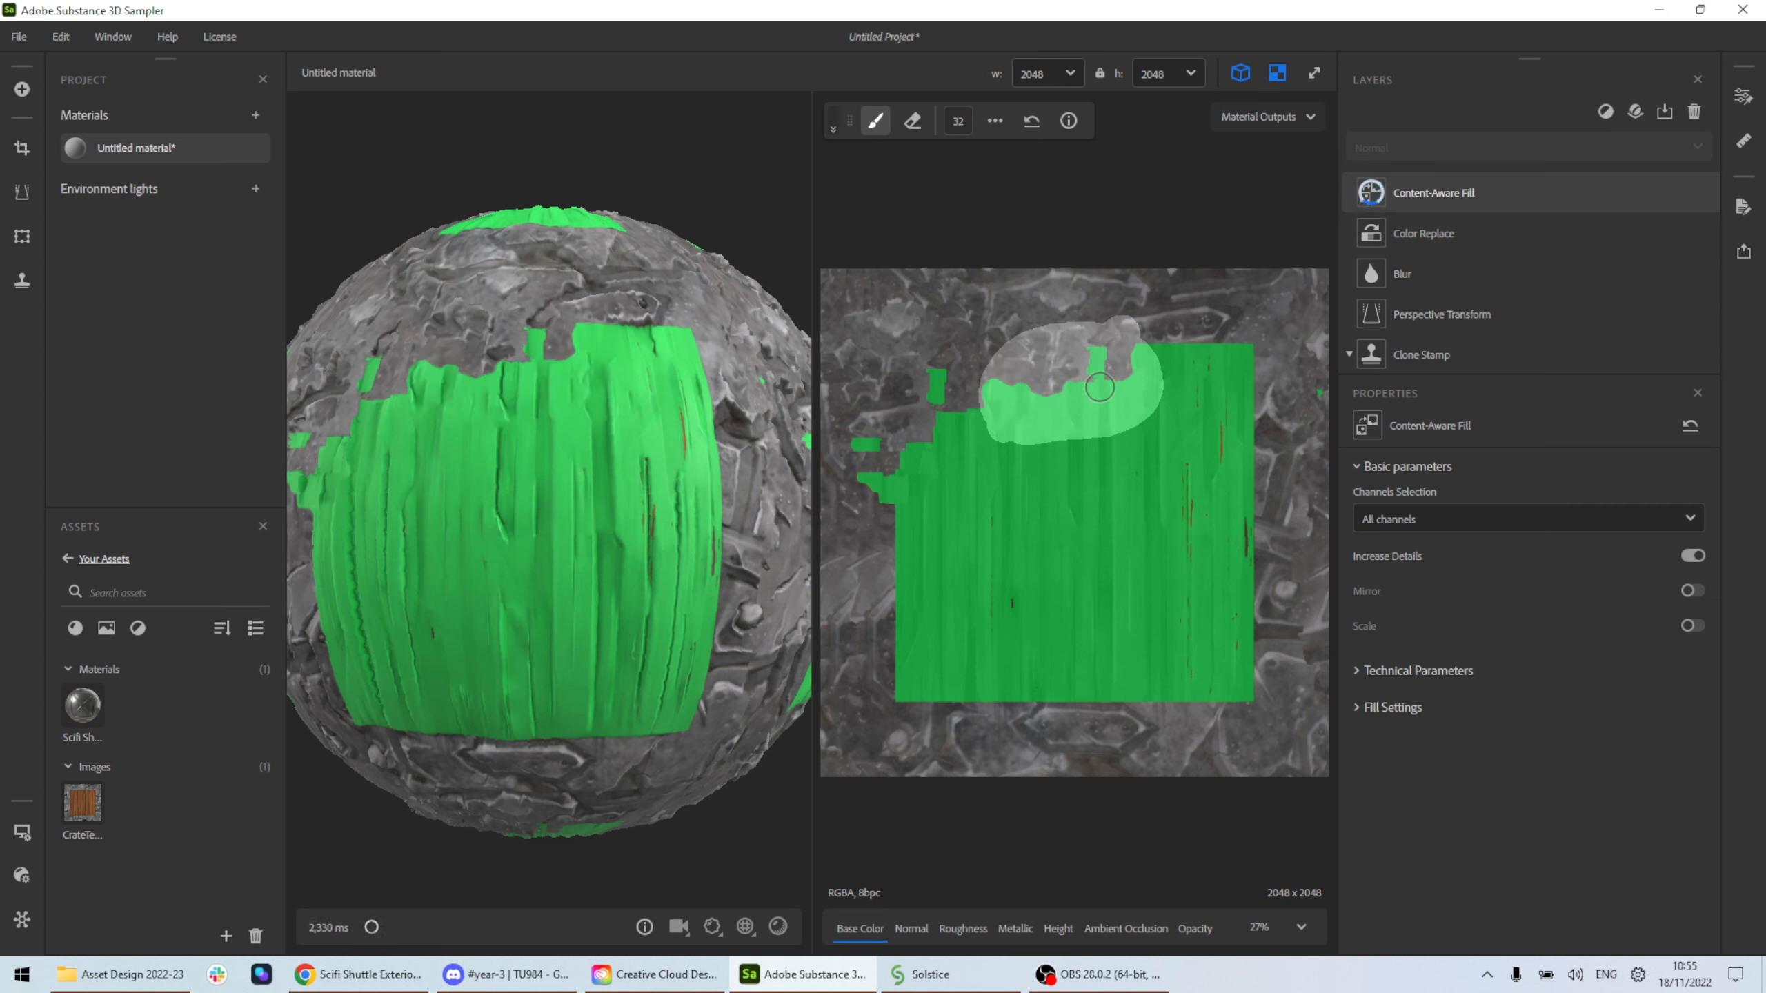
mouse_move(976, 391)
mouse_down()
mouse_move(1251, 346)
mouse_move(1269, 448)
mouse_up()
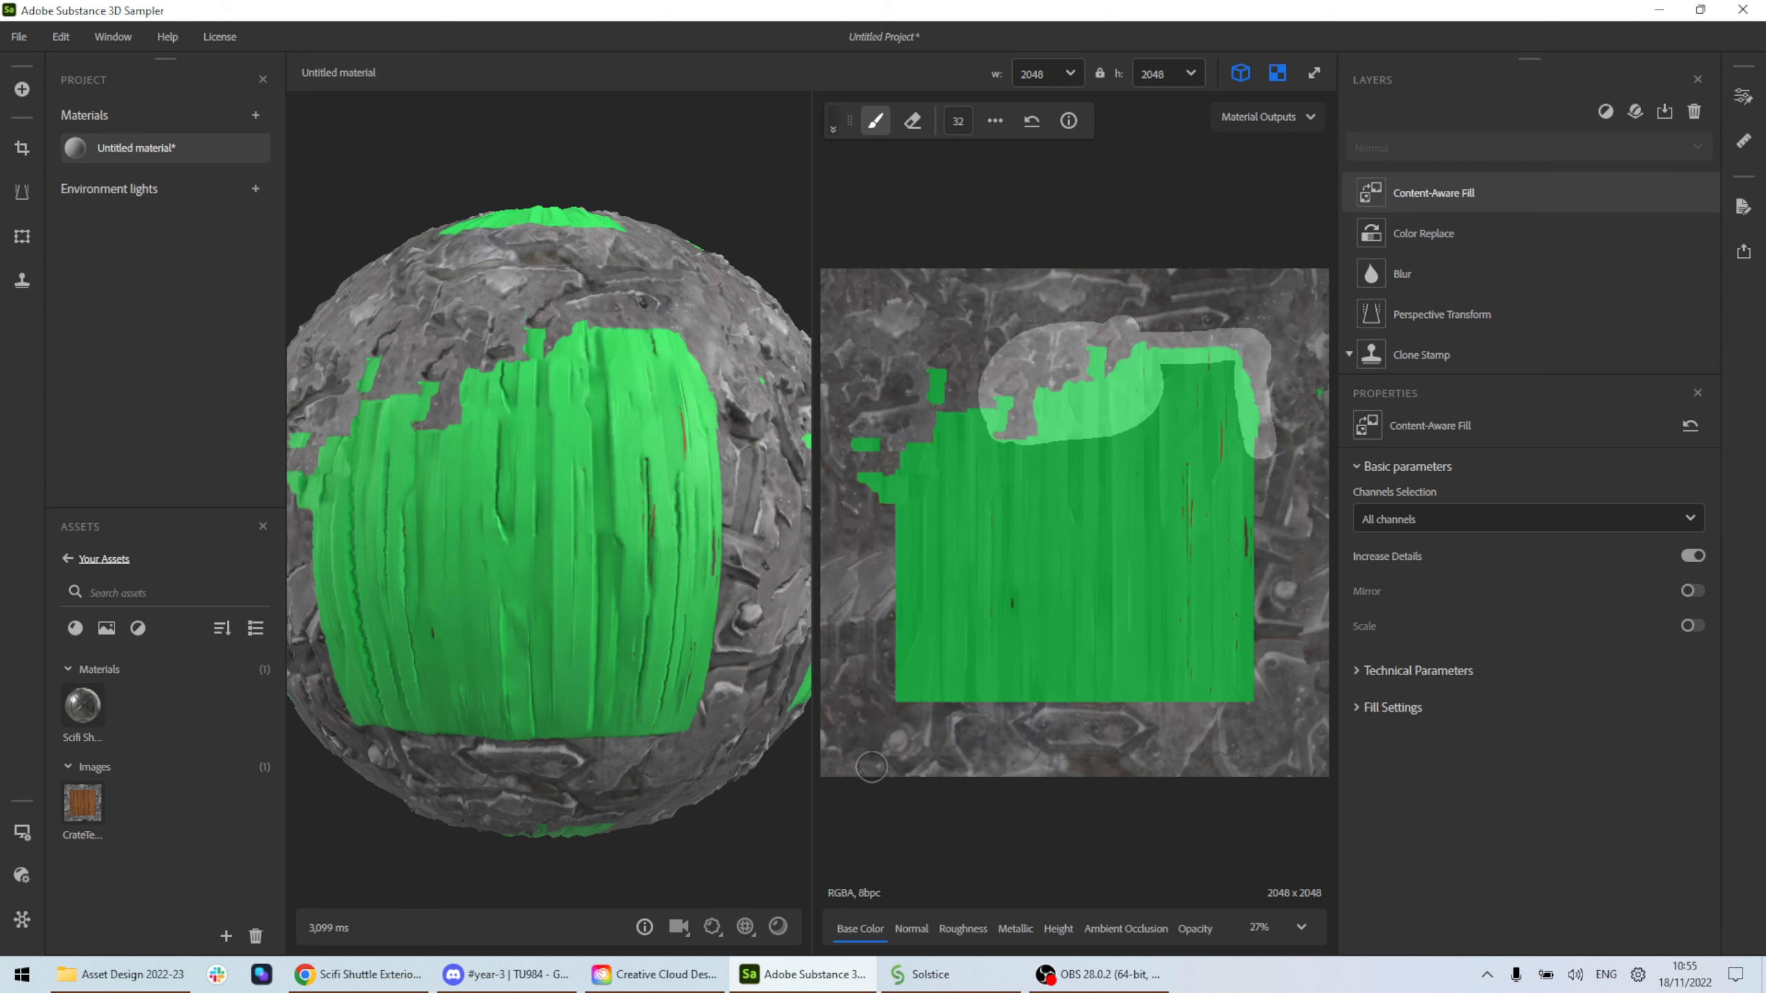
Enlarge the Content-Aware Fill brush to 41 and paint along the outer borders of the texture.
key(bracketright)
key(bracketright)
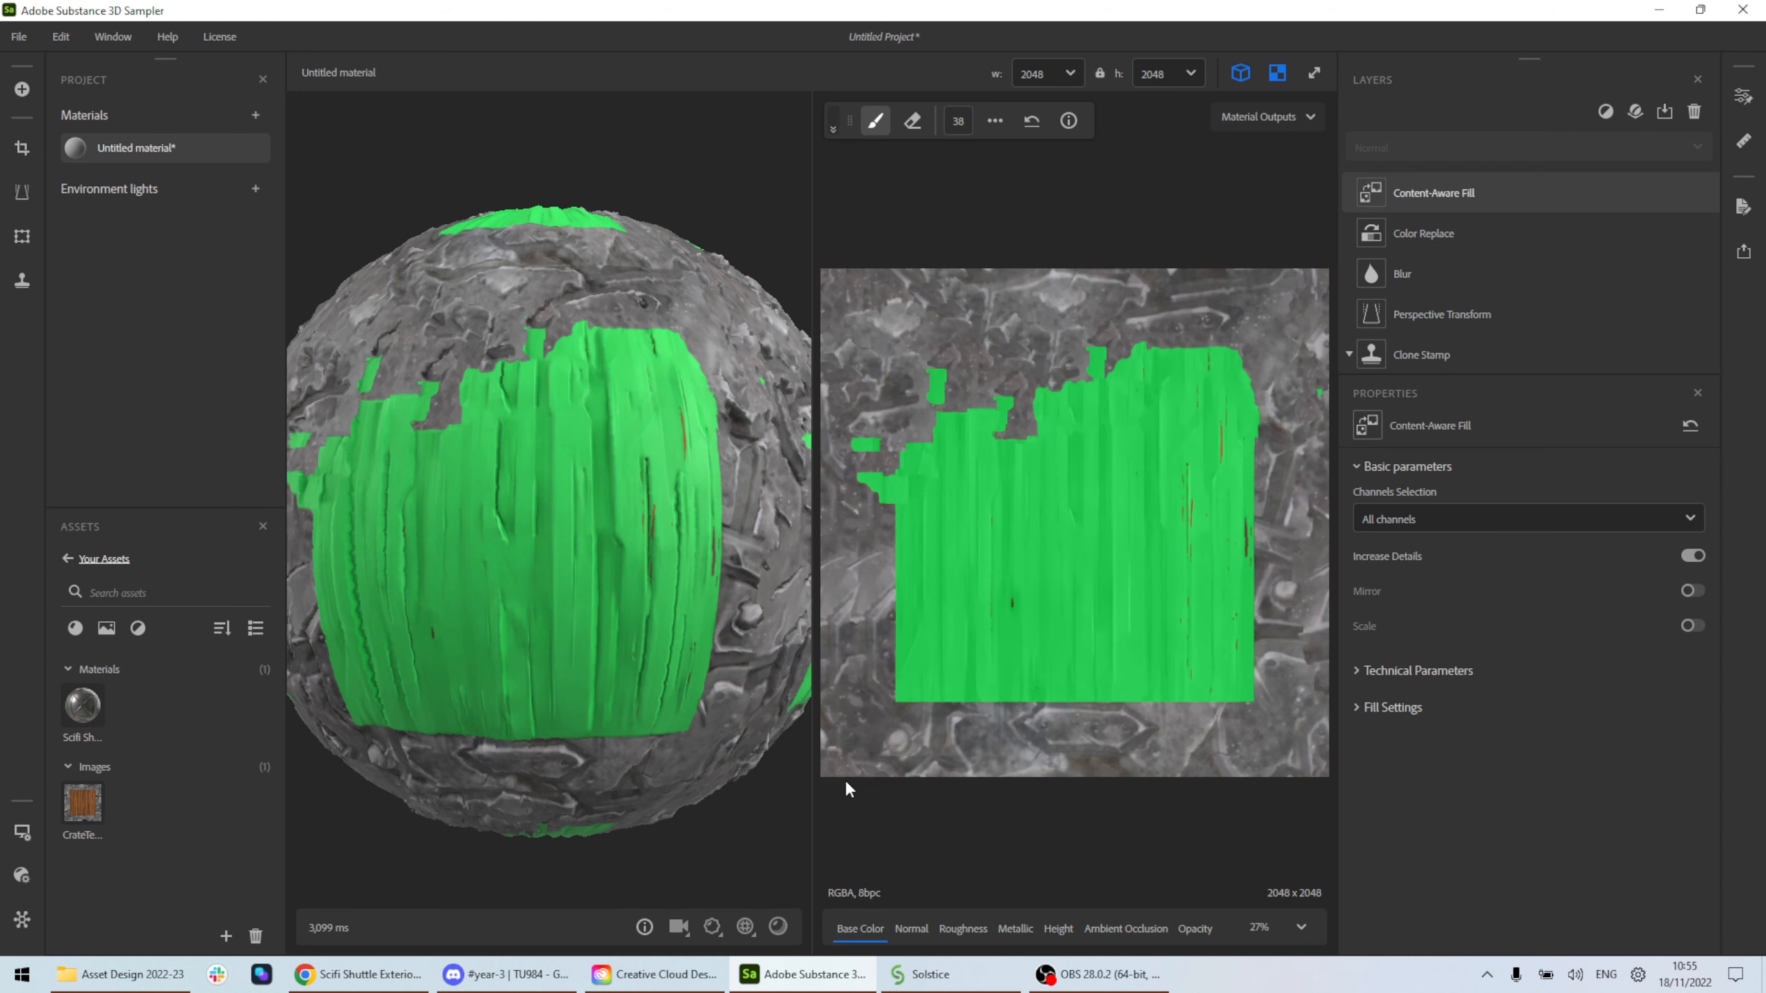
key(bracketright)
drag(827, 270, 1327, 275)
drag(1321, 747, 1326, 281)
mouse_move(684, 554)
mouse_down()
mouse_move(684, 512)
mouse_move(600, 483)
mouse_move(573, 418)
mouse_move(603, 456)
mouse_move(685, 394)
mouse_move(638, 616)
mouse_move(649, 481)
mouse_move(550, 498)
mouse_move(700, 482)
mouse_move(679, 431)
mouse_move(577, 431)
mouse_move(598, 445)
mouse_up()
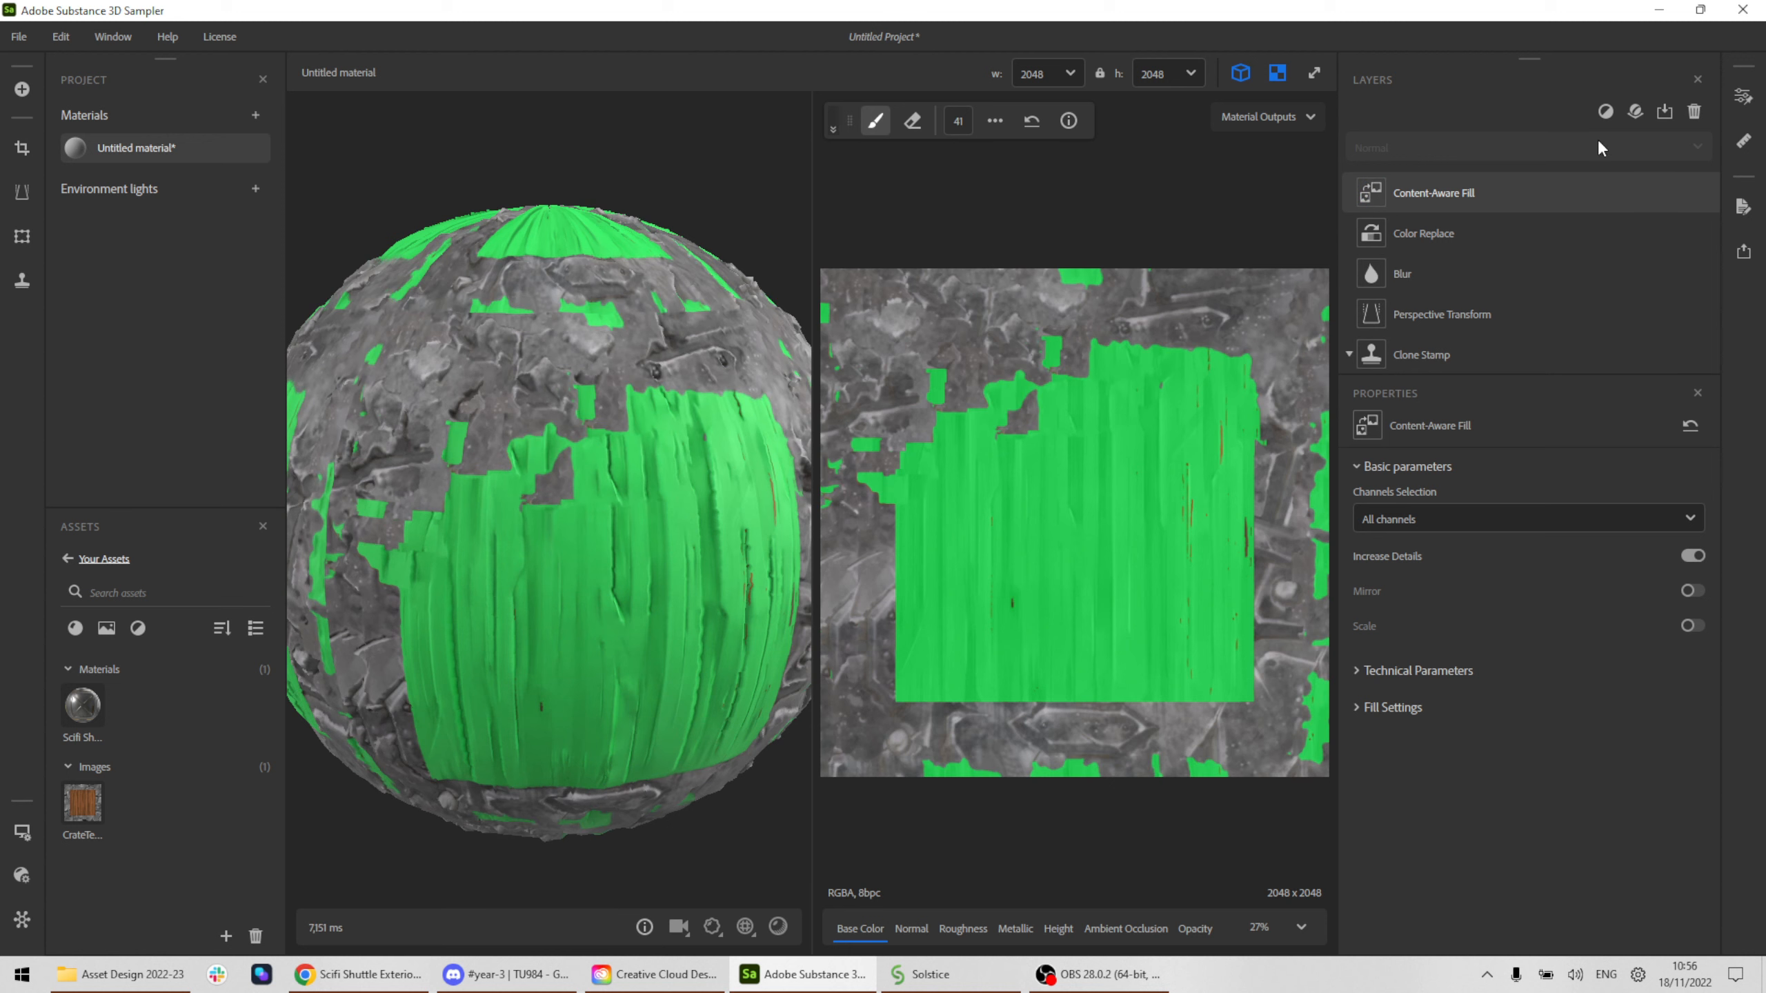
Add an Atlas Scatter filter above Content-Aware Fill and assign the Scifi Shuttle Exterior Panel material as its Input 1.
click(1606, 111)
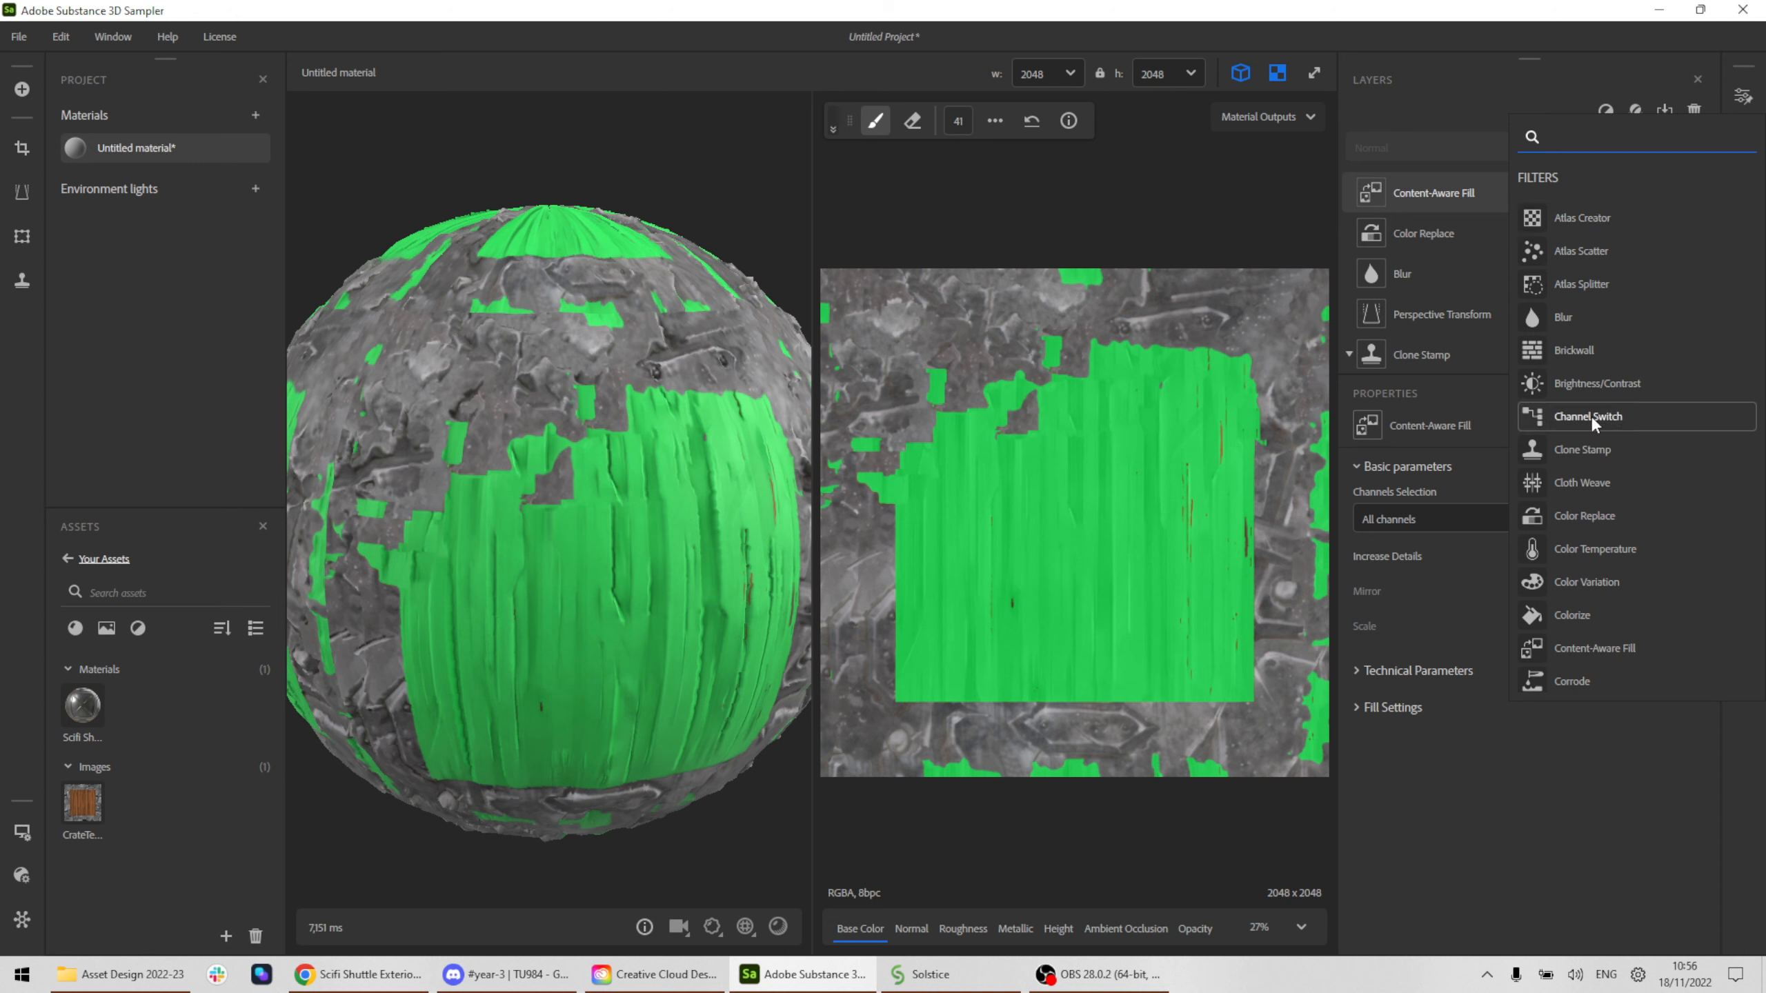
click(1567, 256)
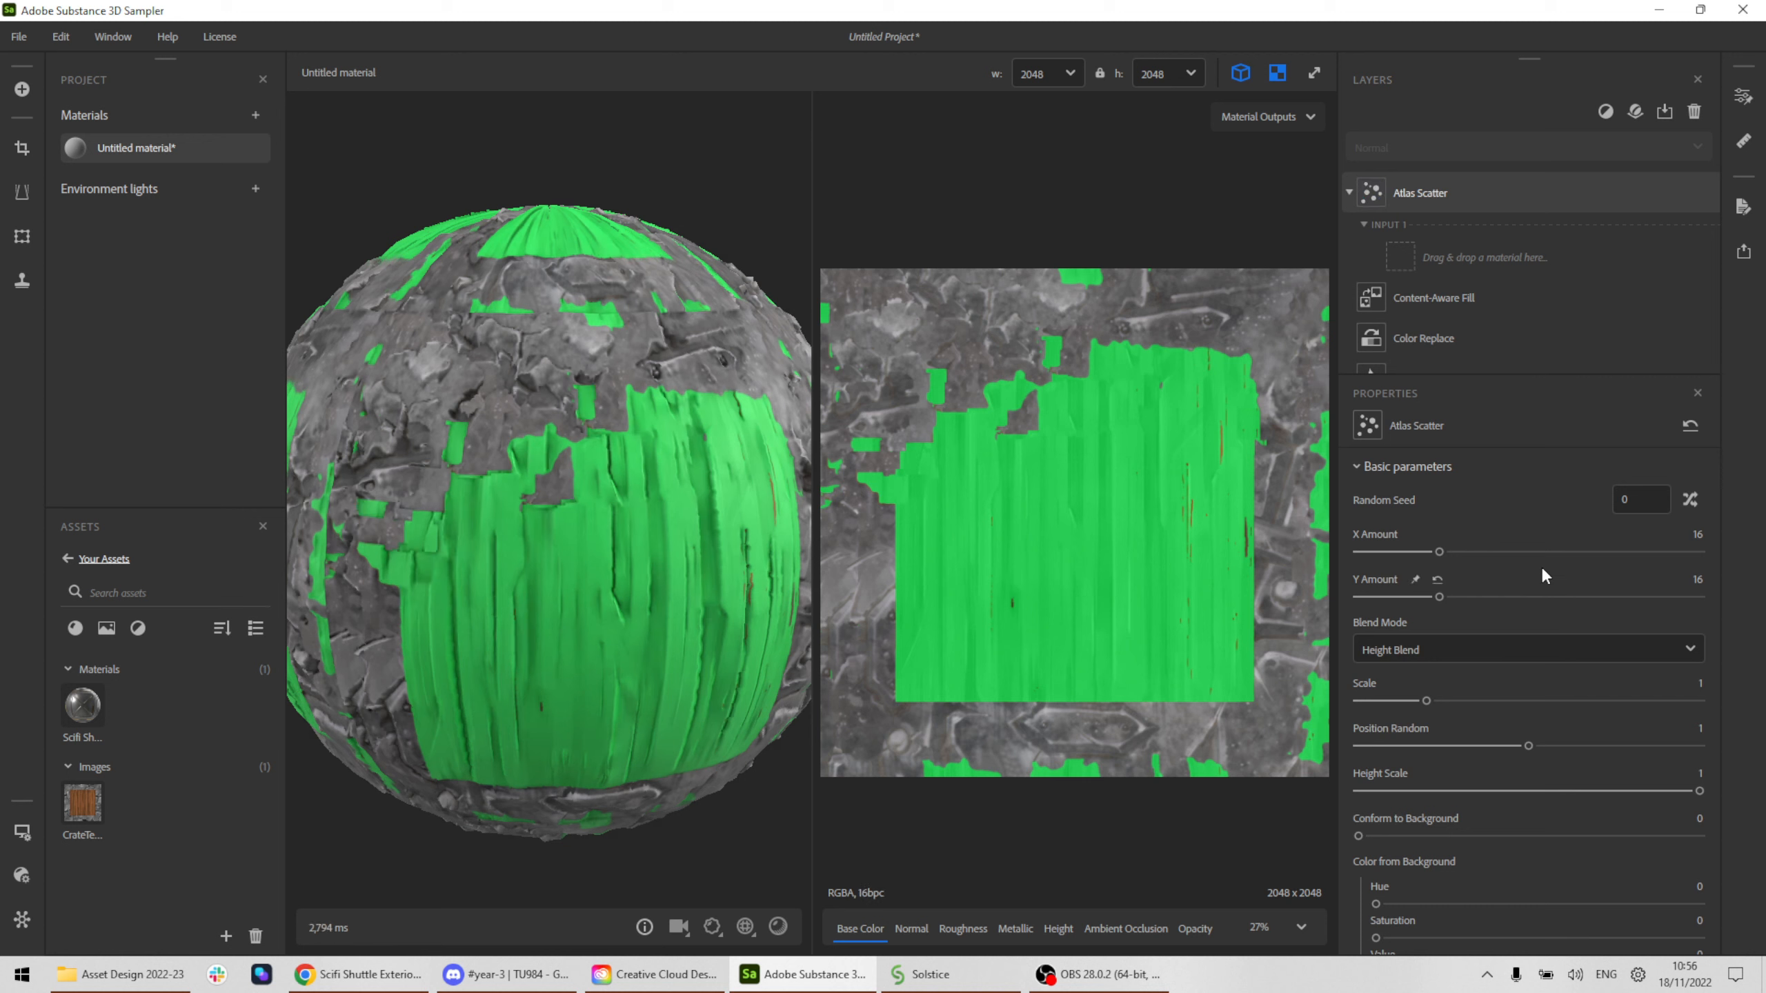
drag(84, 704, 1410, 262)
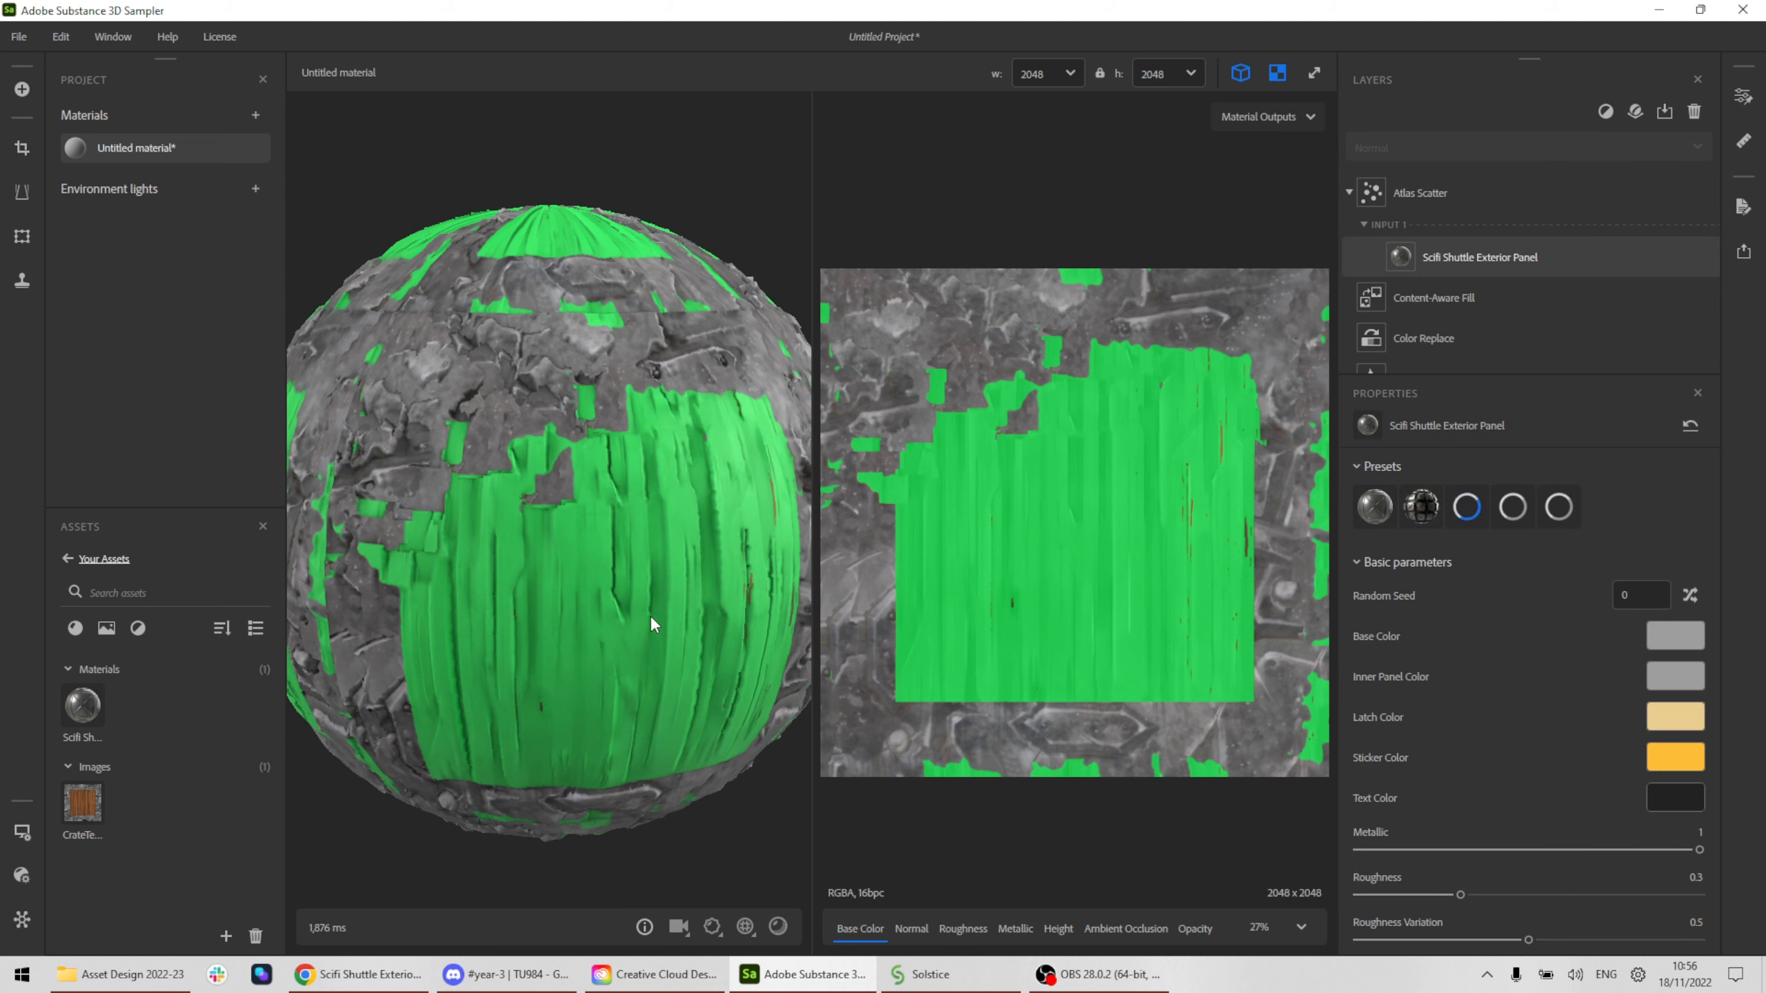
drag(649, 618, 603, 566)
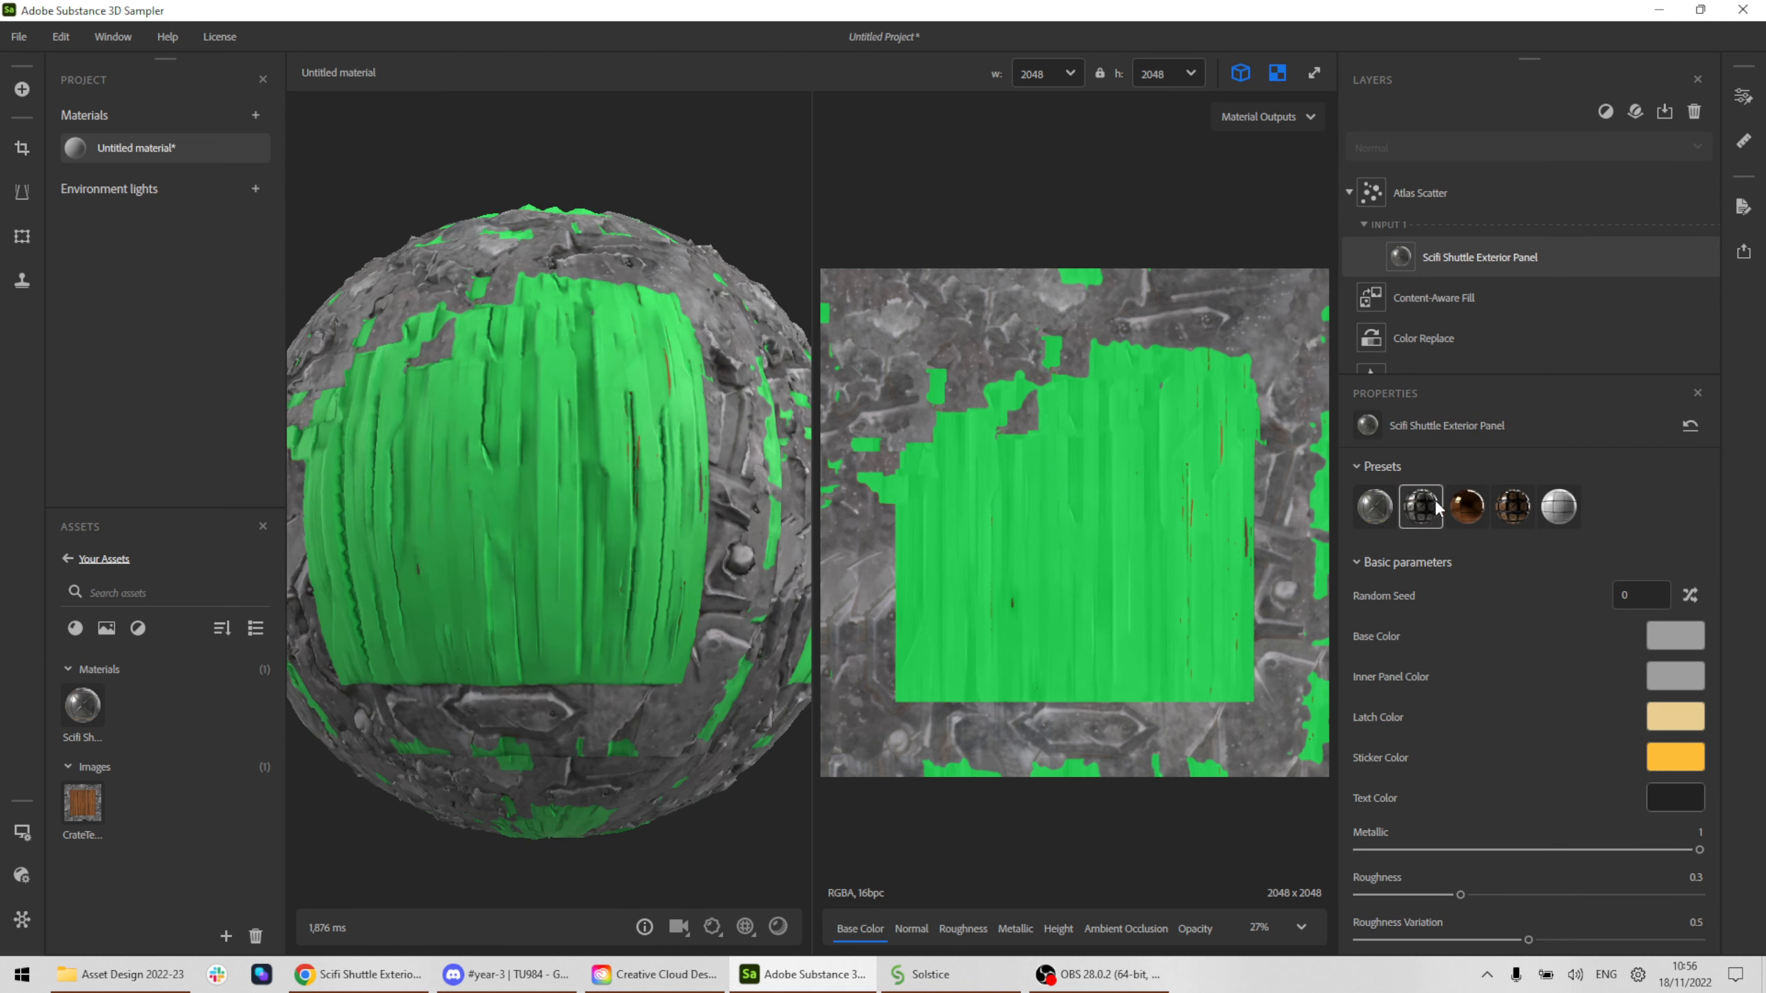
Apply the Embossed Dark Panel preset to the Atlas Scatter's input material and set its Metallic to 0.91.
mouse_move(1418, 512)
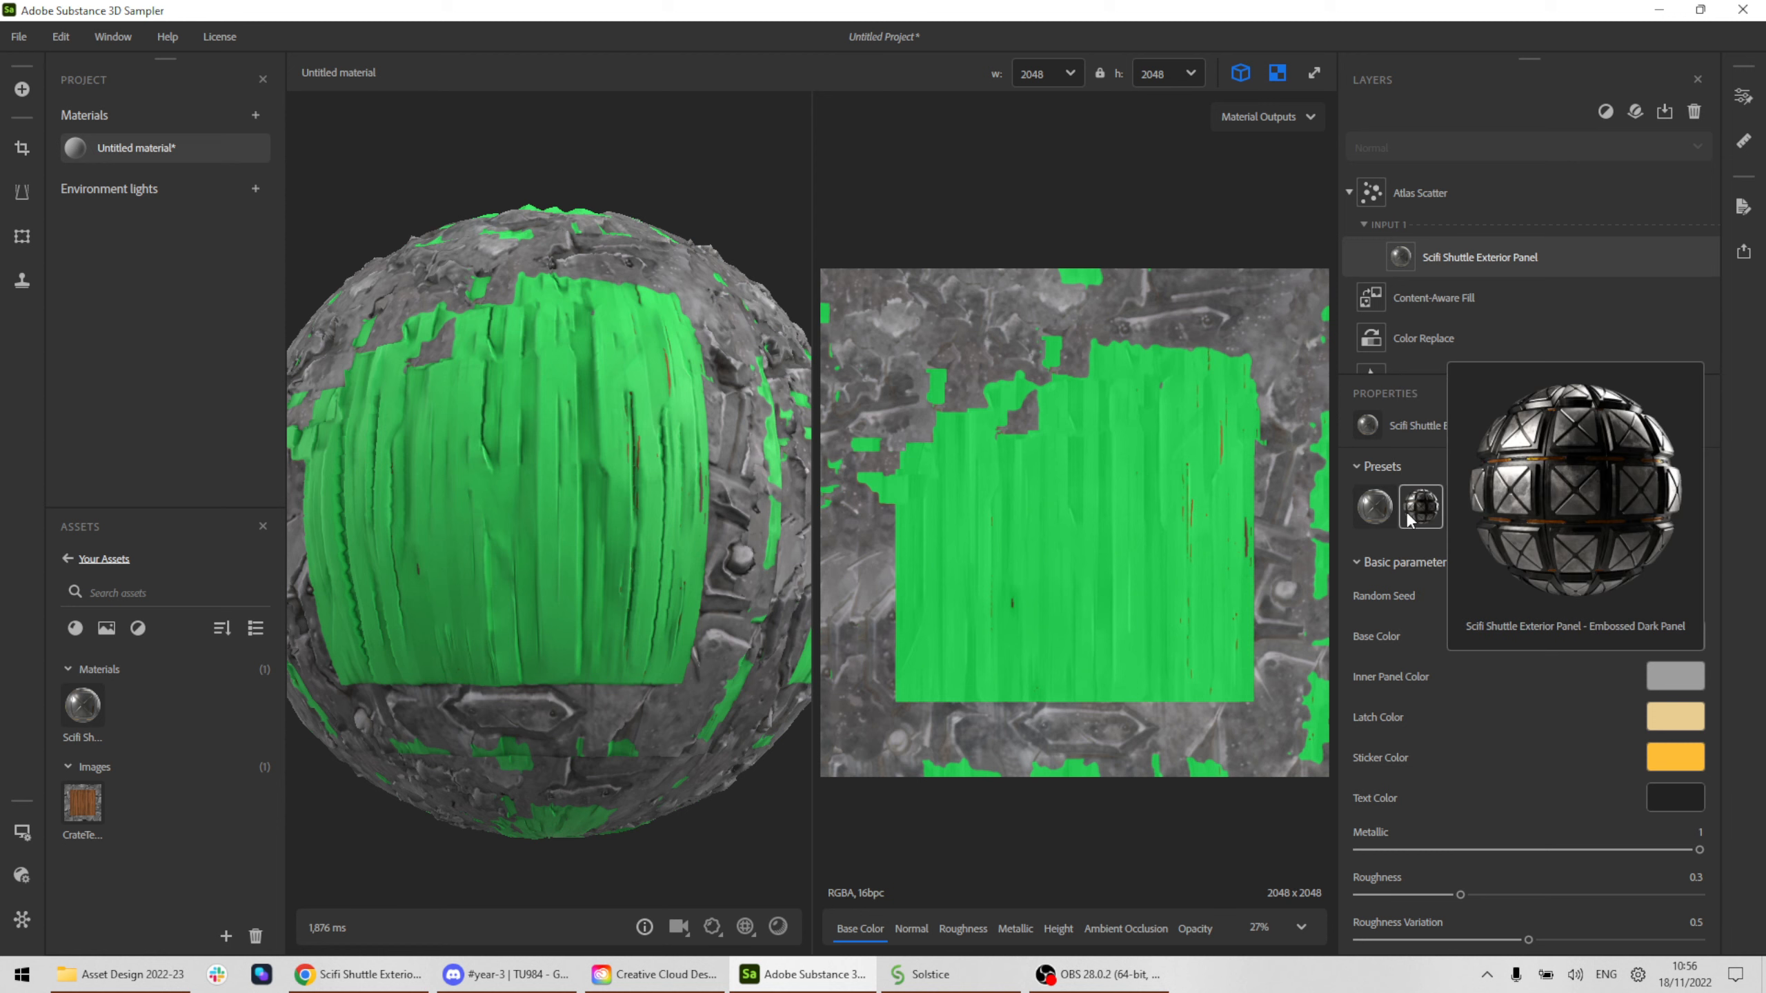
click(1413, 510)
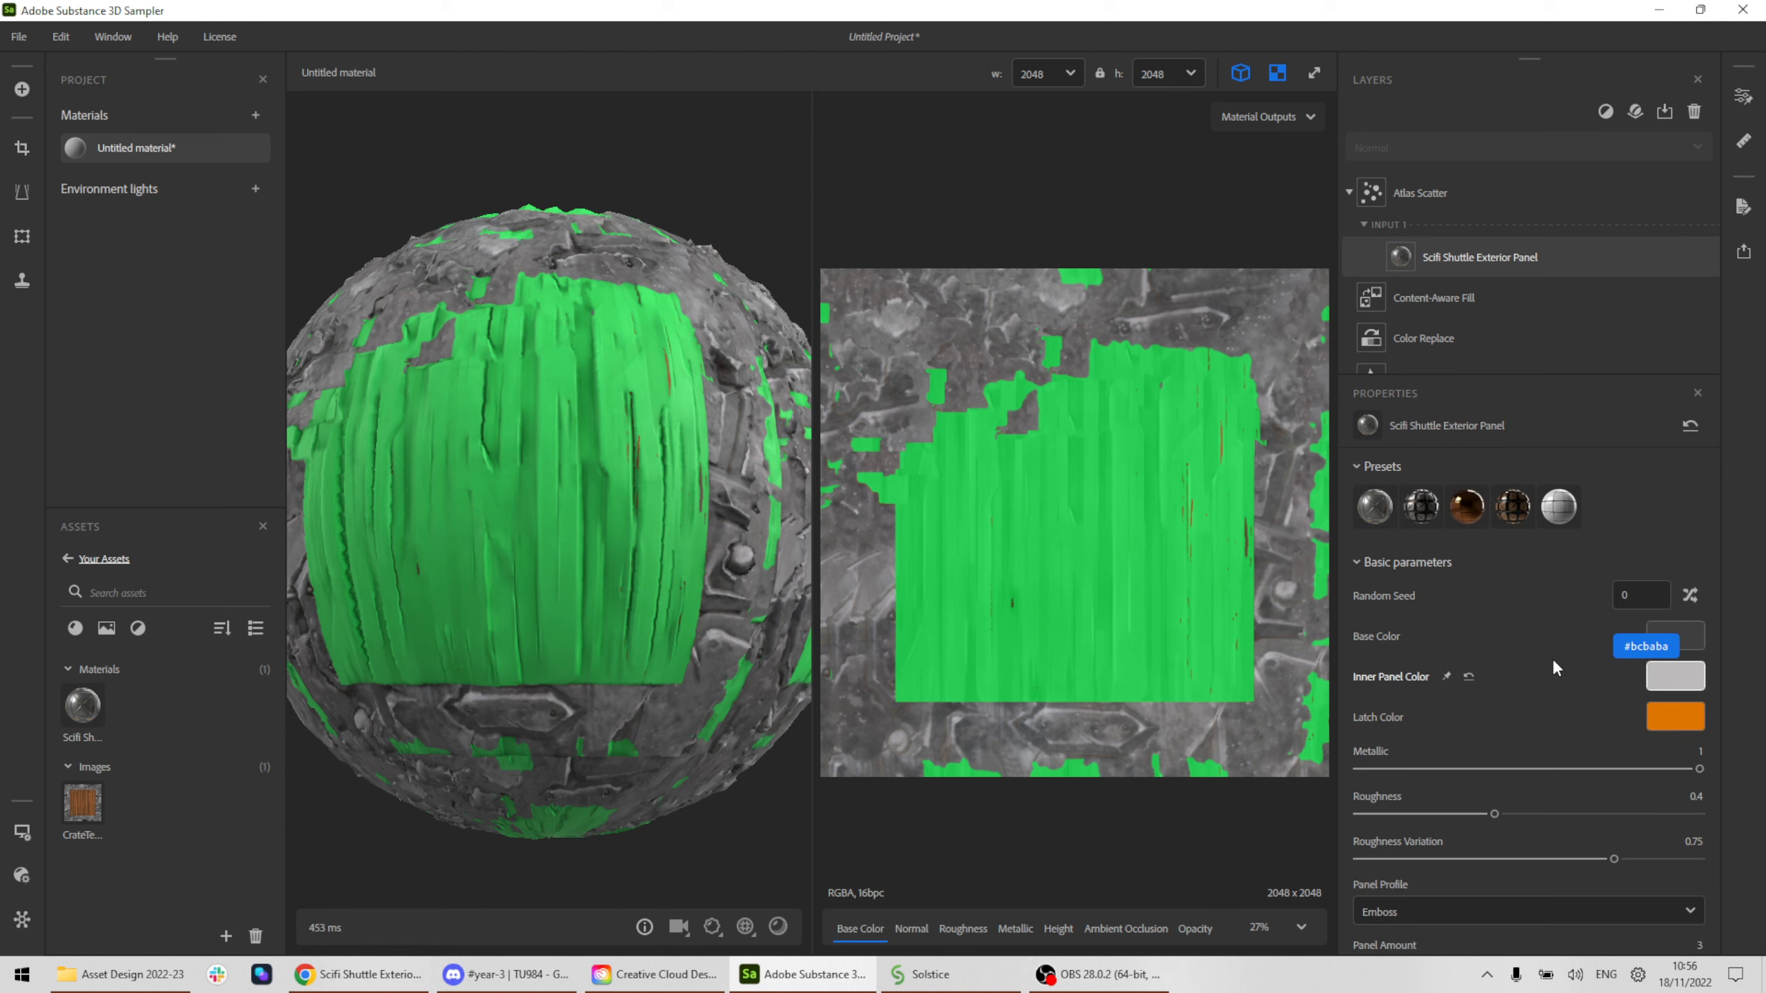
scroll(1554, 598, down, 3)
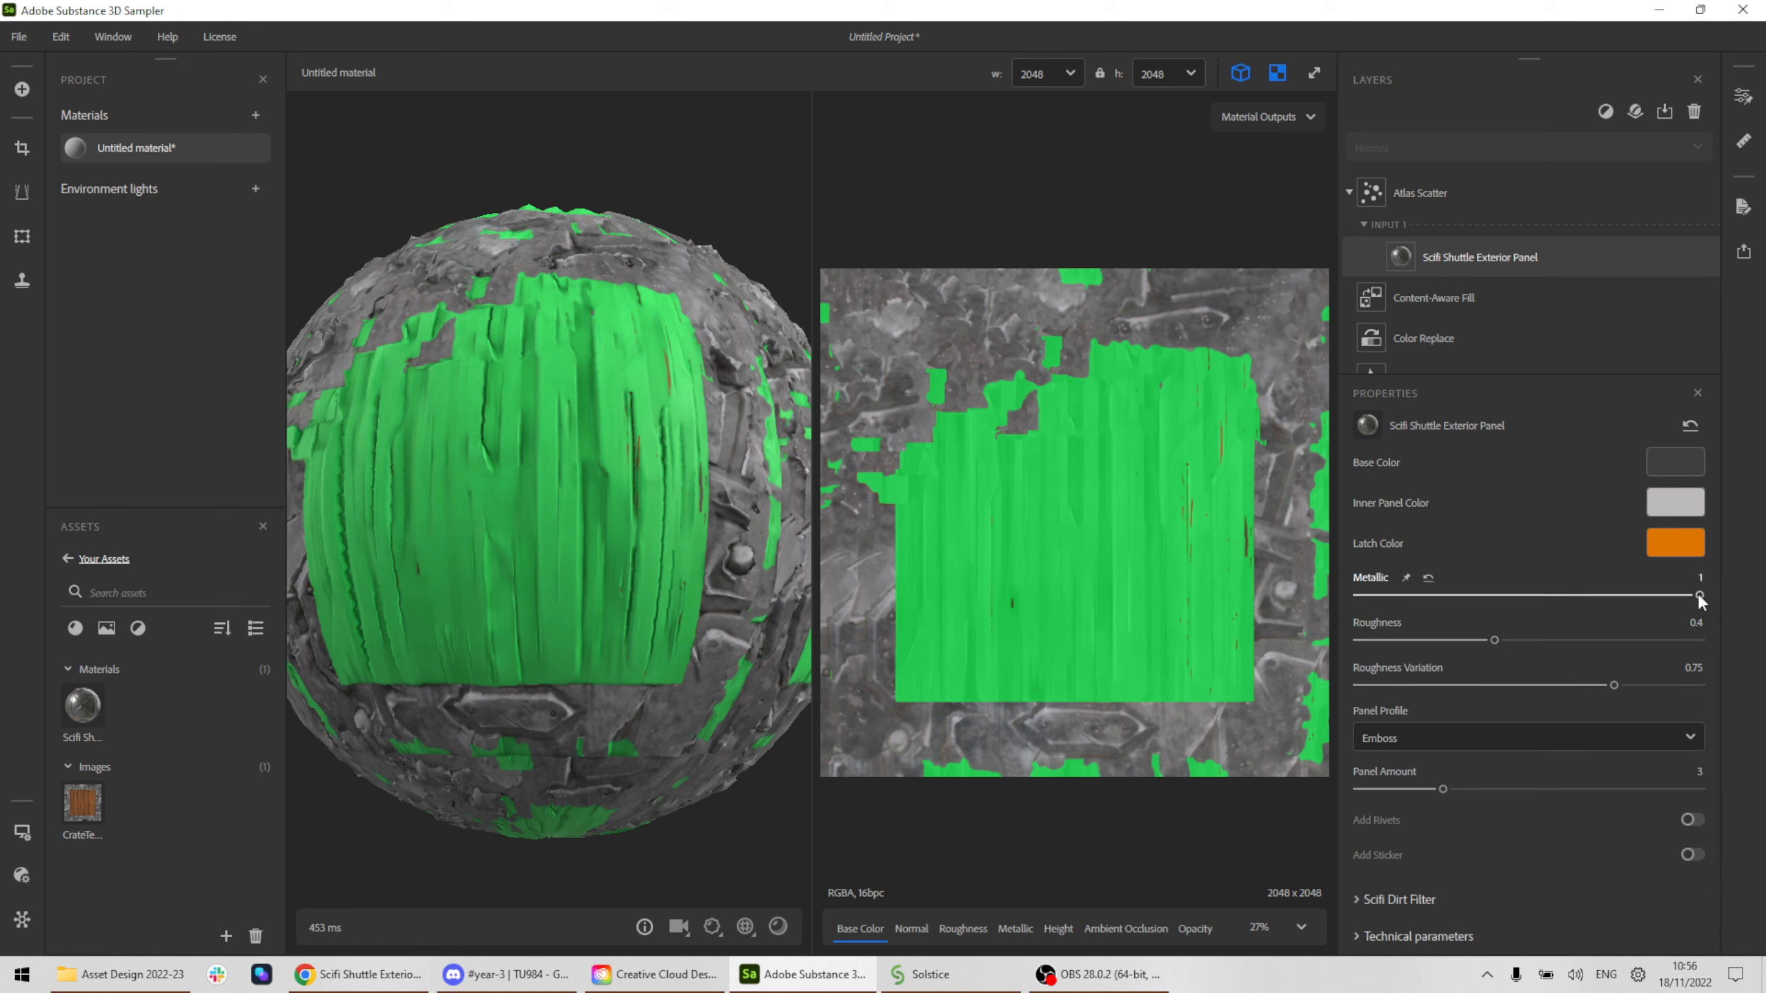
mouse_move(1699, 594)
mouse_down()
mouse_move(1580, 595)
mouse_move(1667, 595)
mouse_up()
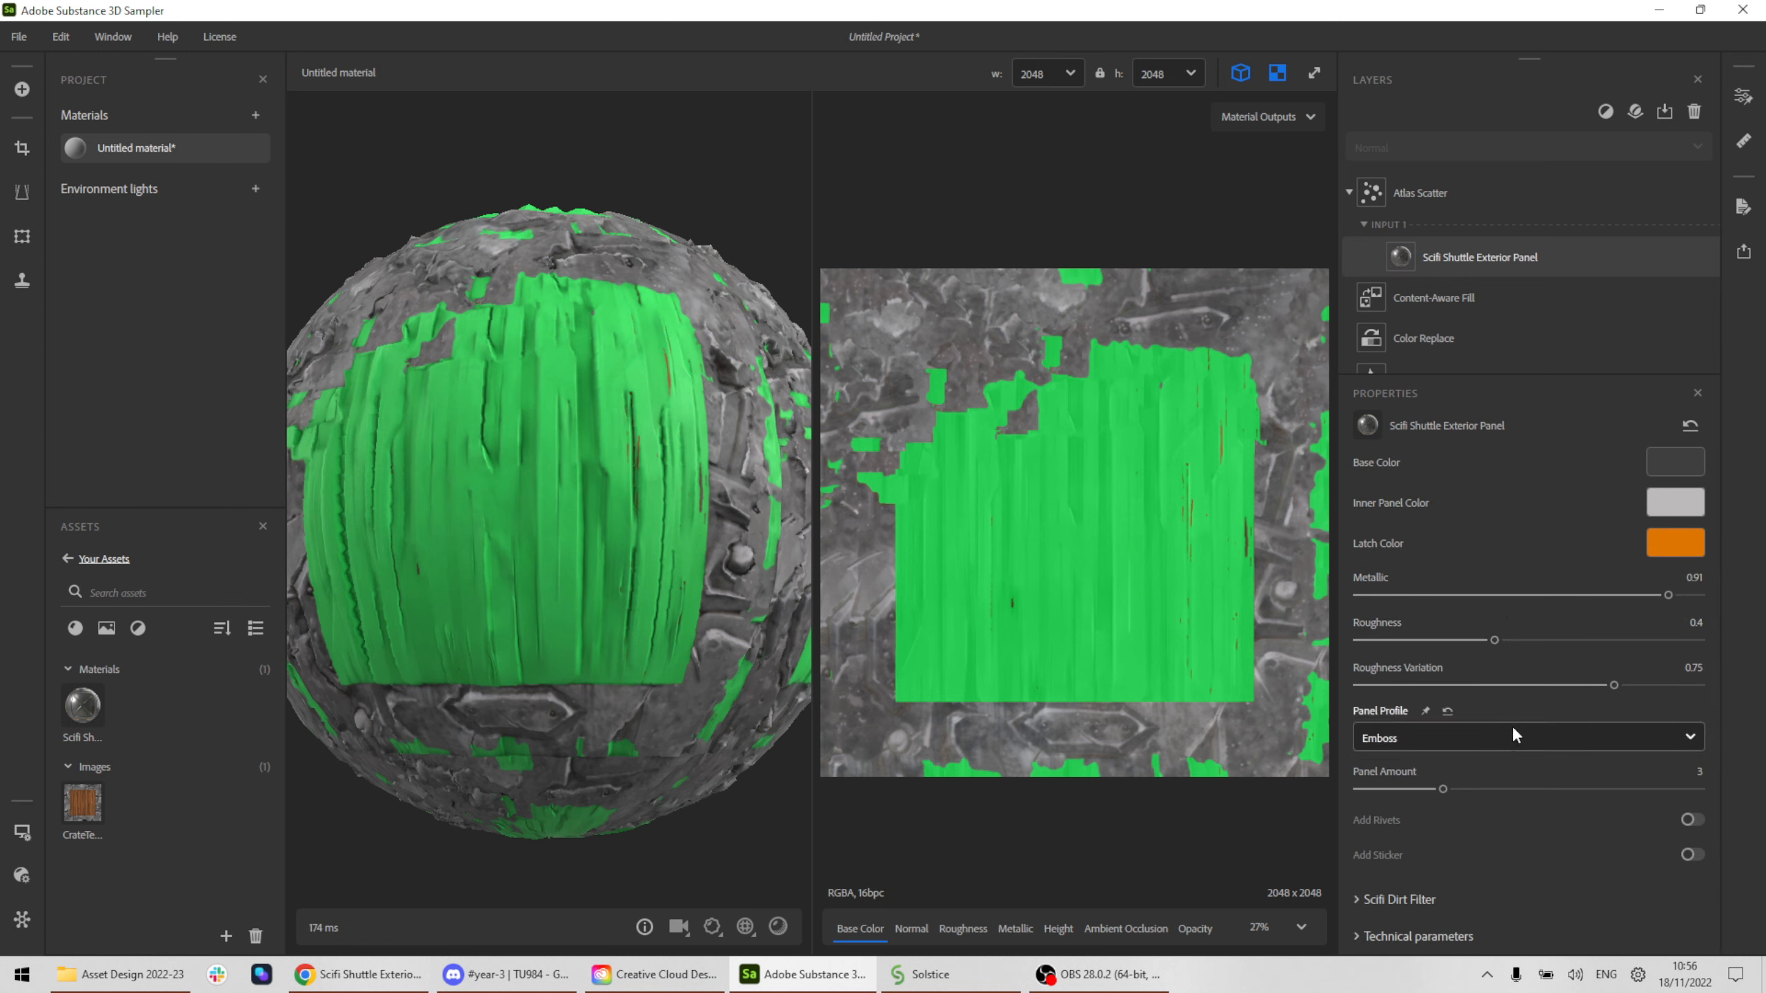
Set the Atlas Scatter's X Amount to 46, Y Amount to 41, Scale to 3 and Position Random to 1.33, keeping Height Blend.
scroll(1512, 723, up, 3)
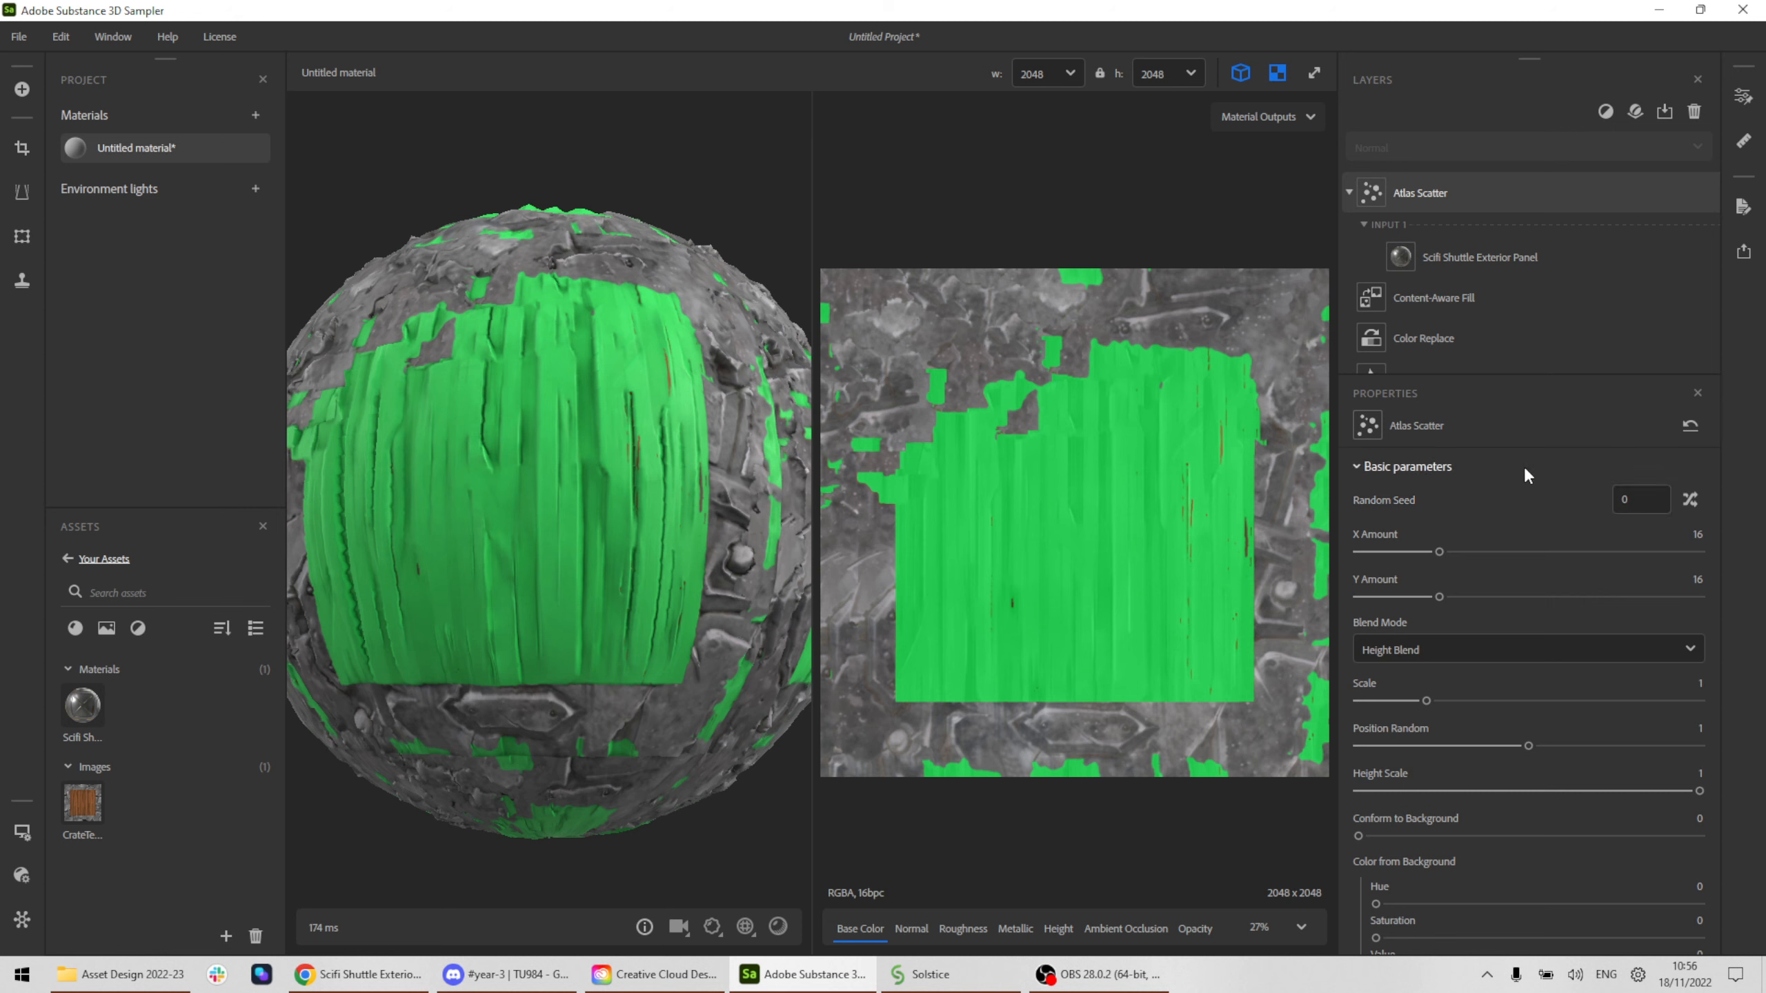
scroll(1523, 467, down, 1)
drag(1436, 485, 1603, 486)
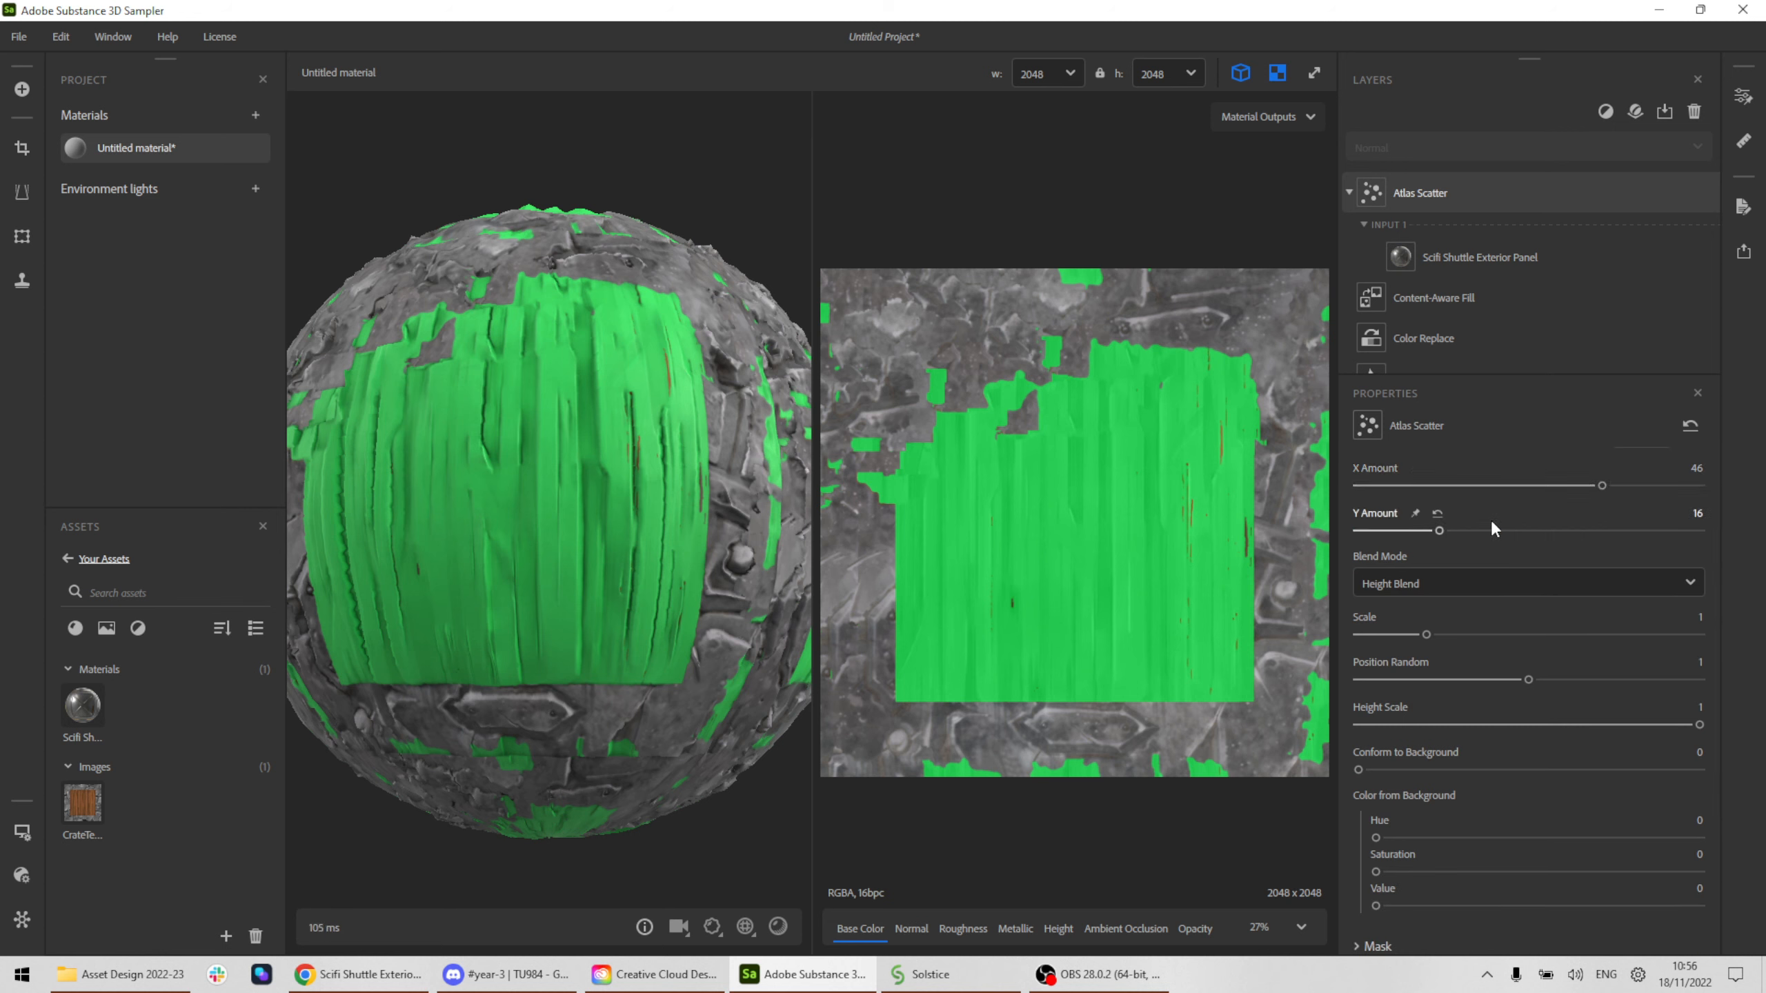
drag(1439, 530, 1575, 531)
drag(1425, 634, 1585, 679)
click(1534, 593)
click(1454, 650)
click(1470, 582)
click(1446, 625)
scroll(1512, 775, down, 3)
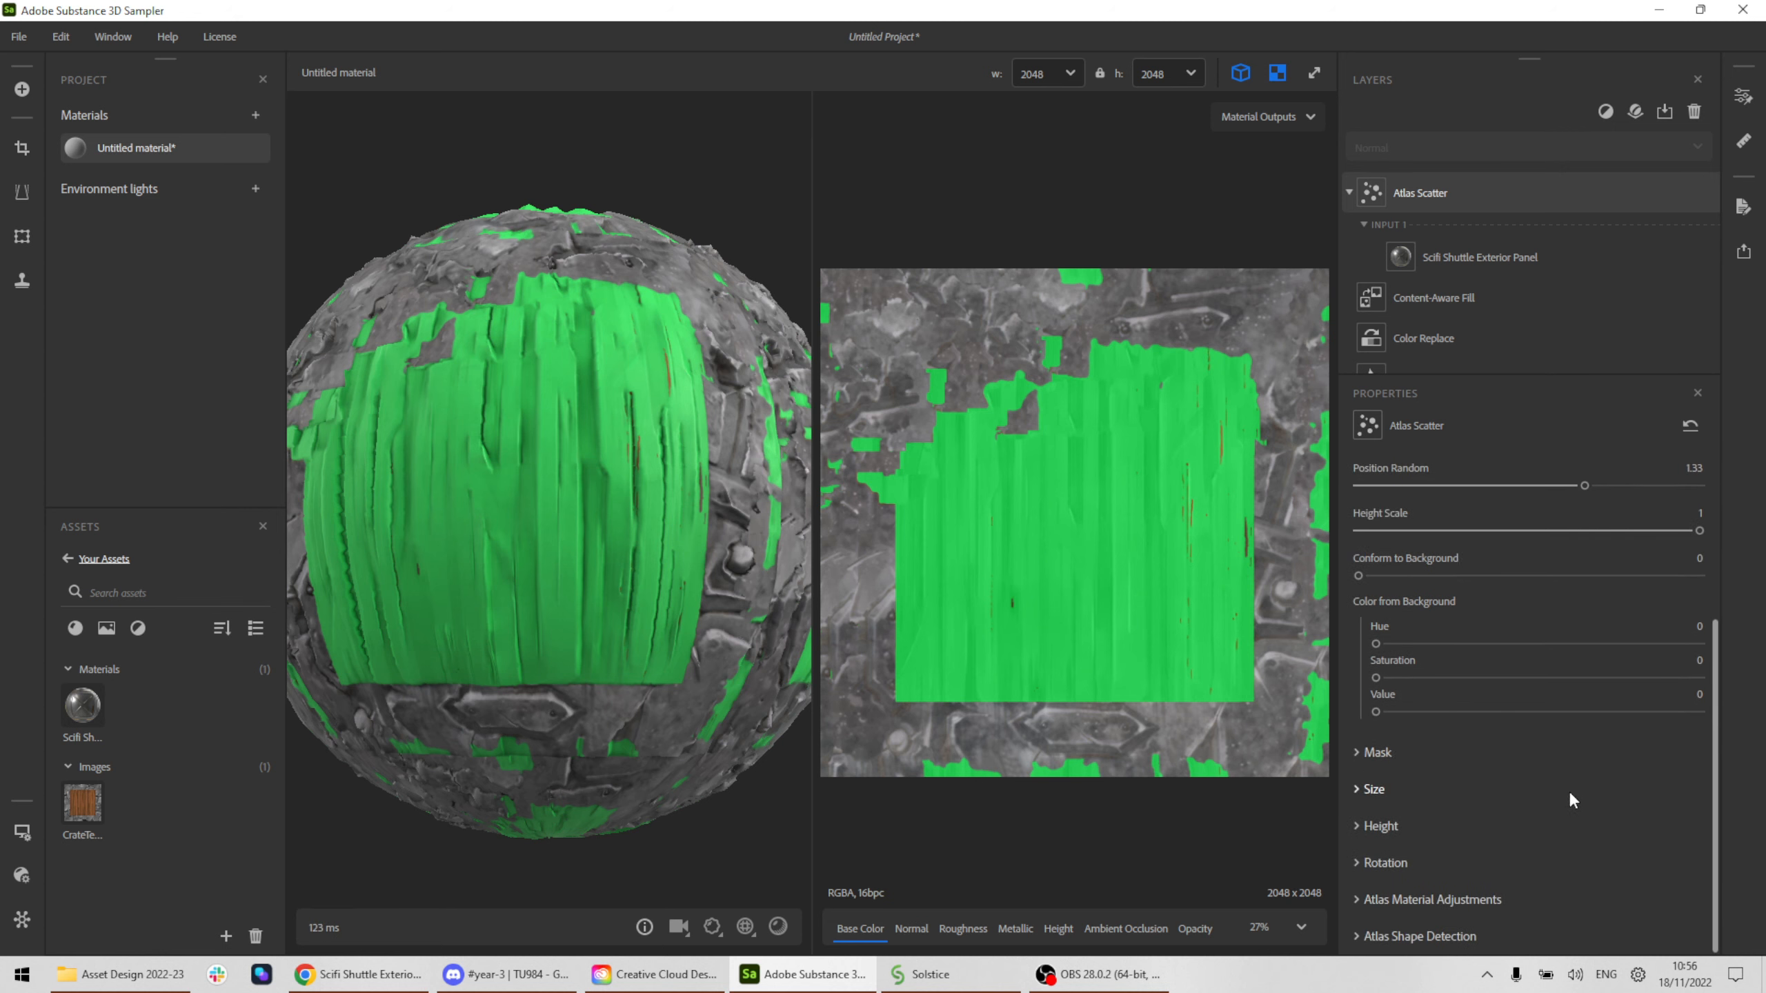
scroll(1465, 800, up, 5)
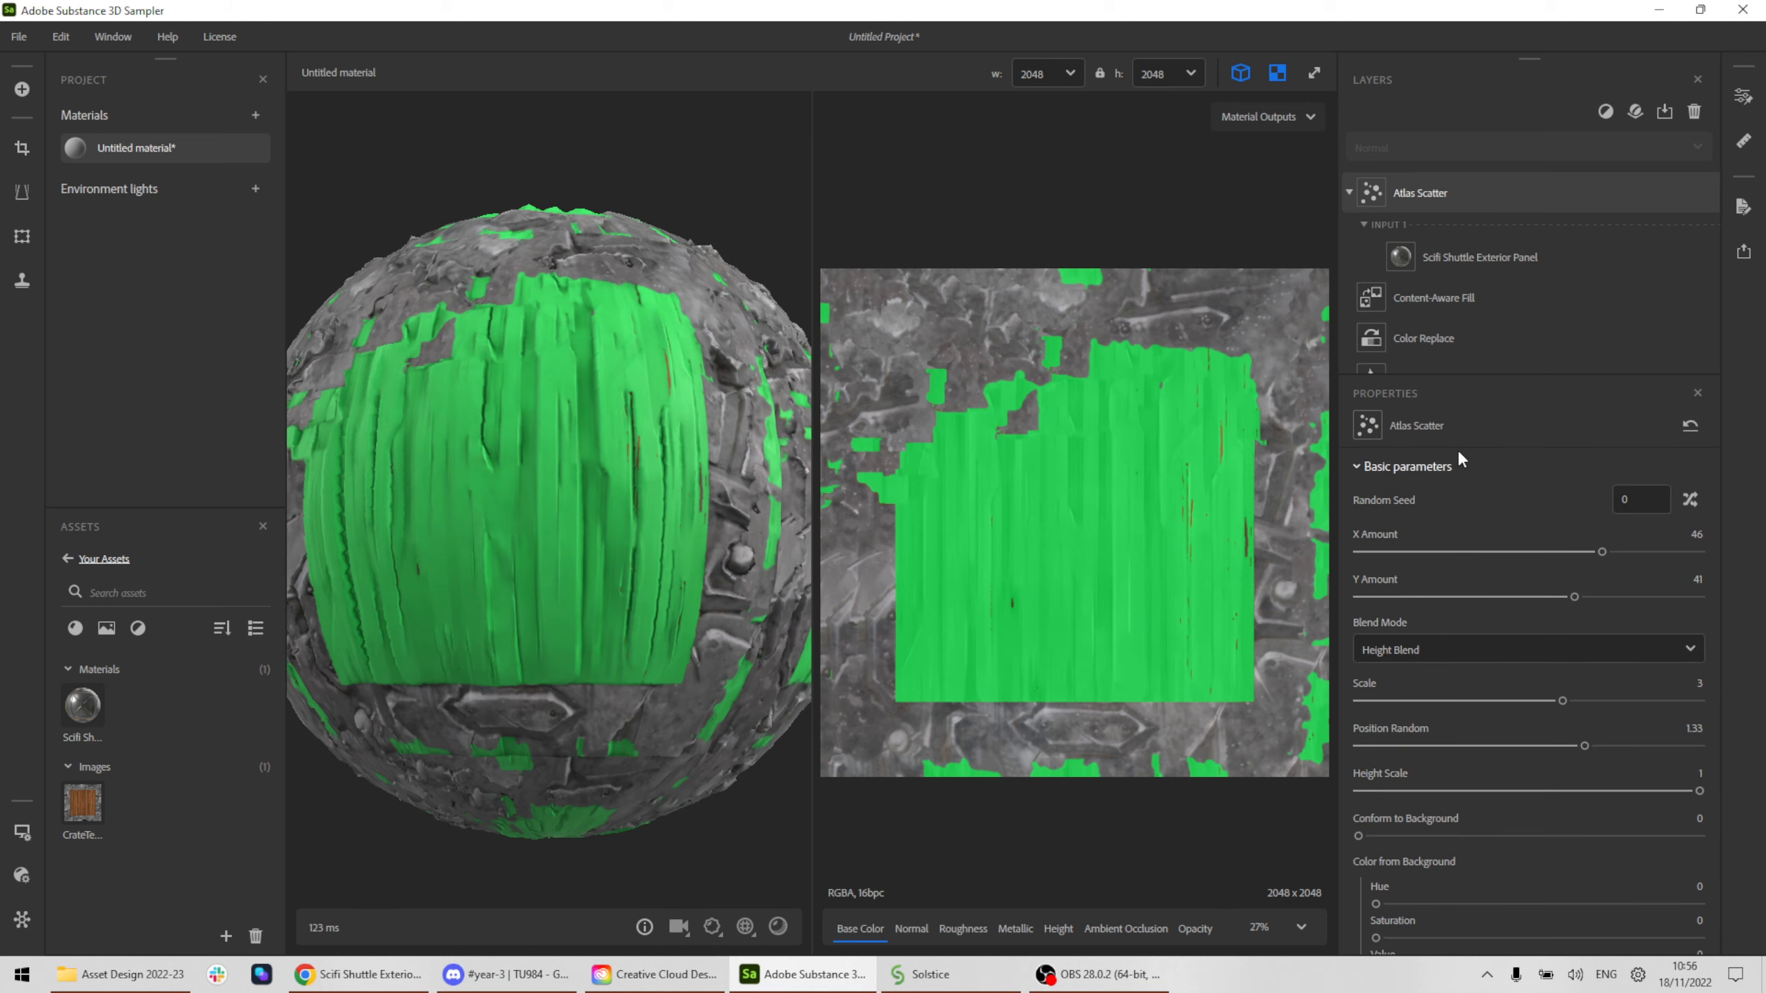
mouse_move(657, 448)
mouse_down()
mouse_move(716, 547)
mouse_move(670, 447)
mouse_move(636, 459)
mouse_up()
scroll(636, 458, up, 5)
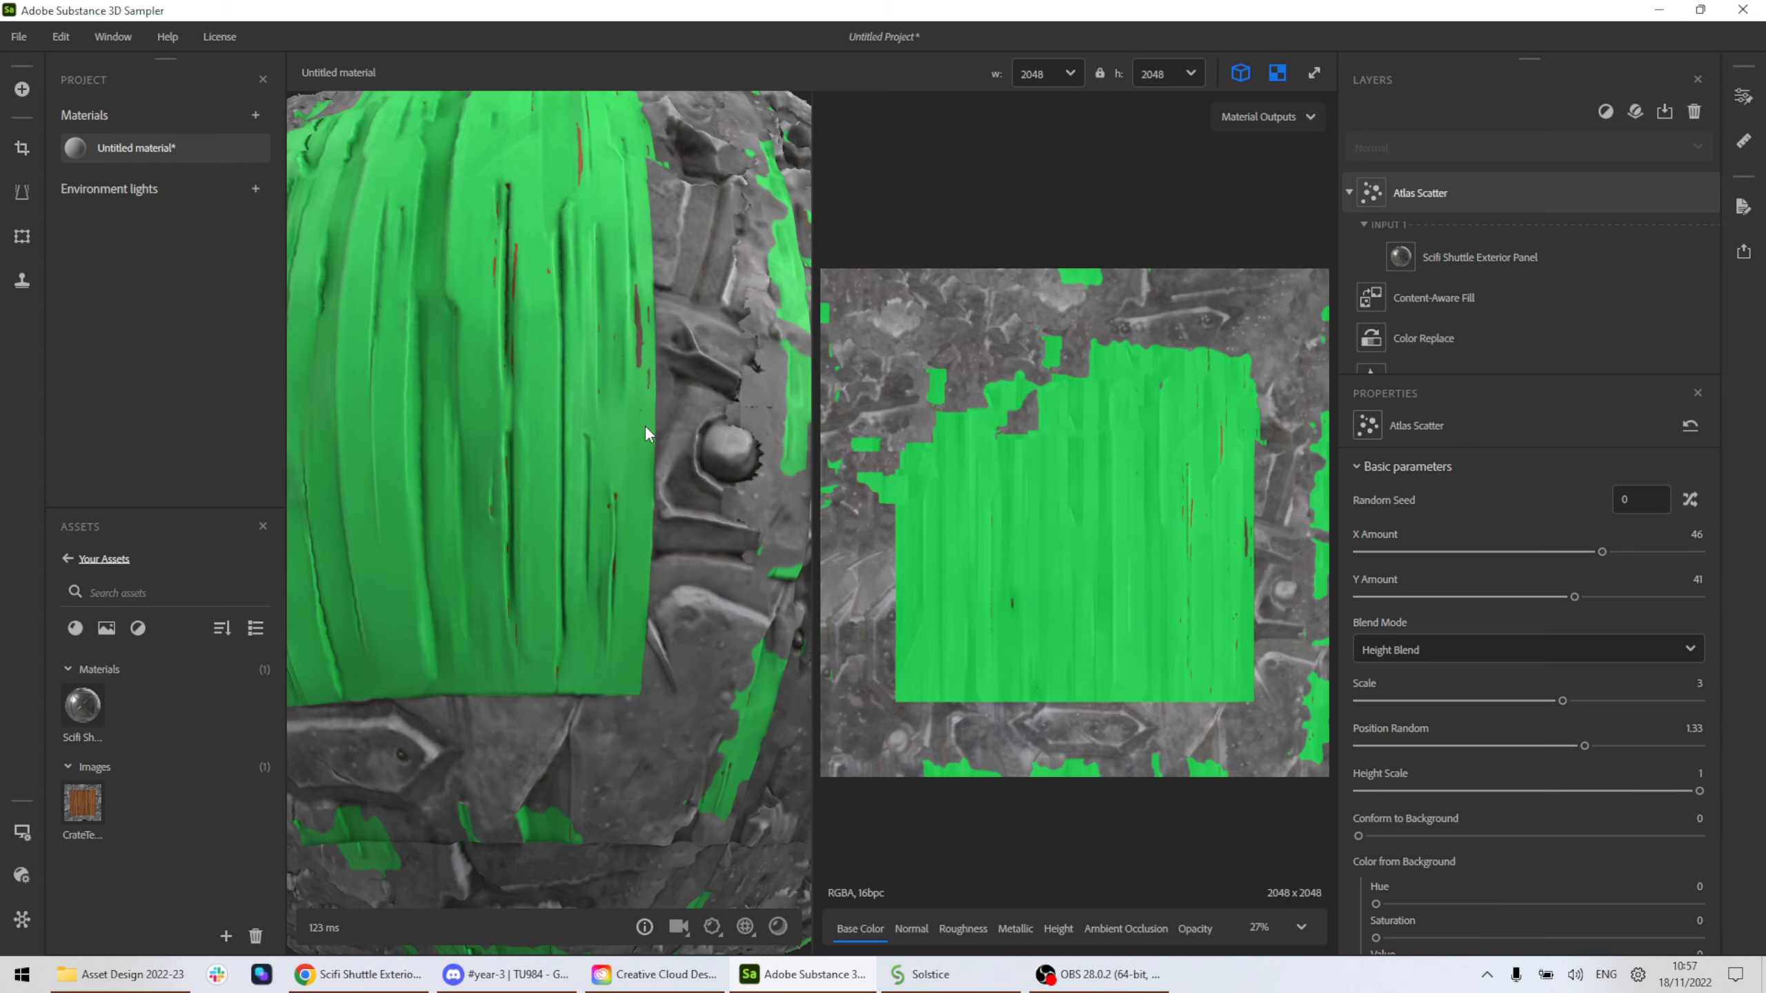
scroll(644, 425, down, 5)
click(1743, 95)
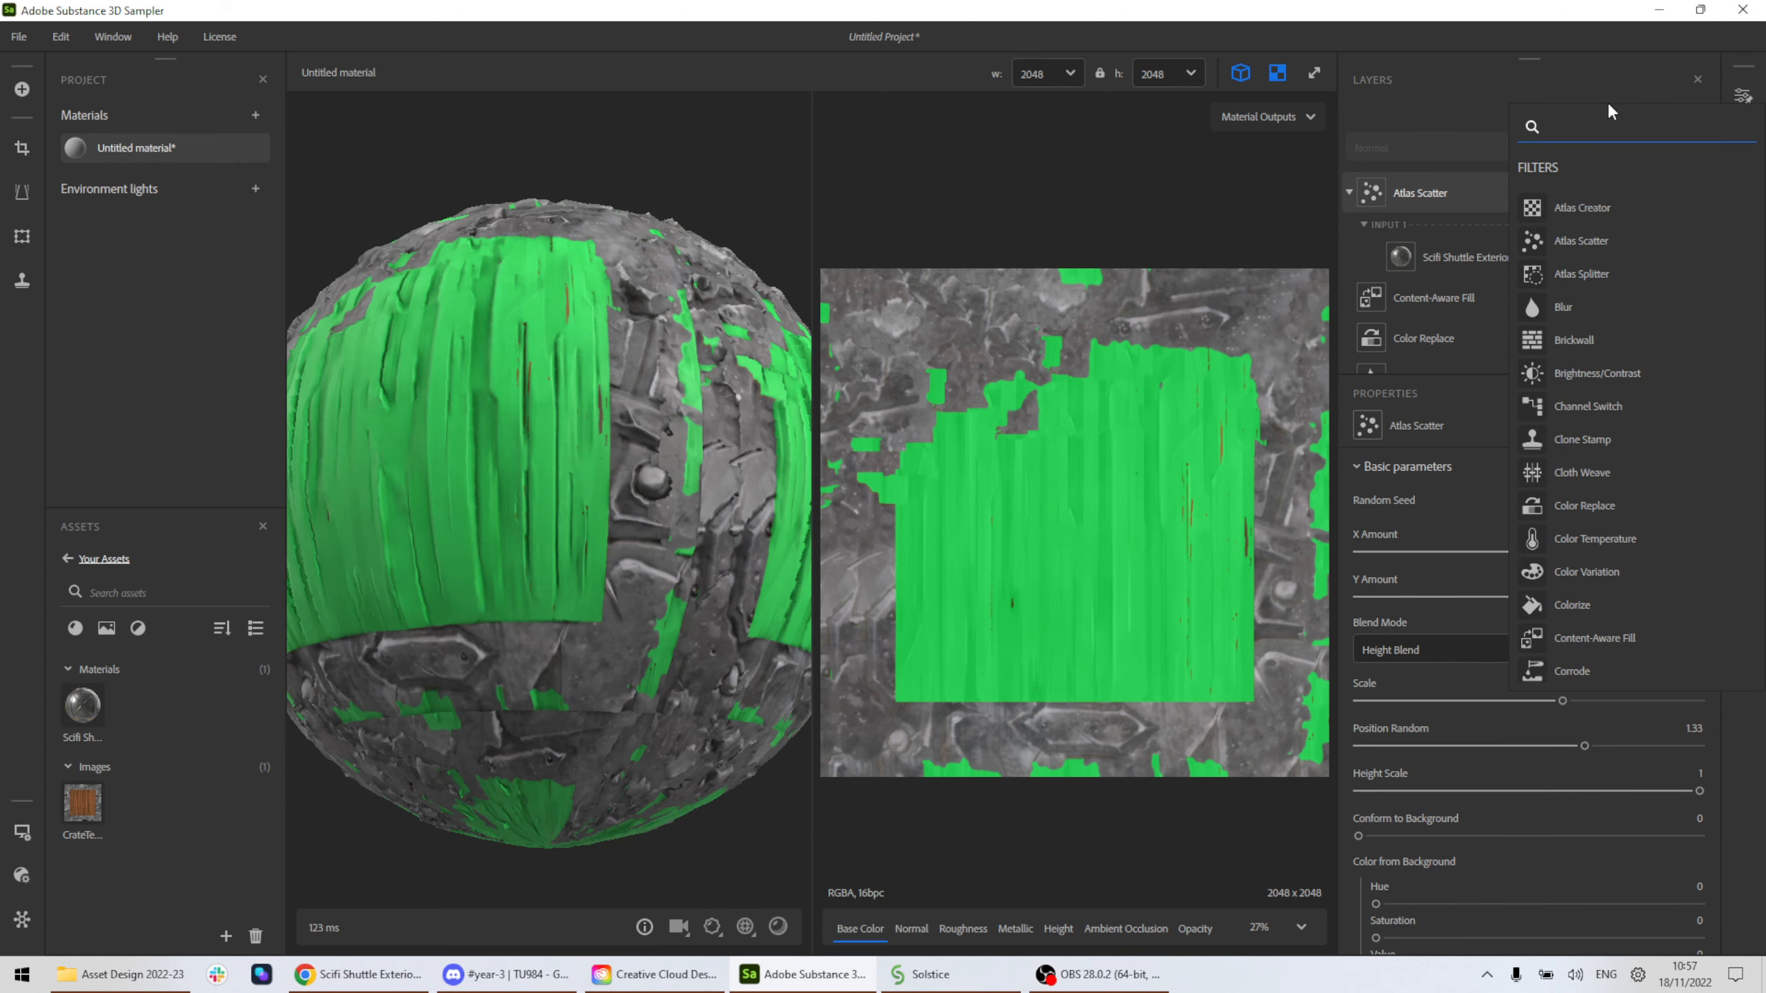
Delete the Atlas Scatter layer and add the Scifi Shuttle Exterior Panel material as the top layer above Content-Aware Fill.
click(1436, 201)
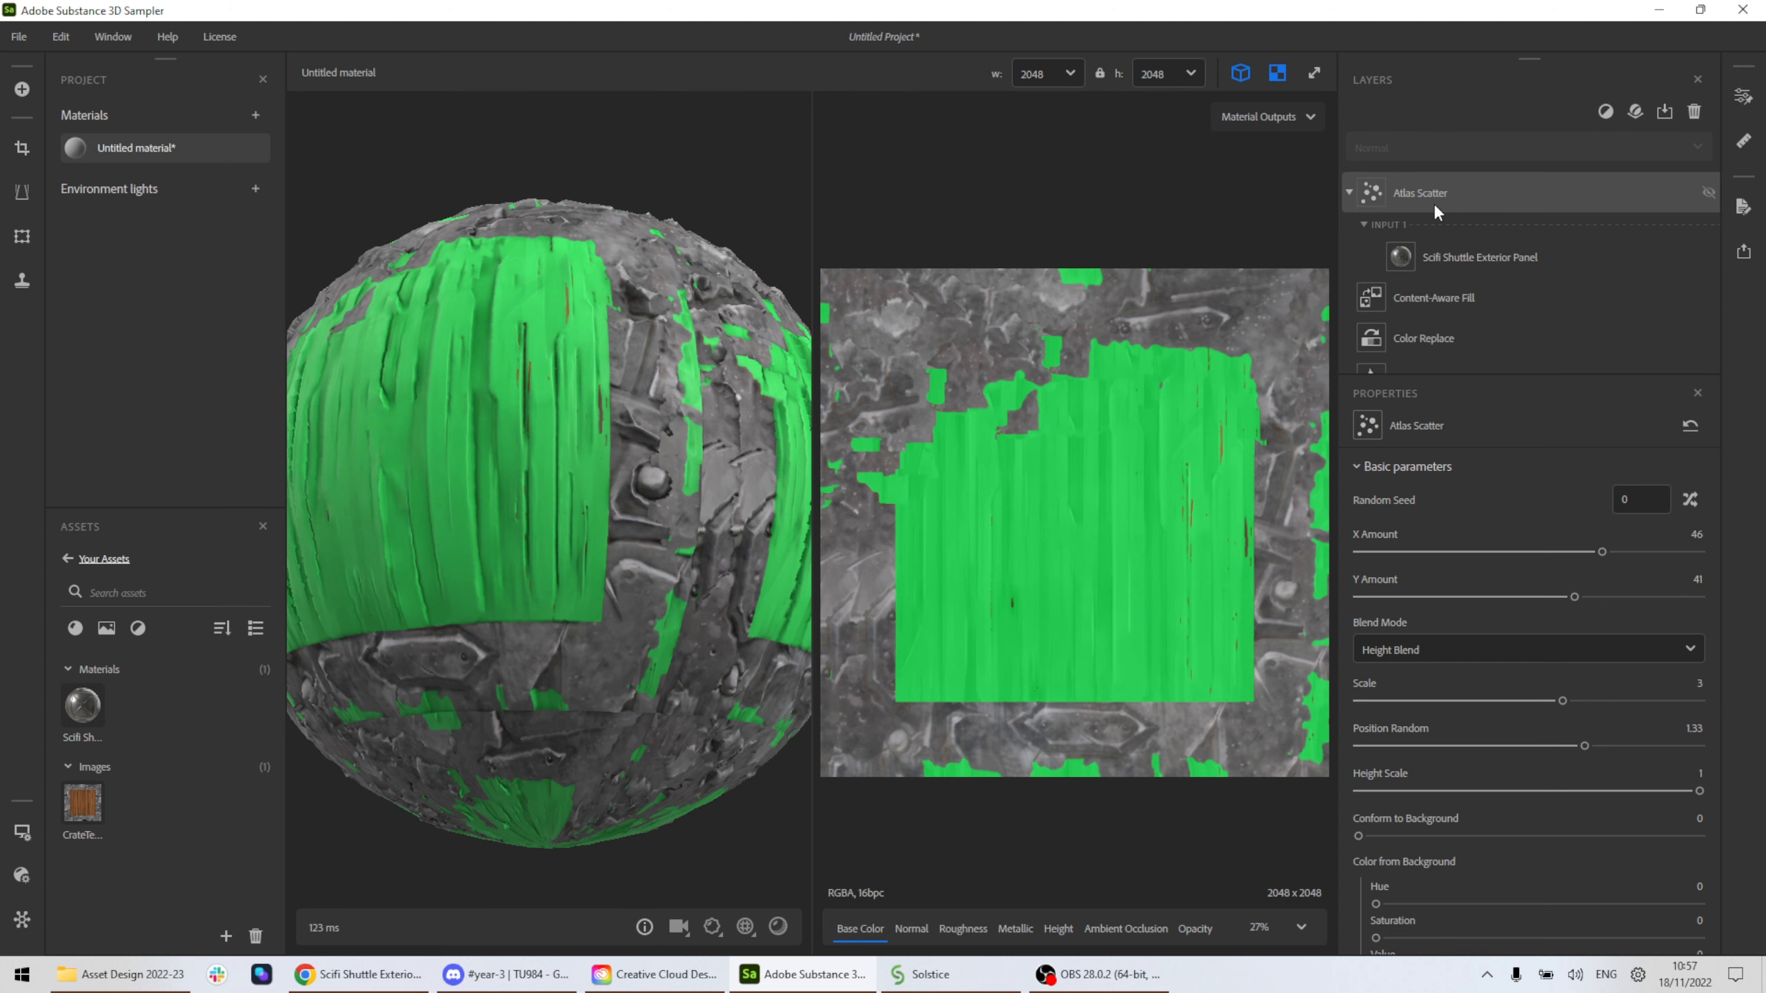
key(Delete)
drag(82, 705, 1551, 179)
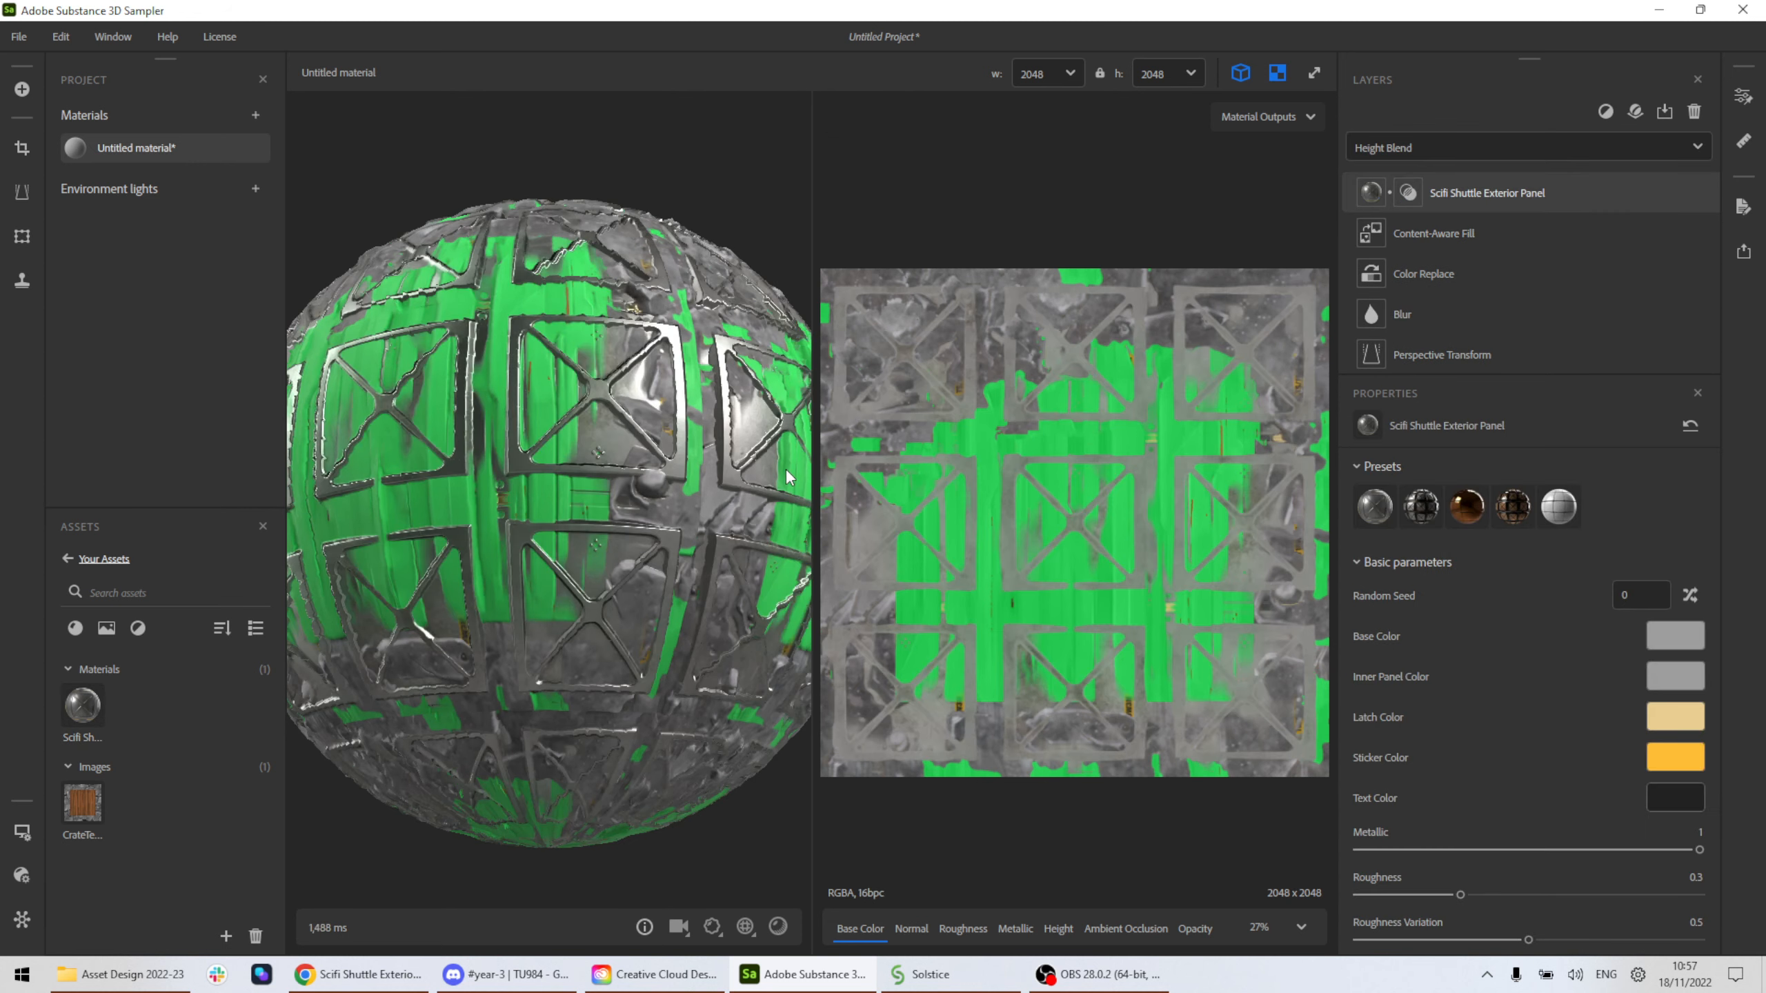
drag(635, 407, 648, 469)
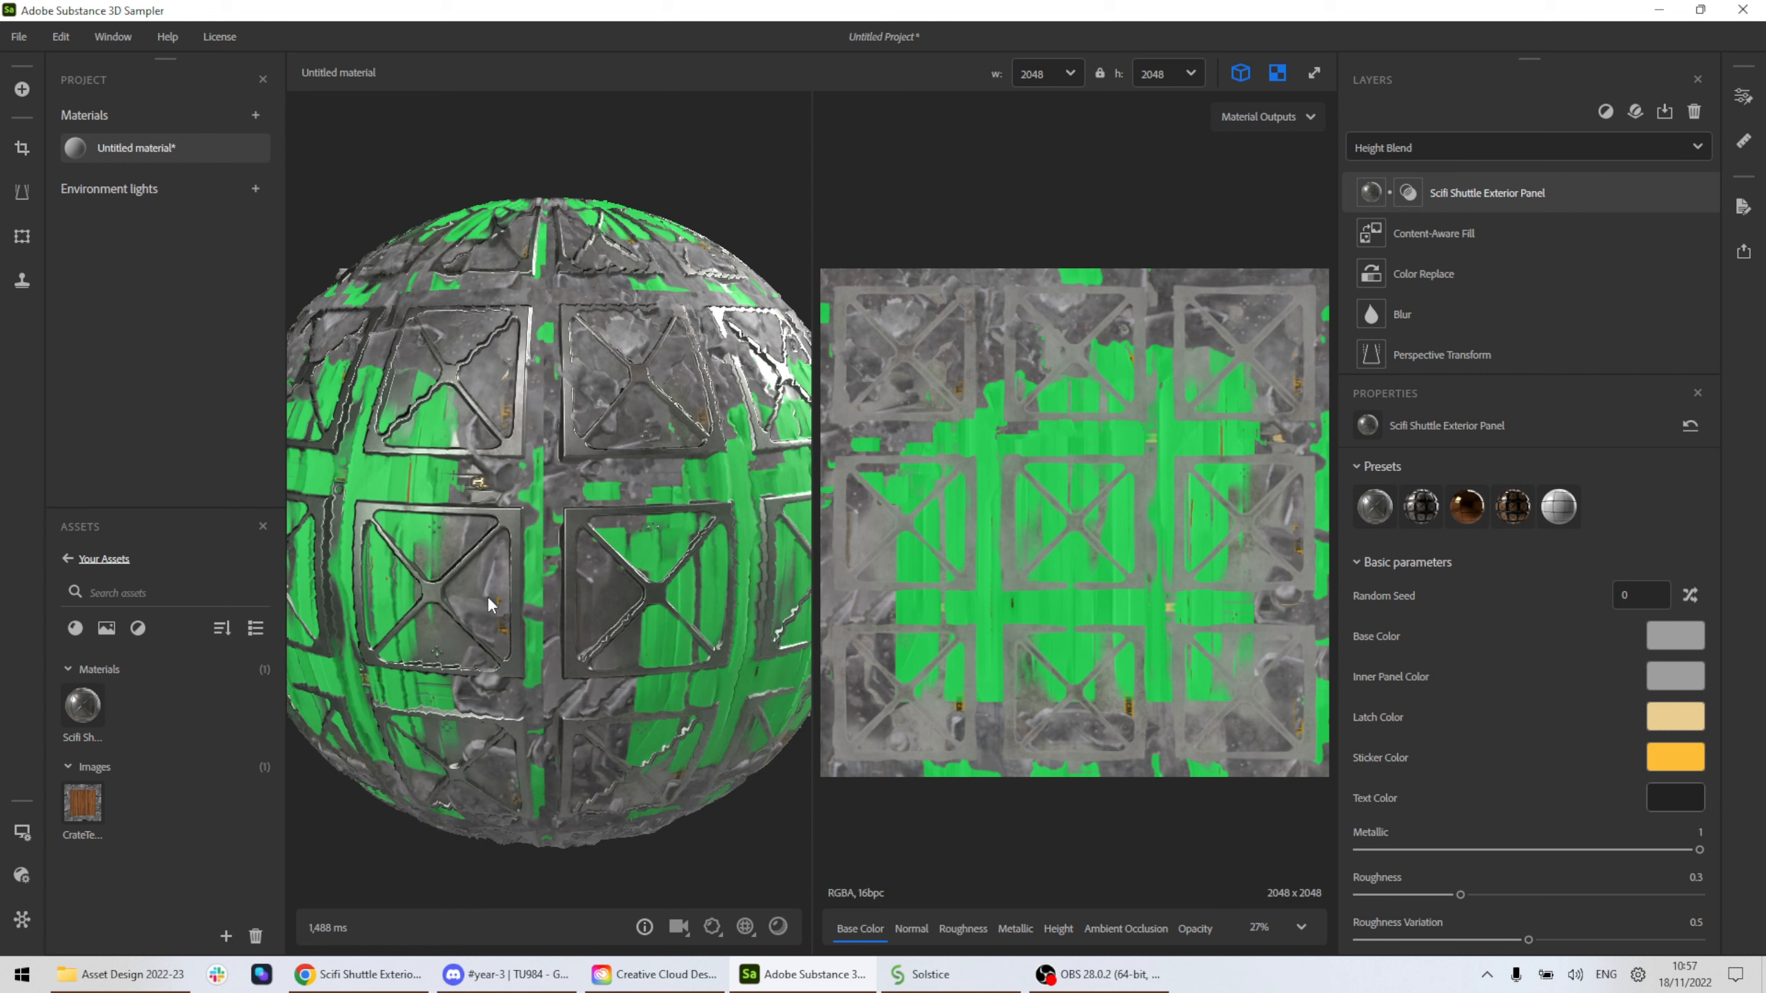
drag(598, 431, 601, 387)
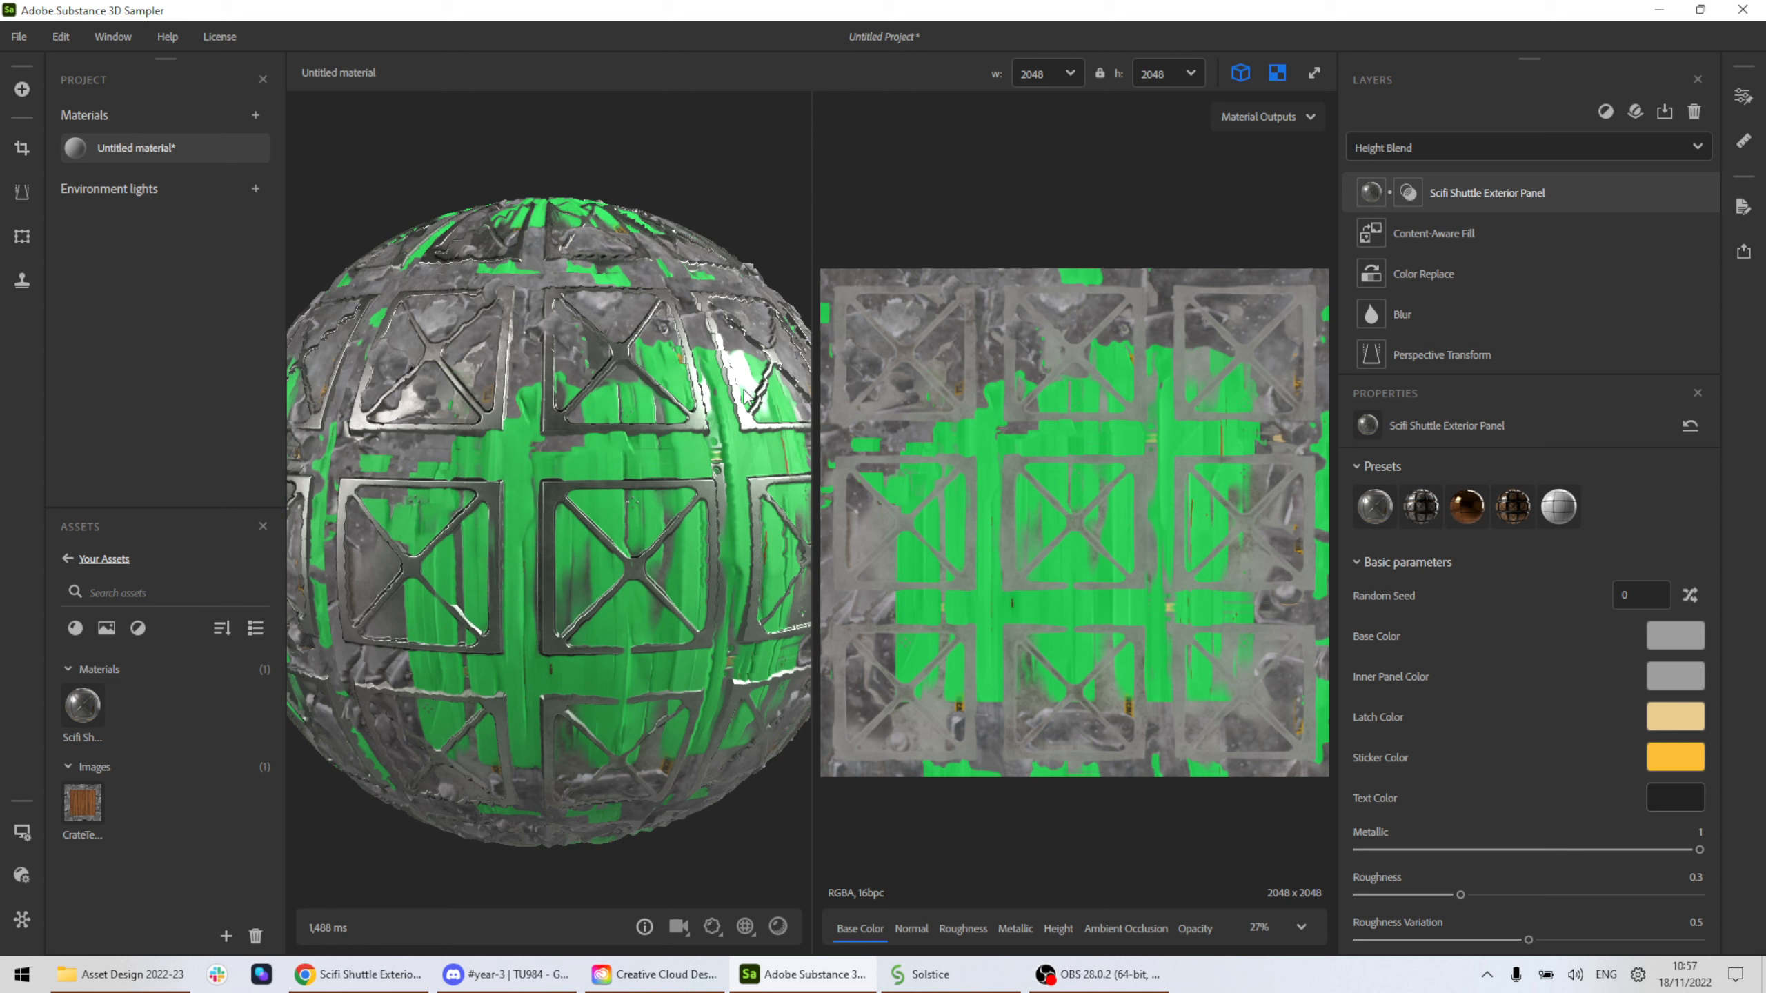
drag(731, 441, 813, 436)
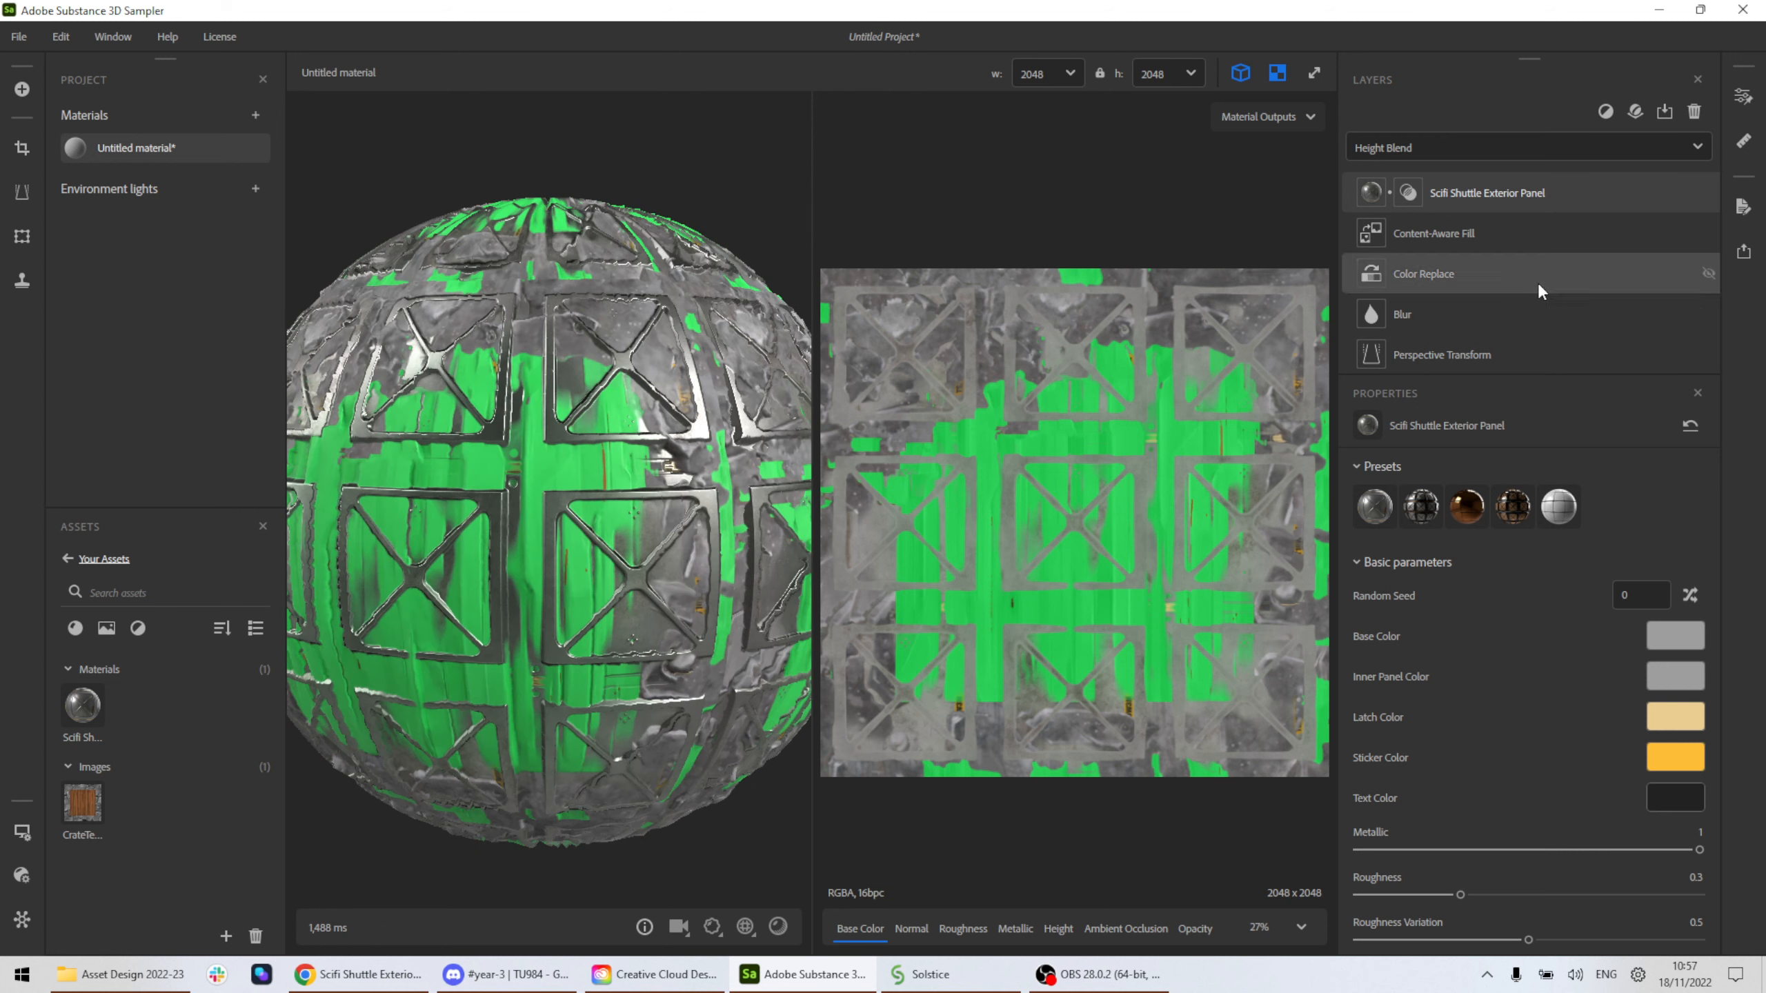
Try the panel material's Embossed Dark Panel preset, and settle on the fourth preset with dark frames and copper-orange inner panels.
click(1419, 525)
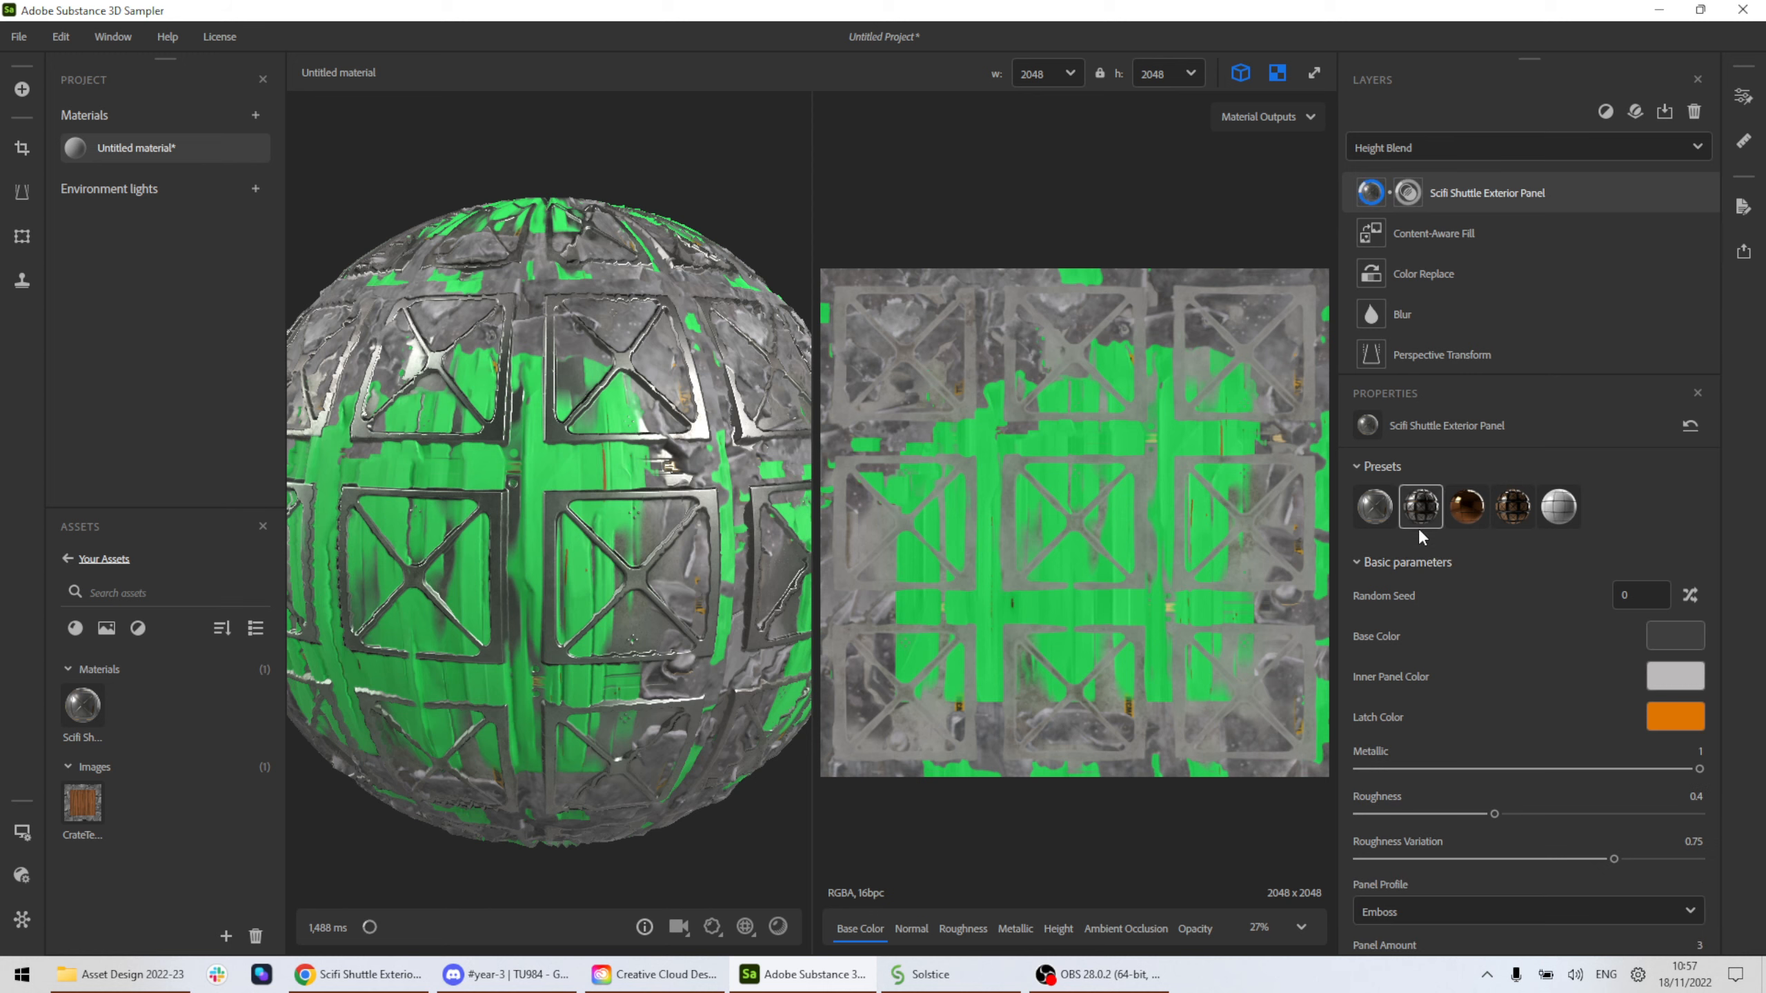
drag(608, 501, 725, 466)
click(1507, 510)
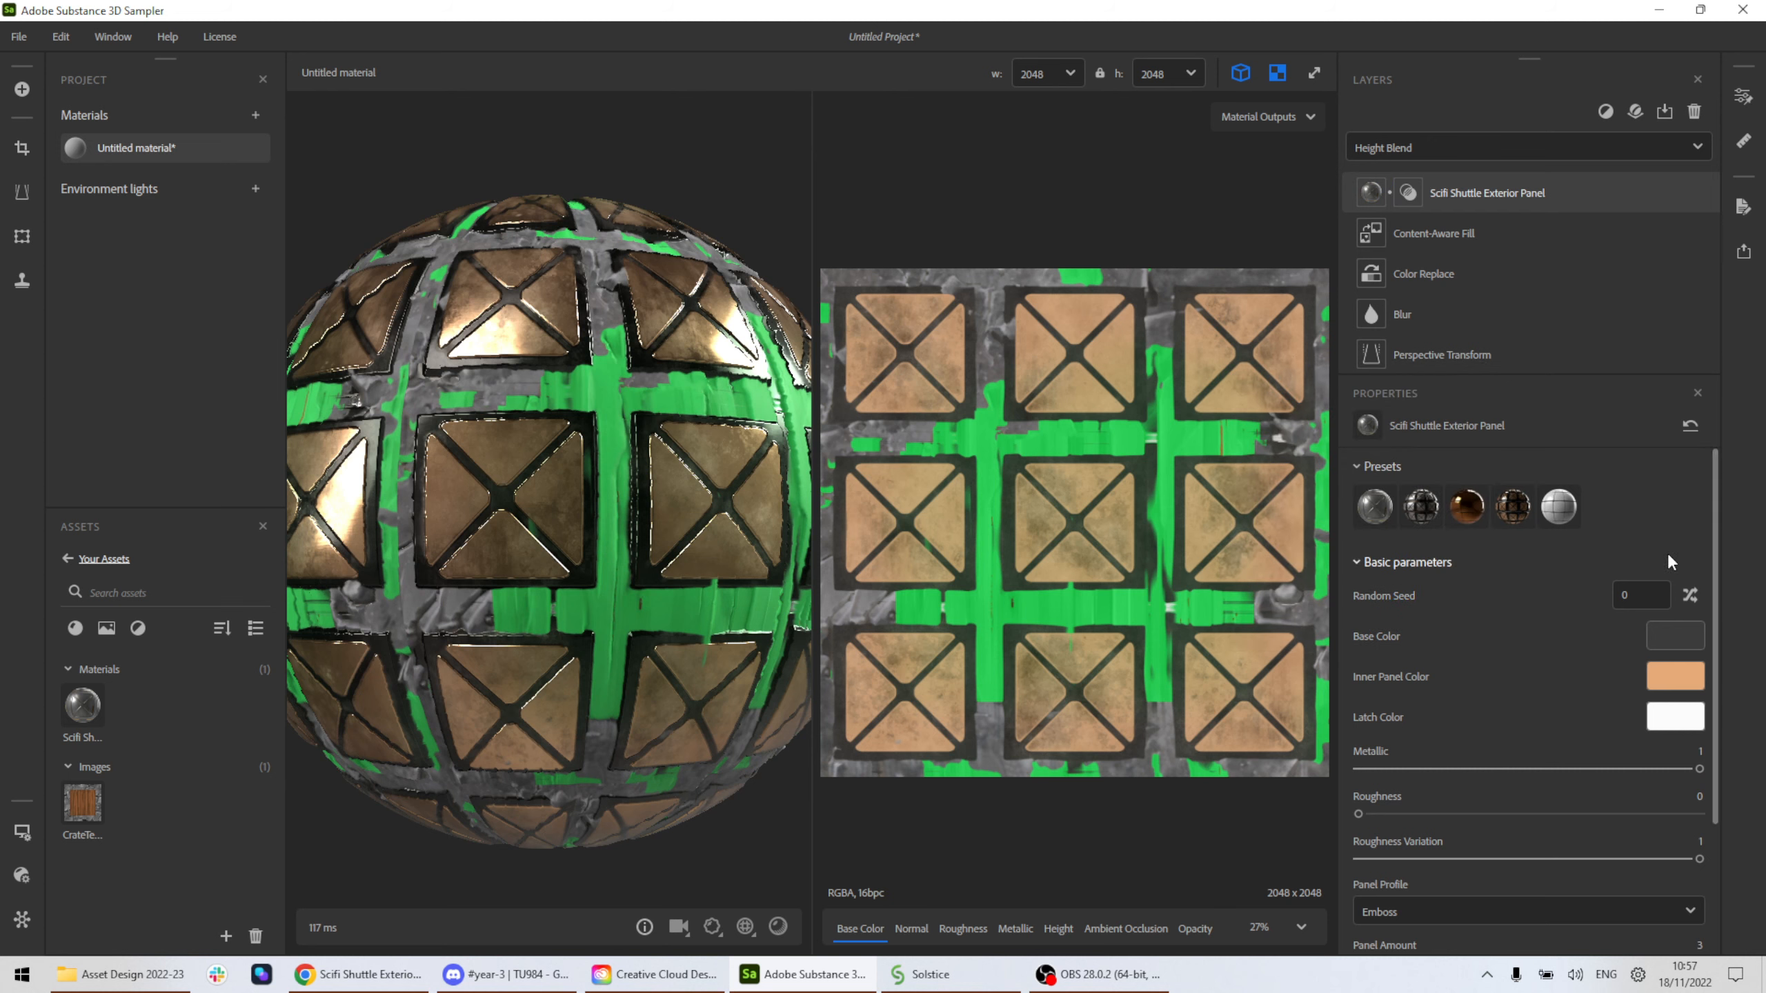
Review the Scifi Shuttle Exterior Panel's basic parameters and preview, and expand its Technical parameters to examine them.
scroll(1667, 577, down, 2)
scroll(1667, 595, down, 1)
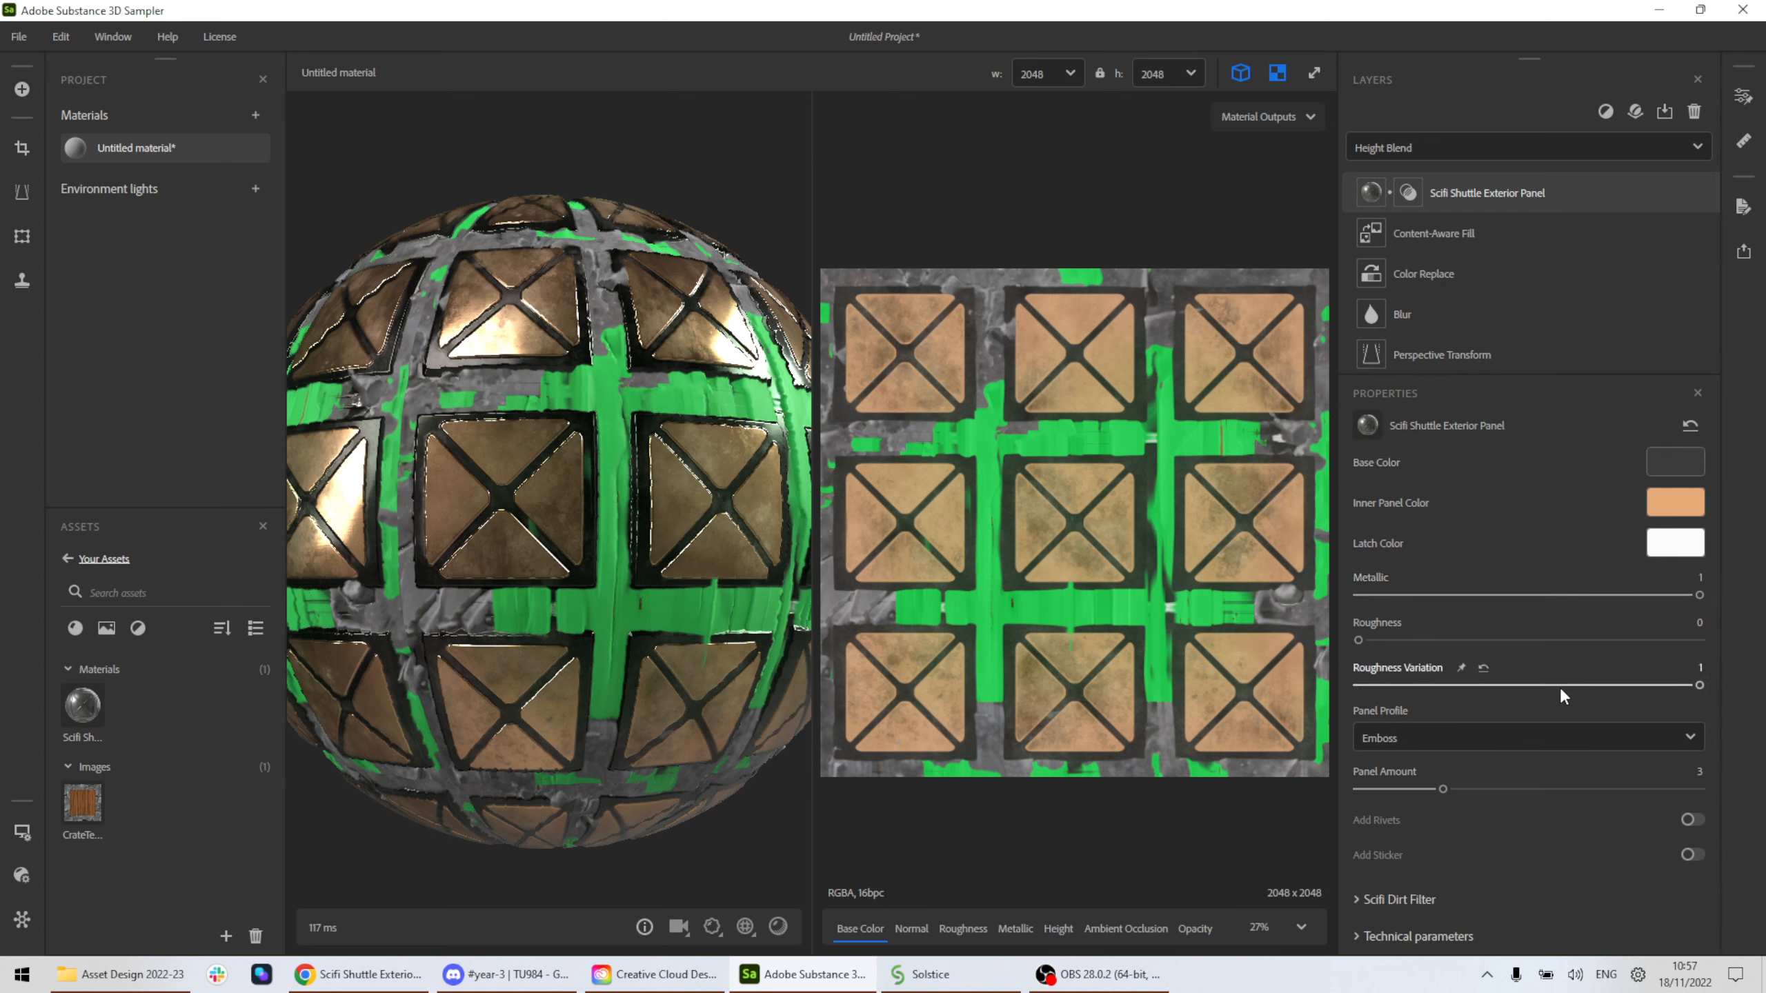
scroll(514, 531, down, 5)
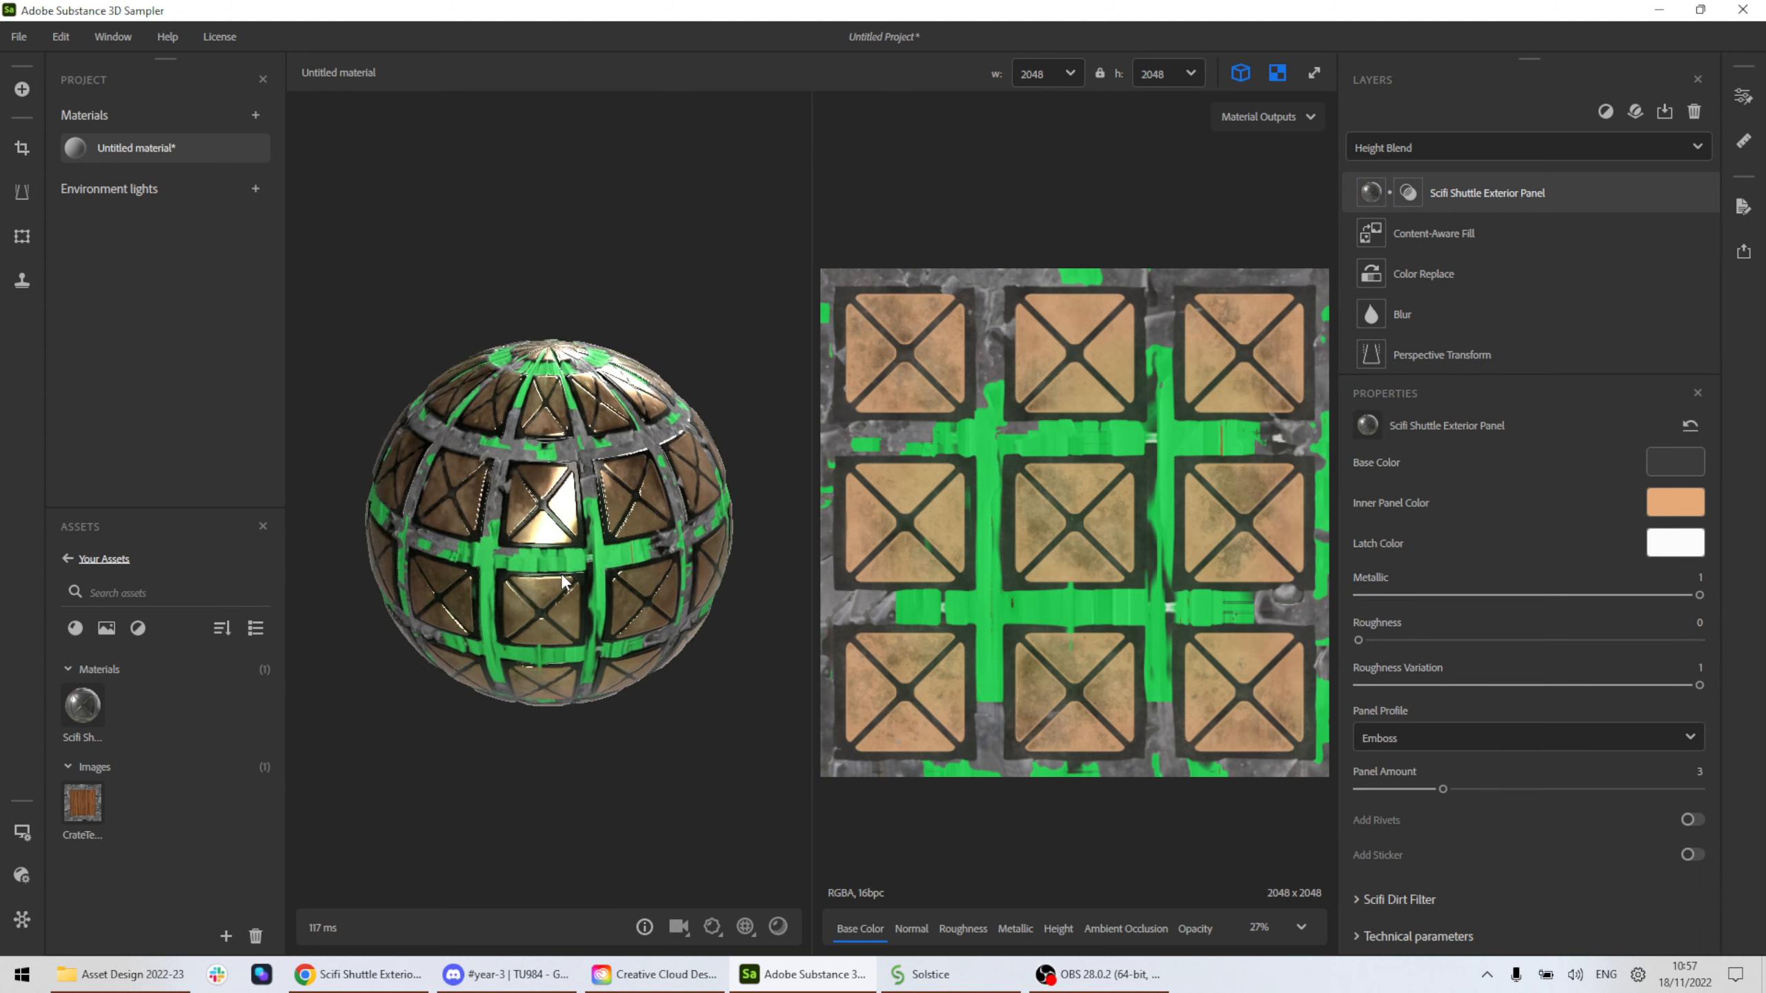
scroll(1509, 494, up, 3)
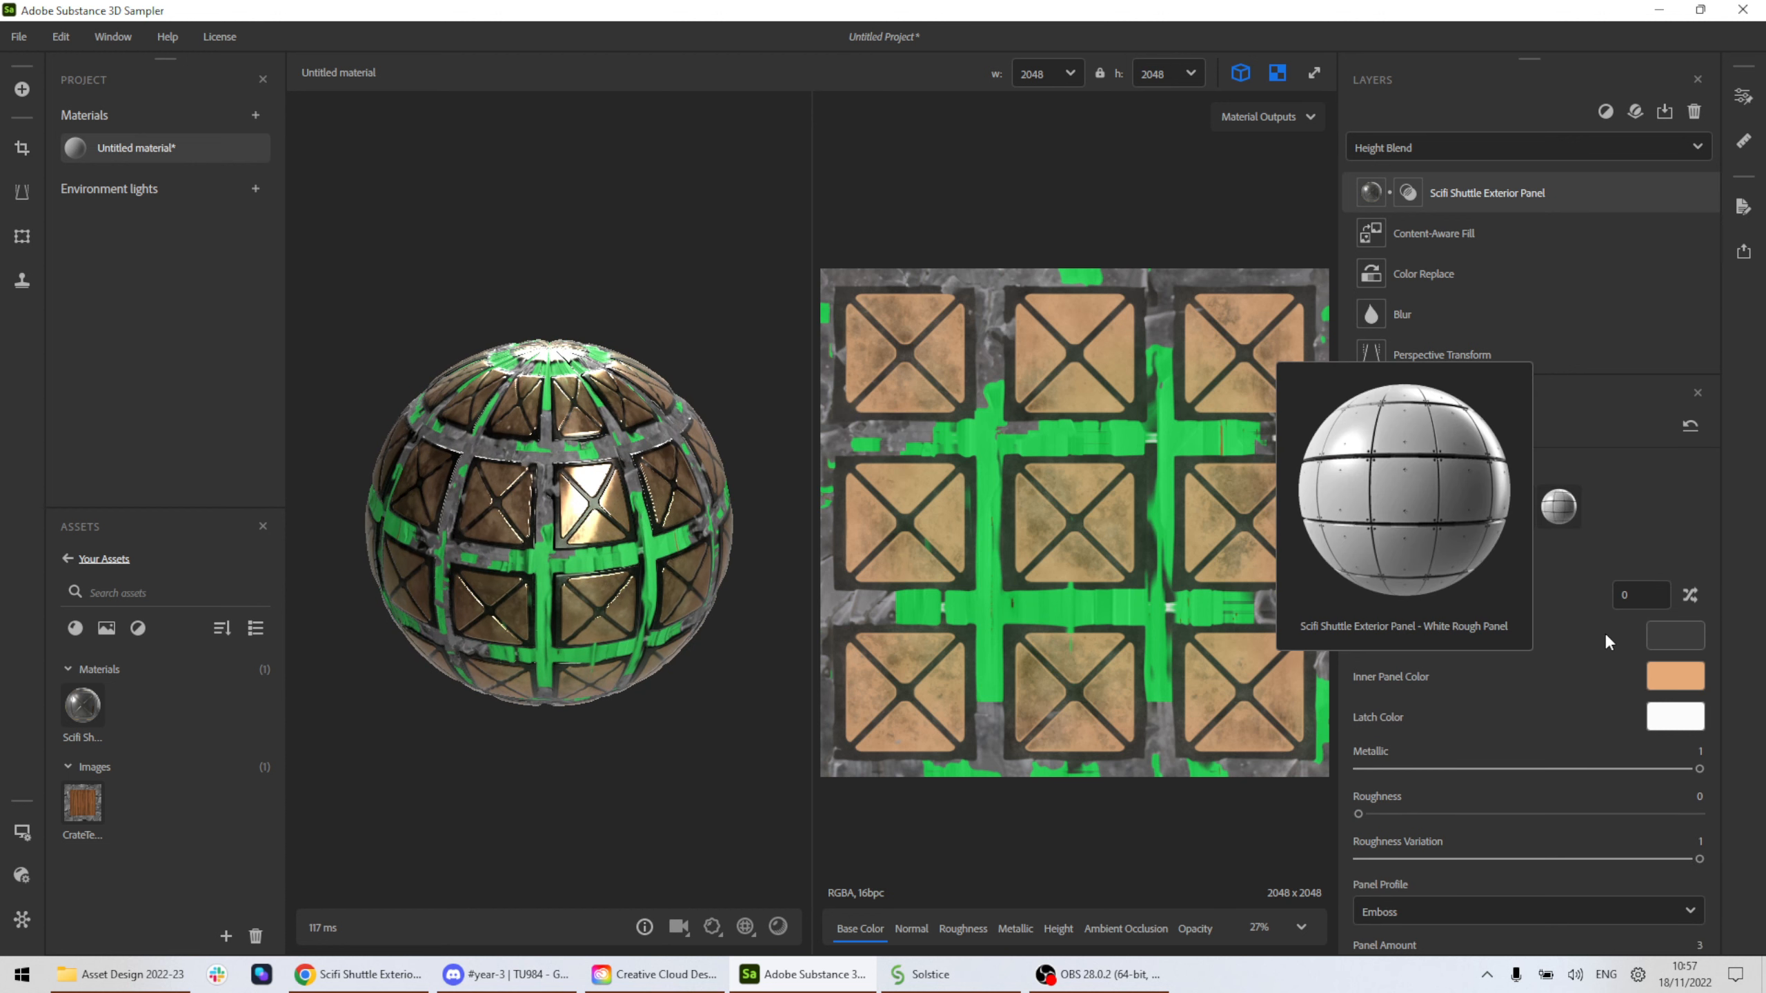
scroll(1539, 621, down, 3)
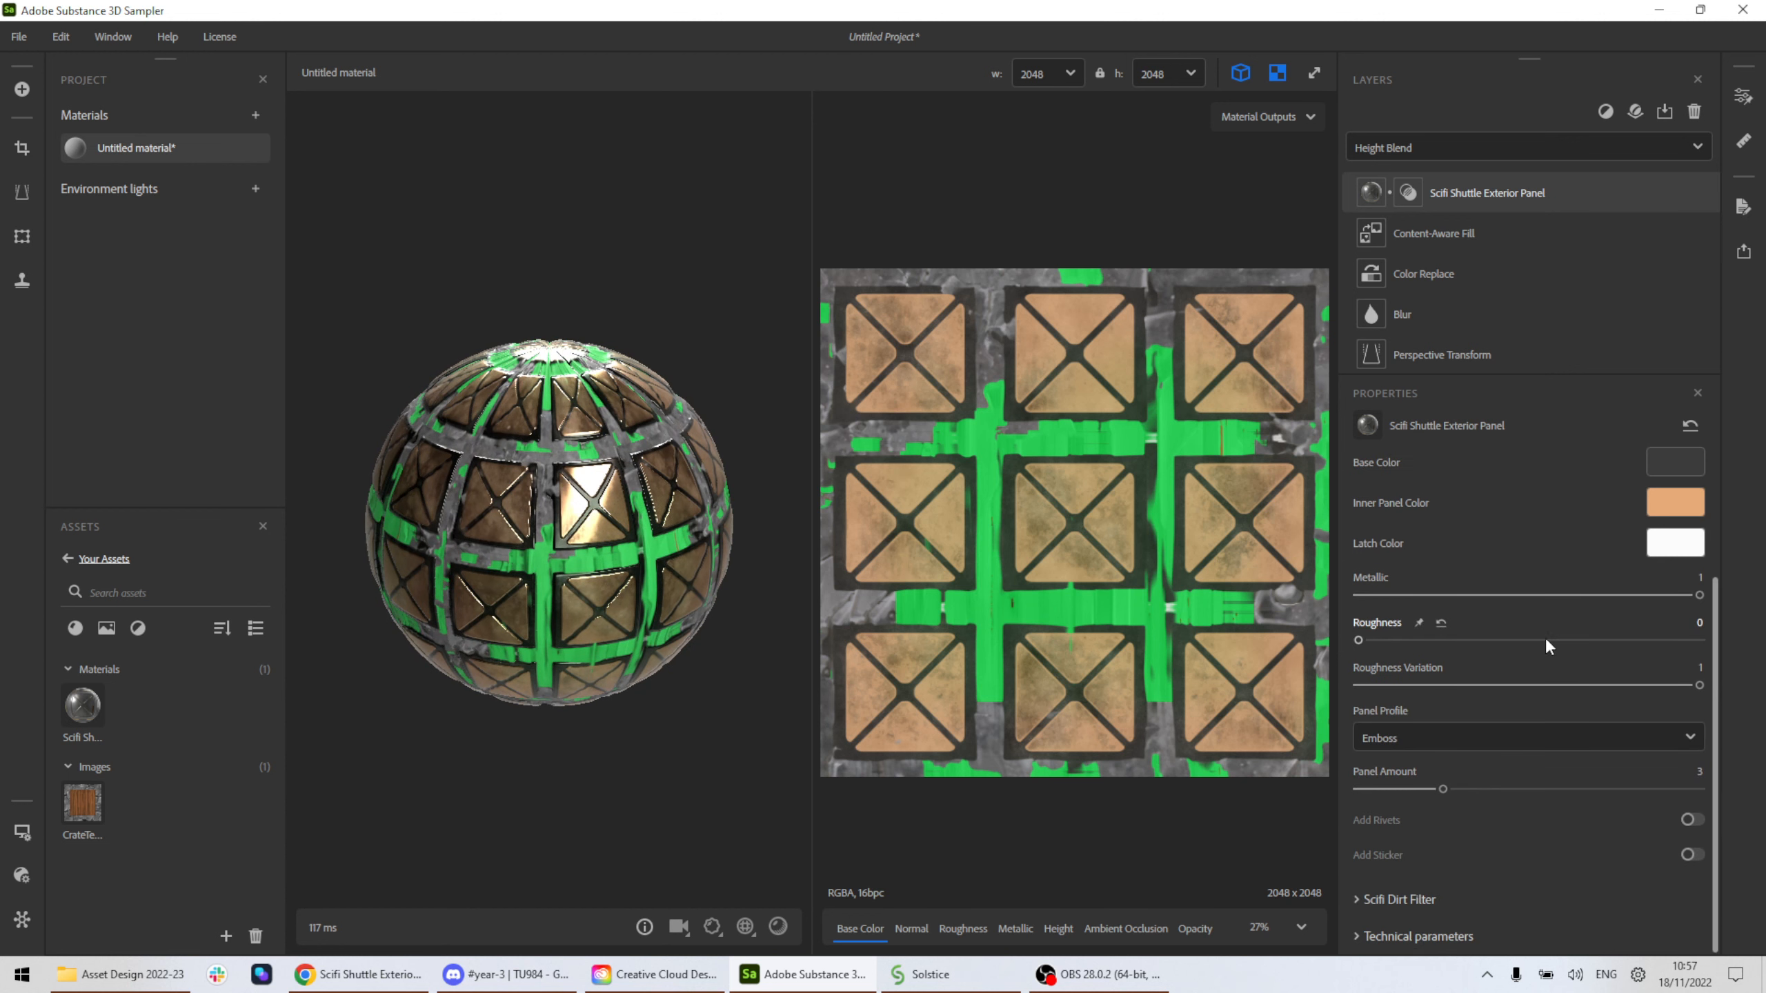
click(1418, 936)
scroll(1593, 649, down, 5)
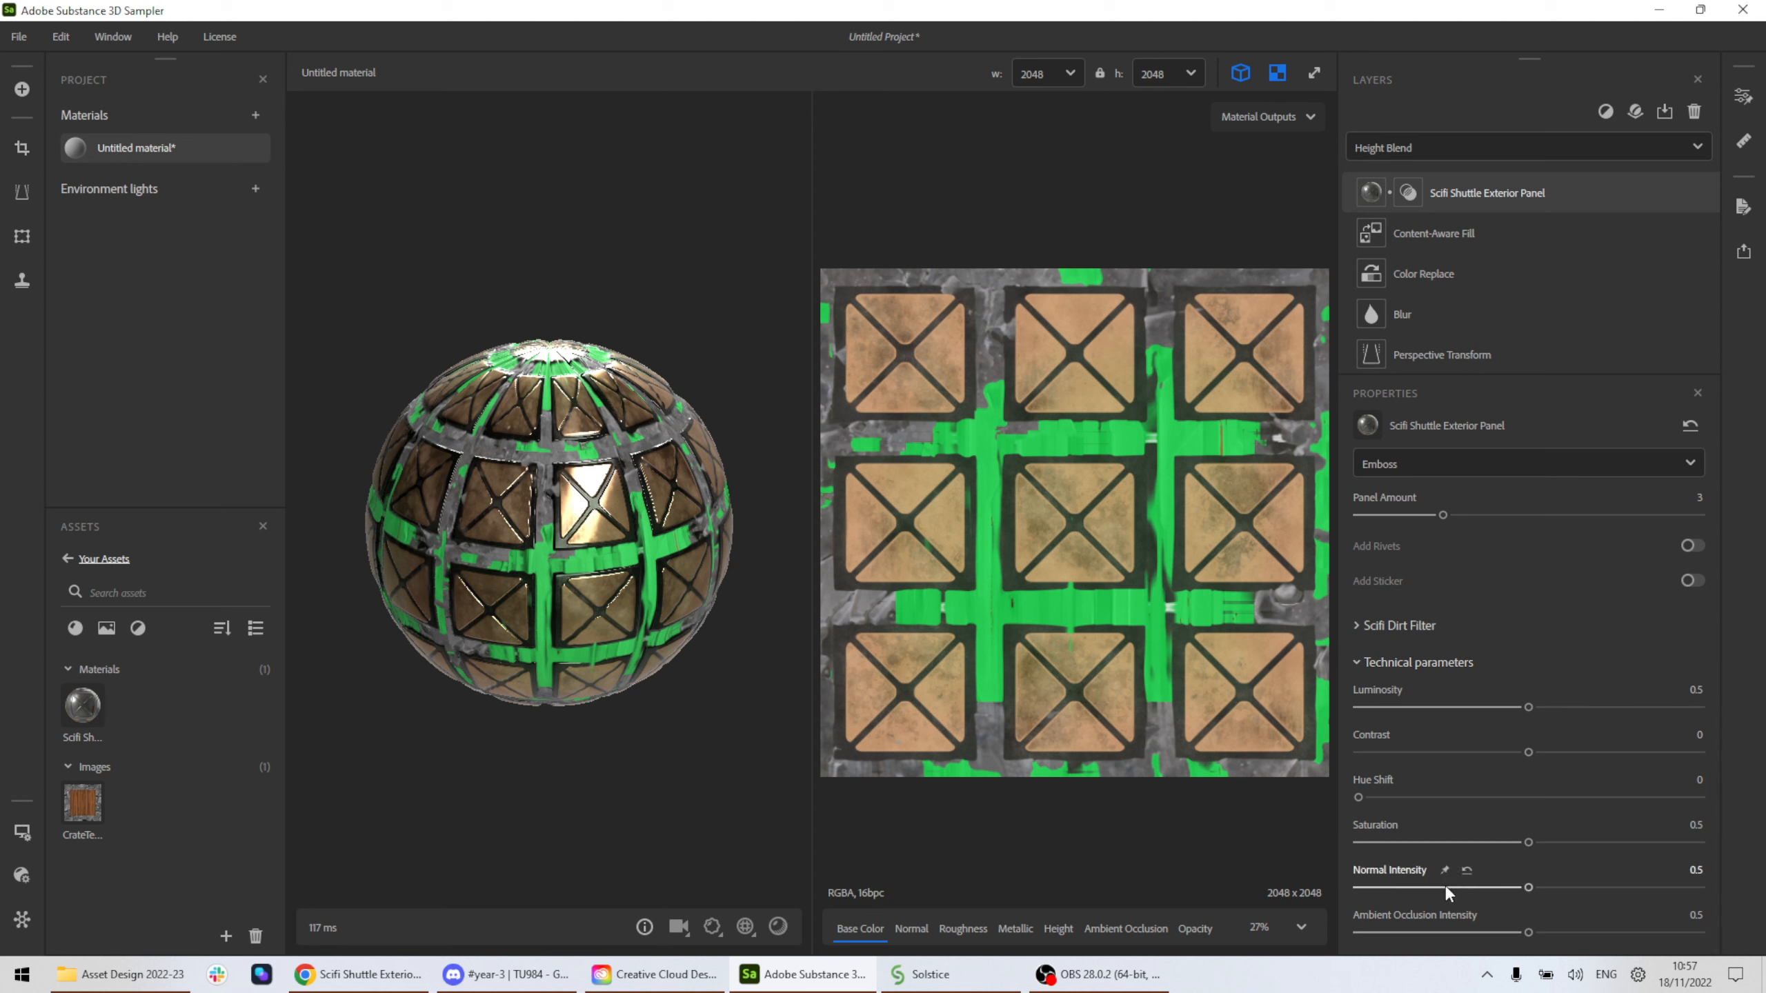
Hide and show the Scifi Shuttle Exterior Panel layer to compare the material with and without it.
scroll(1571, 800, up, 8)
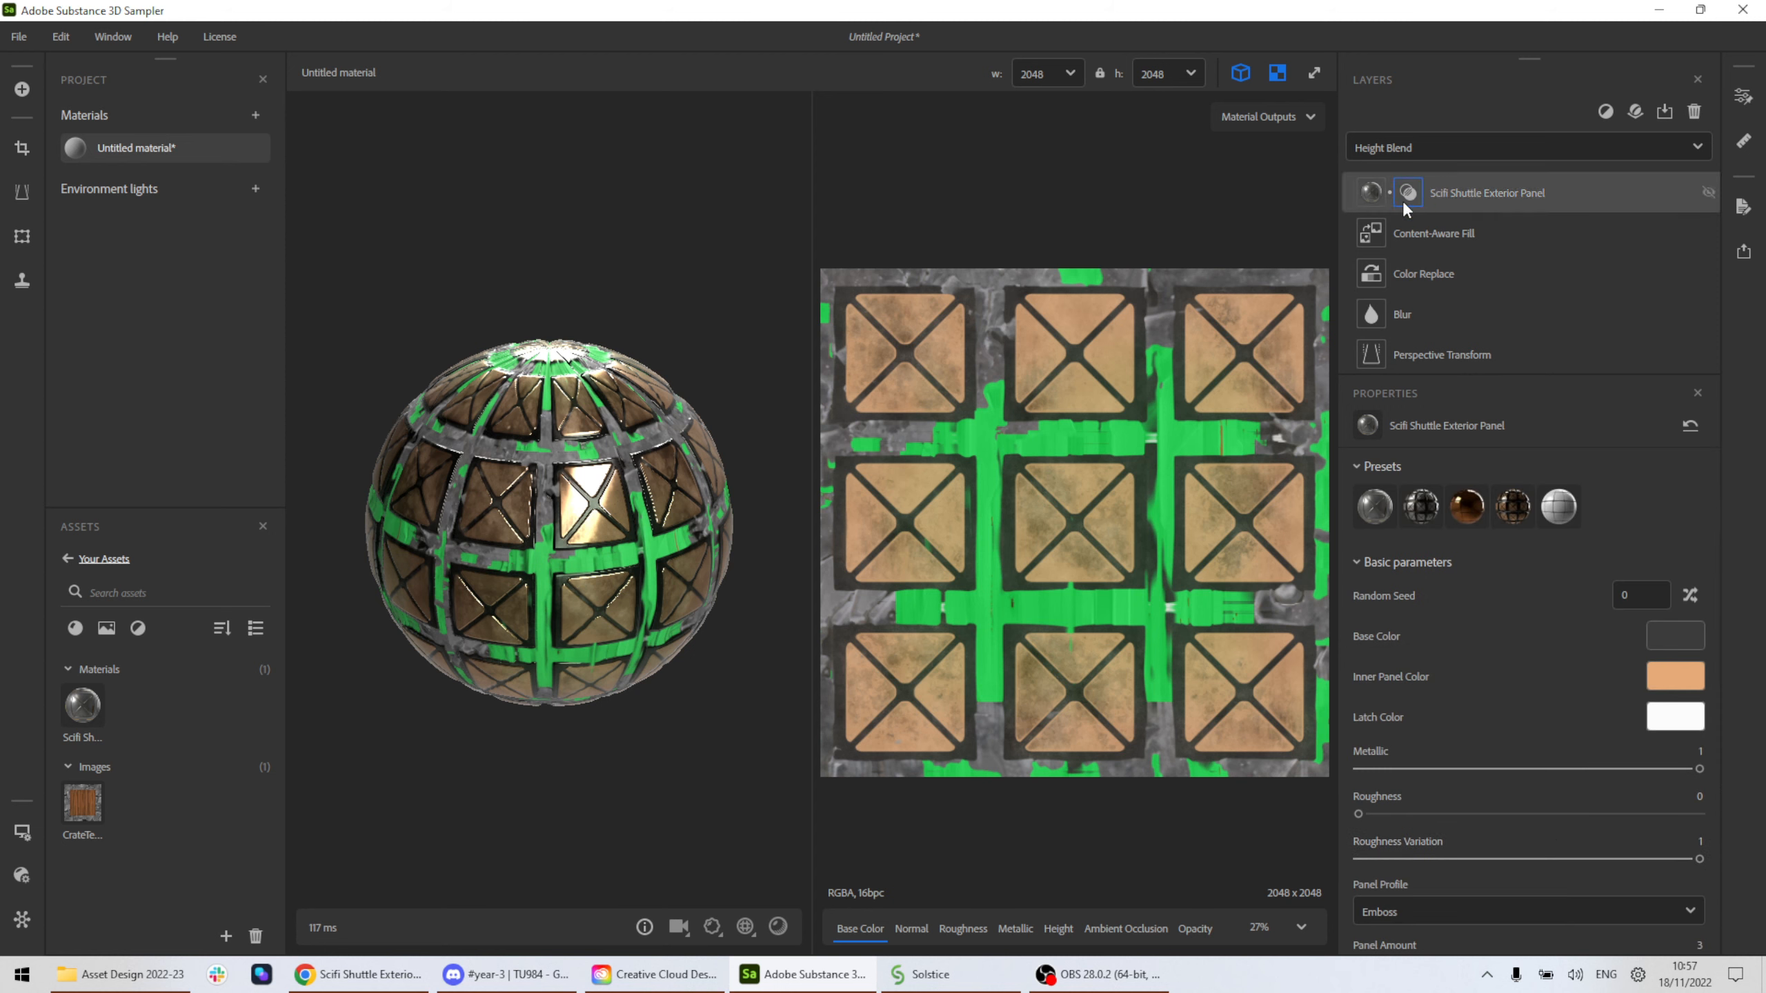
click(1707, 191)
click(1707, 191)
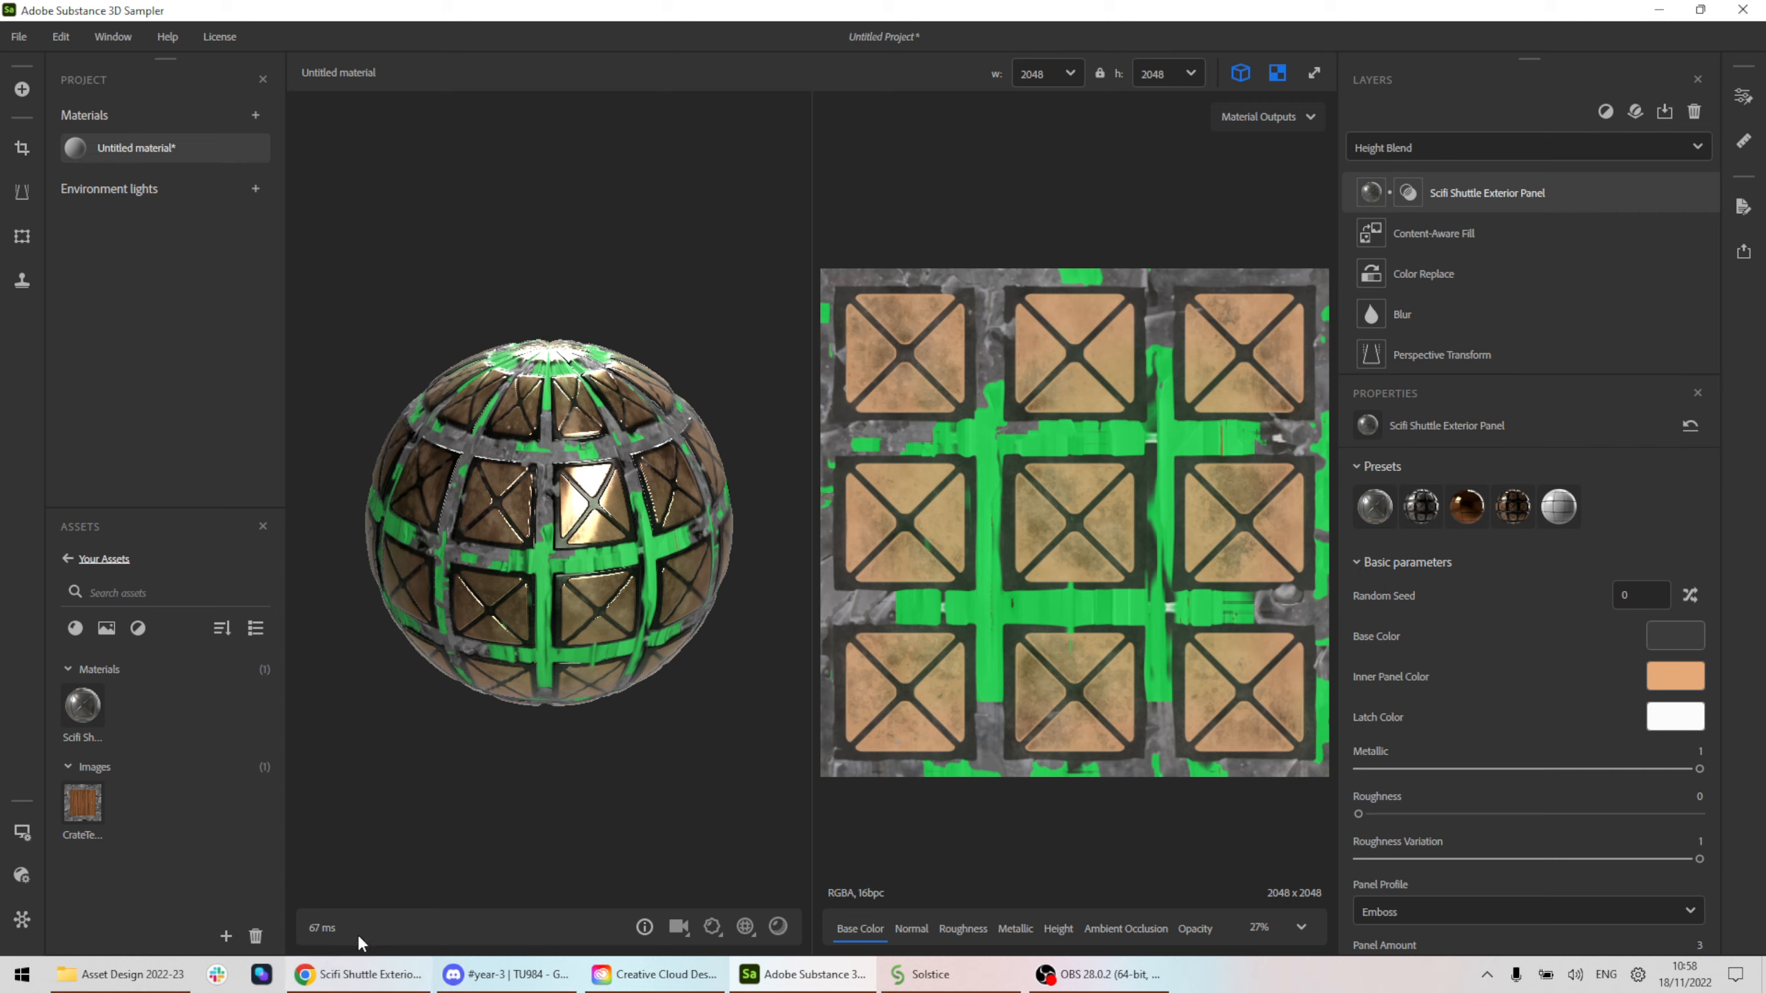
Switch to the Sketchfab collection page already open in Chrome and search the site for "free 3d model unwrapped".
click(362, 974)
click(948, 47)
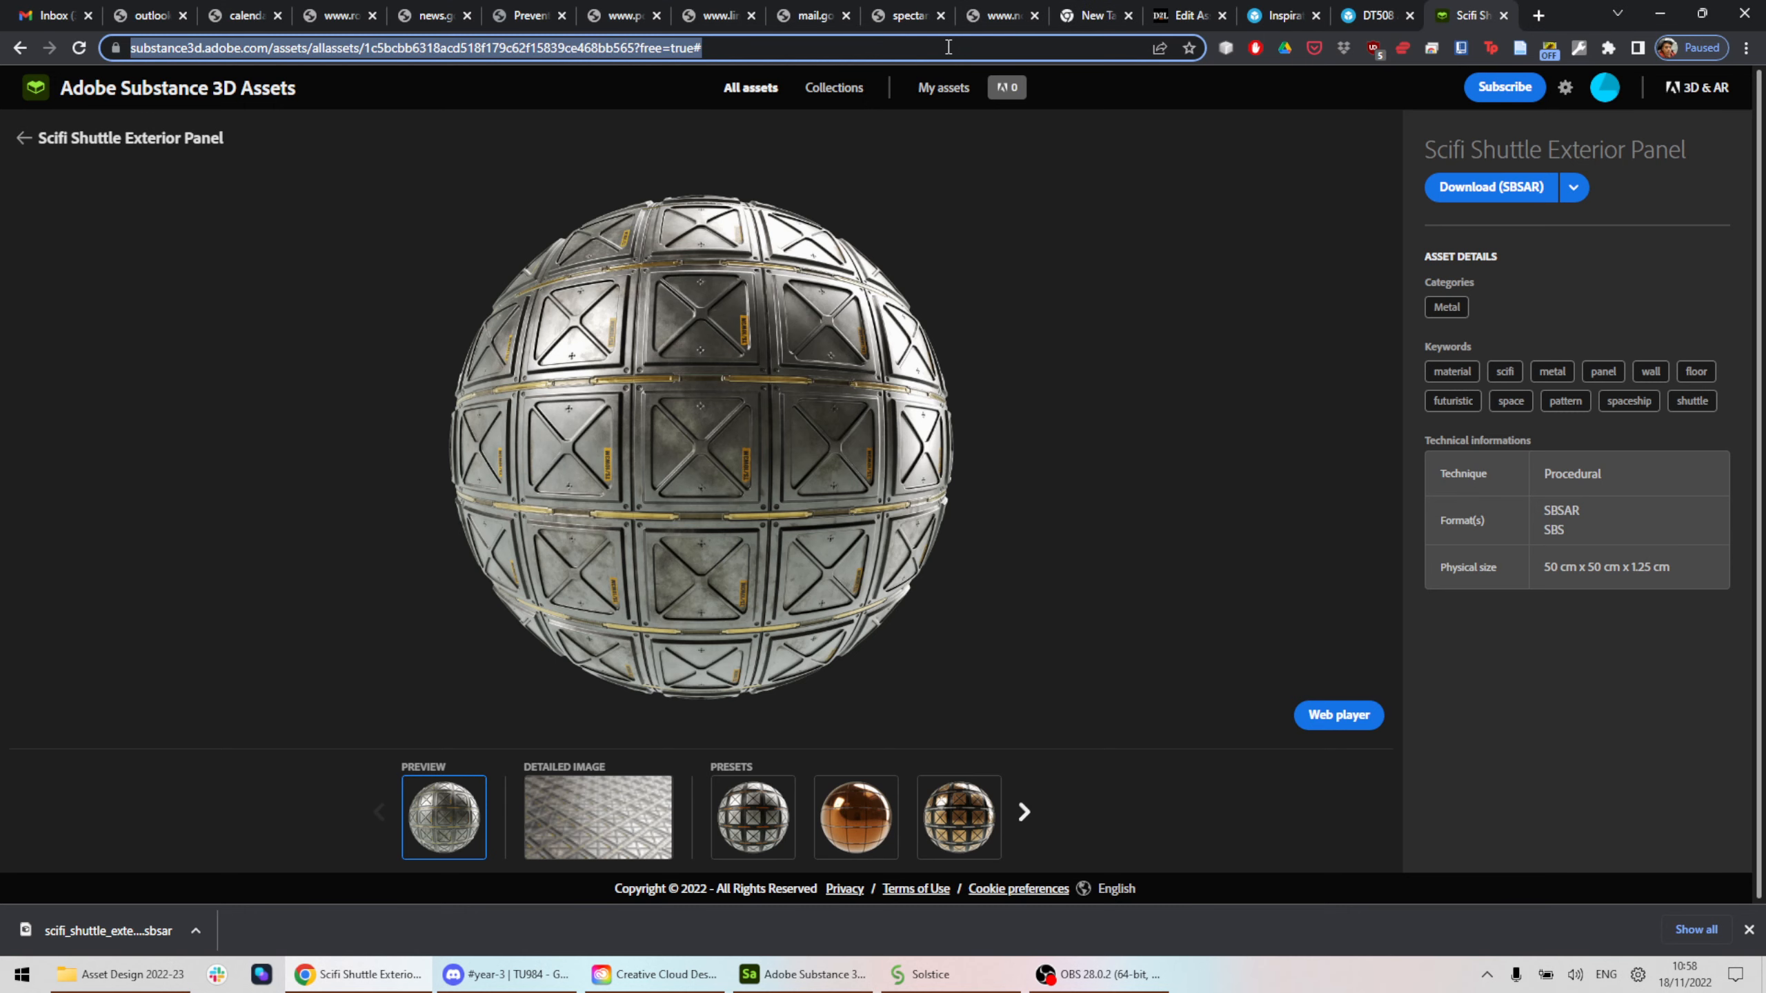
text(sk)
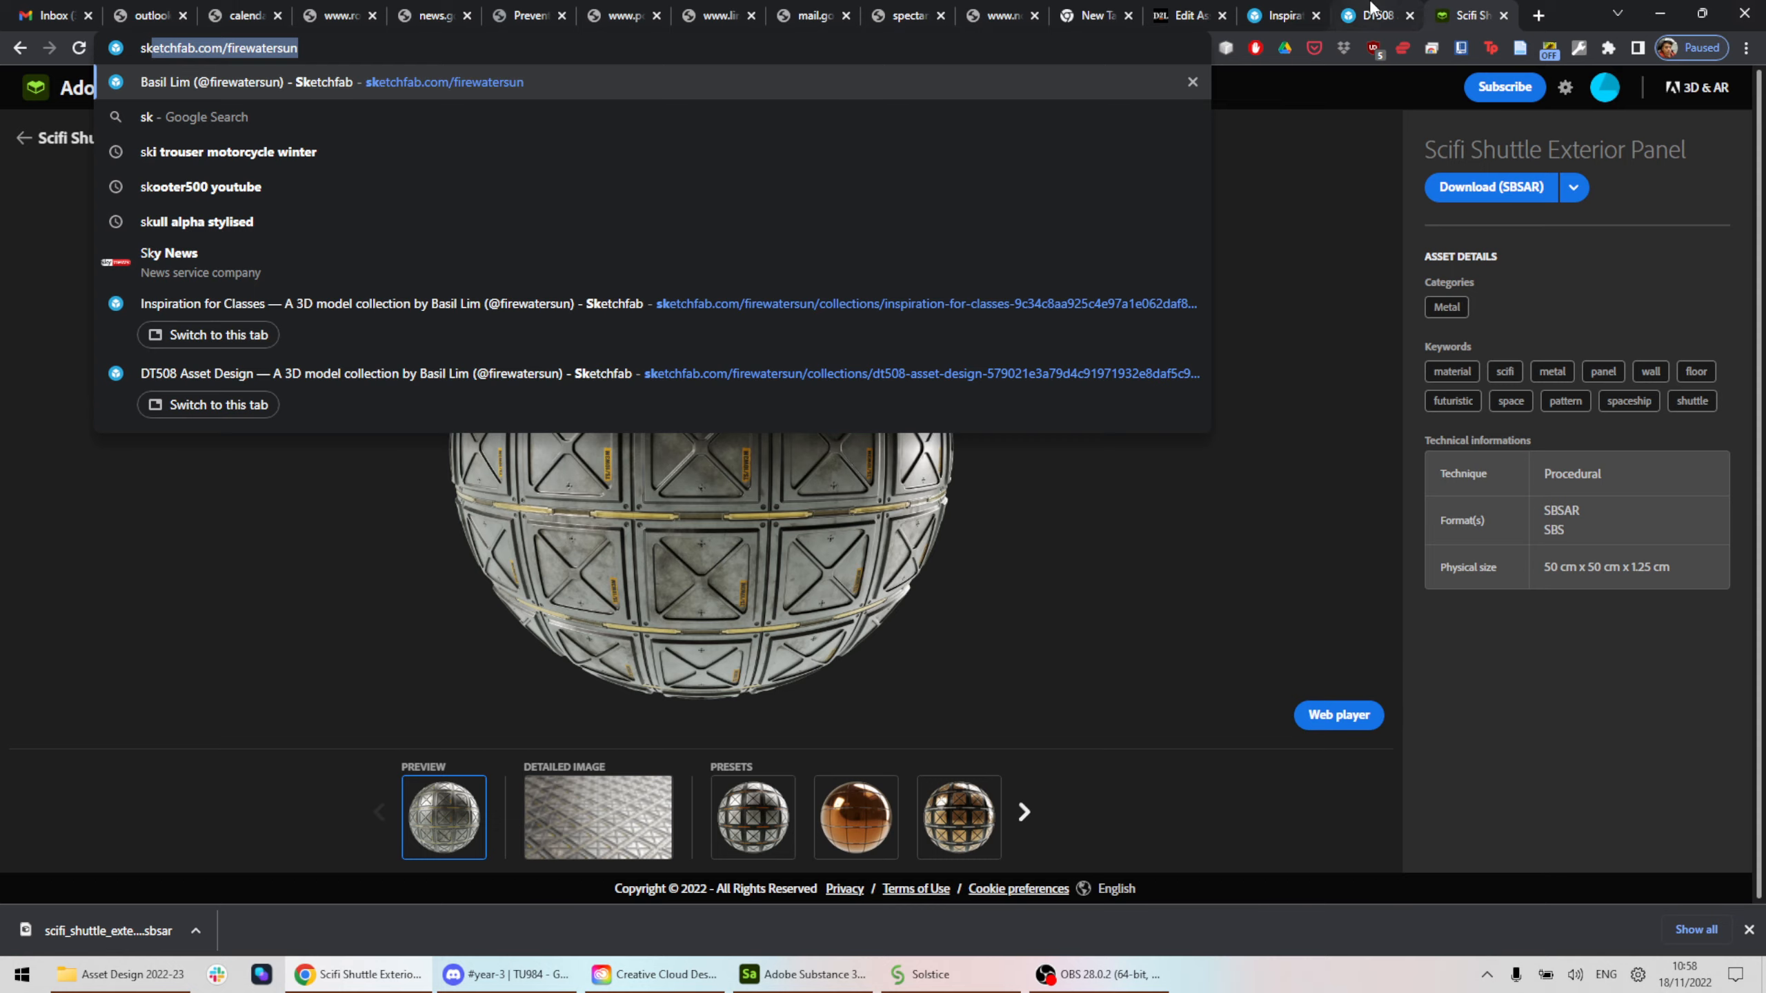
click(1366, 13)
mouse_move(305, 96)
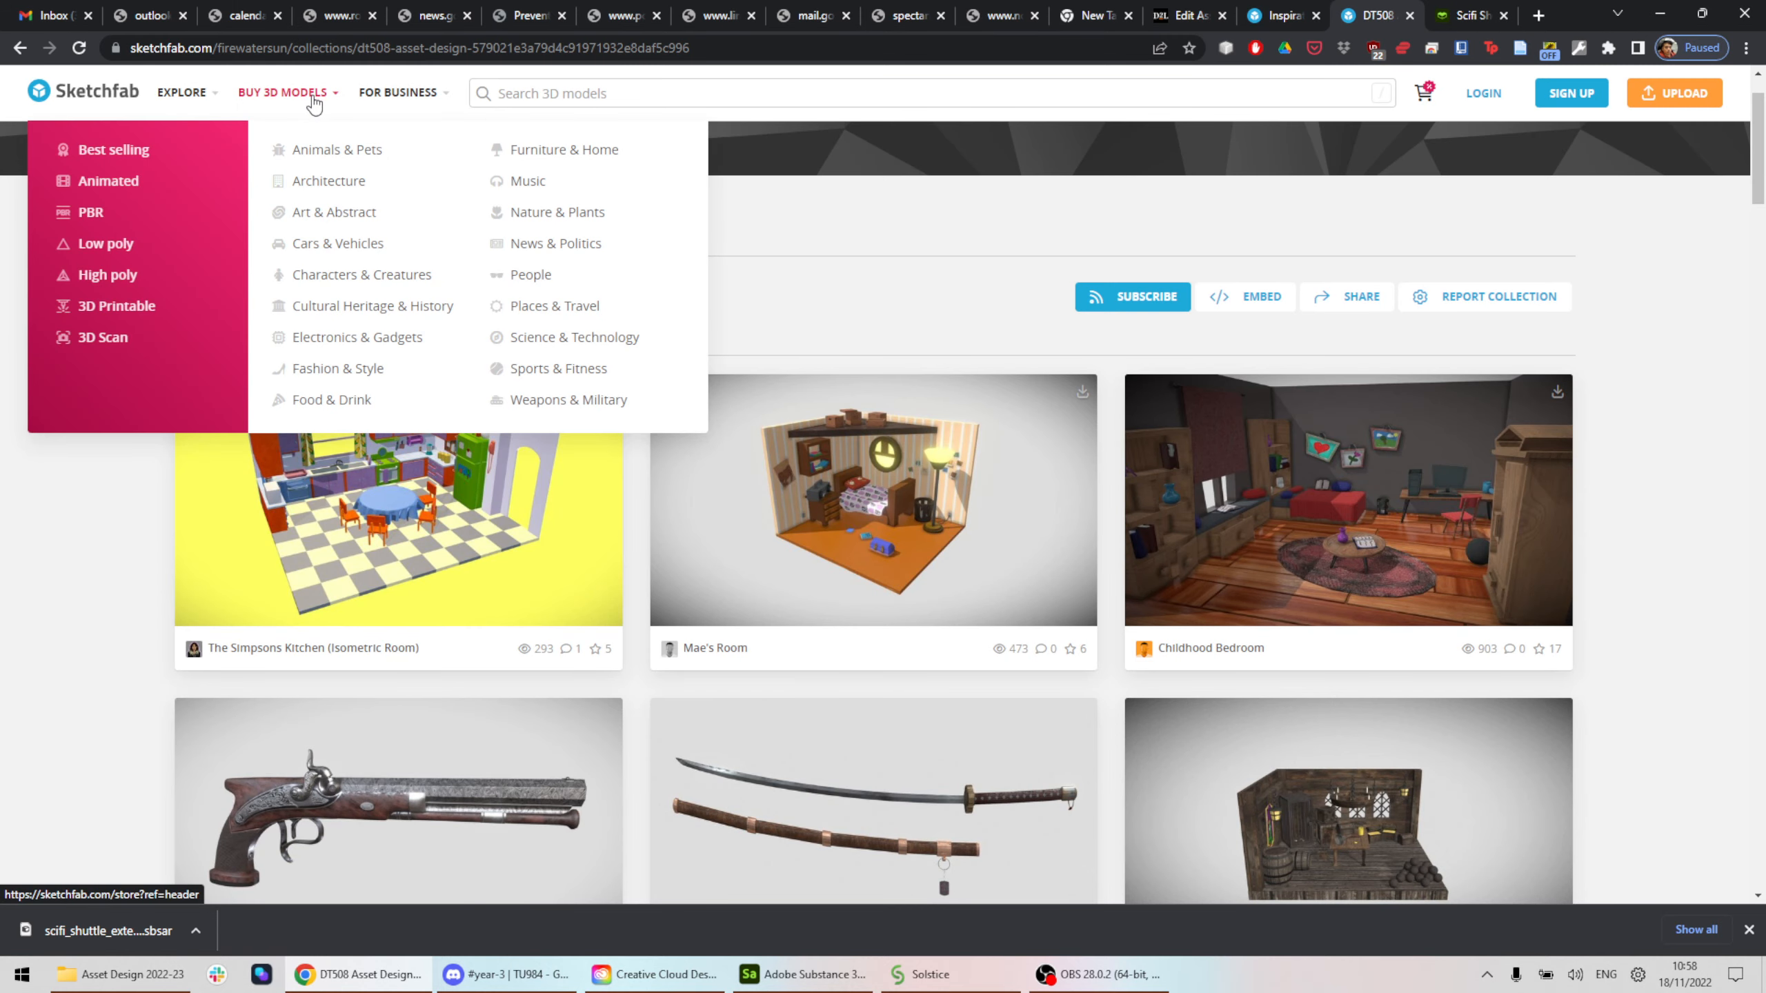
click(681, 92)
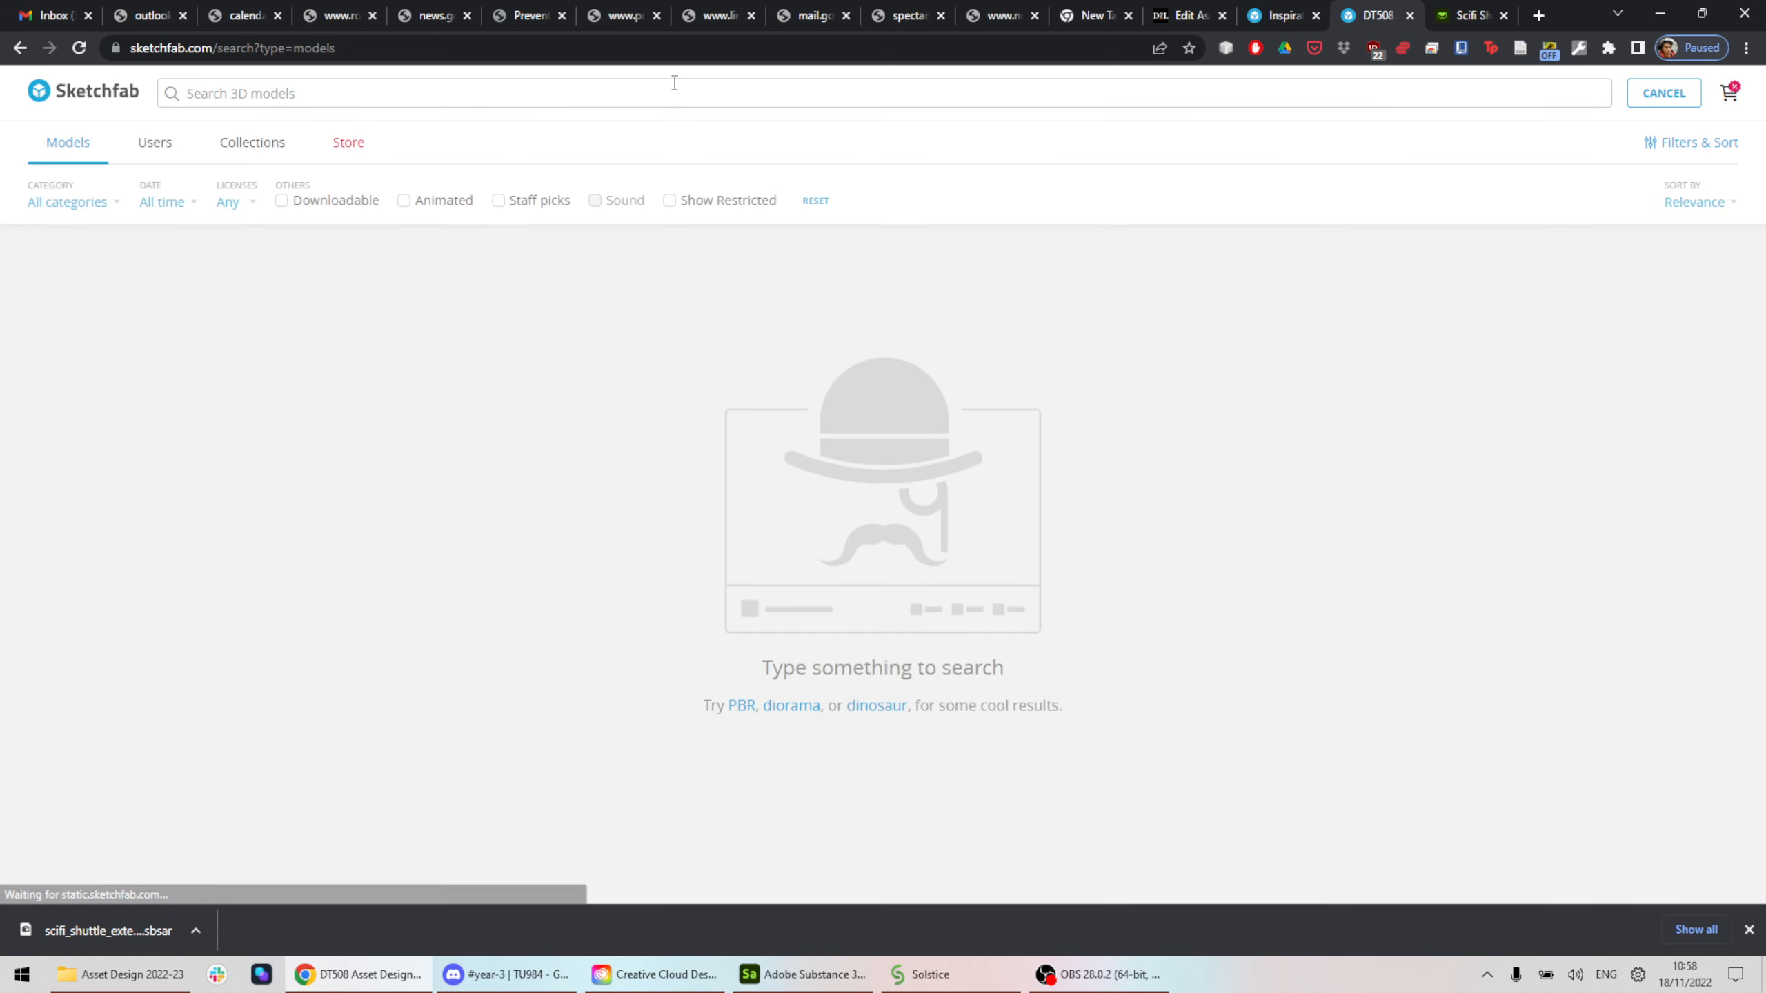
text(free 3d mod)
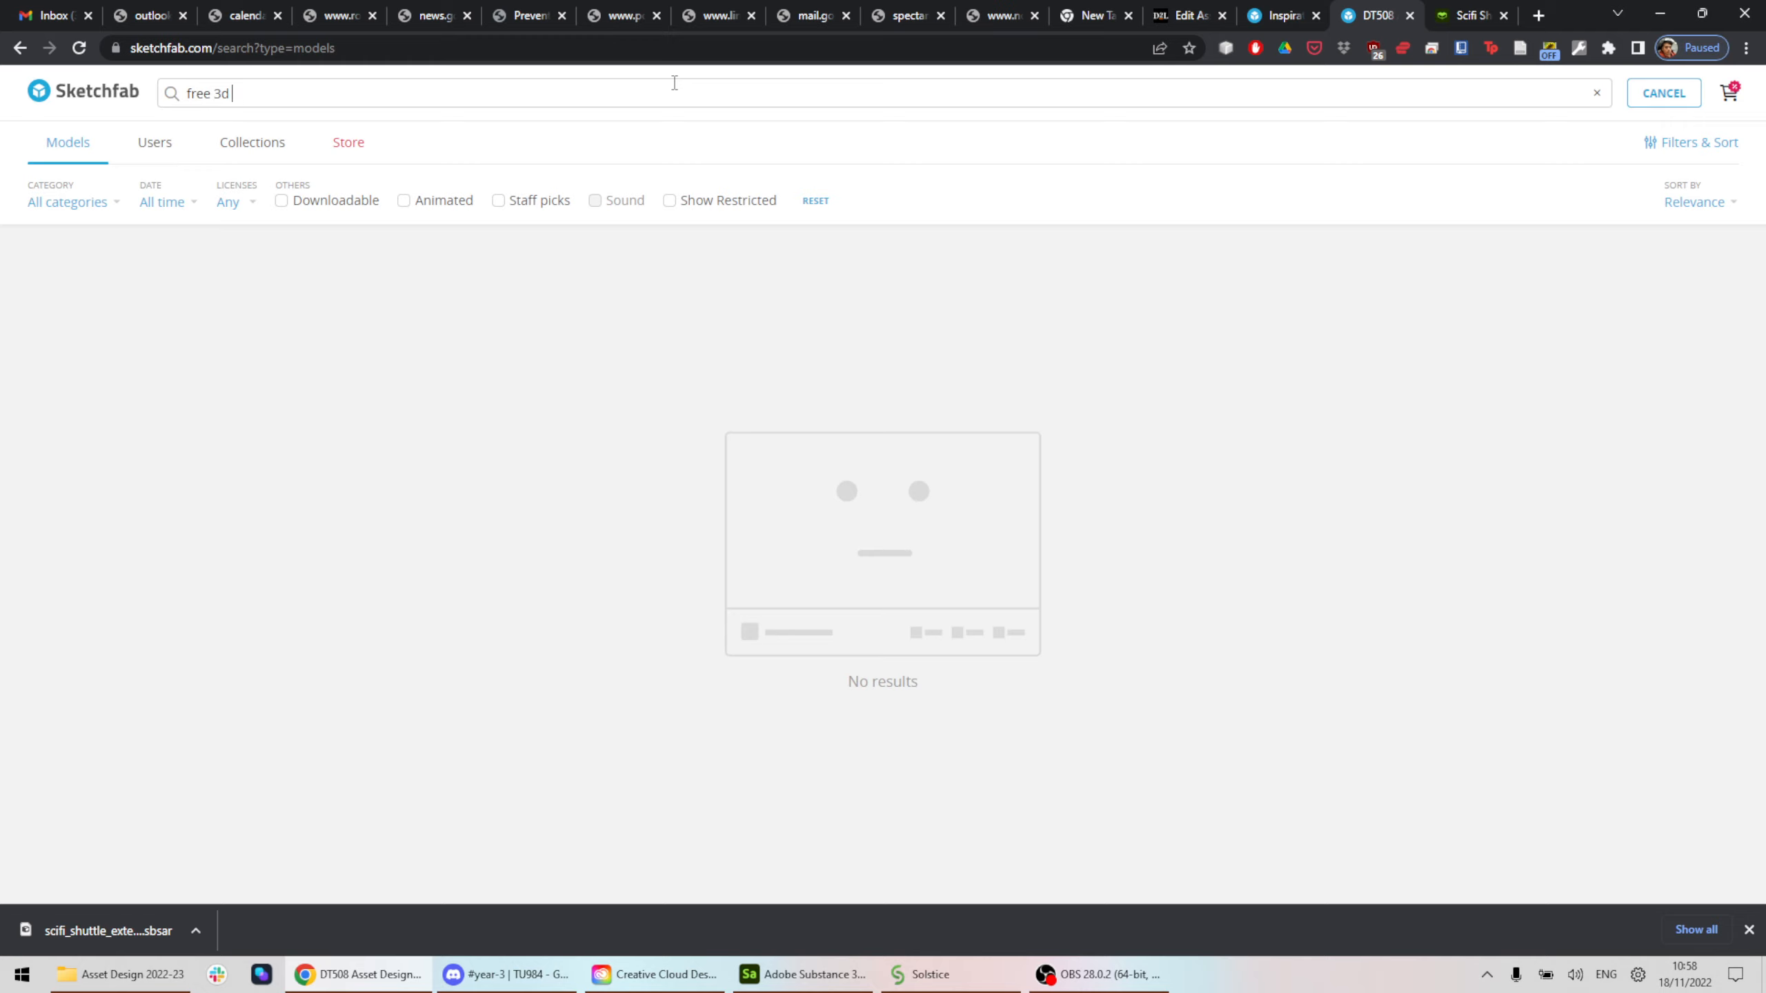
text(el unwrapped)
key(Return)
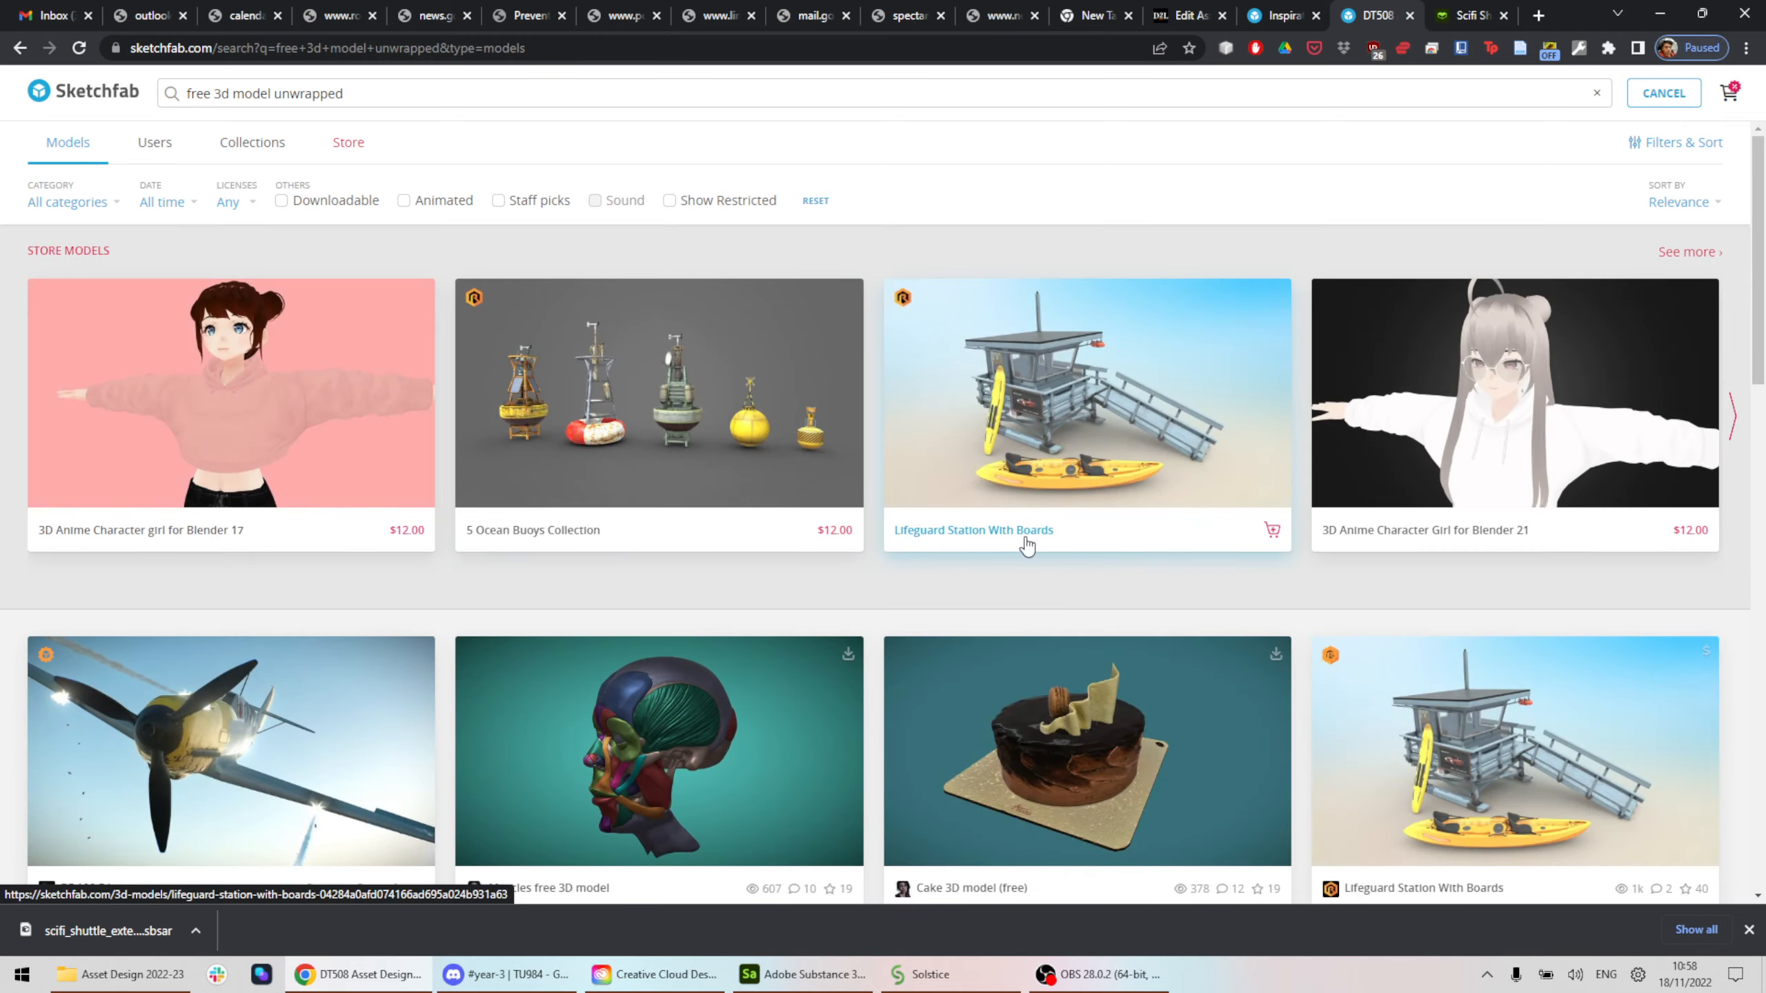
Browse the unwrapped-model search results and open the Retro TV model.
scroll(1295, 359, down, 3)
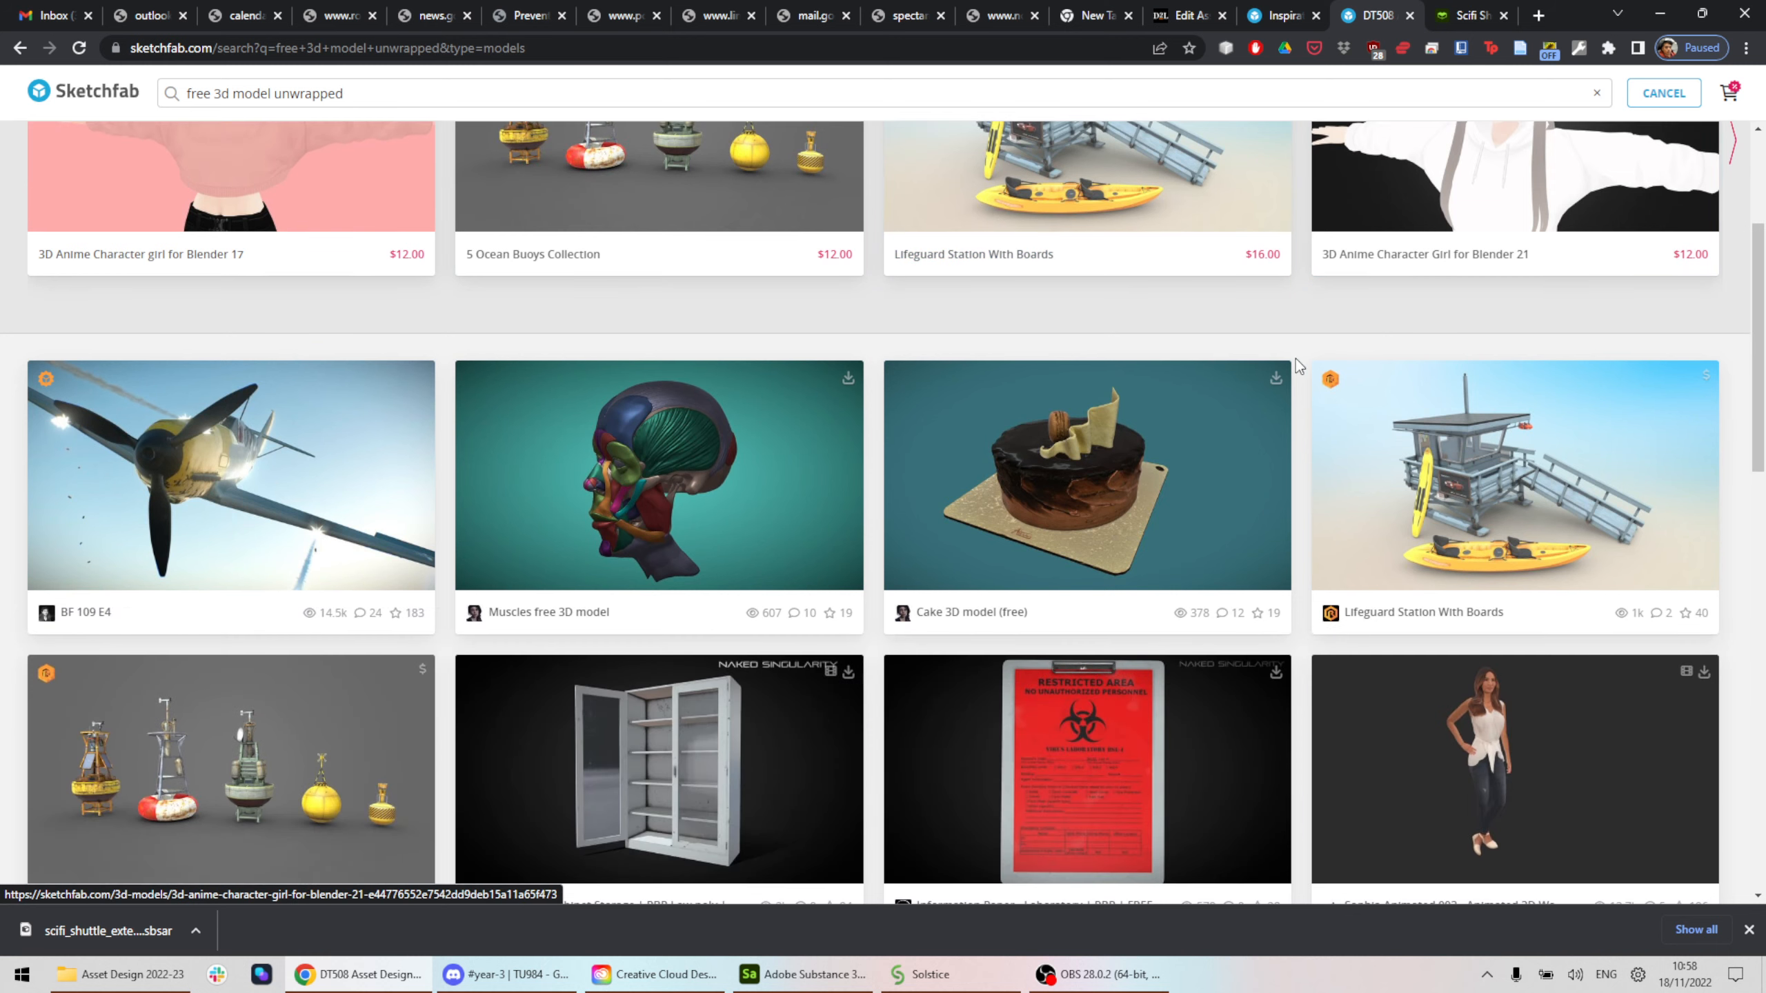
scroll(1298, 356, down, 5)
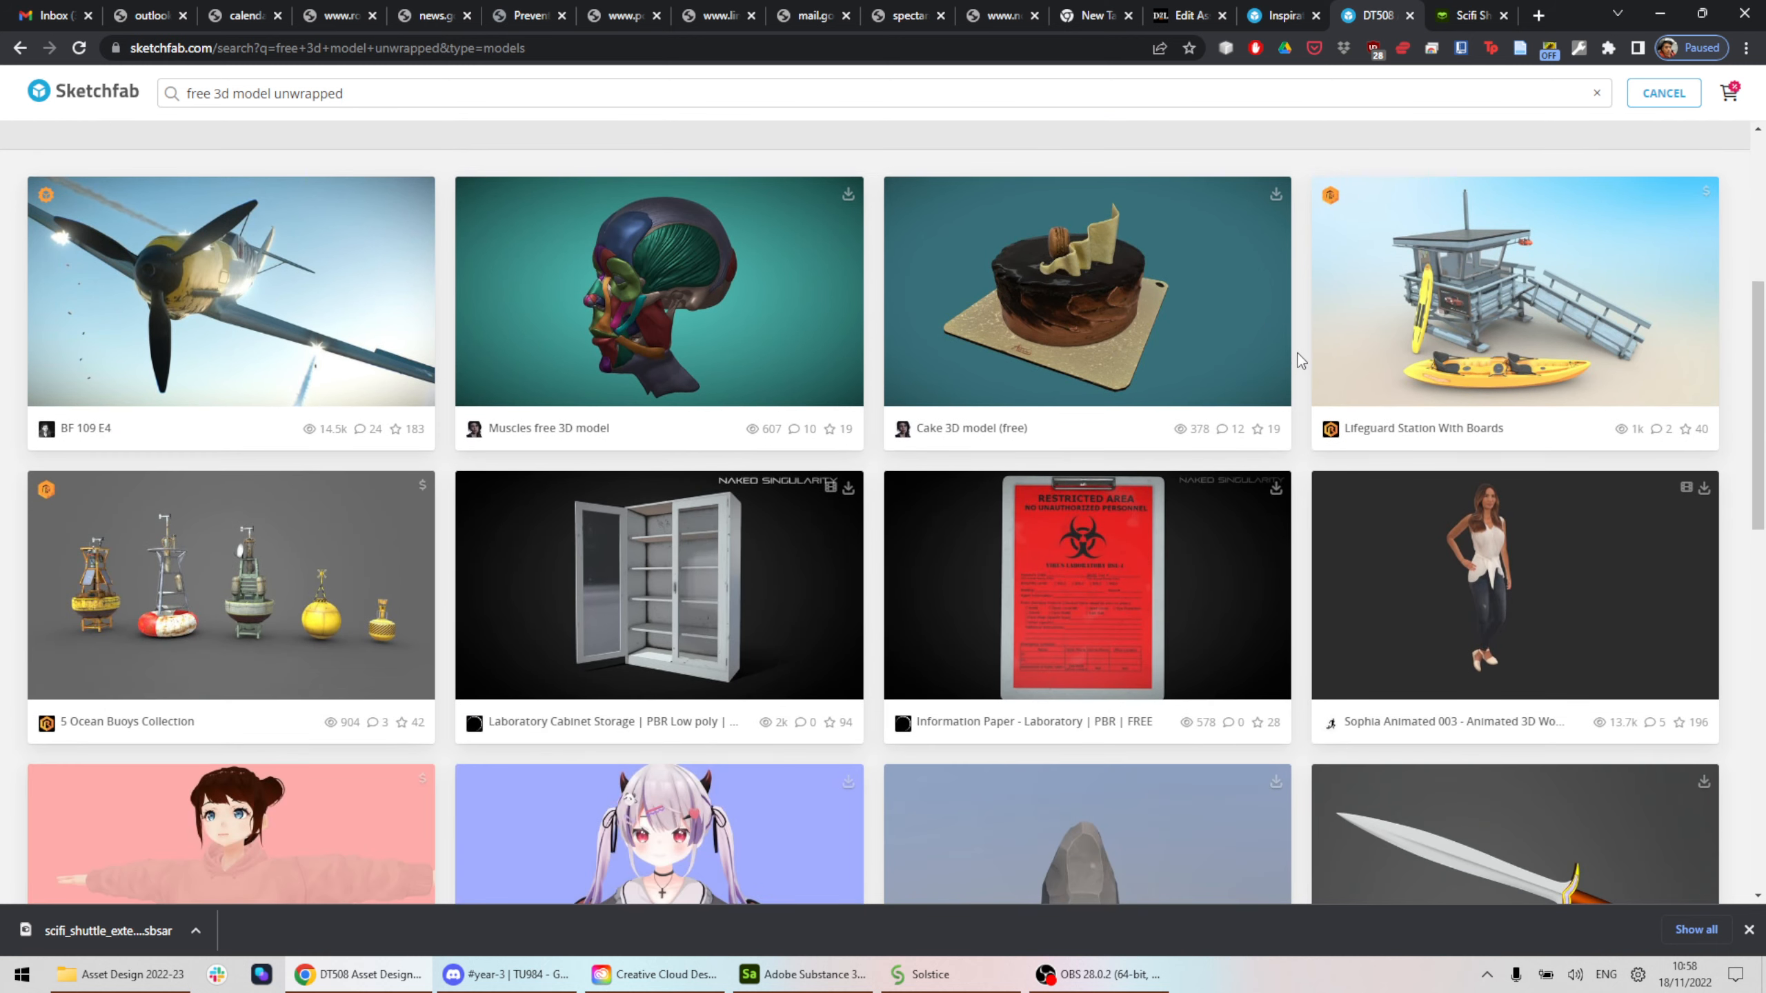
scroll(1306, 364, down, 4)
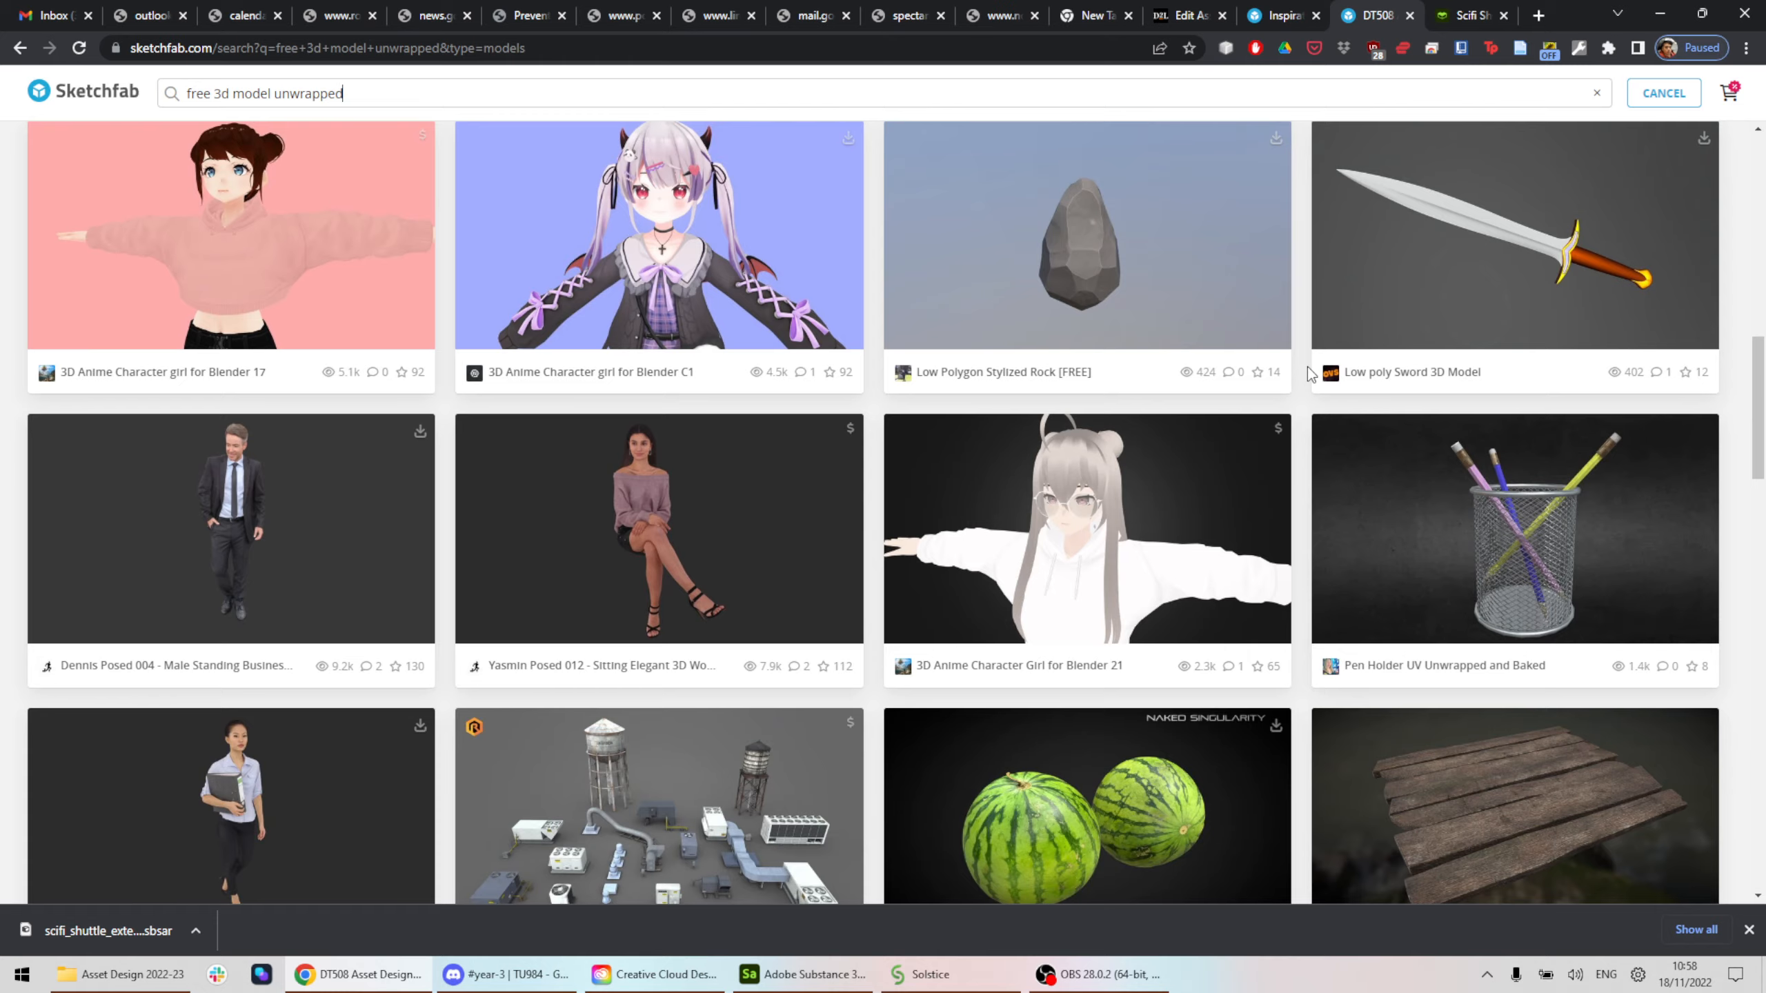
scroll(1307, 367, down, 5)
scroll(1321, 392, down, 12)
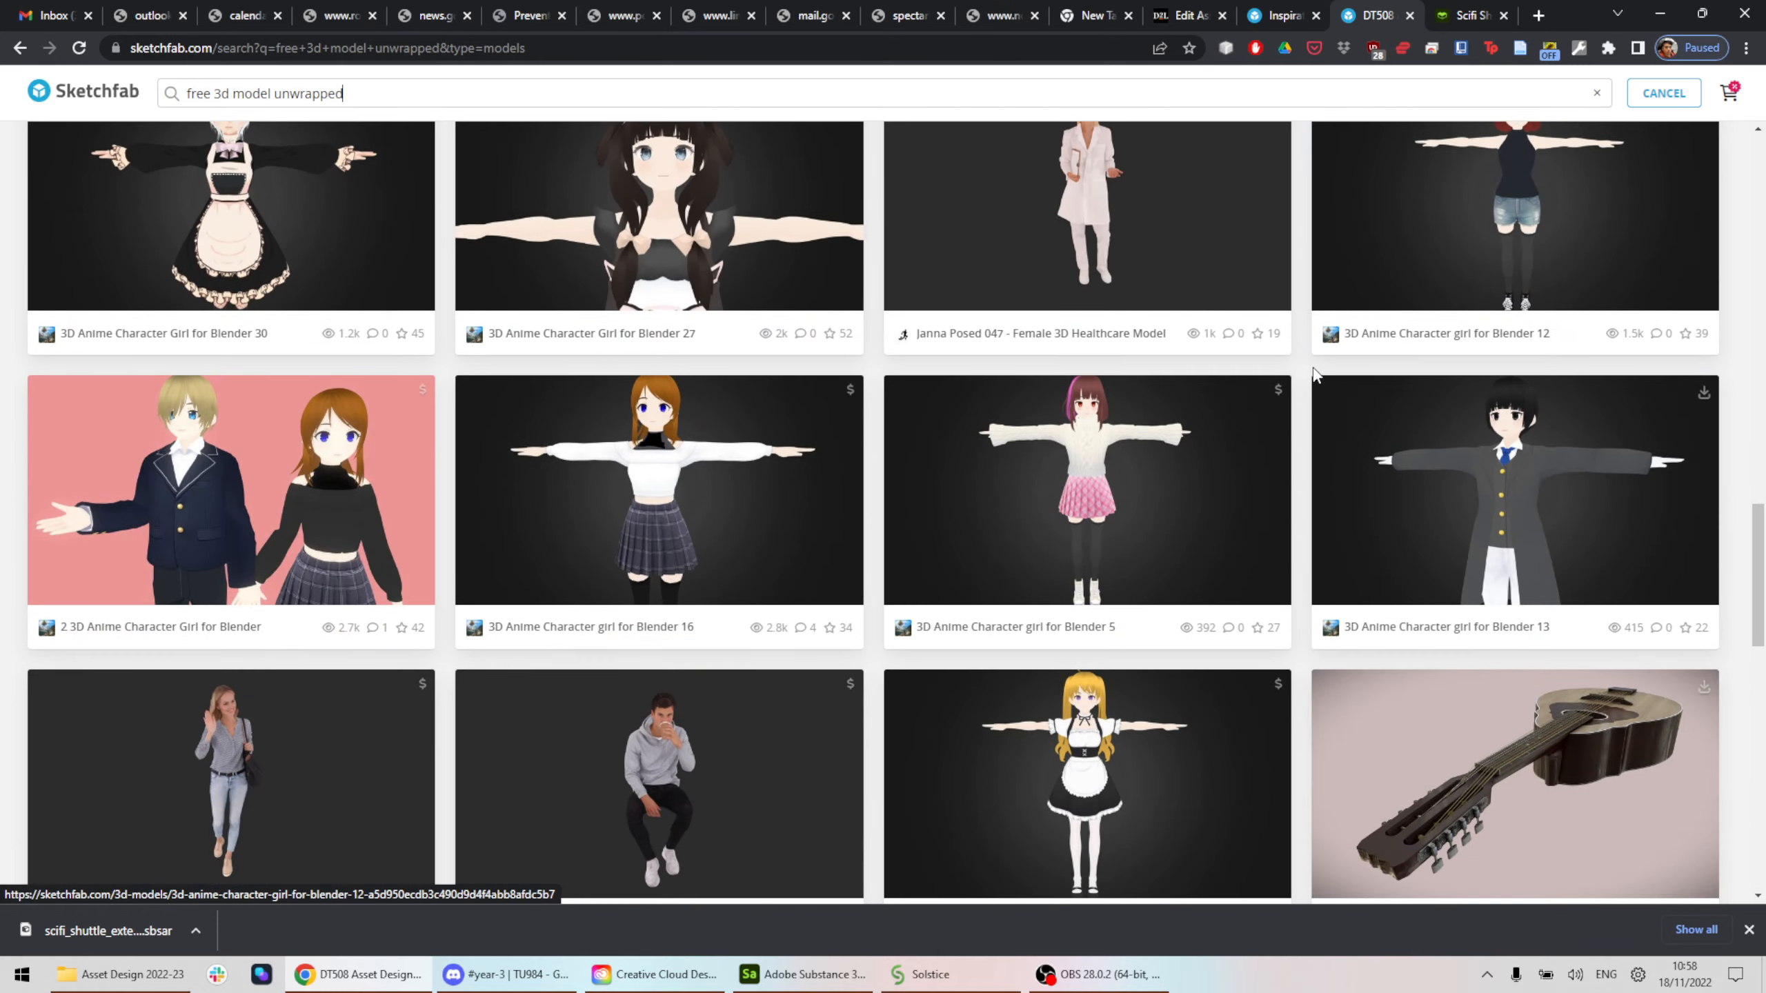
scroll(1326, 391, down, 8)
click(987, 51)
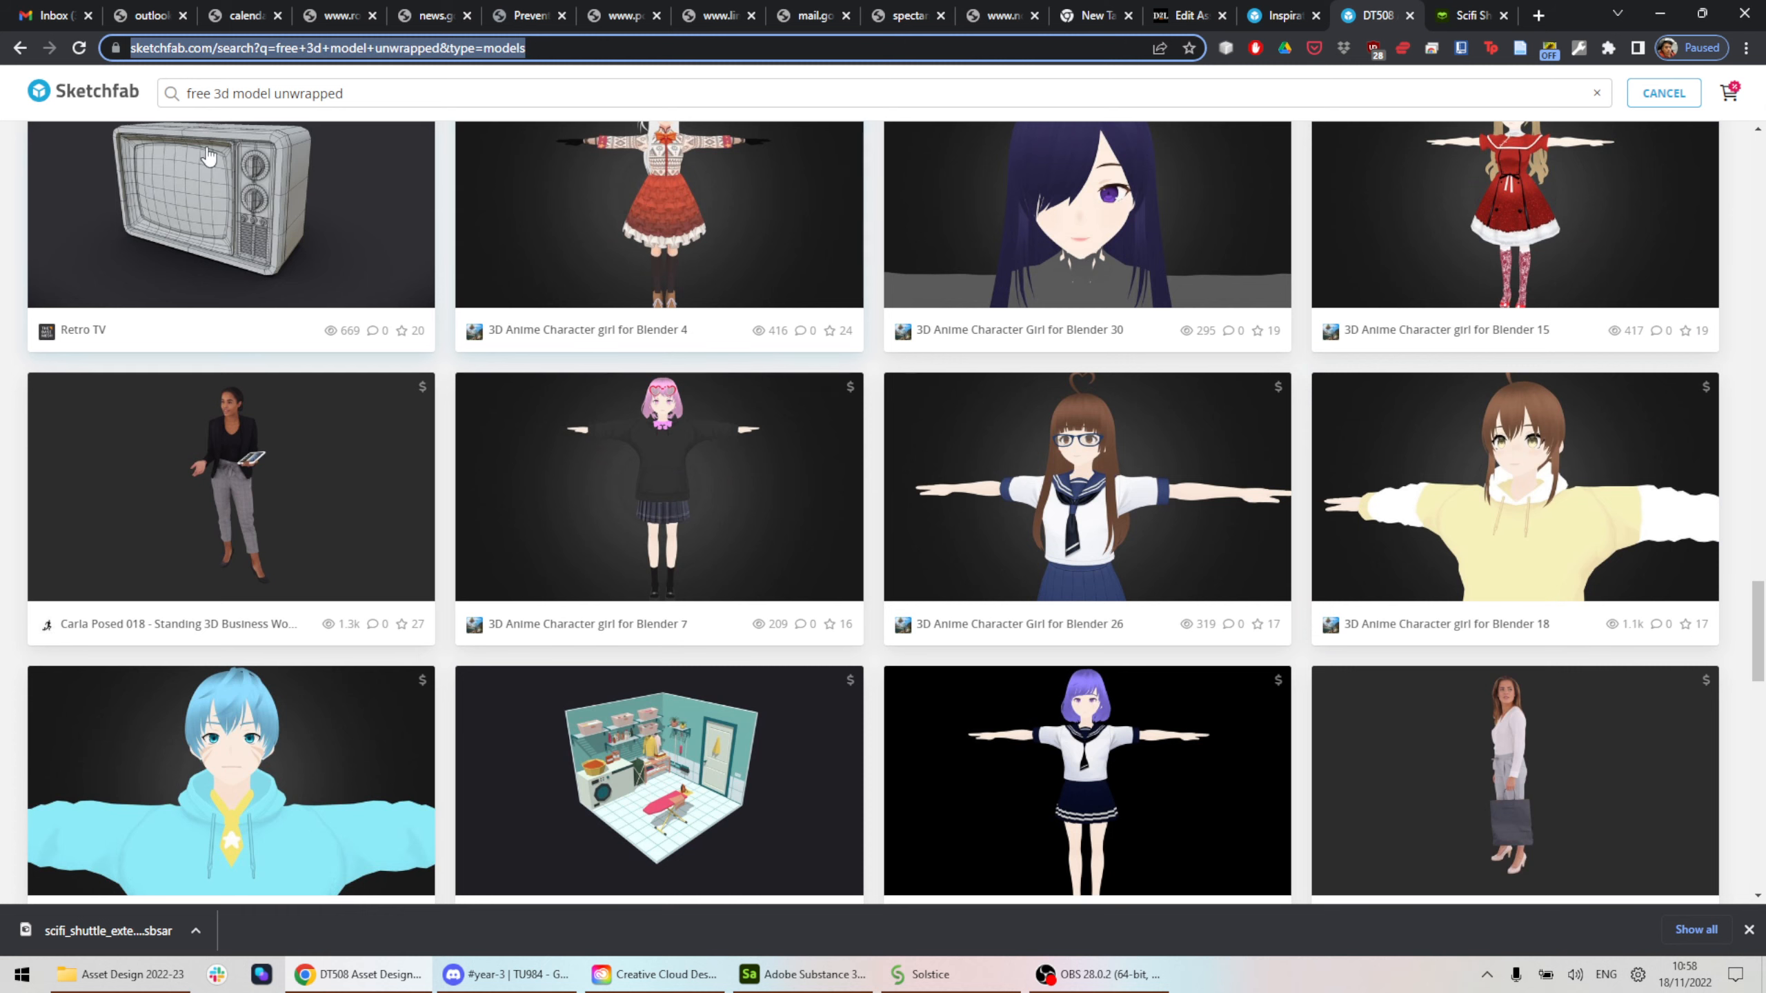
click(125, 205)
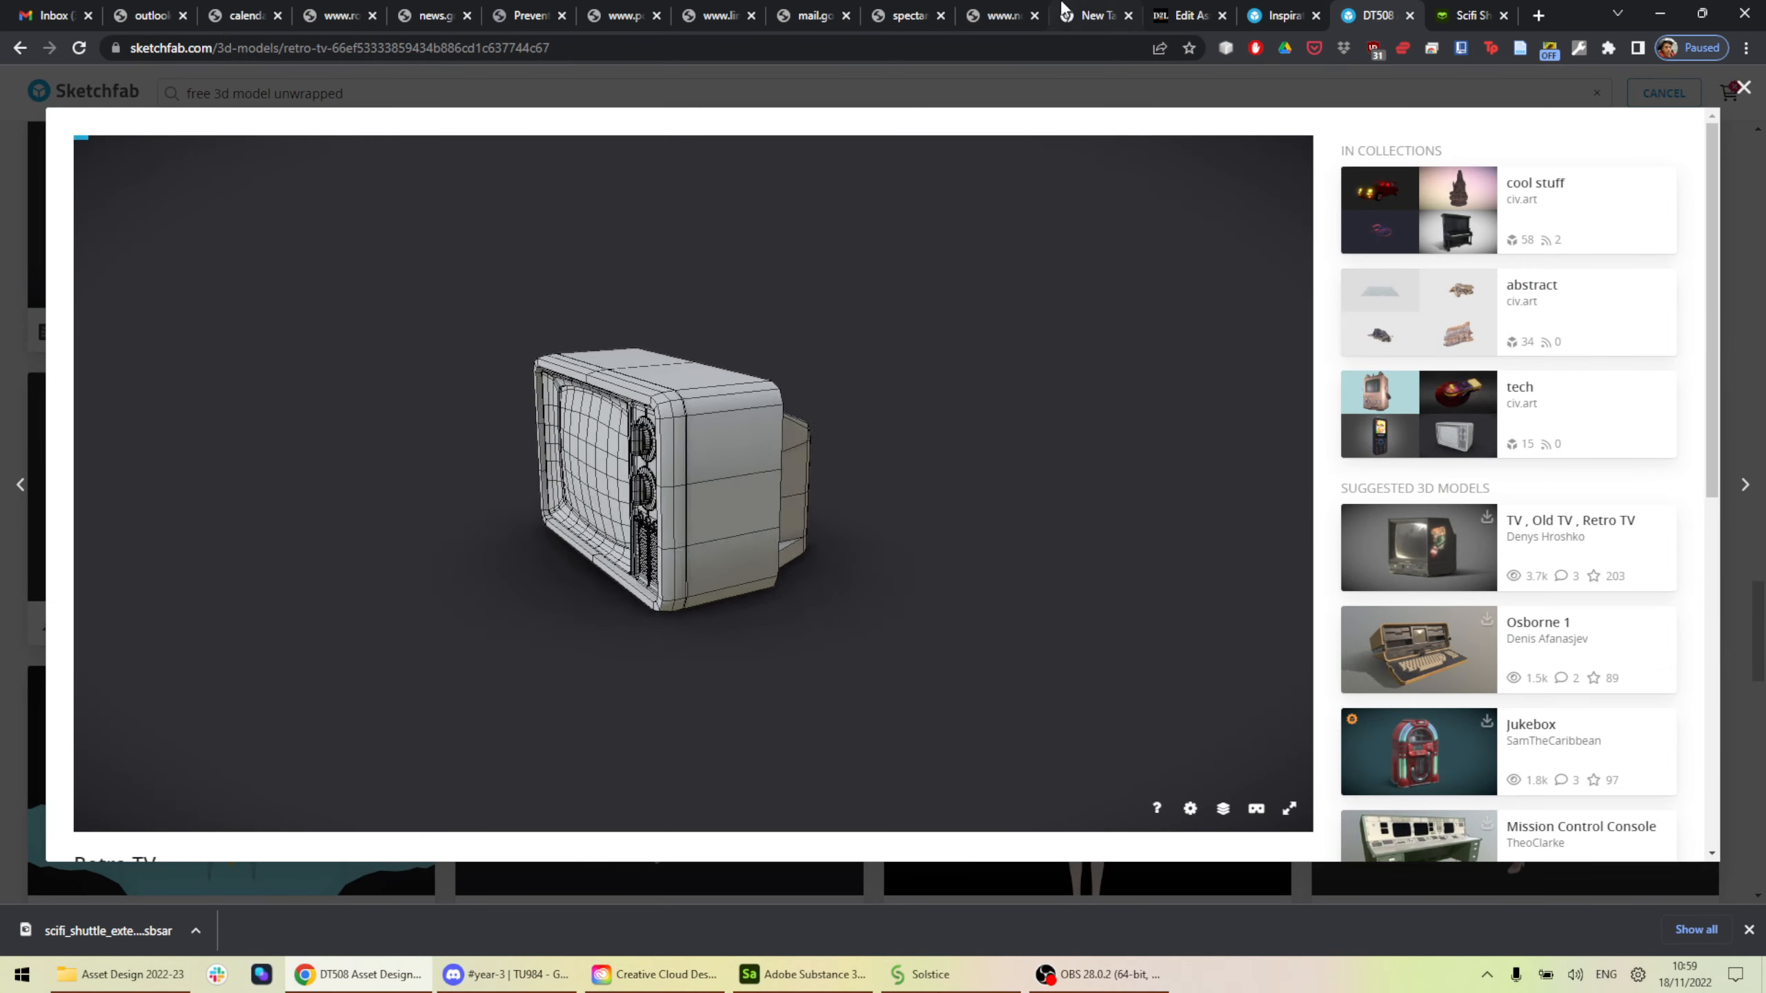
Search Google for "3d model free" and open the Free3D.com result in a new tab and Sketchfab's free downloads page in the current one.
click(1068, 49)
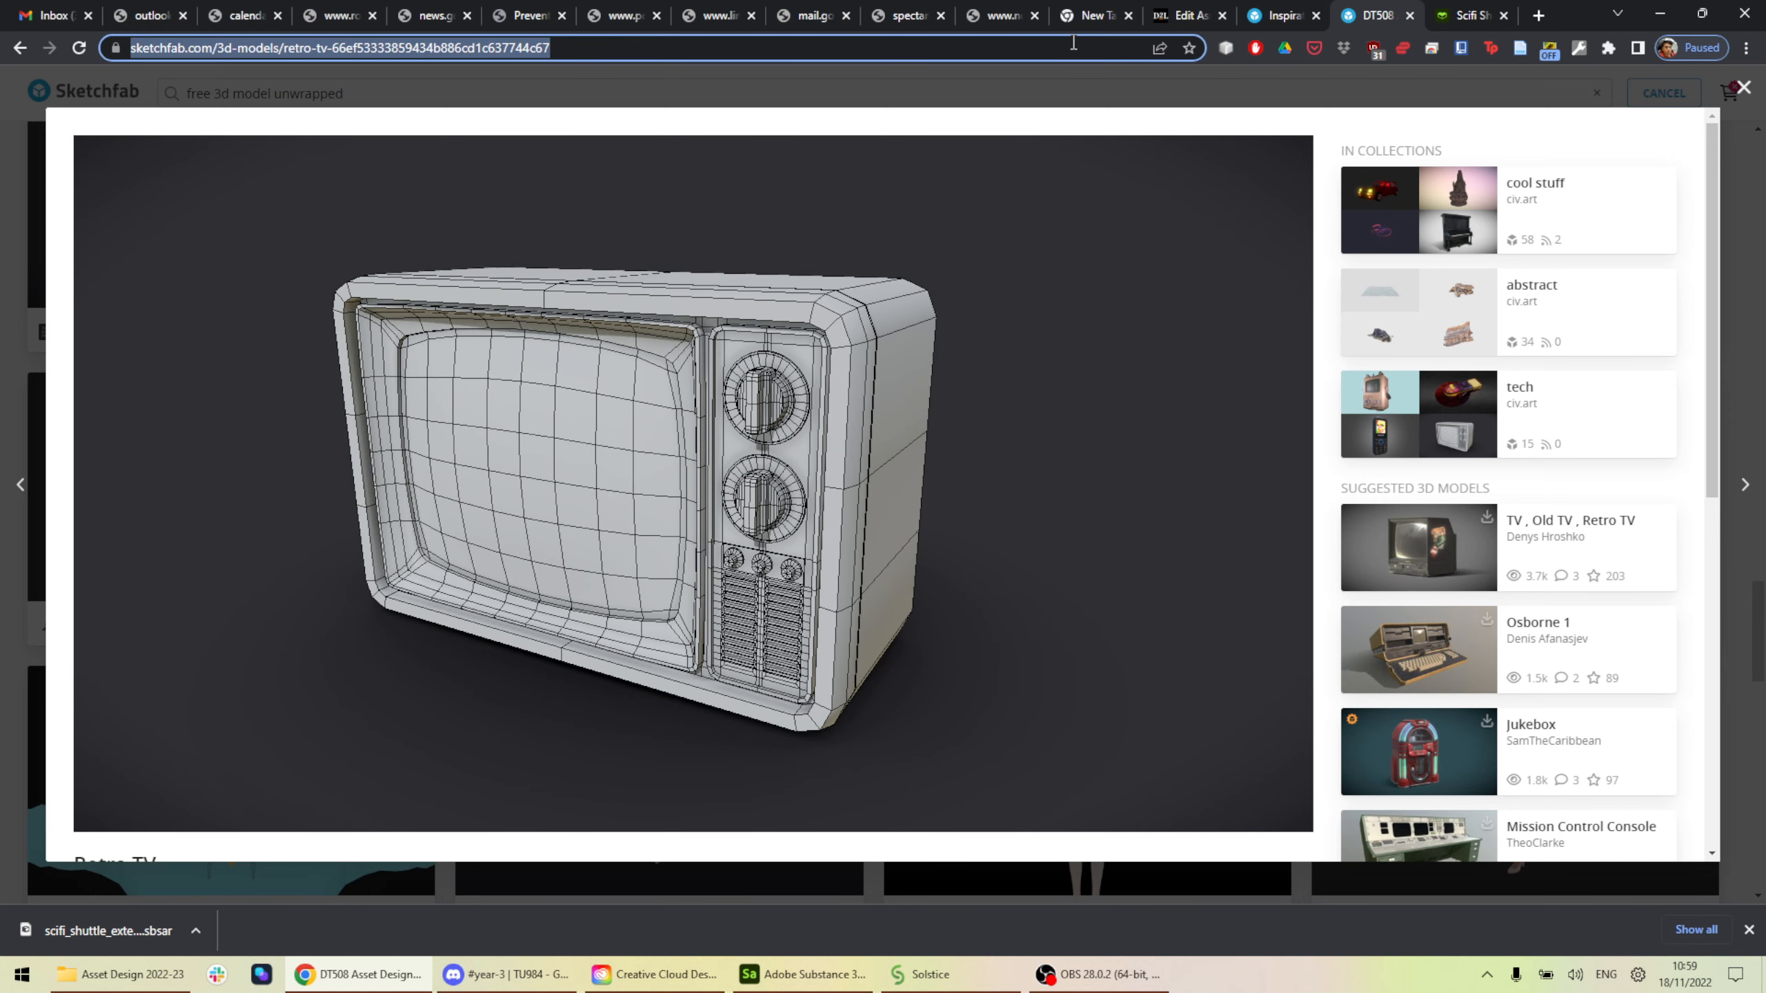
text(3d mode)
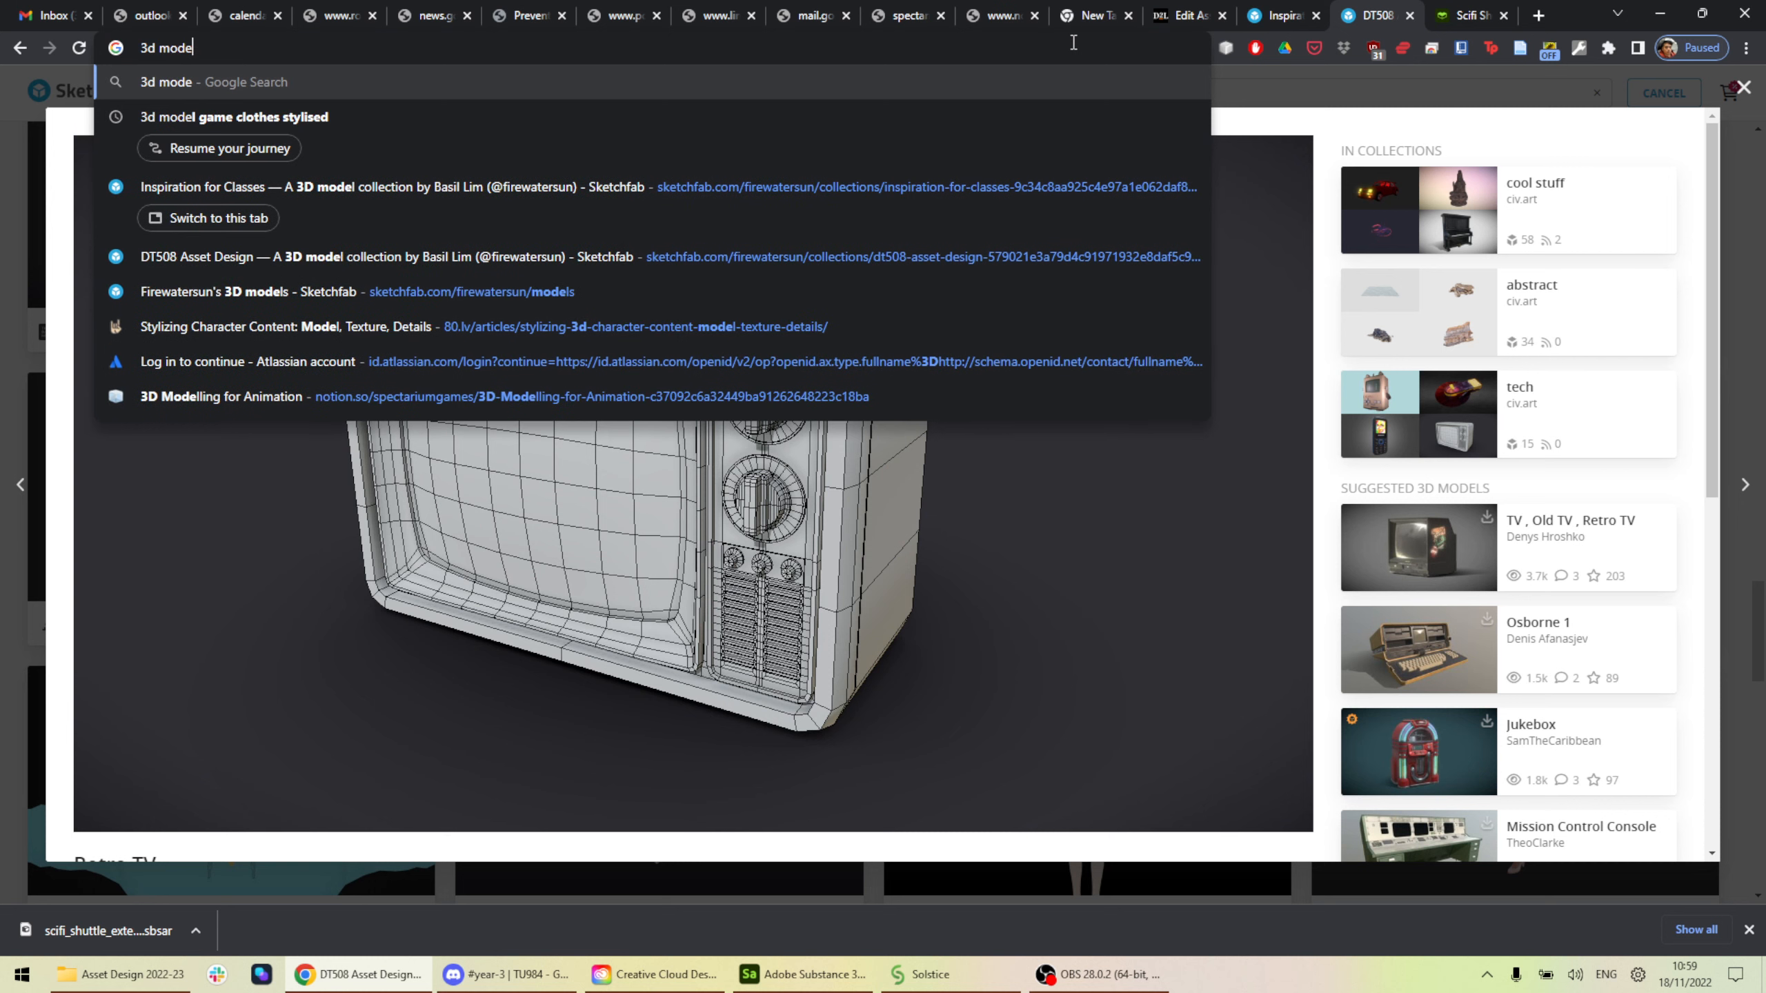
text(l free)
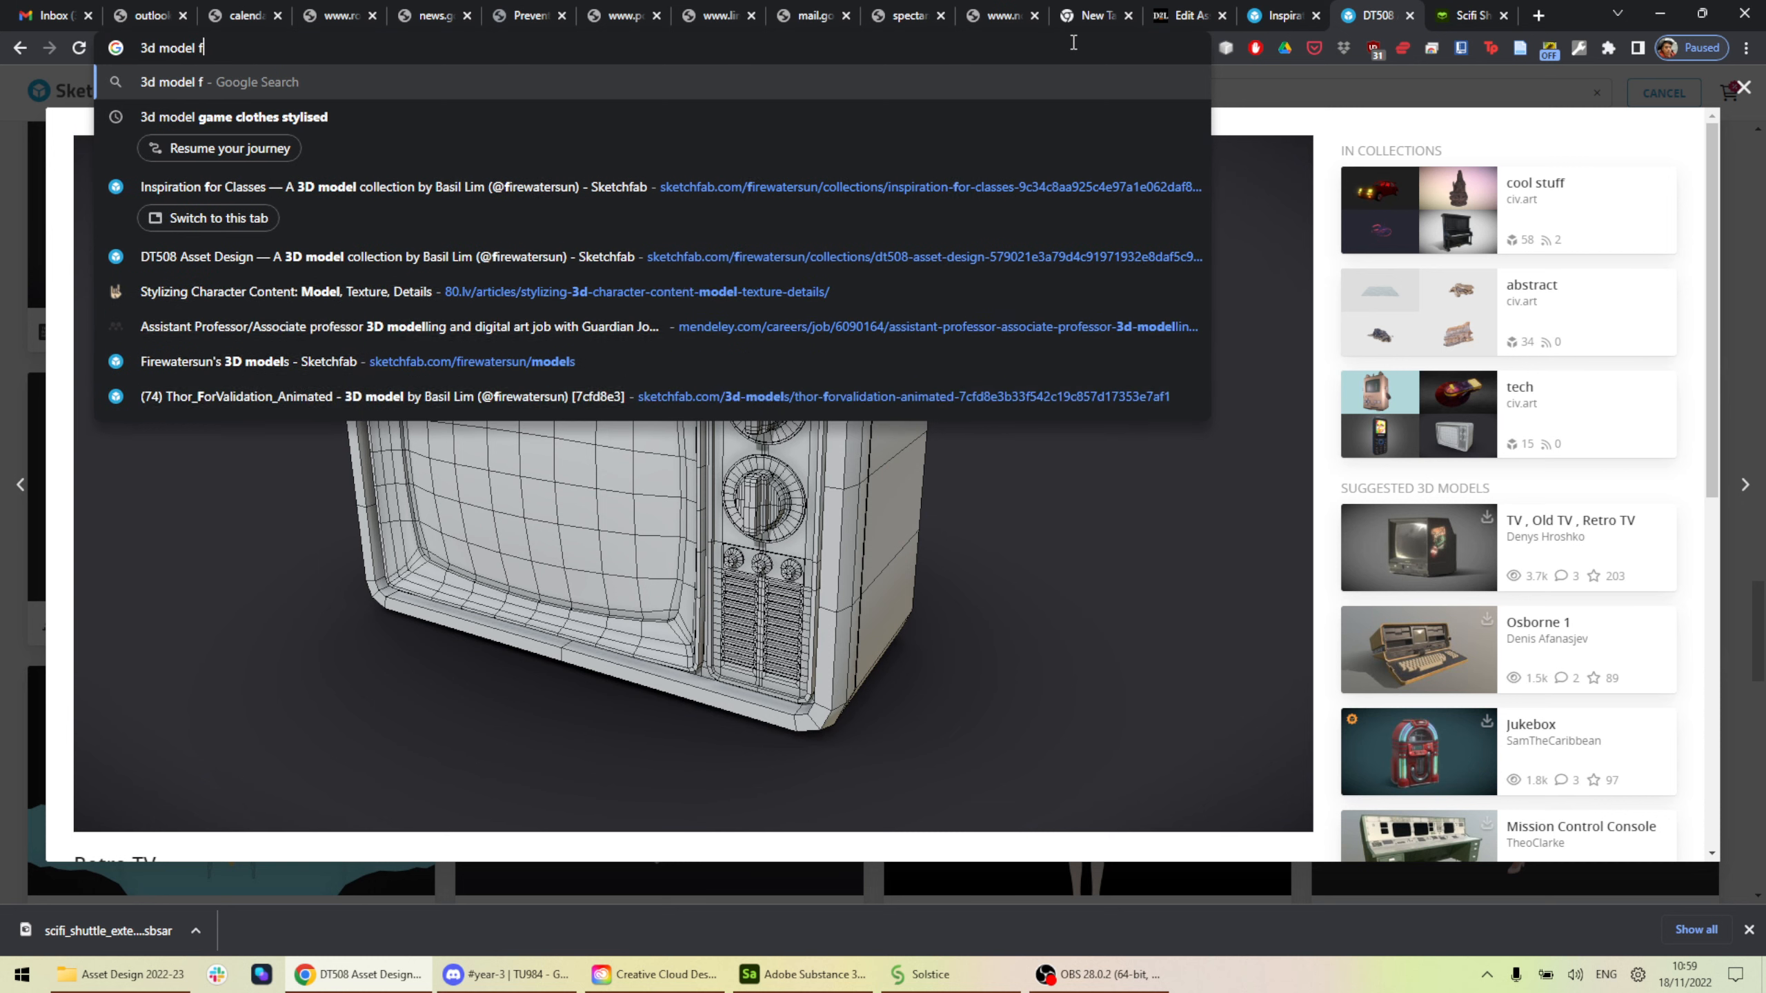
key(Return)
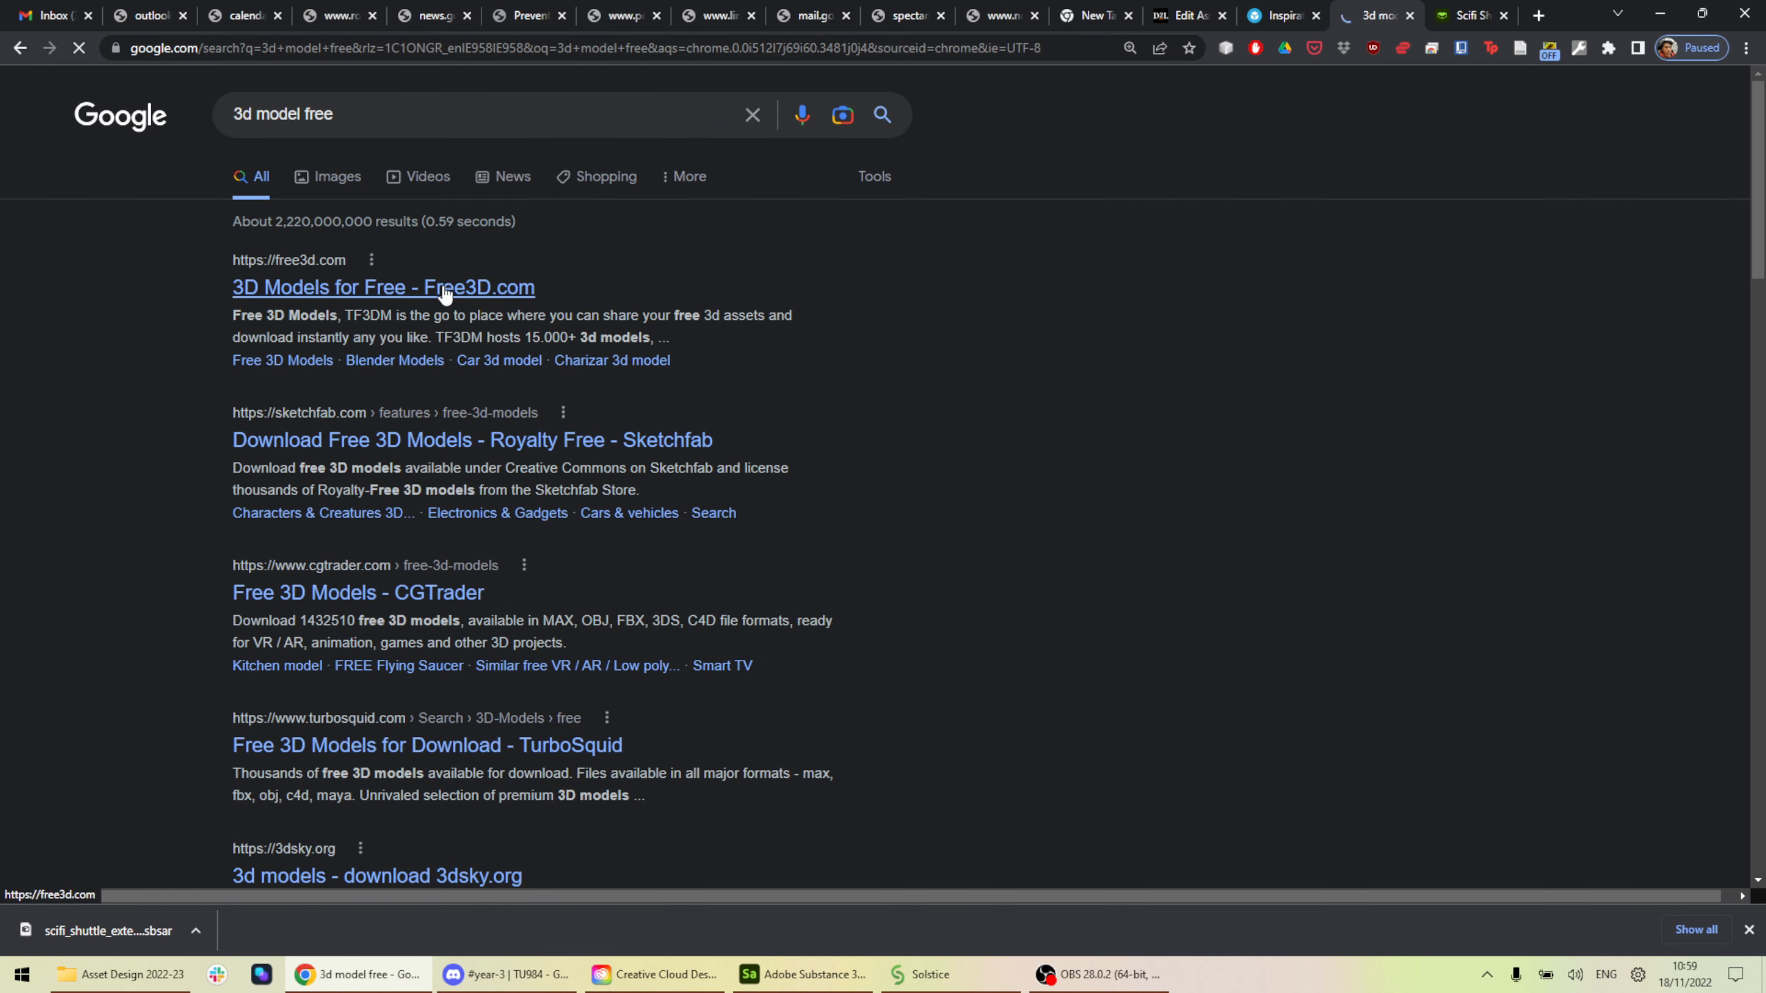
middle_click(445, 295)
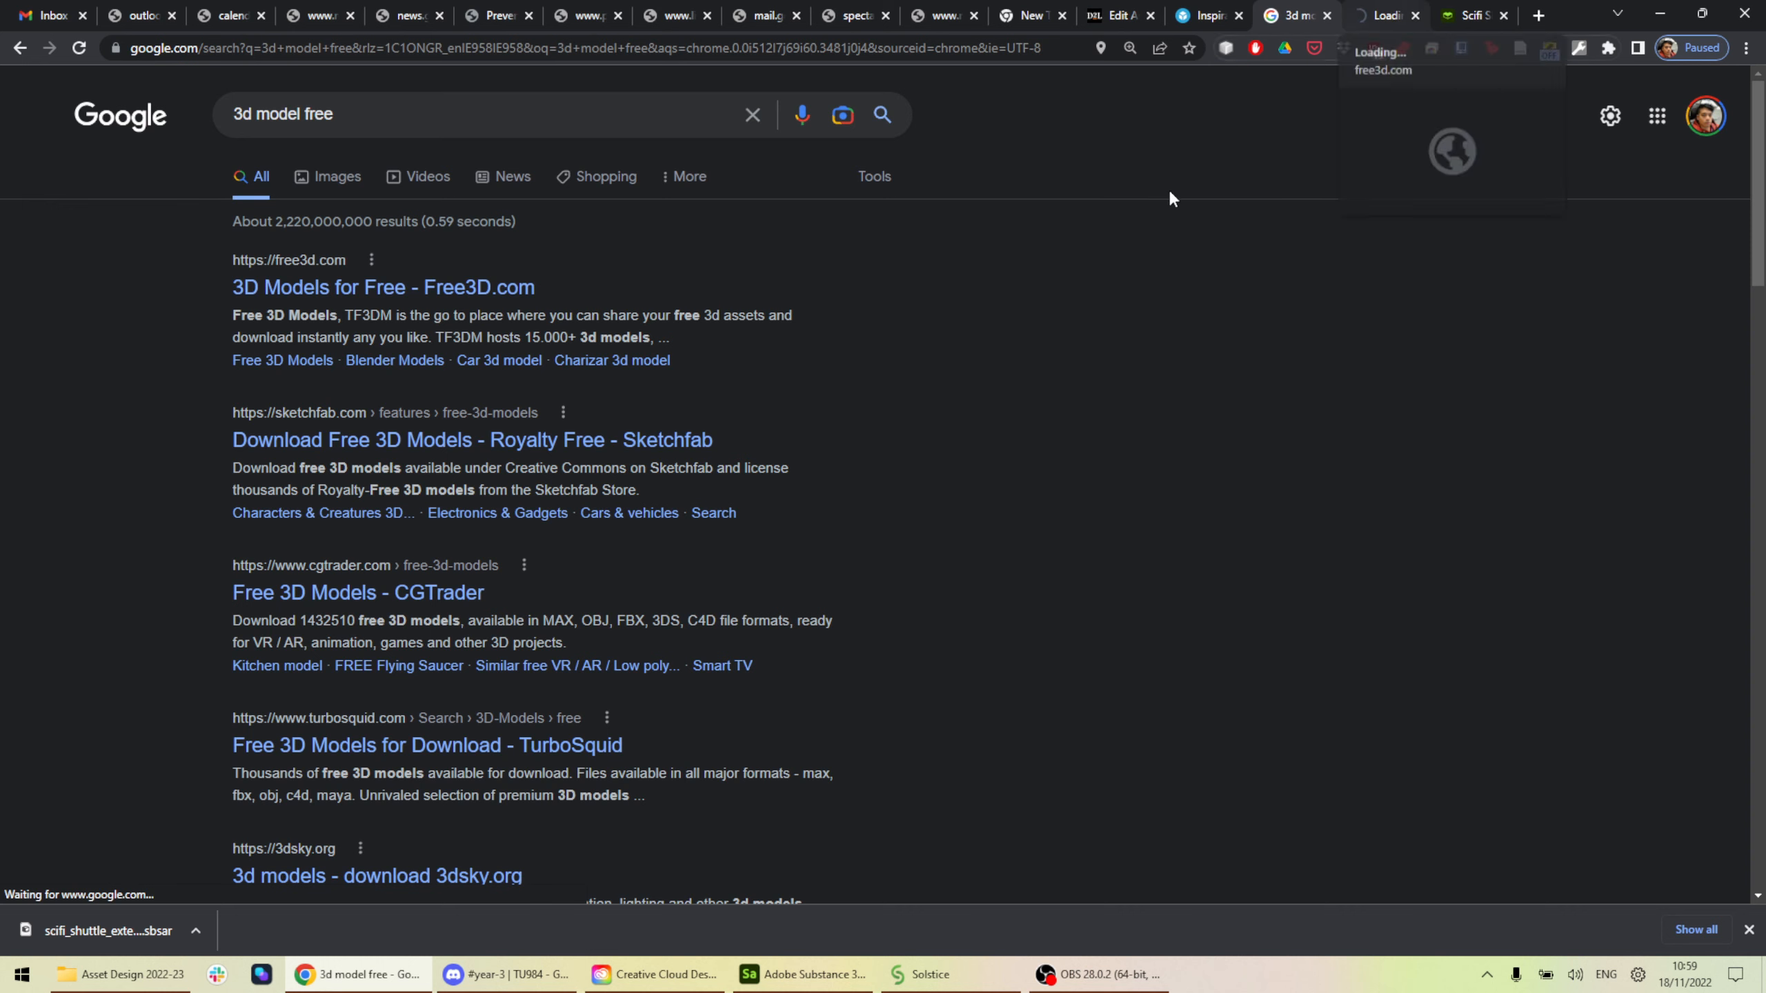
click(616, 445)
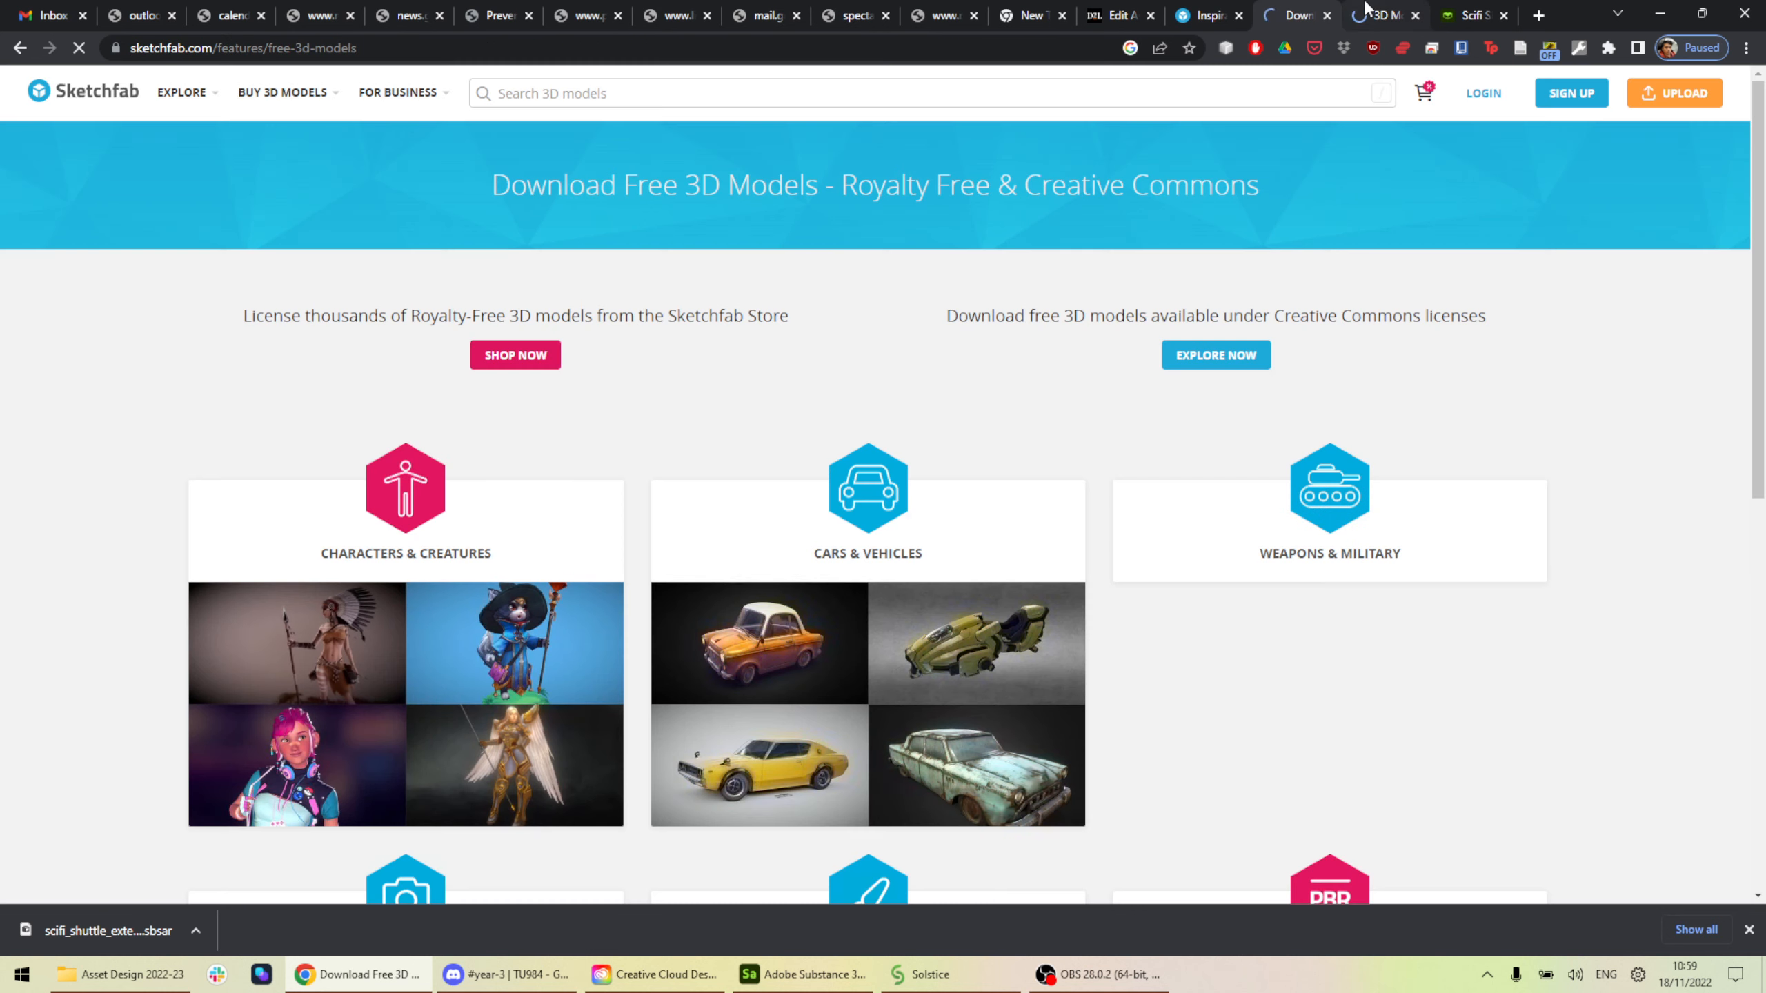
Examine the model categories on Sketchfab's Download Free 3D Models page, from Characters & Creatures down to Robots.
scroll(1380, 407, down, 2)
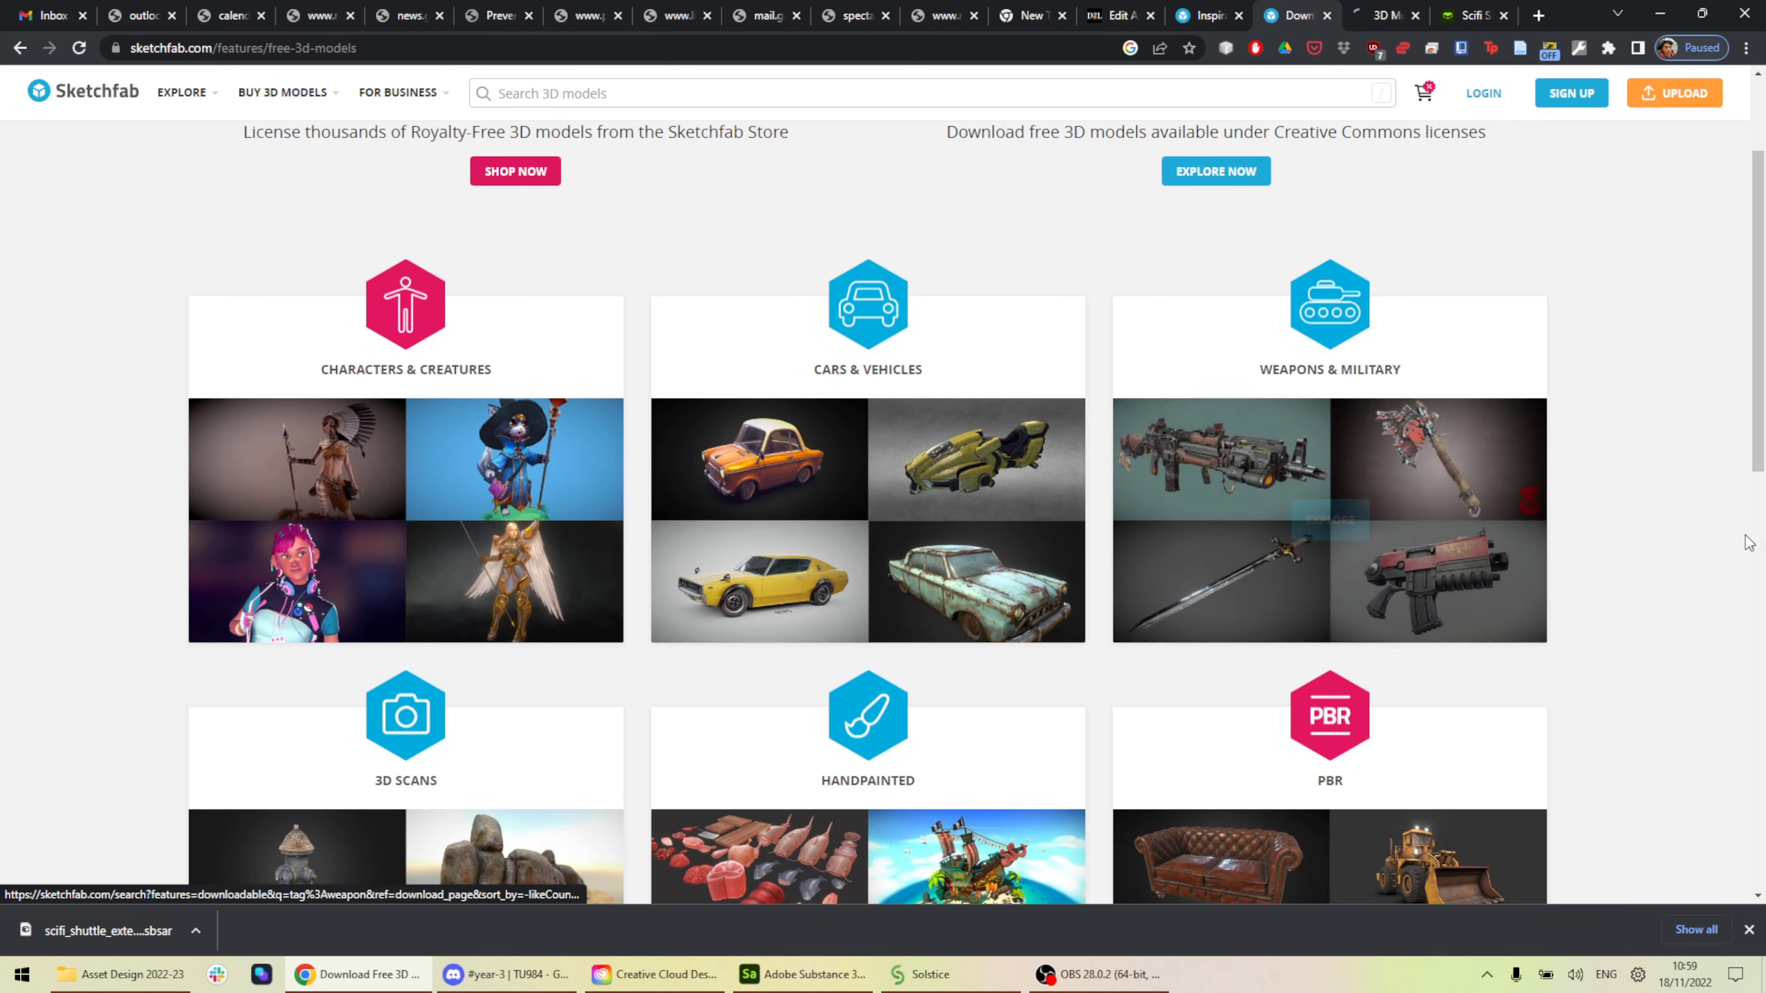
scroll(1743, 549, down, 1)
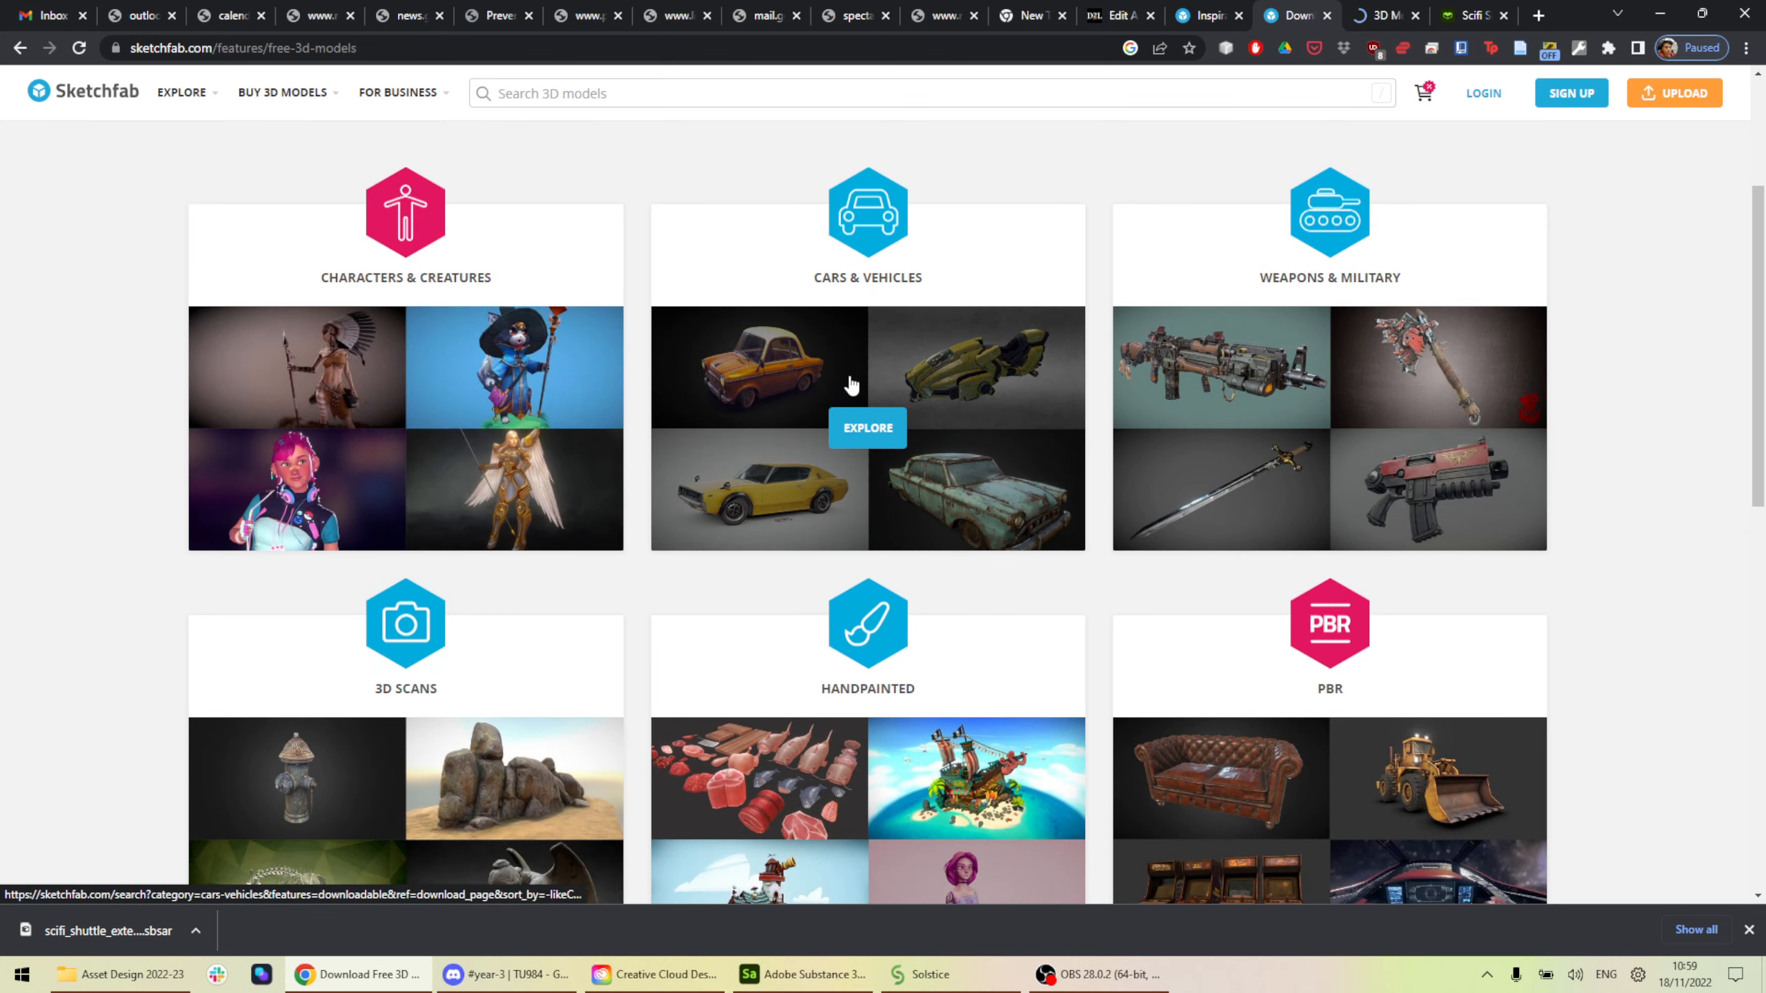
scroll(1347, 377, down, 1)
scroll(1355, 383, down, 2)
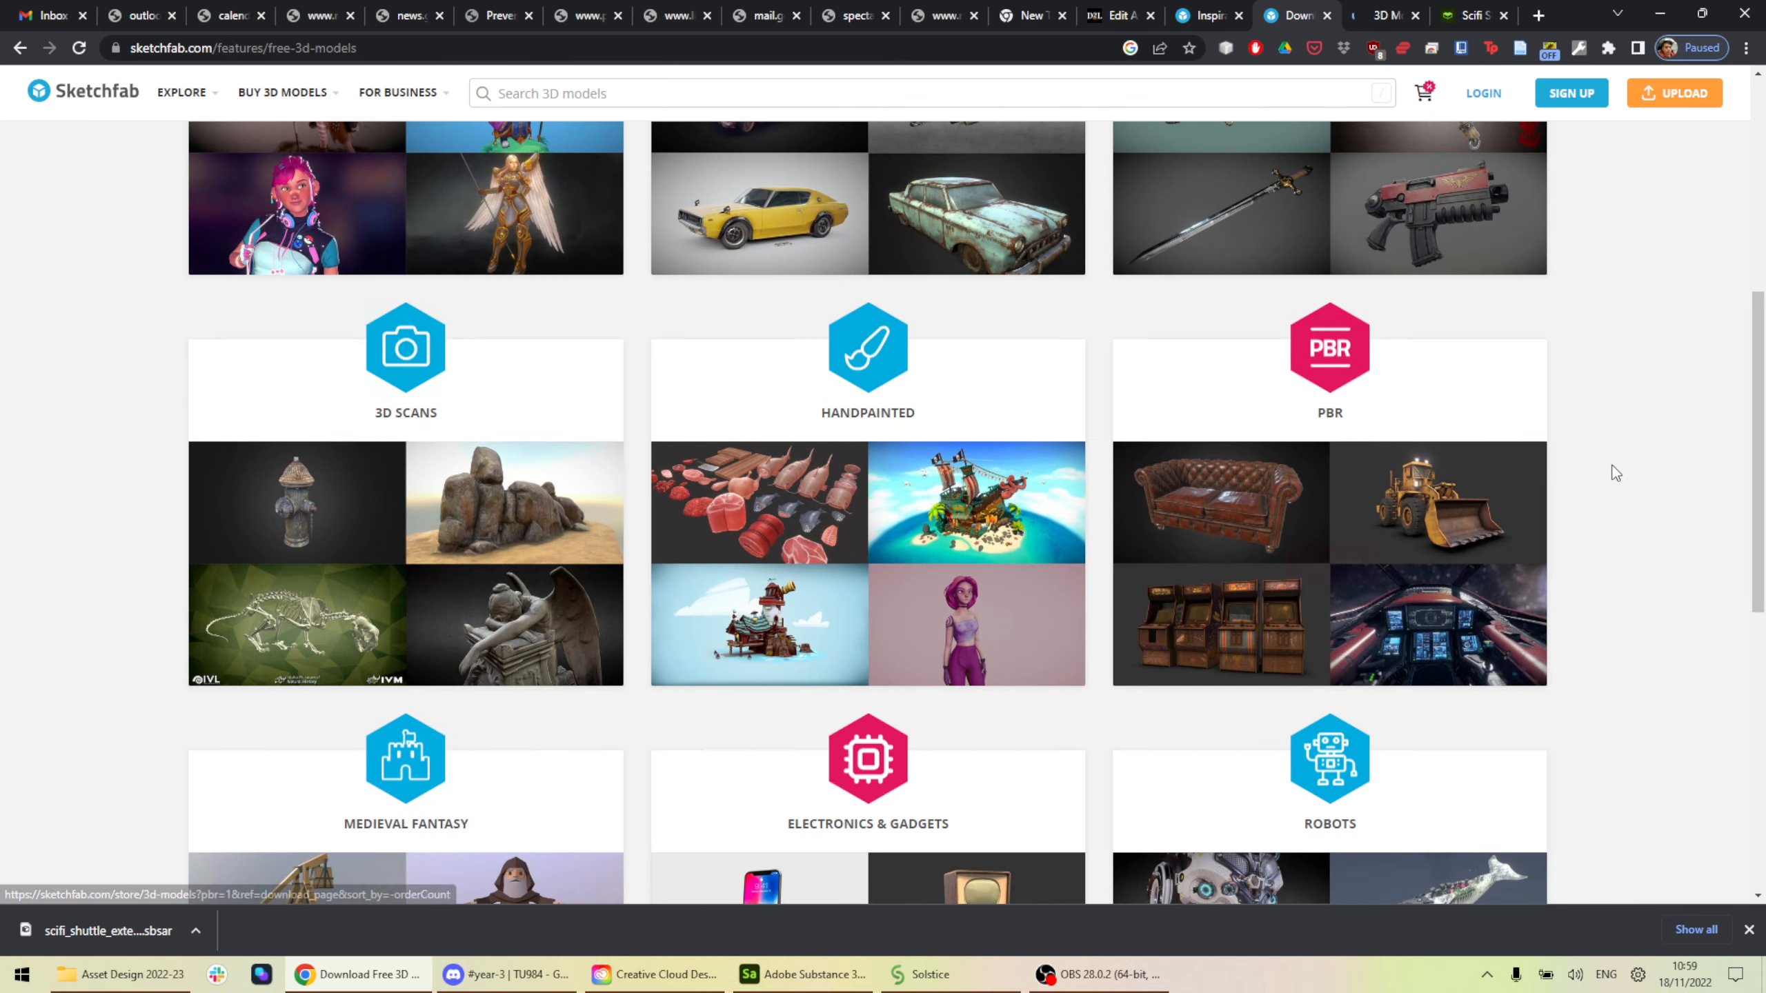
scroll(1630, 470, up, 3)
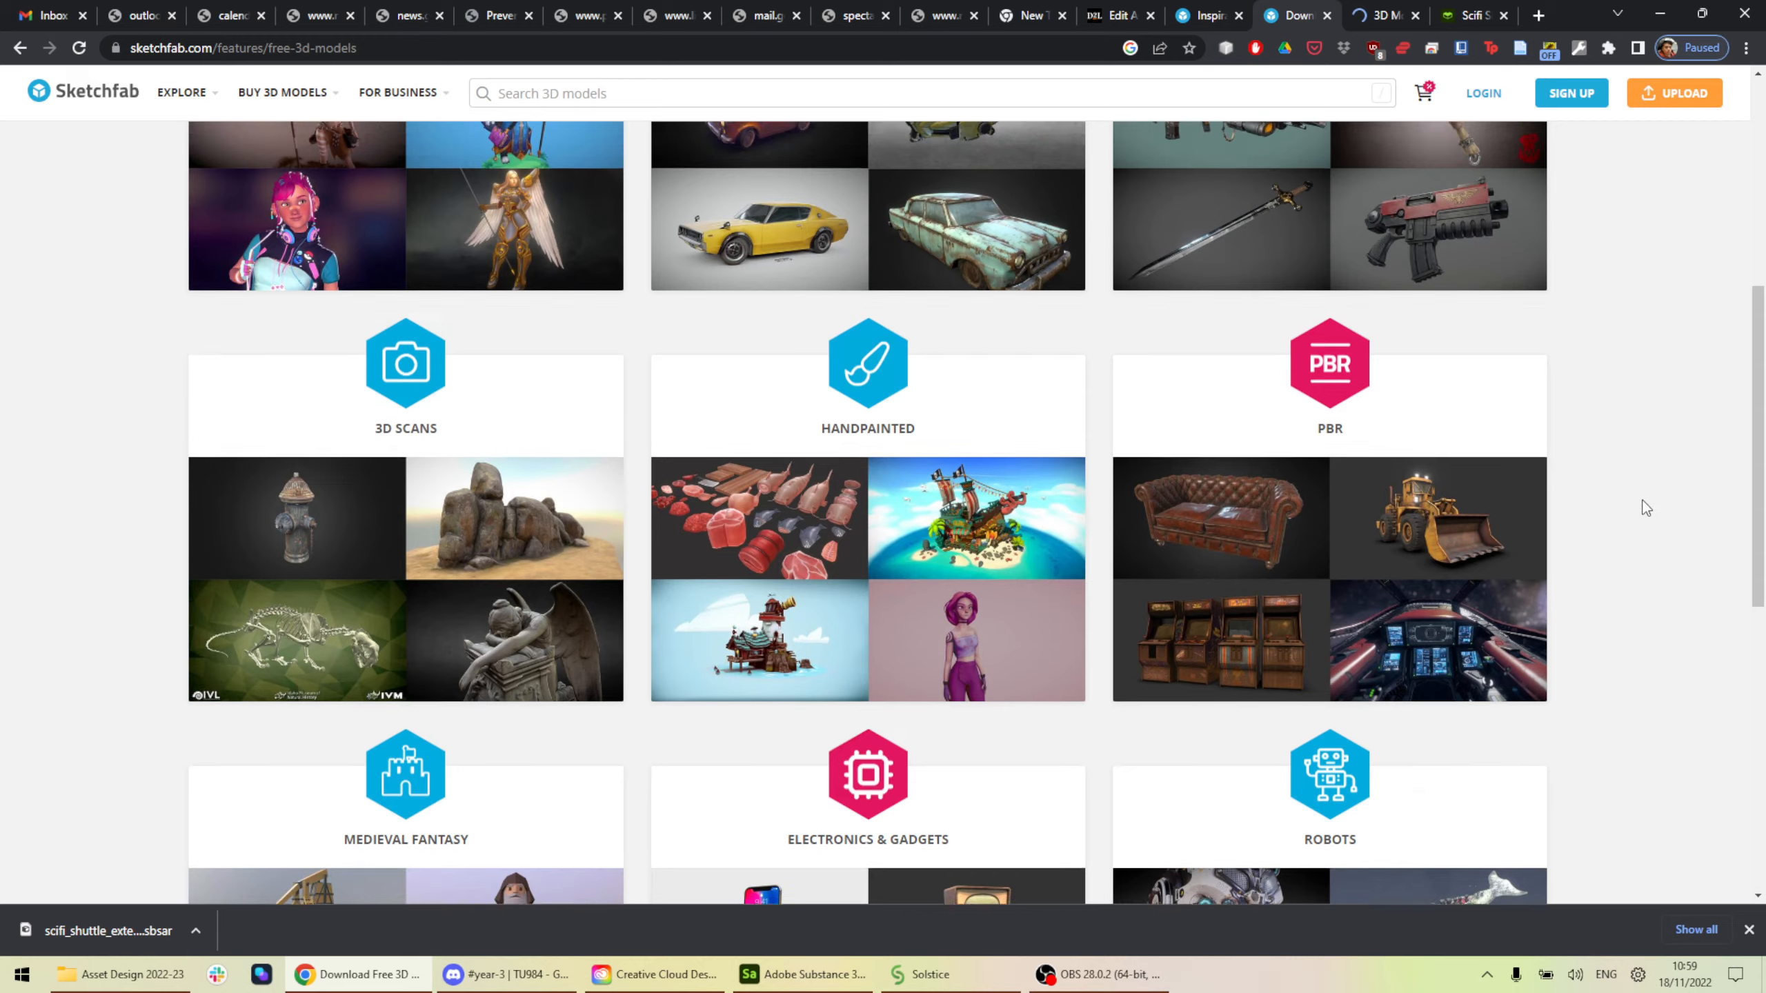
scroll(1551, 480, down, 6)
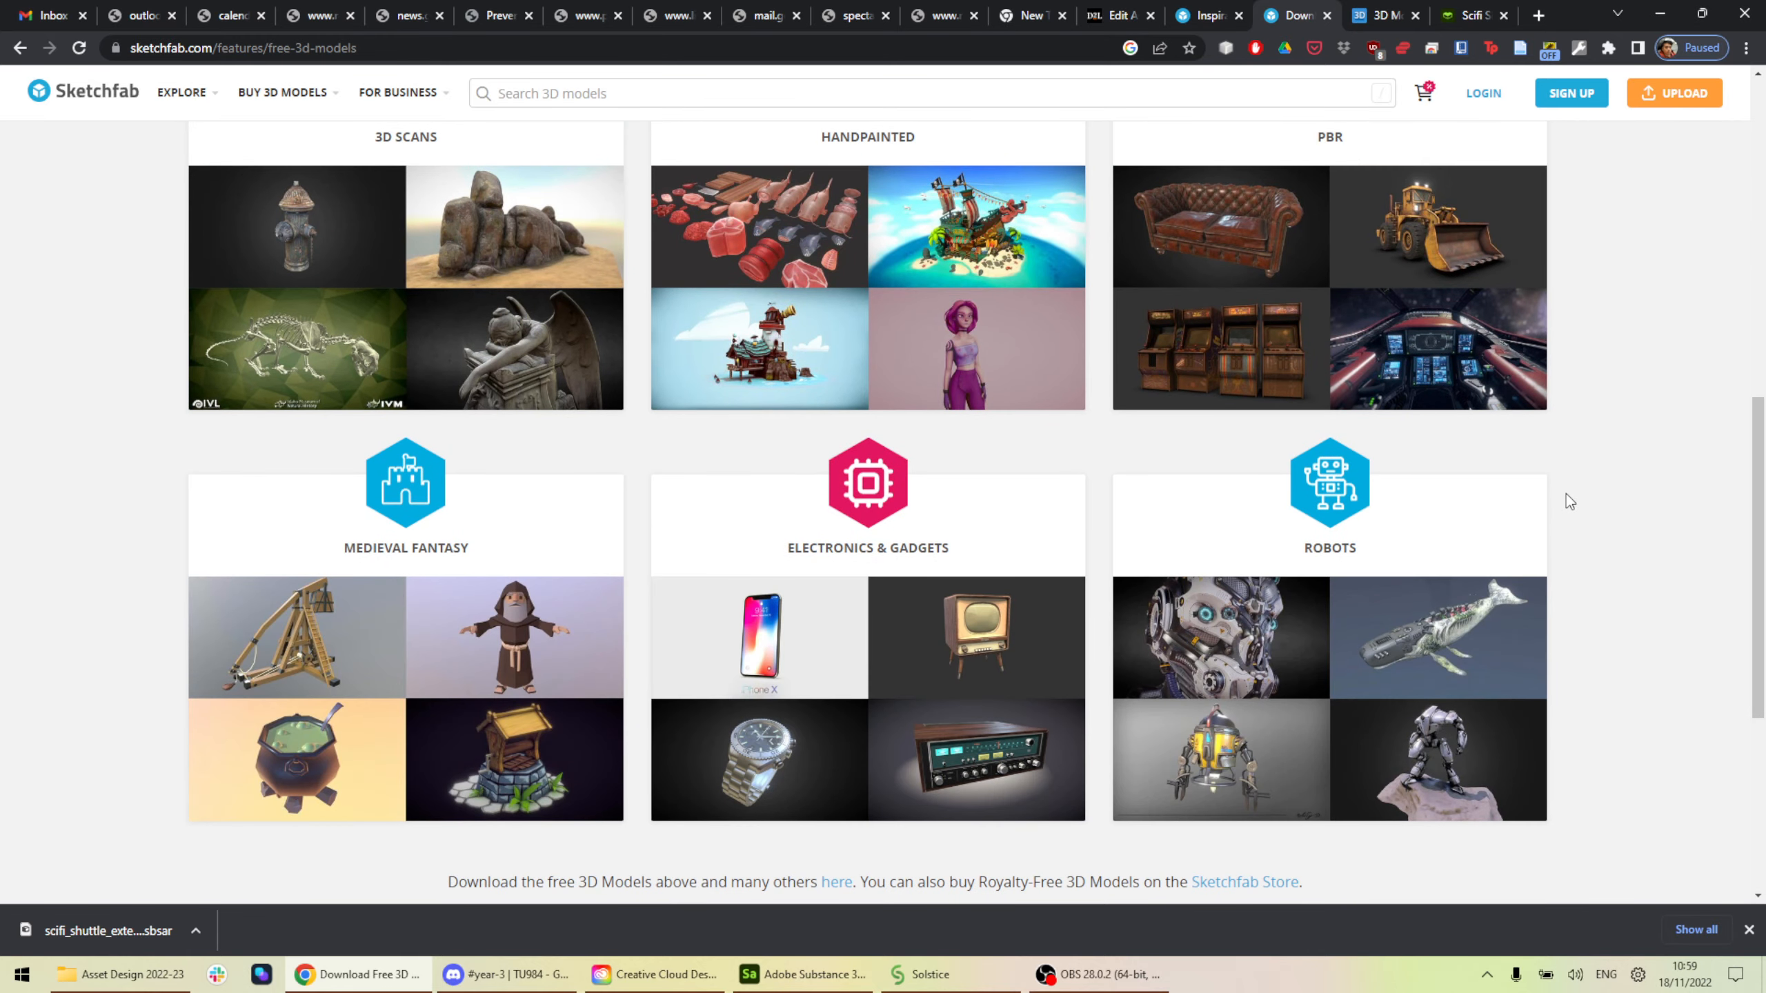
scroll(1566, 497, up, 4)
scroll(1569, 504, down, 3)
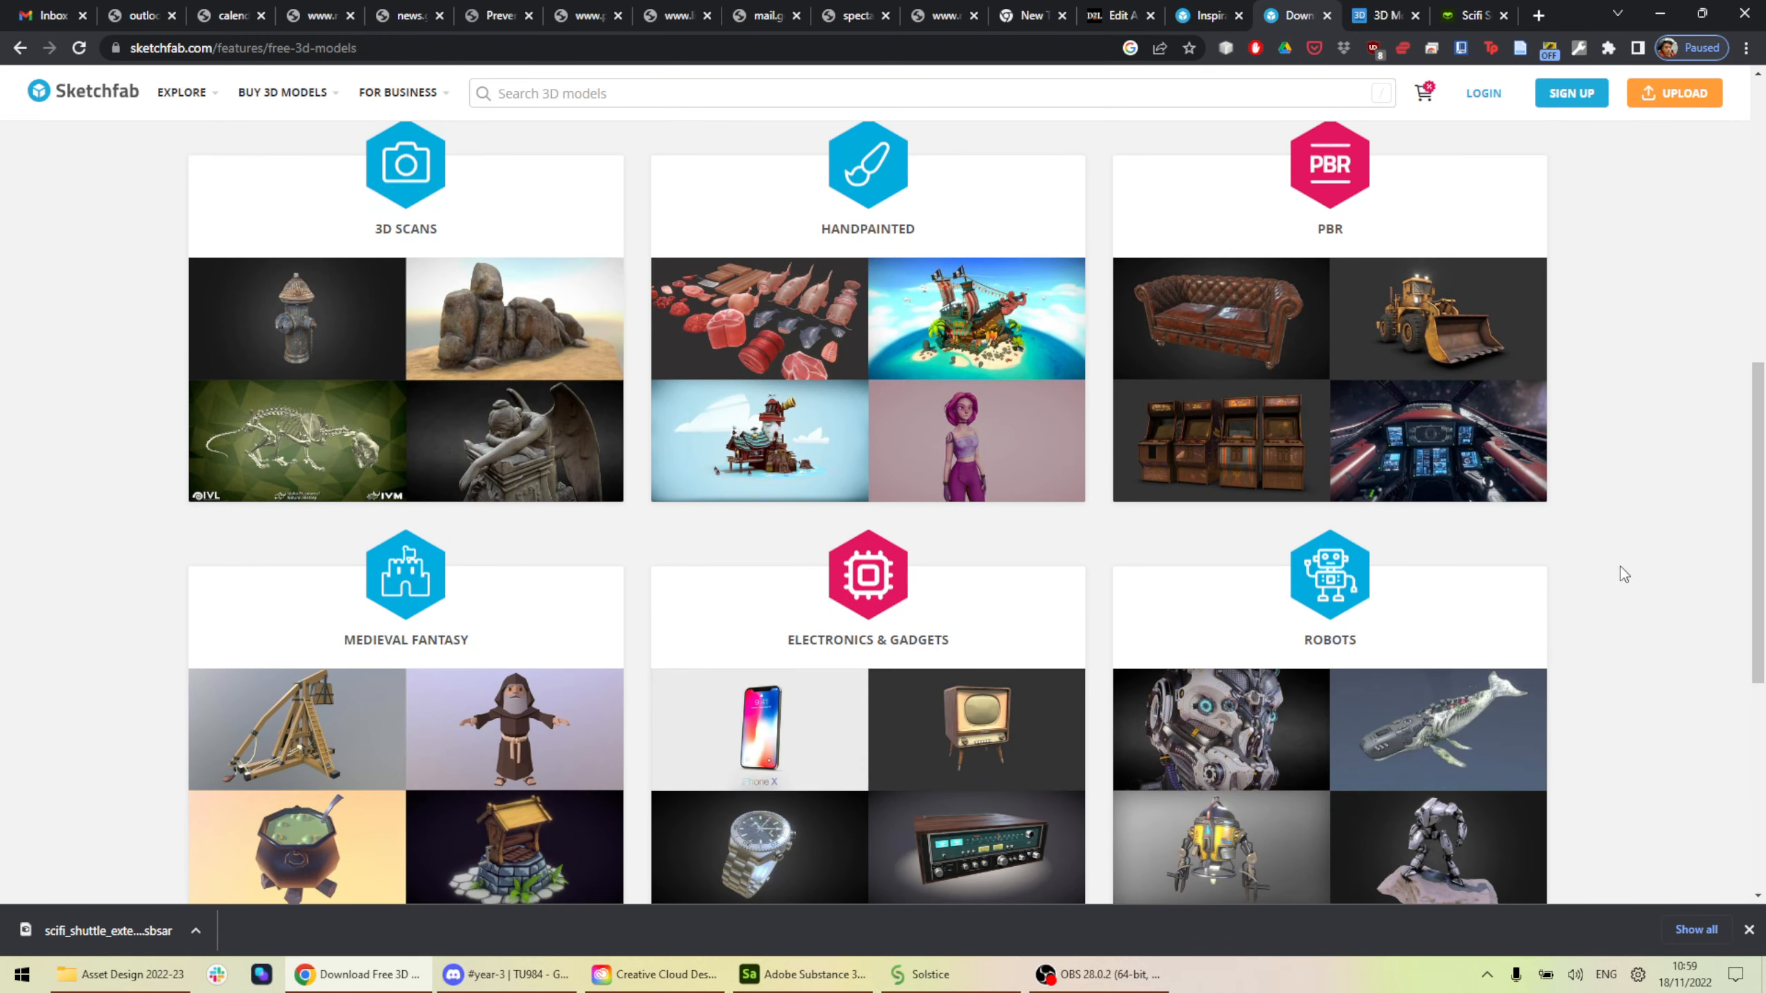
scroll(1619, 573, down, 5)
scroll(1620, 577, up, 13)
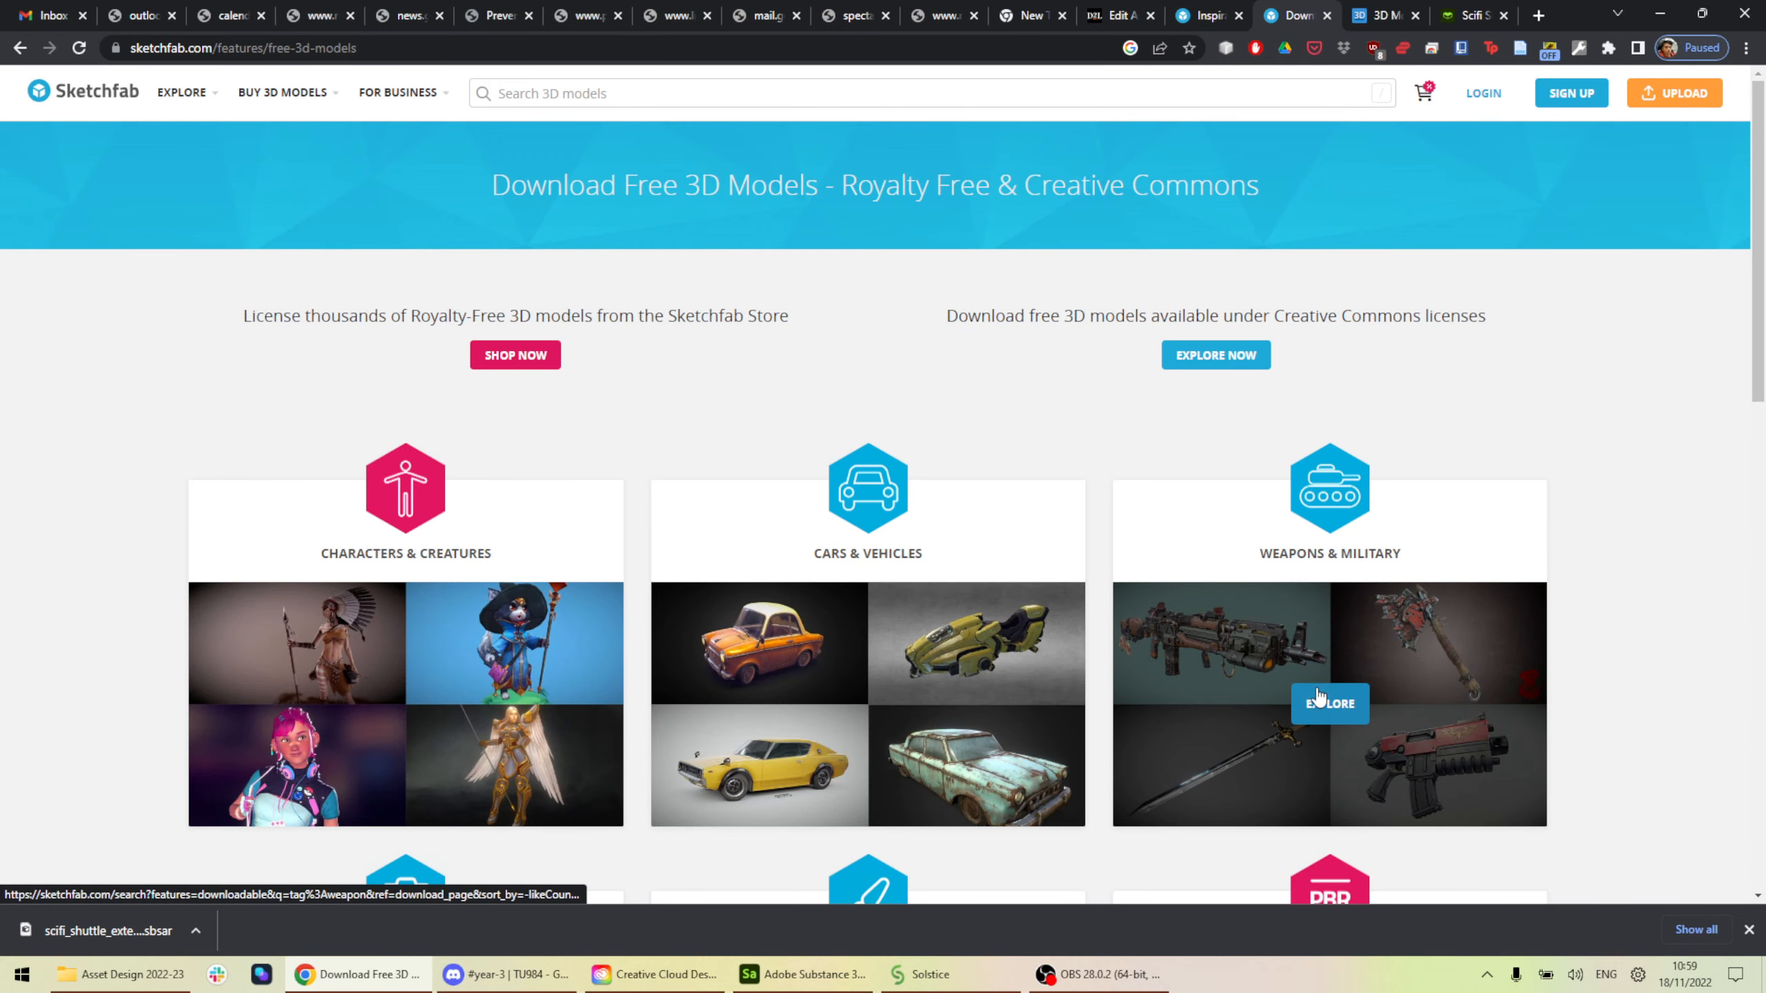
scroll(1121, 599, down, 4)
scroll(1127, 599, down, 5)
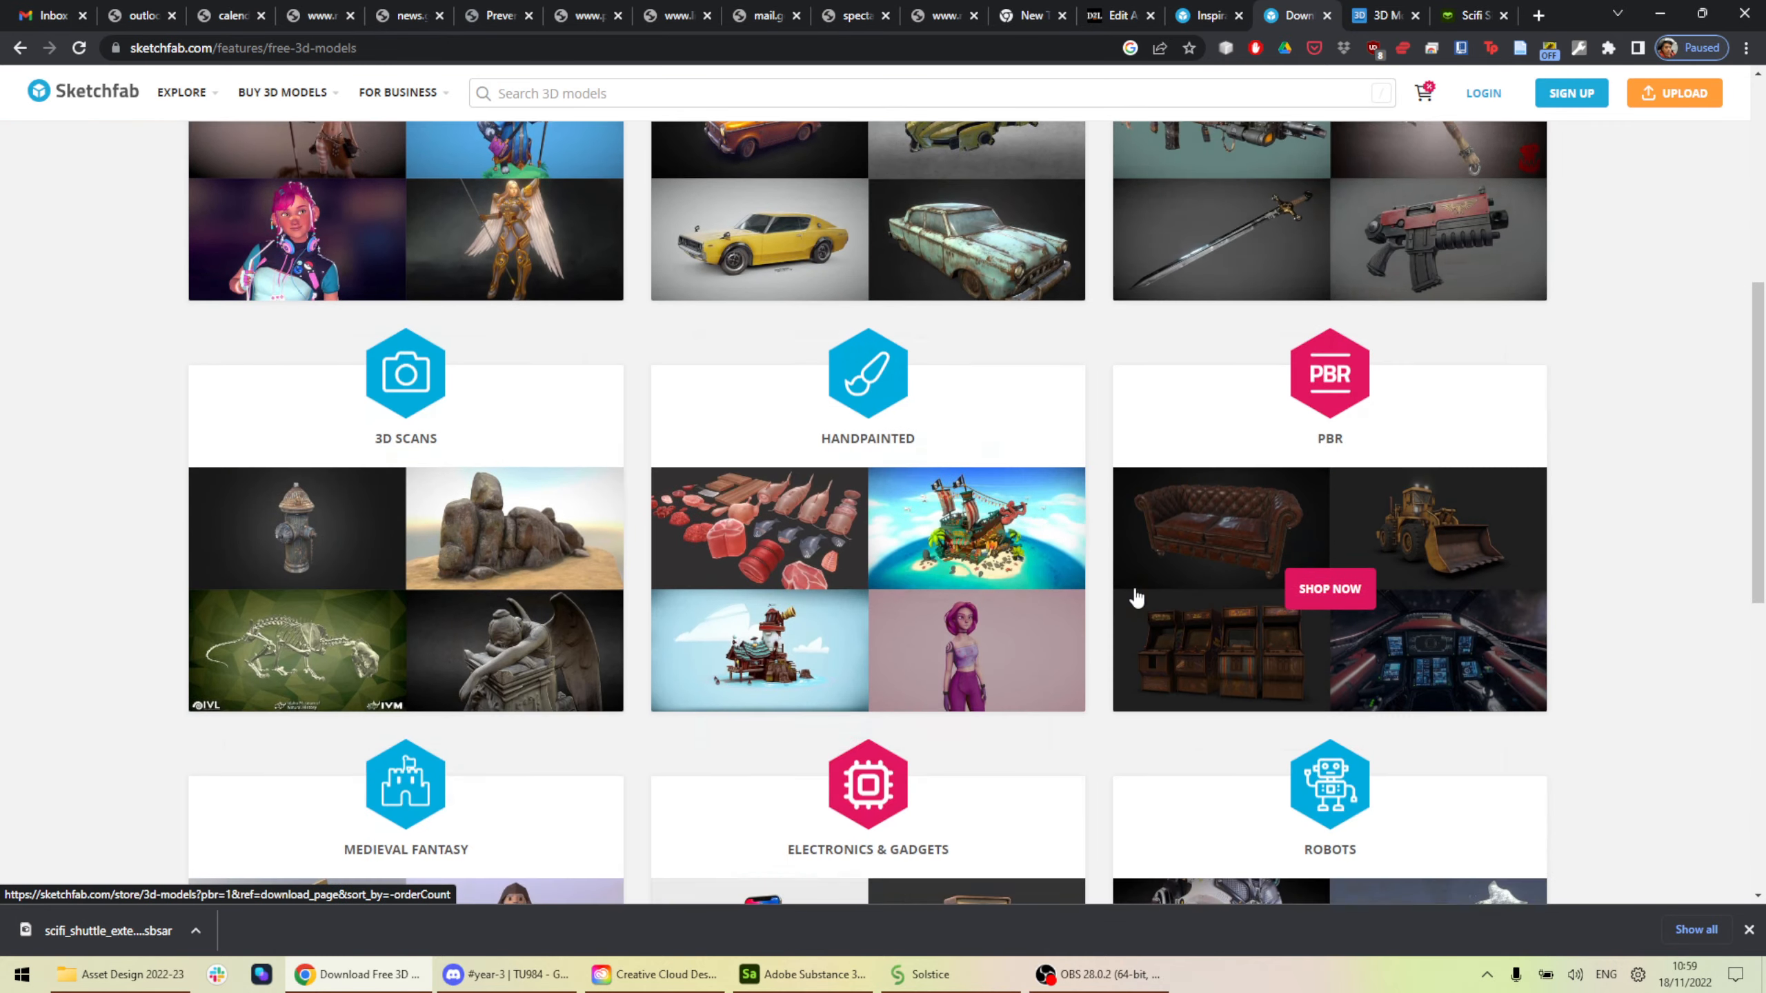
scroll(1709, 630, up, 7)
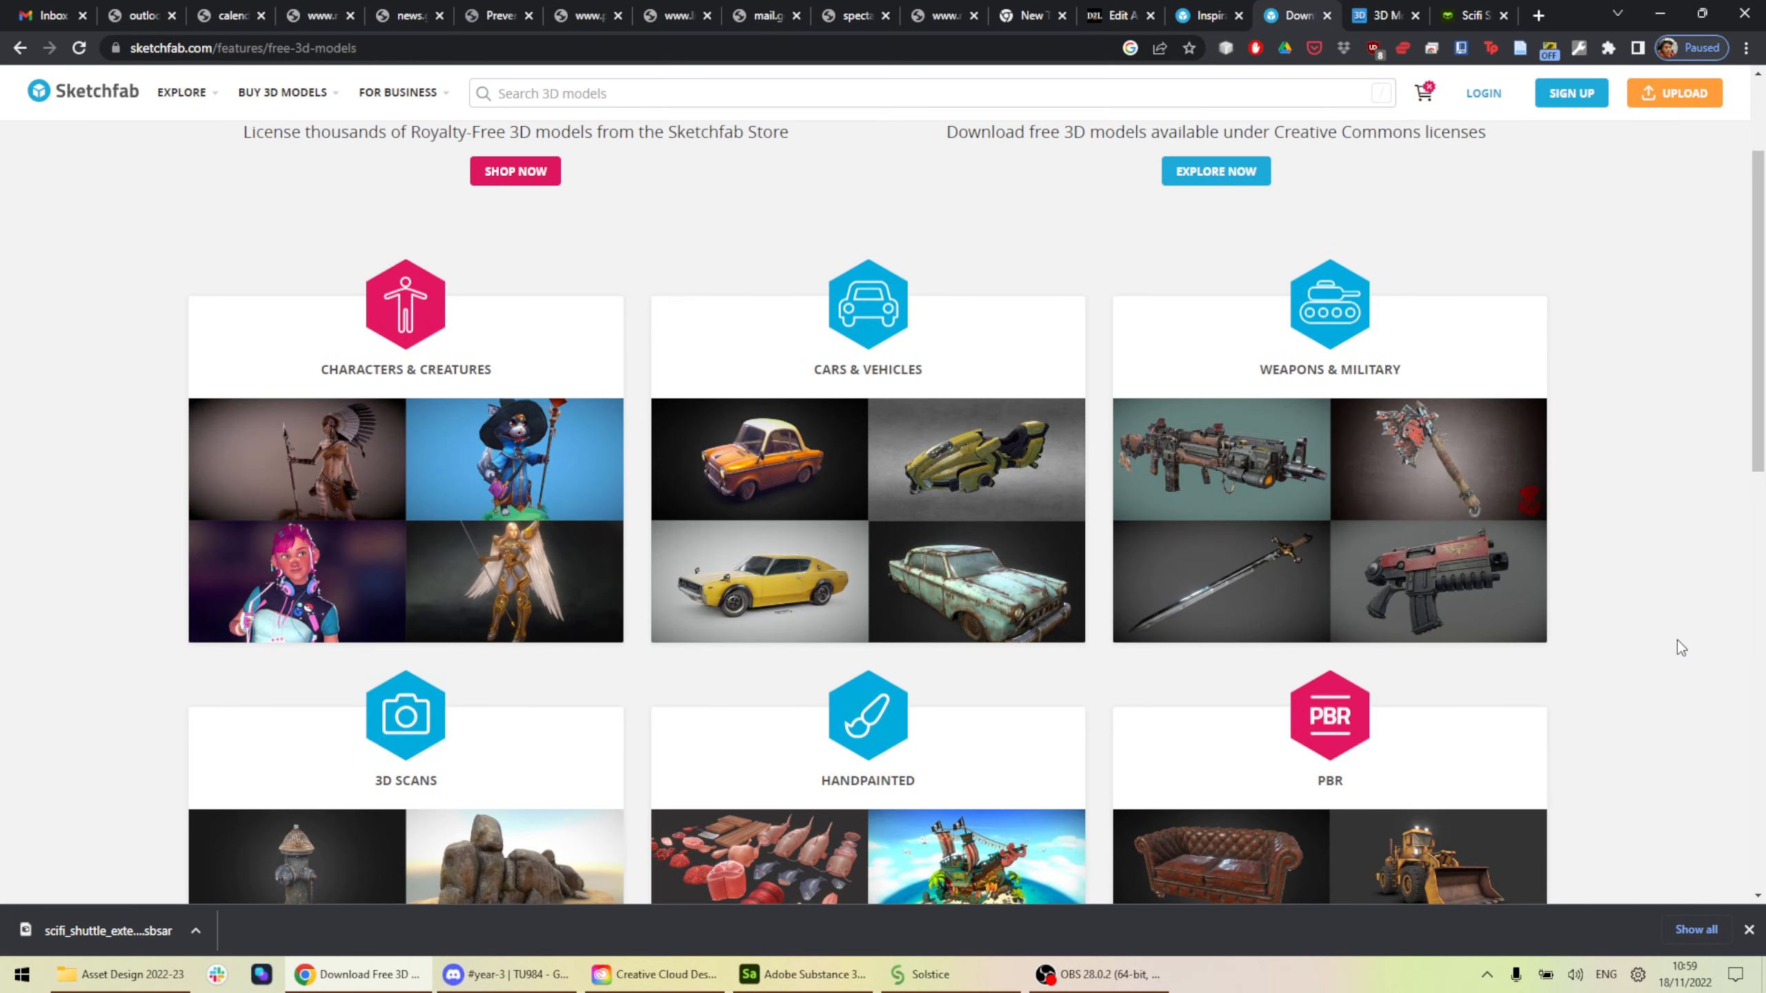
scroll(1677, 641, down, 7)
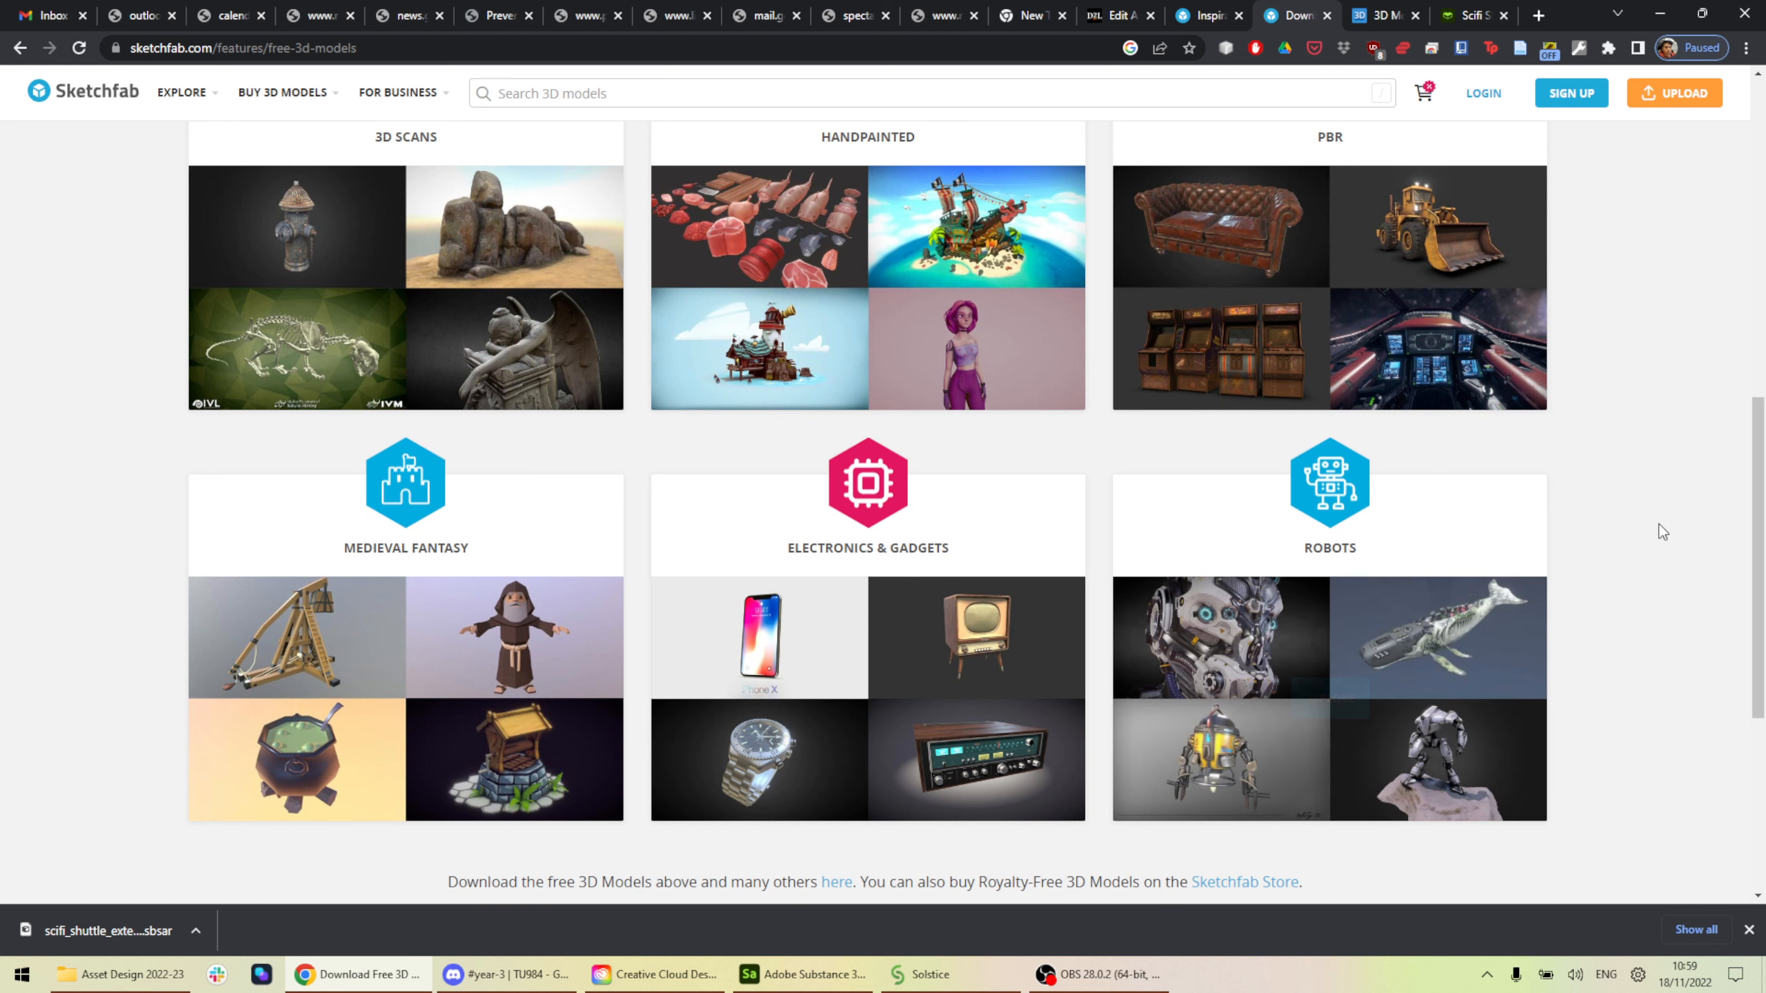
scroll(1682, 533, up, 7)
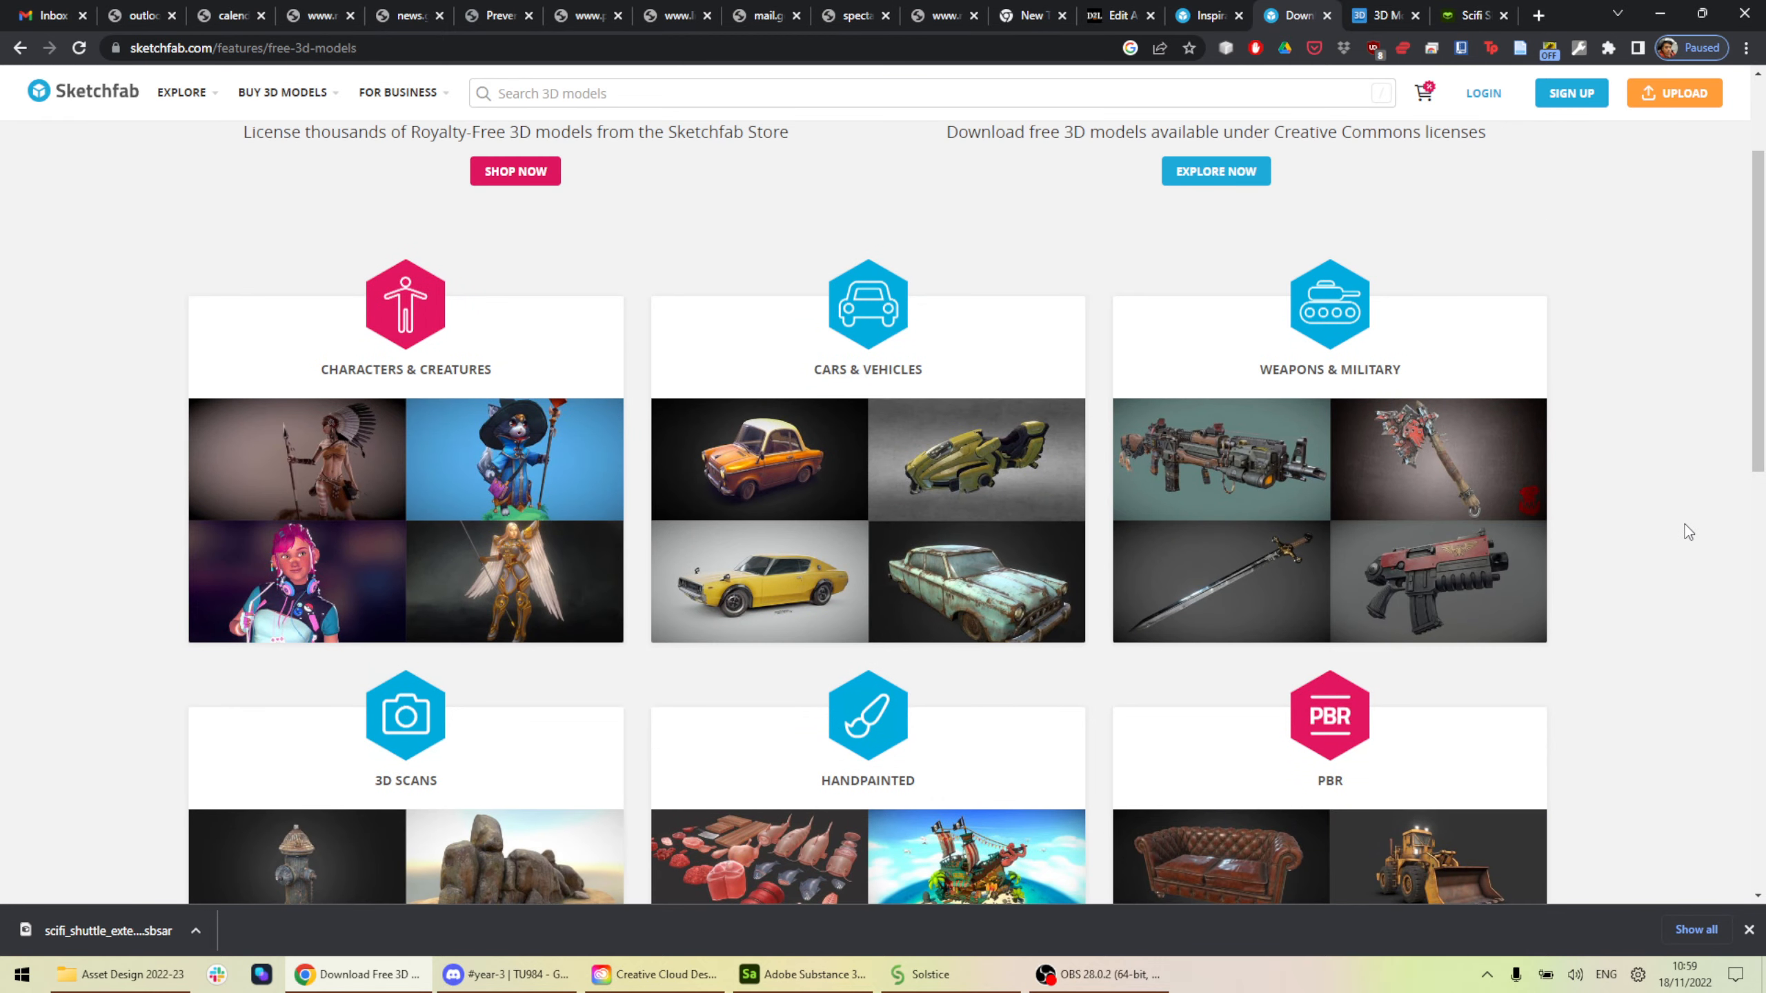
scroll(1684, 528, down, 10)
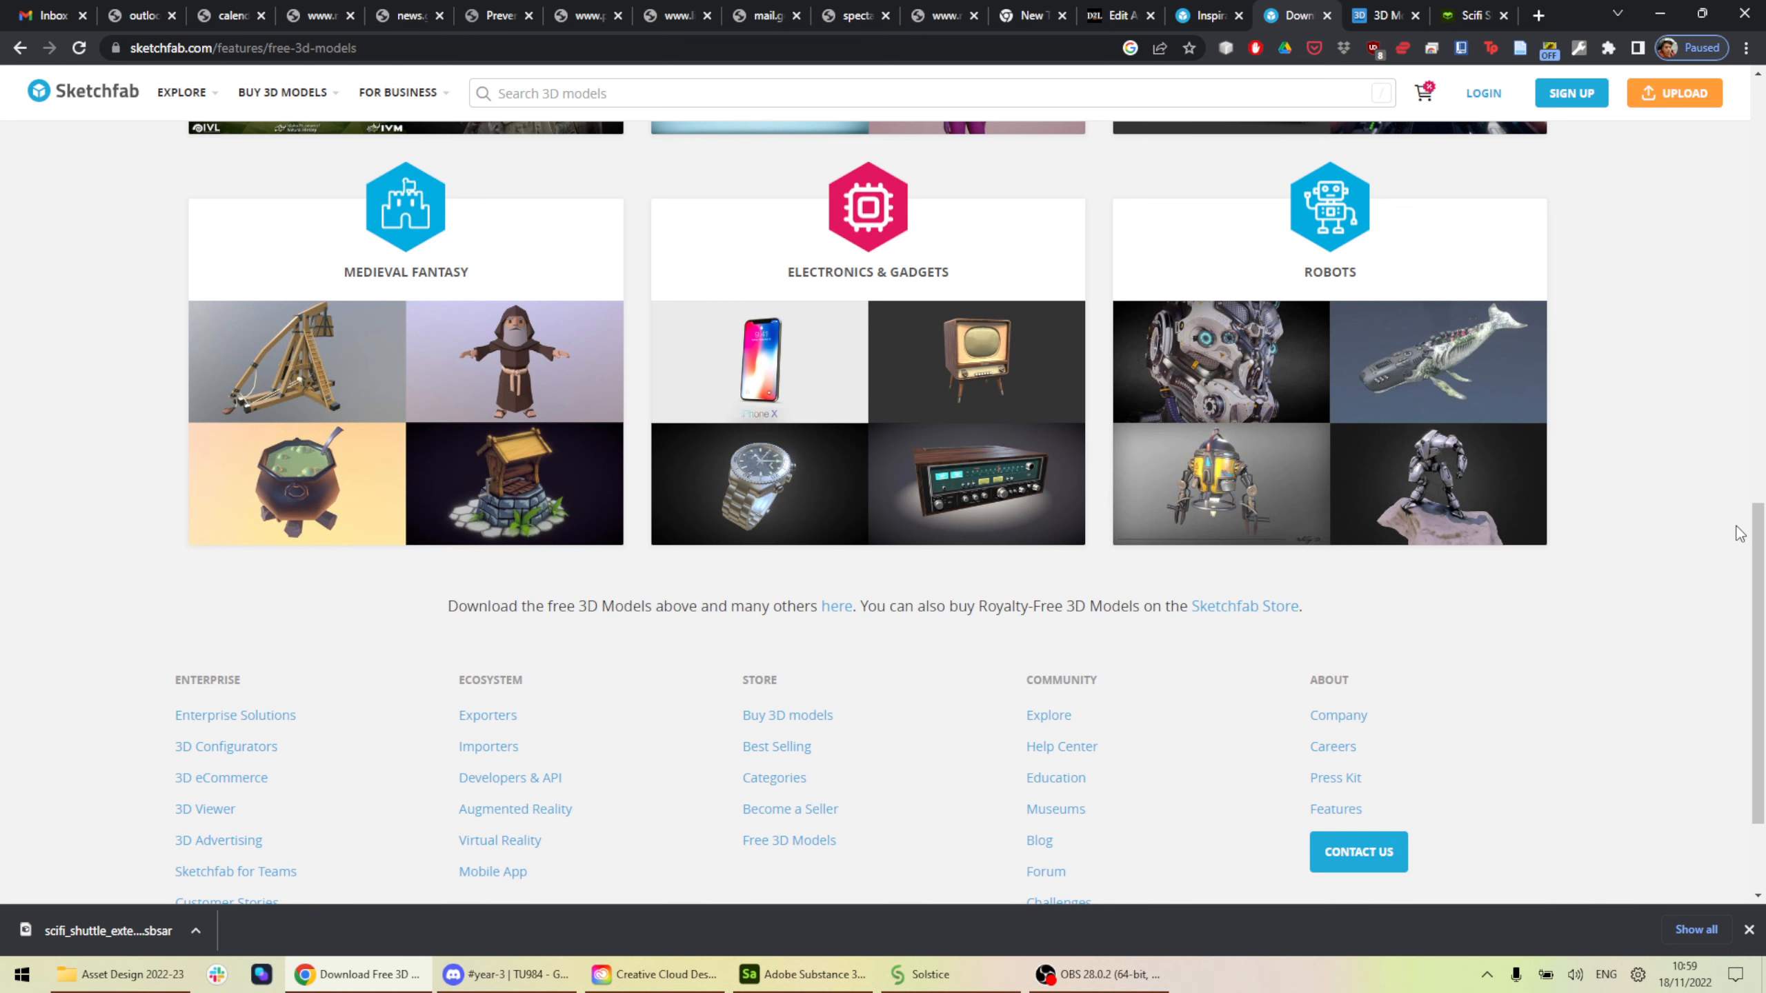
scroll(1738, 530, up, 12)
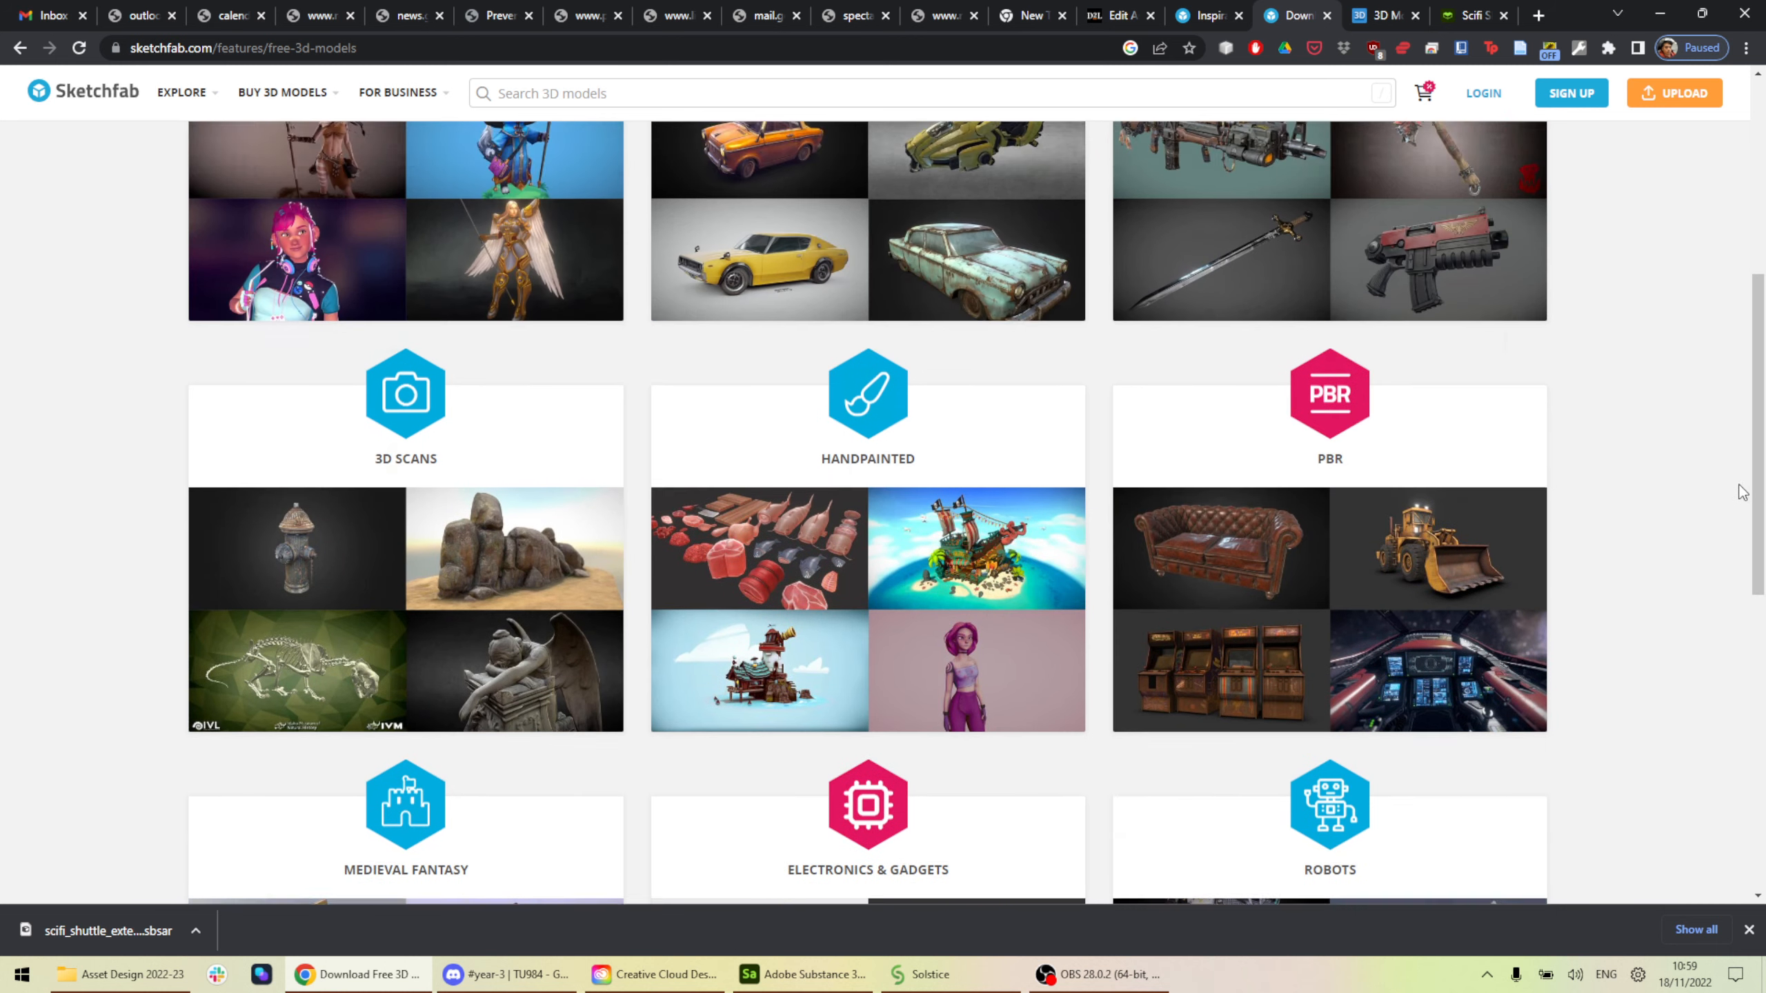
scroll(1738, 489, down, 5)
scroll(1746, 505, down, 2)
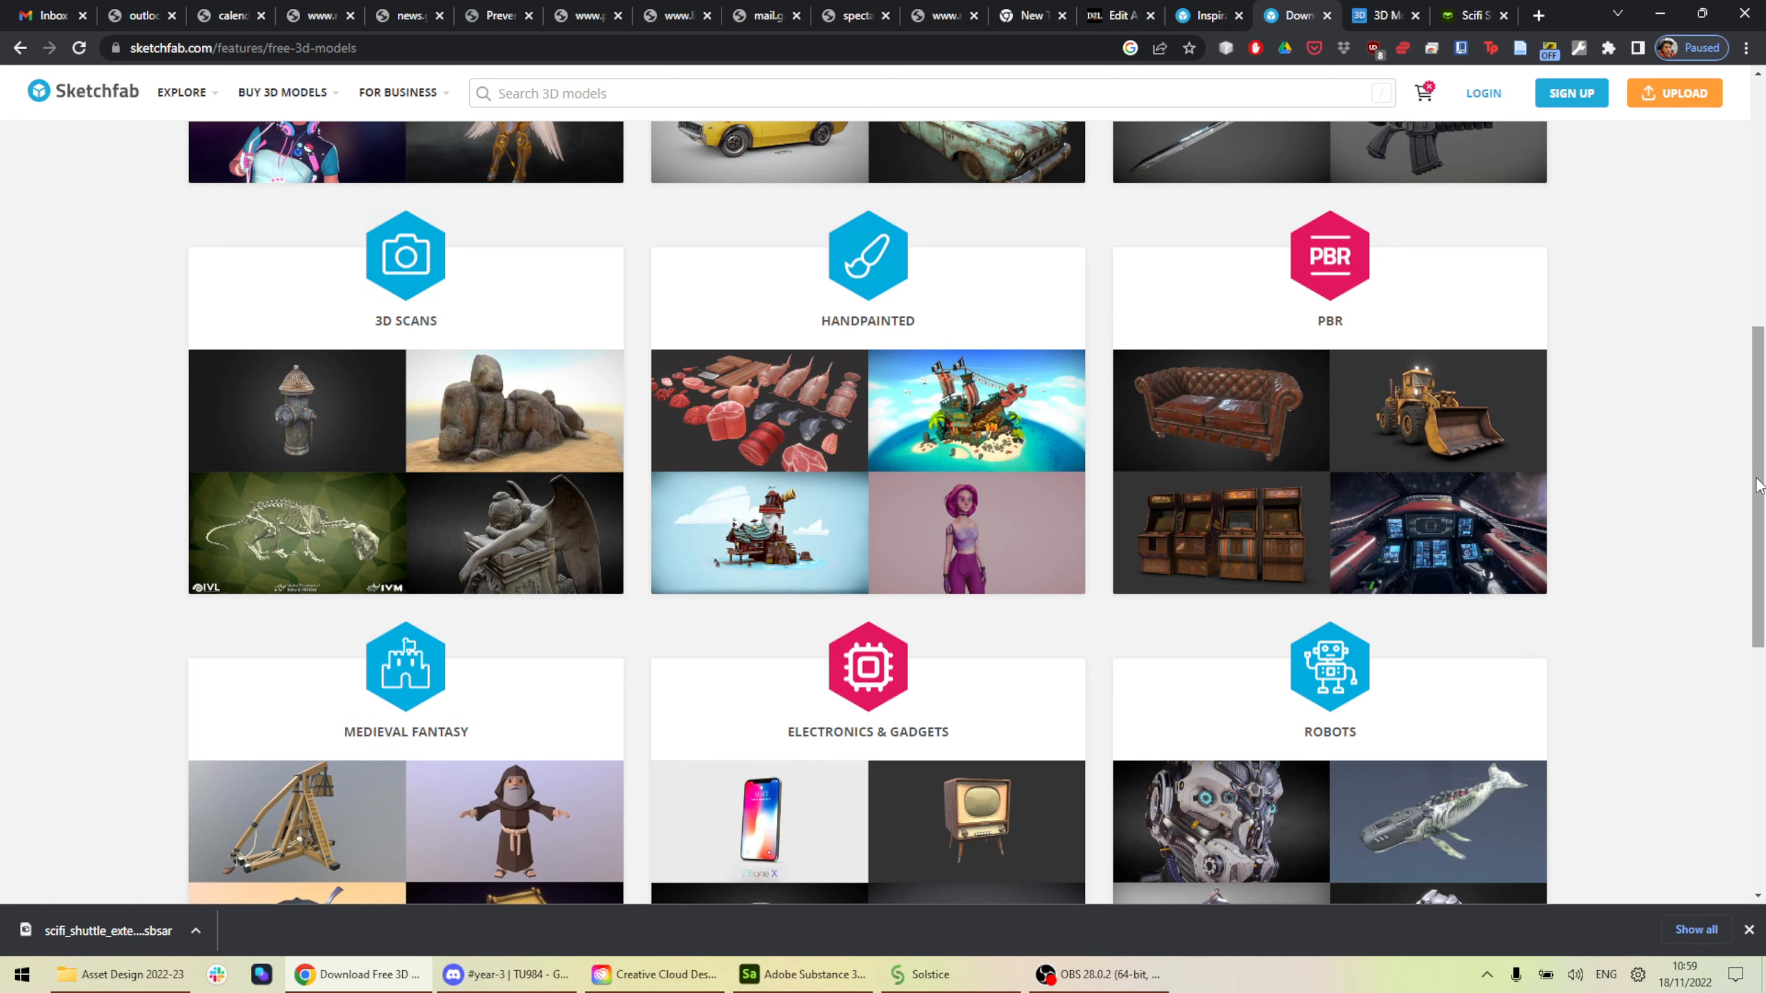
Explore the downloadable models in the Weapons & Military category.
scroll(1720, 456, up, 8)
click(1296, 669)
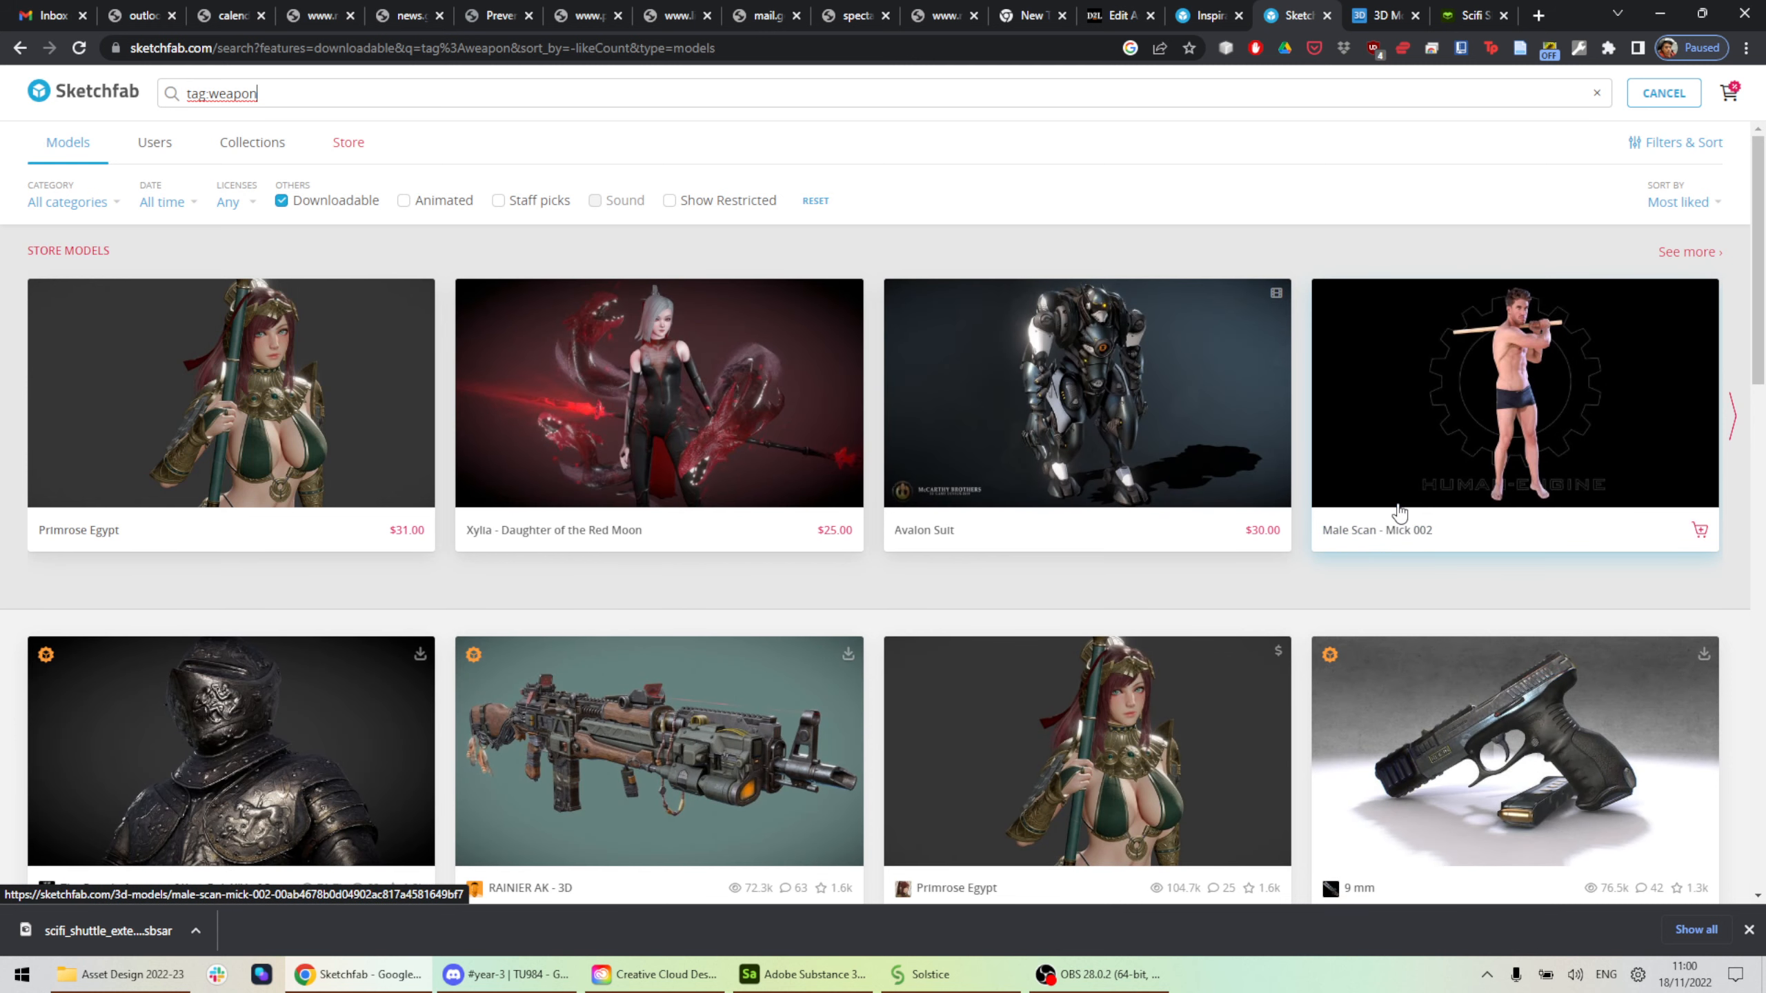
Examine the downloadable weapon-tagged models, from the armour and rifles down to the daggers, swords and pistols.
scroll(1399, 512, down, 4)
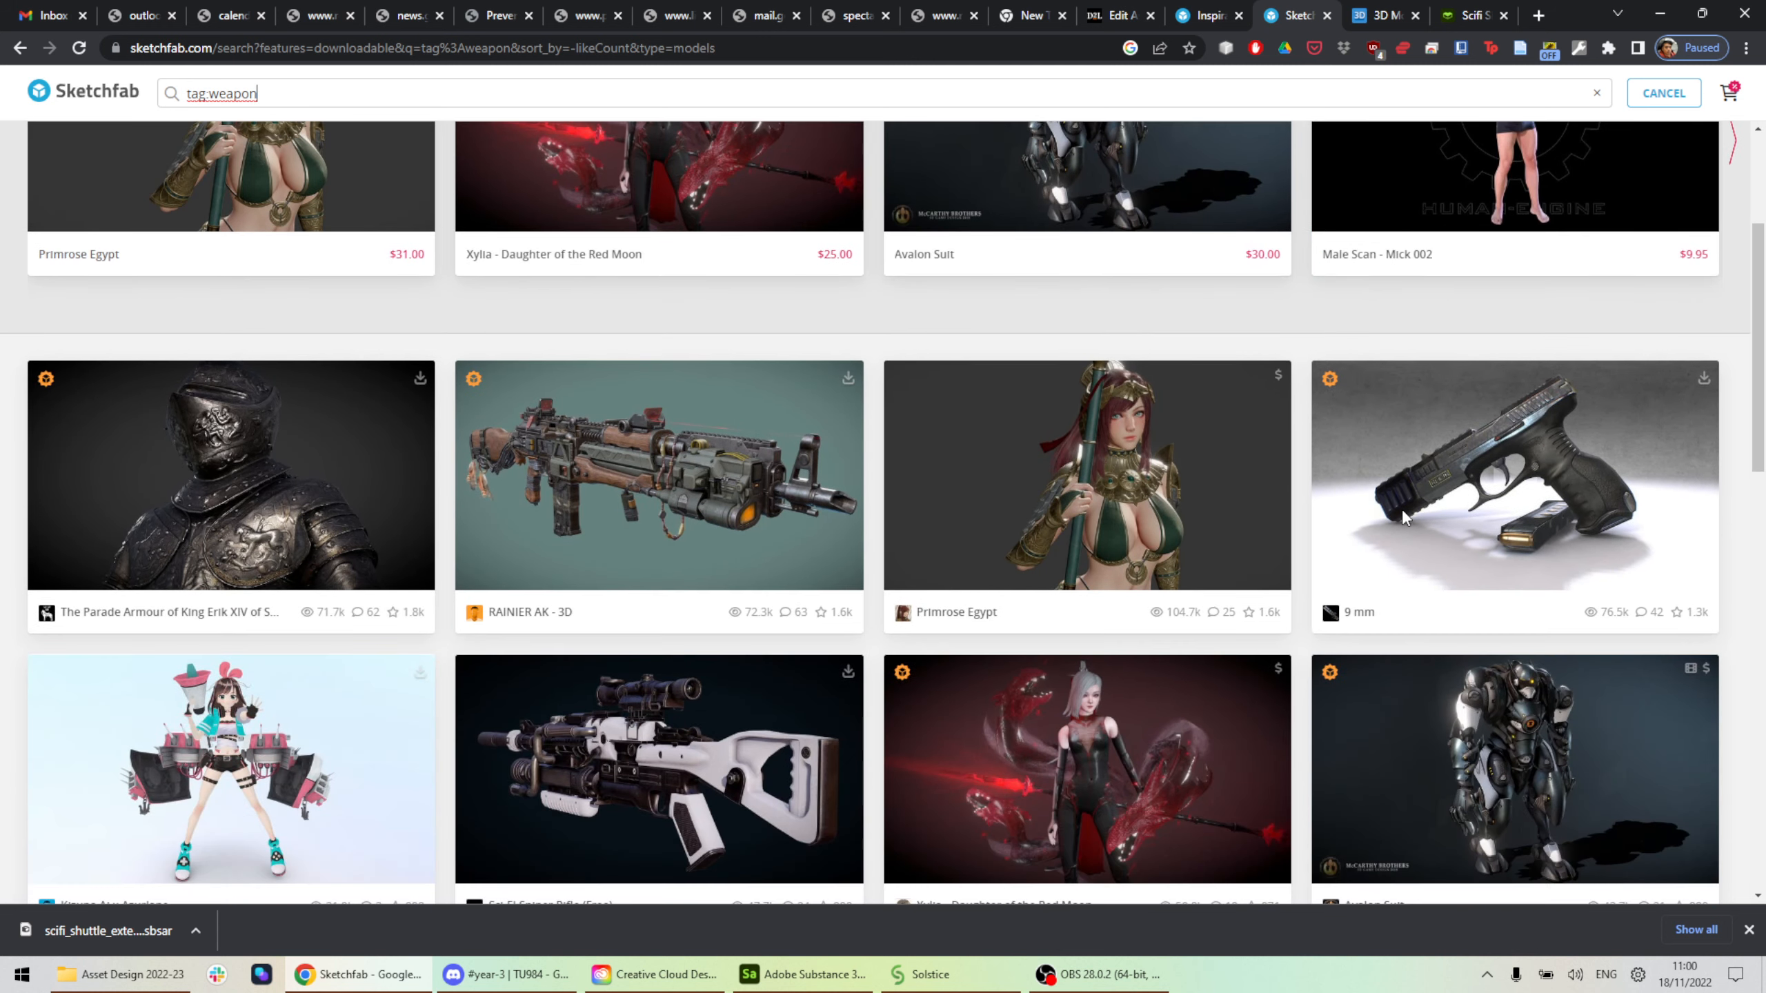
scroll(1402, 518, down, 1)
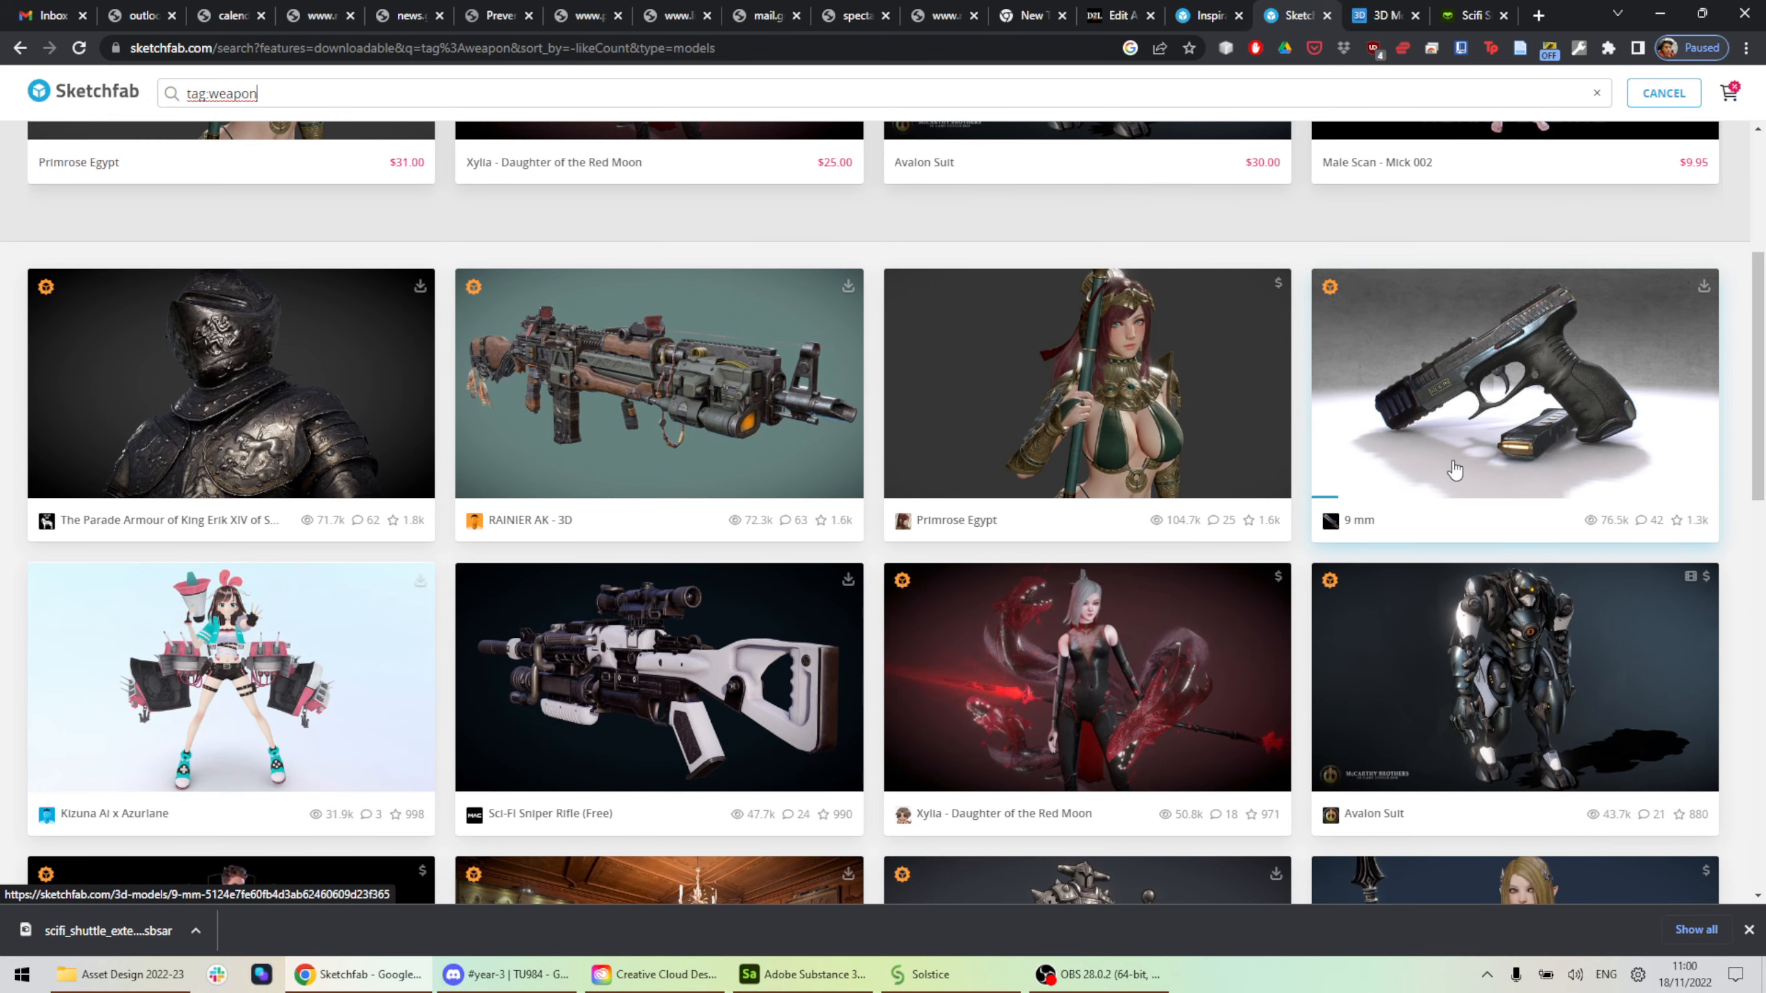
scroll(1469, 479, down, 10)
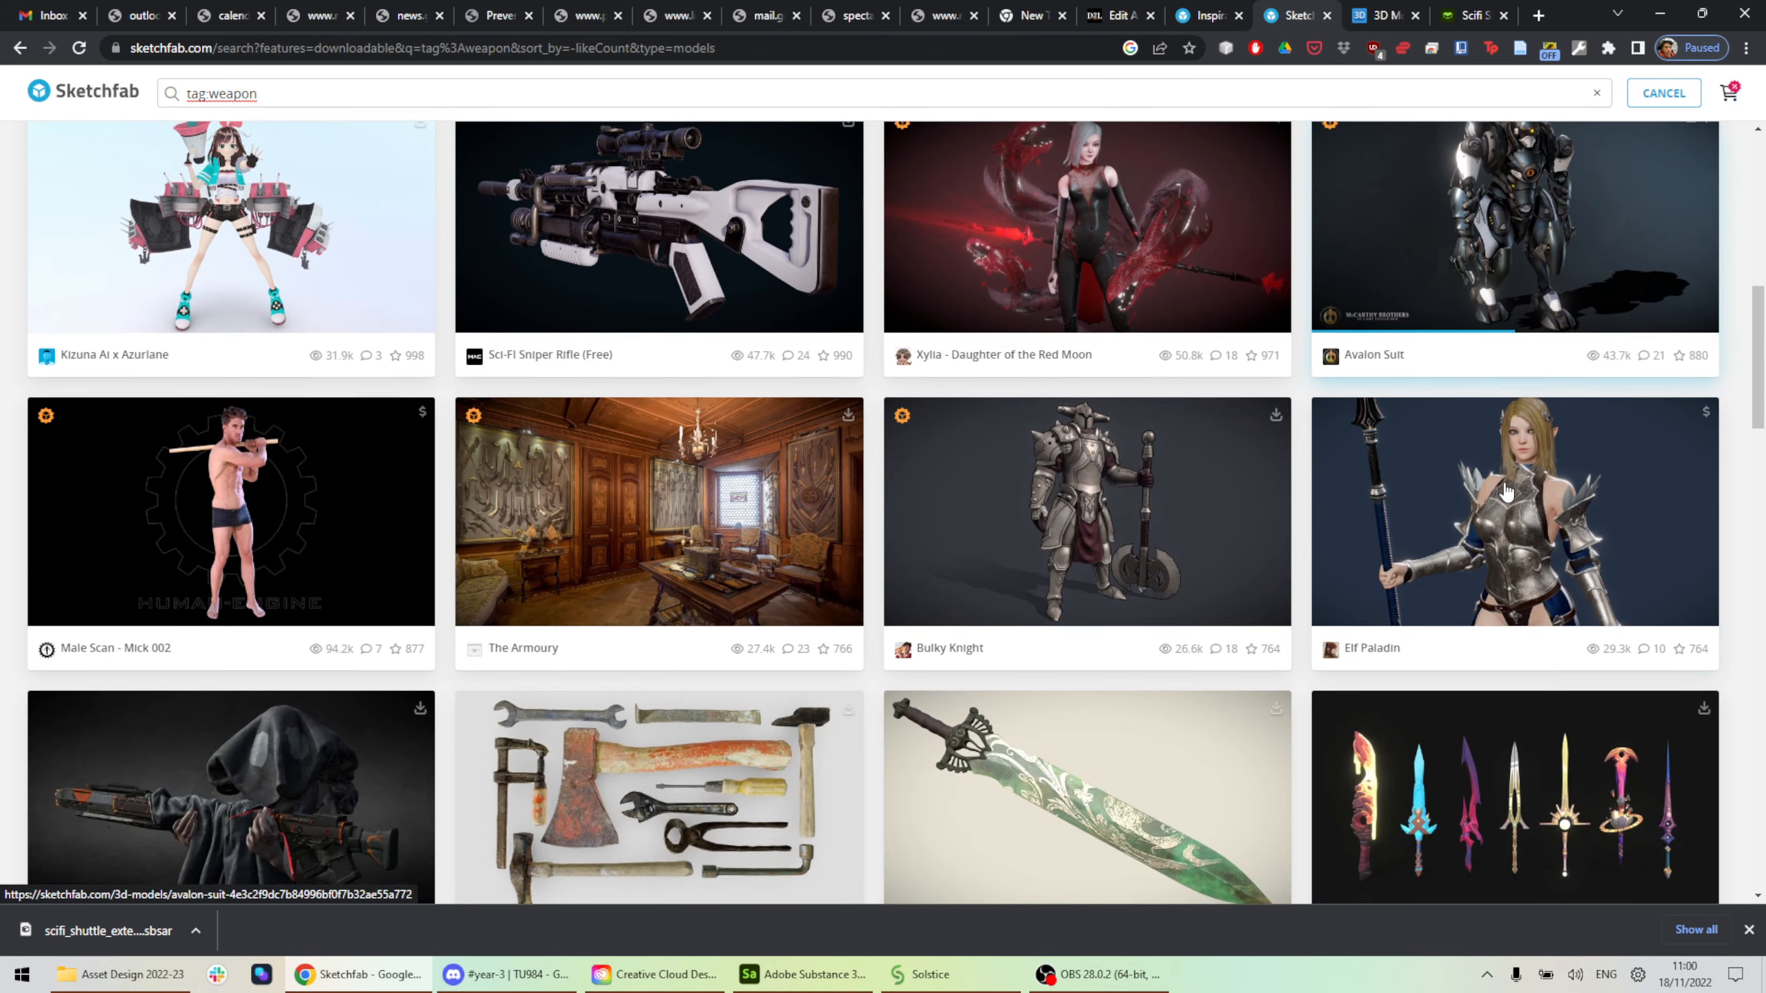
scroll(1505, 494, down, 2)
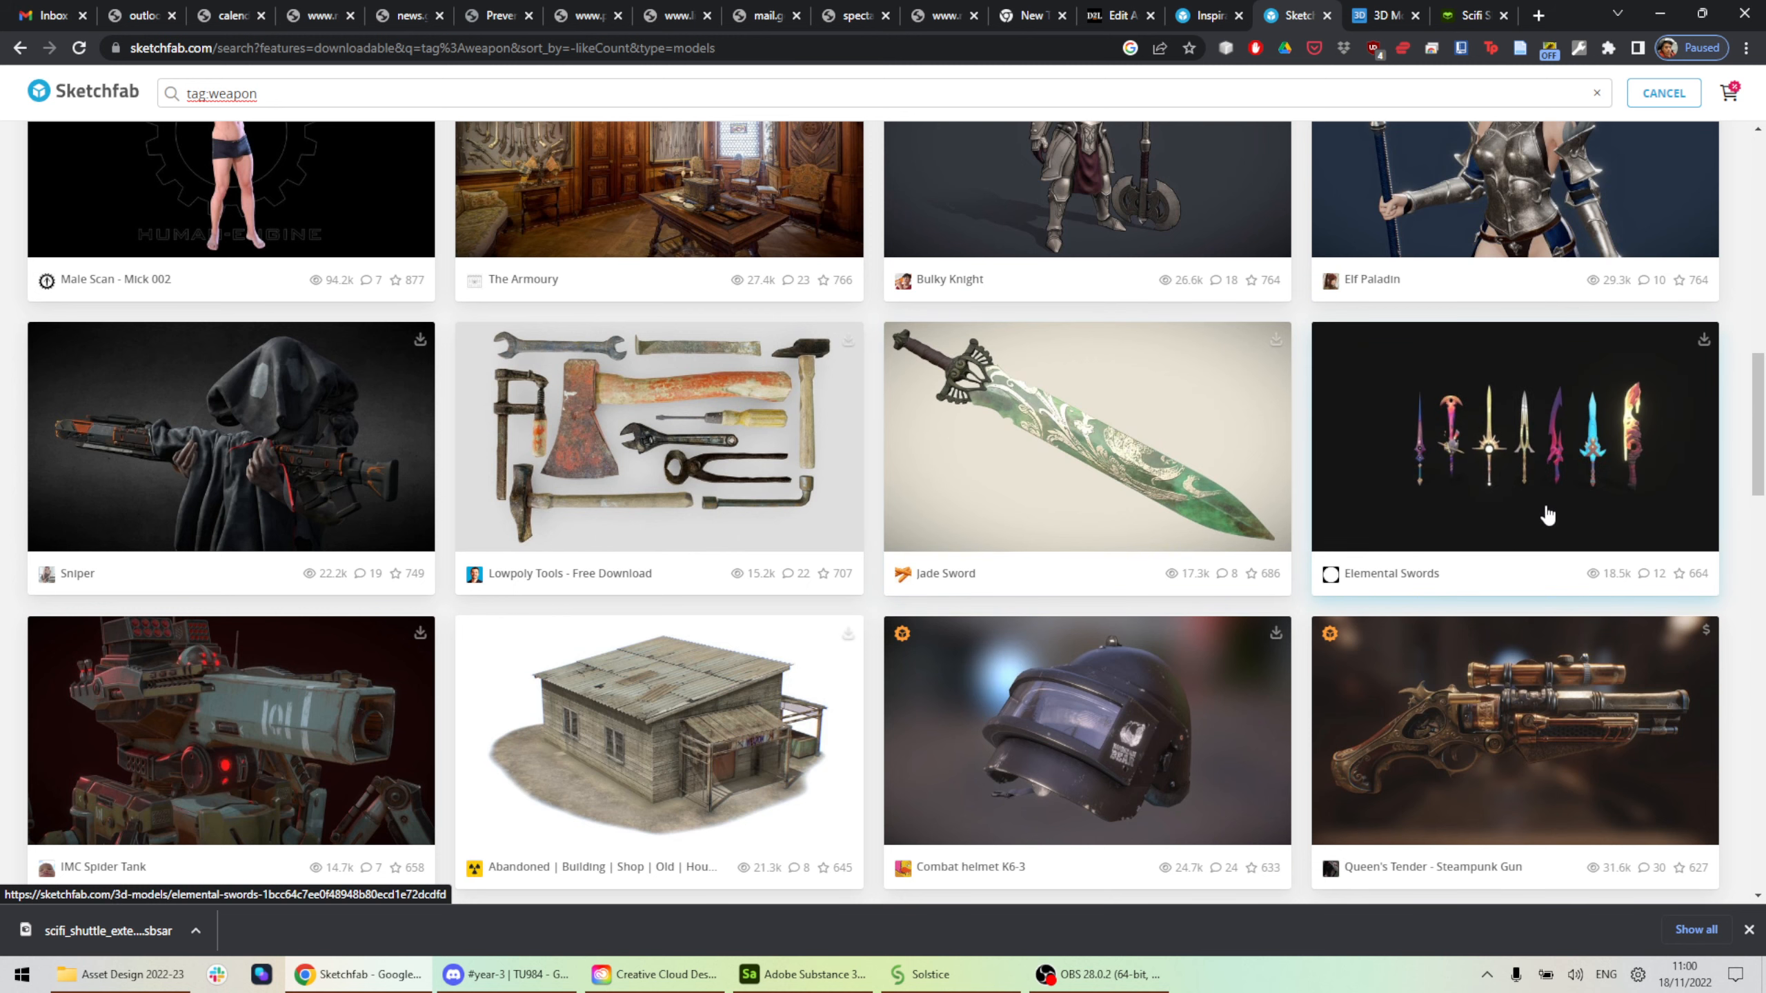
scroll(1545, 508, down, 3)
scroll(1544, 508, down, 3)
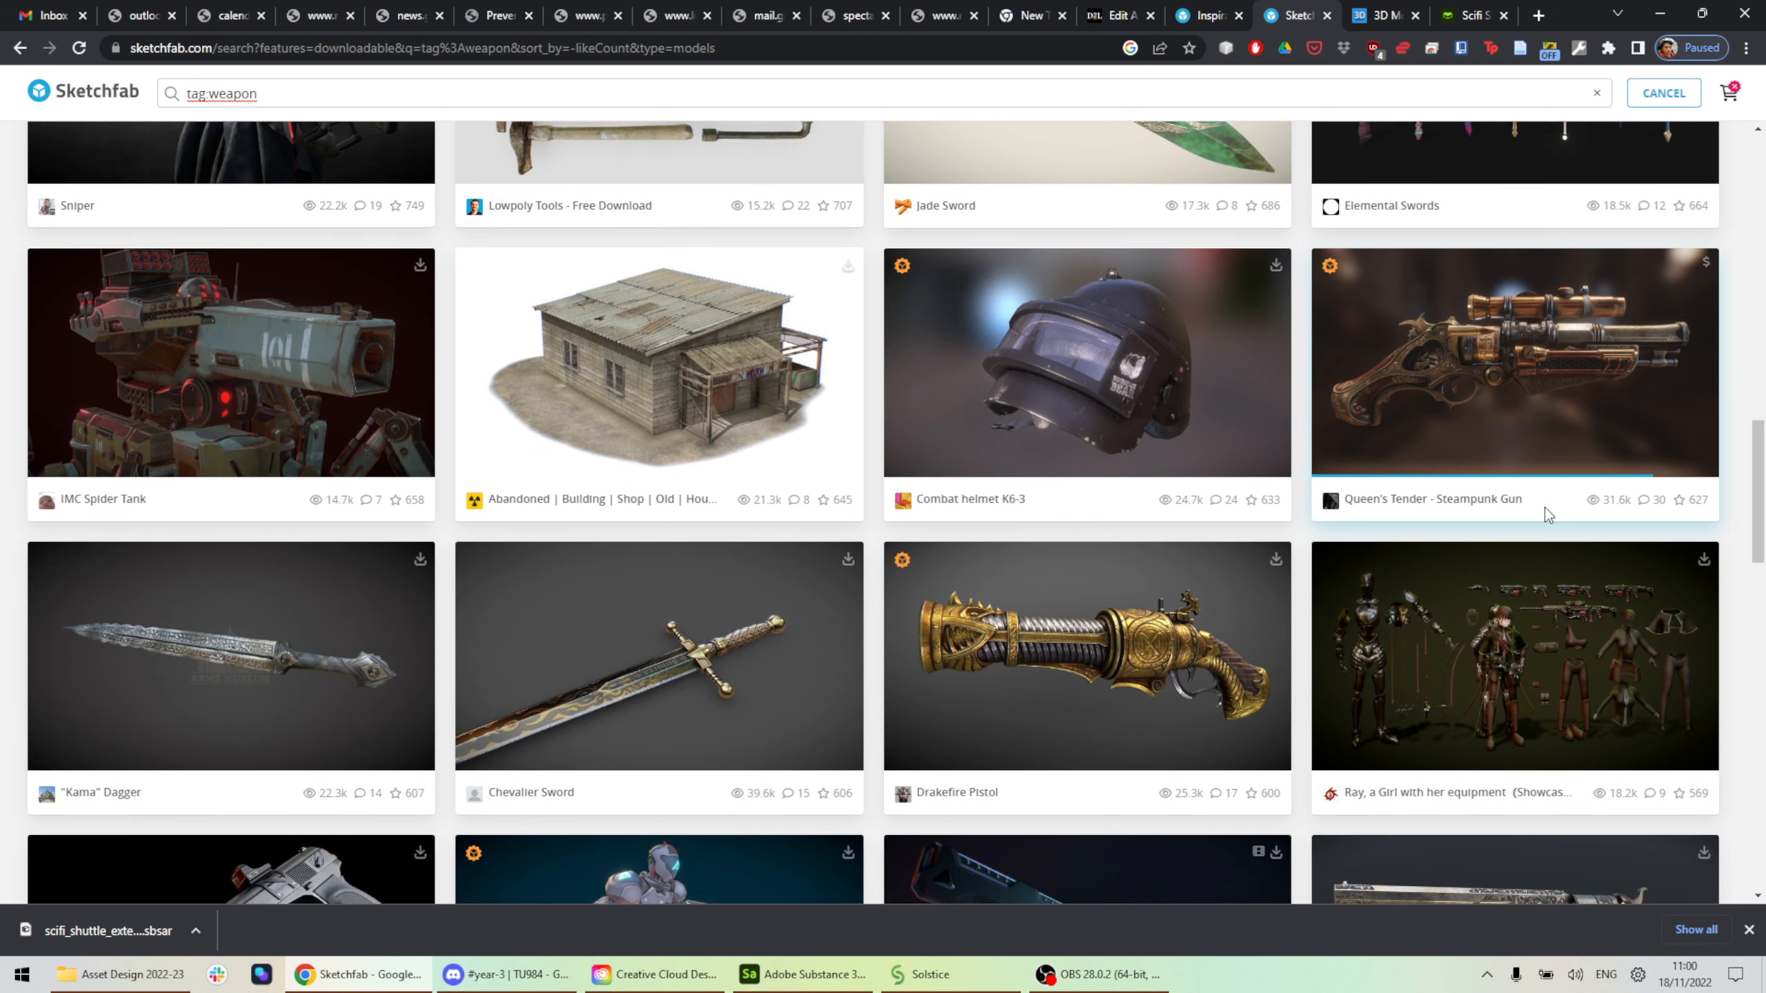
scroll(1544, 507, down, 3)
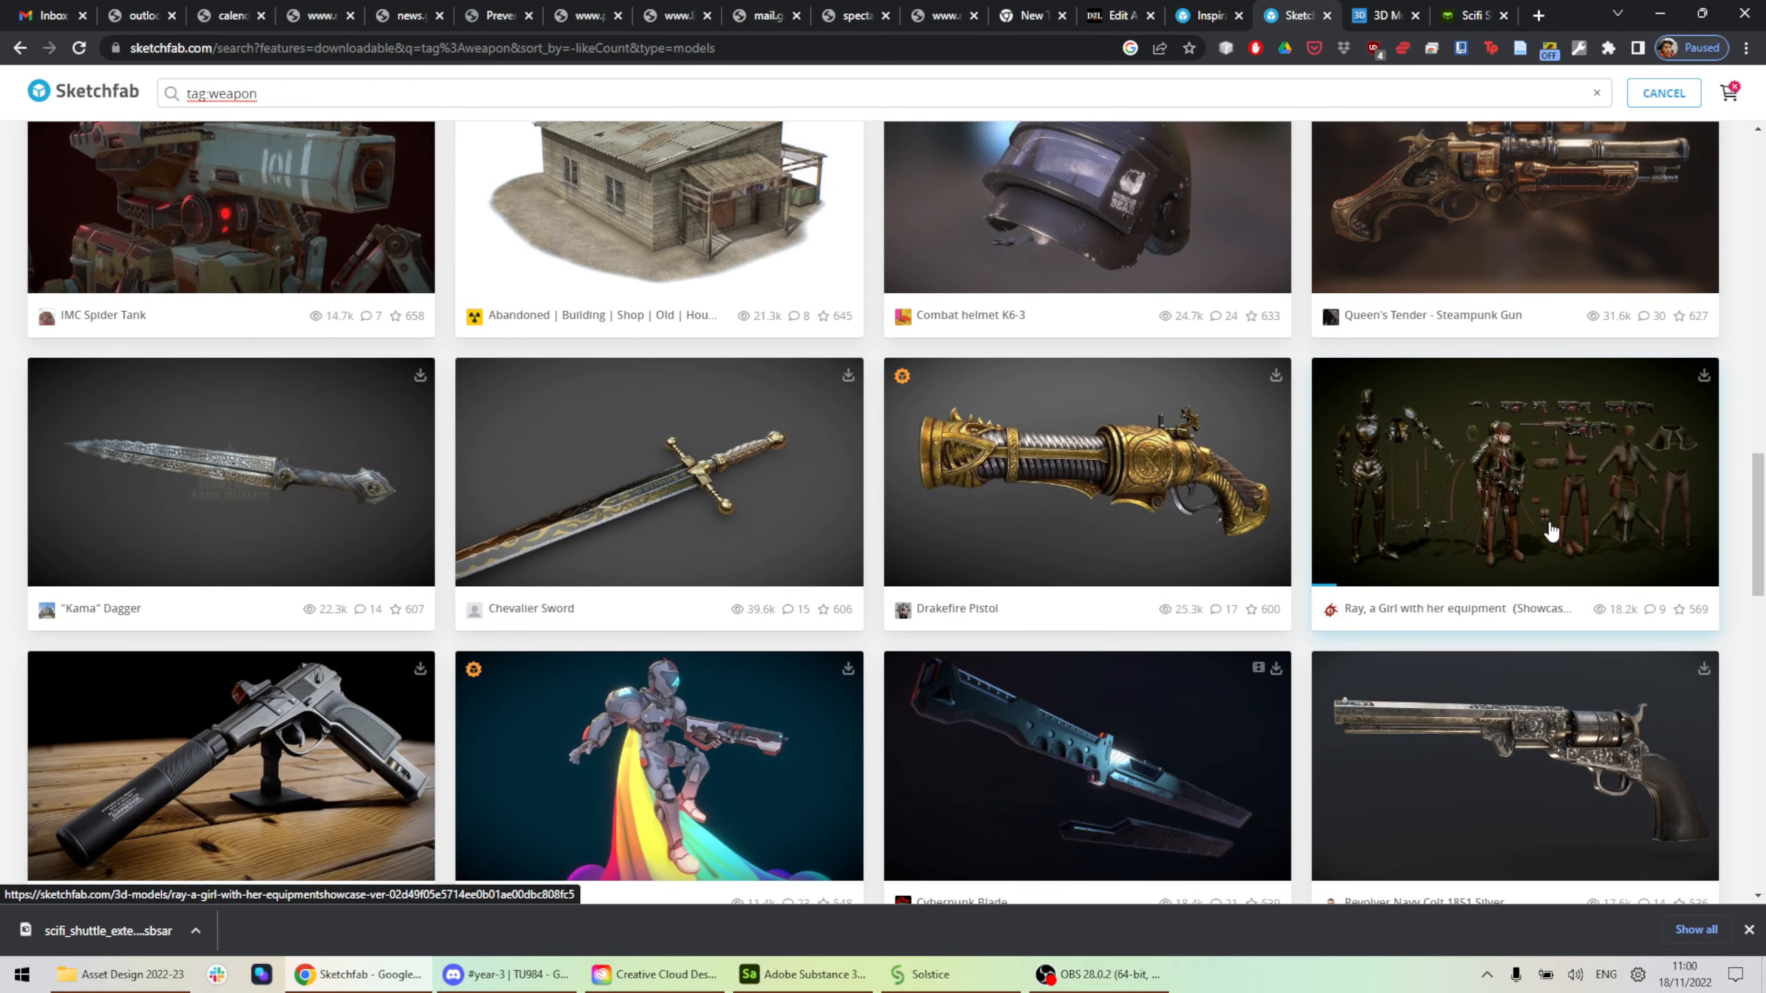
scroll(1551, 531, down, 4)
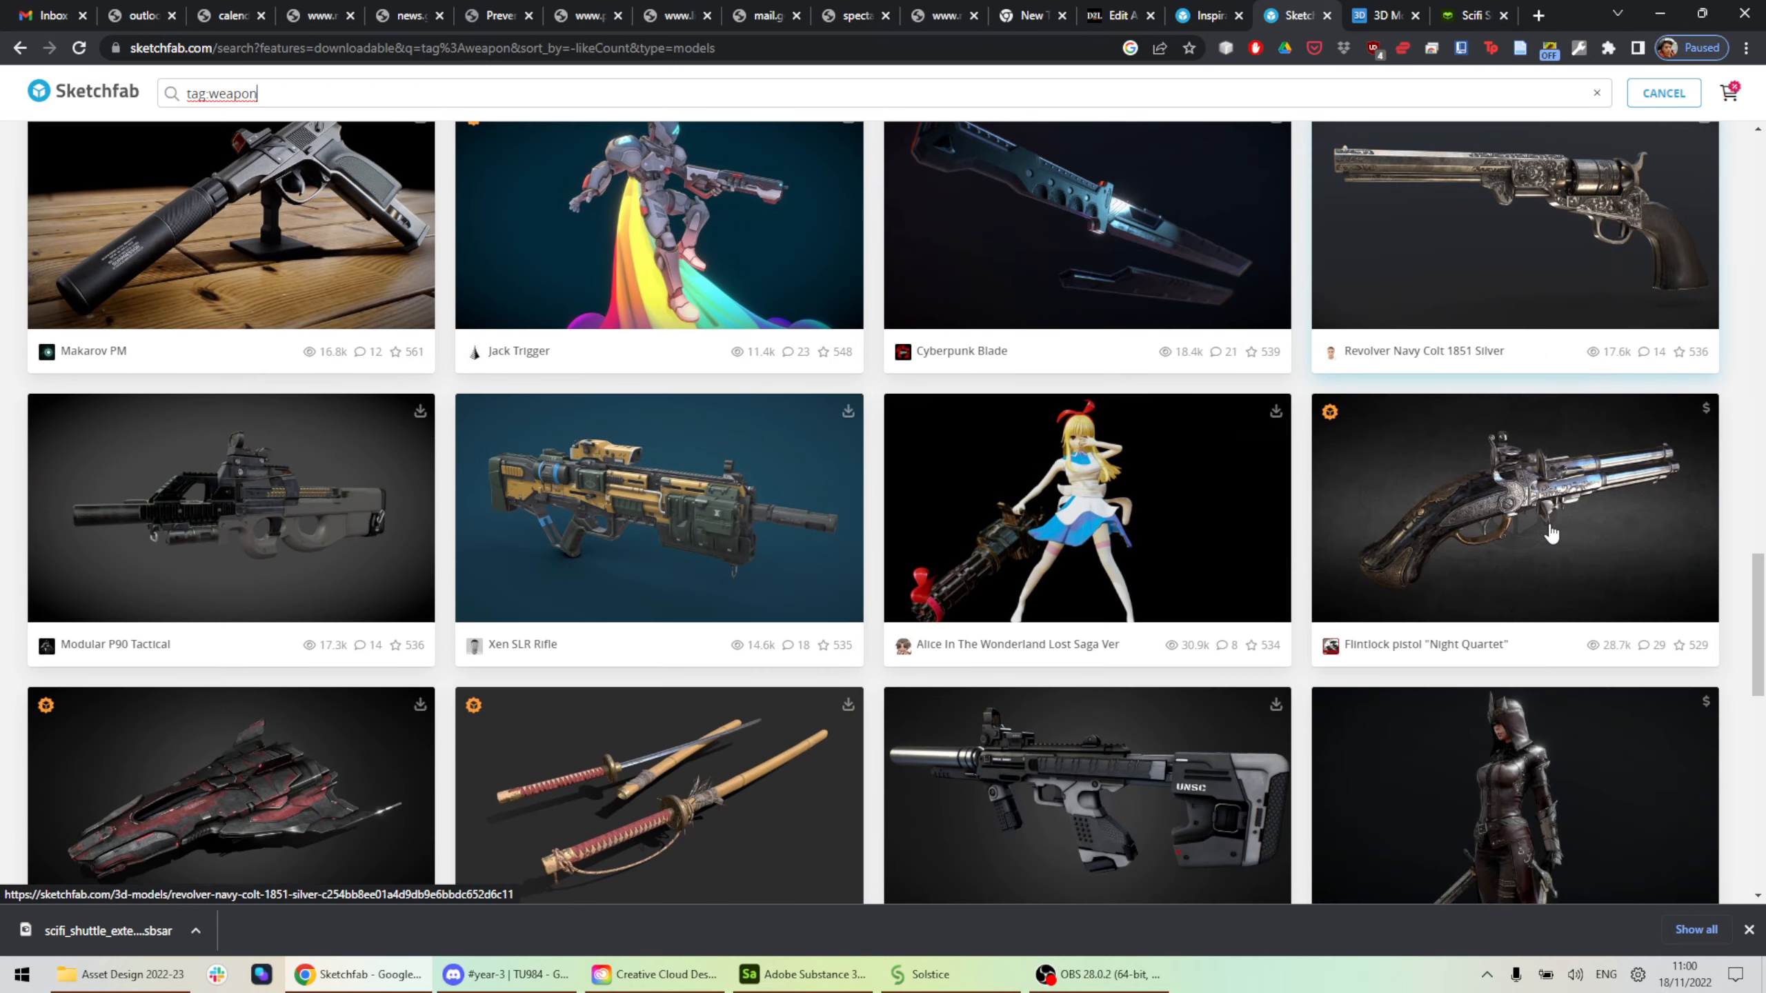
scroll(1568, 548, up, 4)
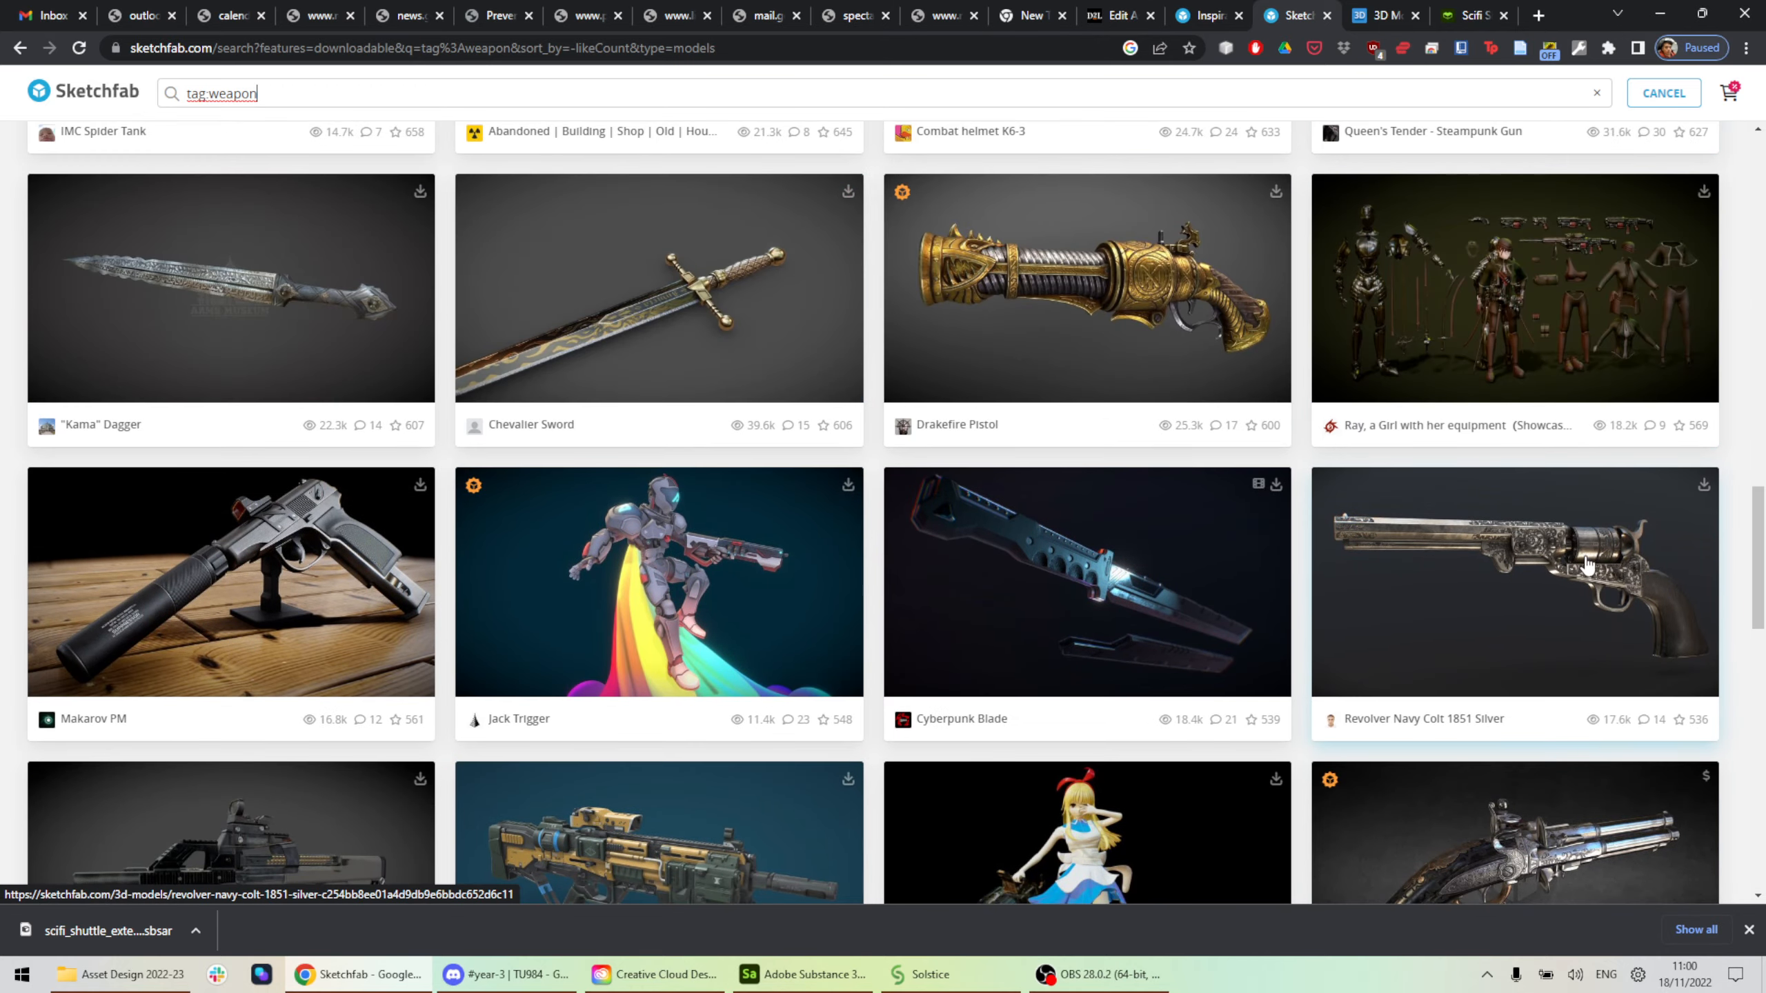
scroll(1576, 541, up, 7)
scroll(1577, 533, up, 4)
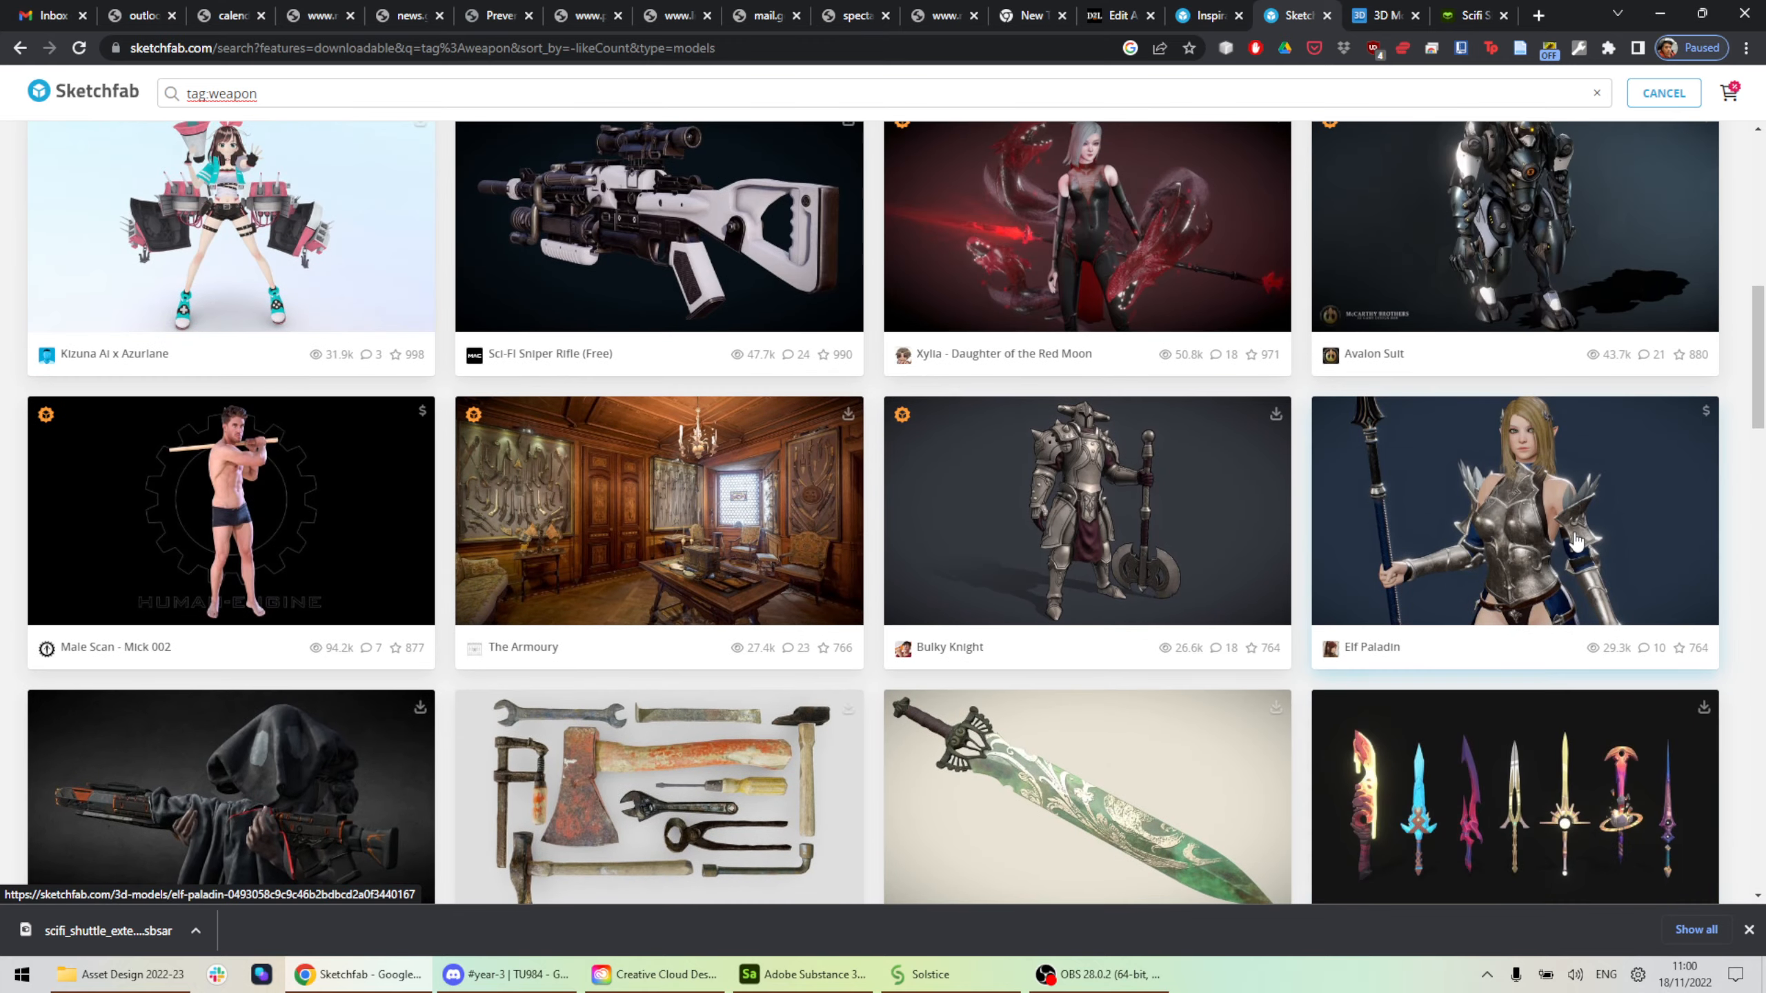
Open the Bulky Knight model and review its 3D preview, description, licence and tags.
click(1137, 535)
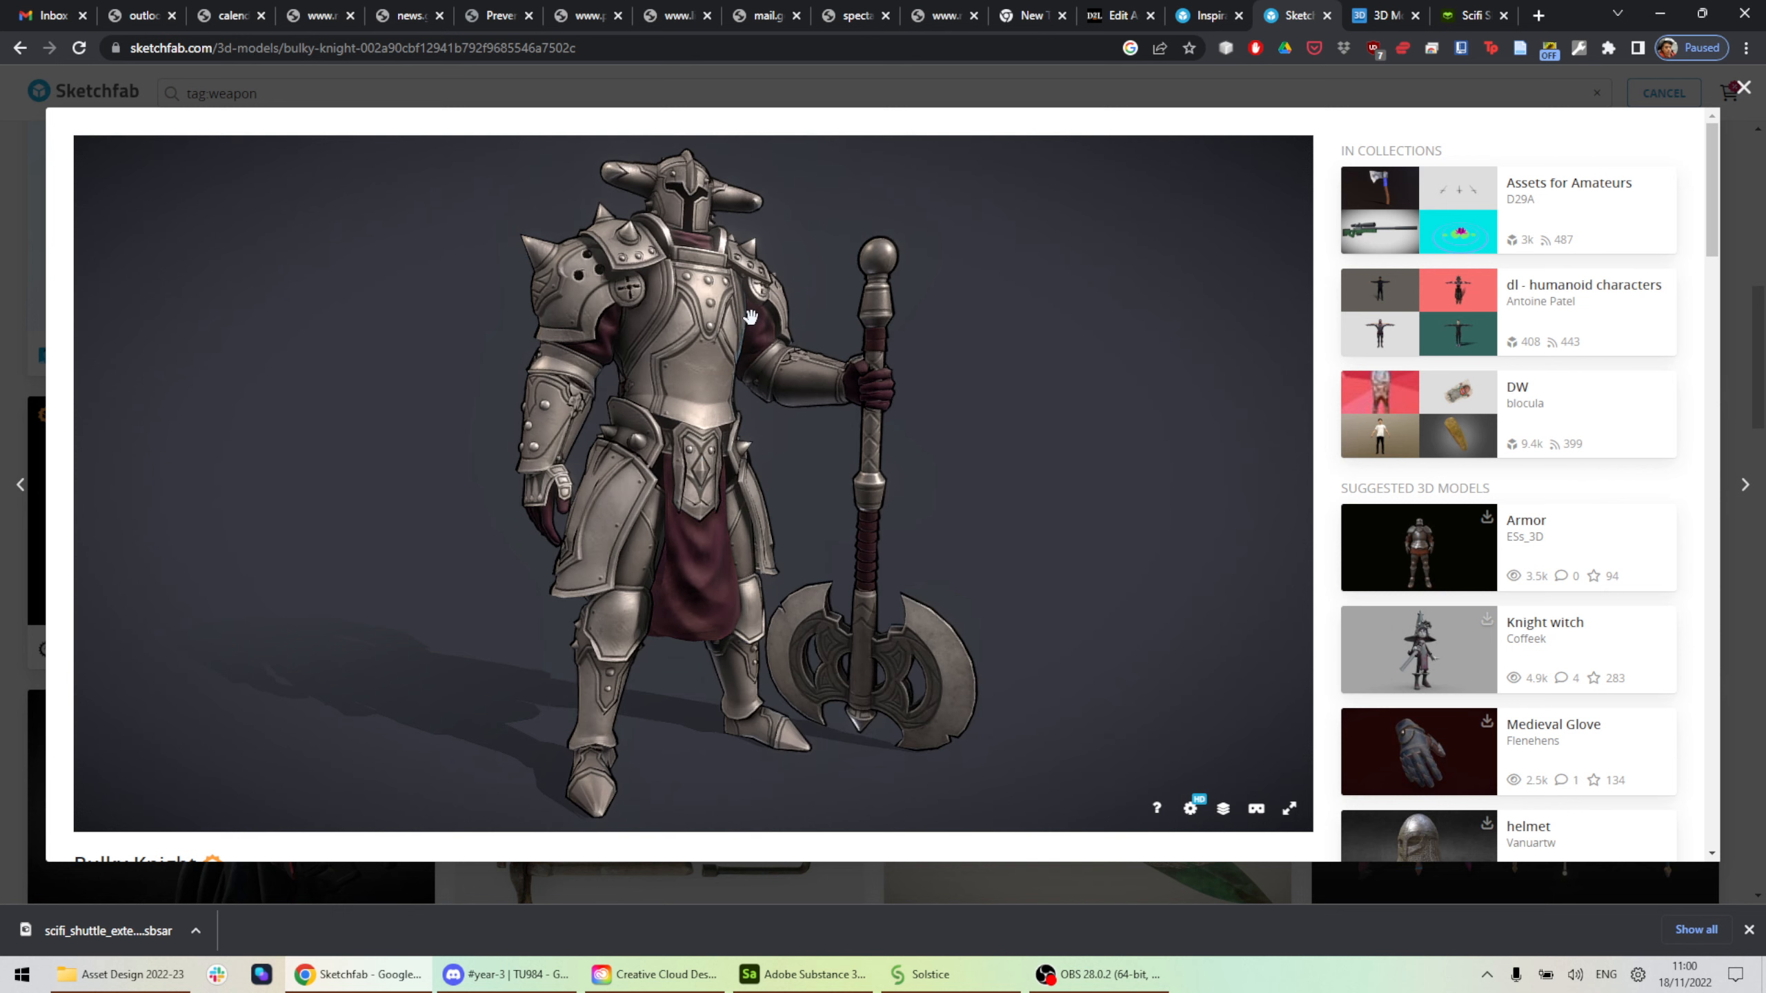
scroll(1064, 428, down, 4)
scroll(1106, 424, up, 5)
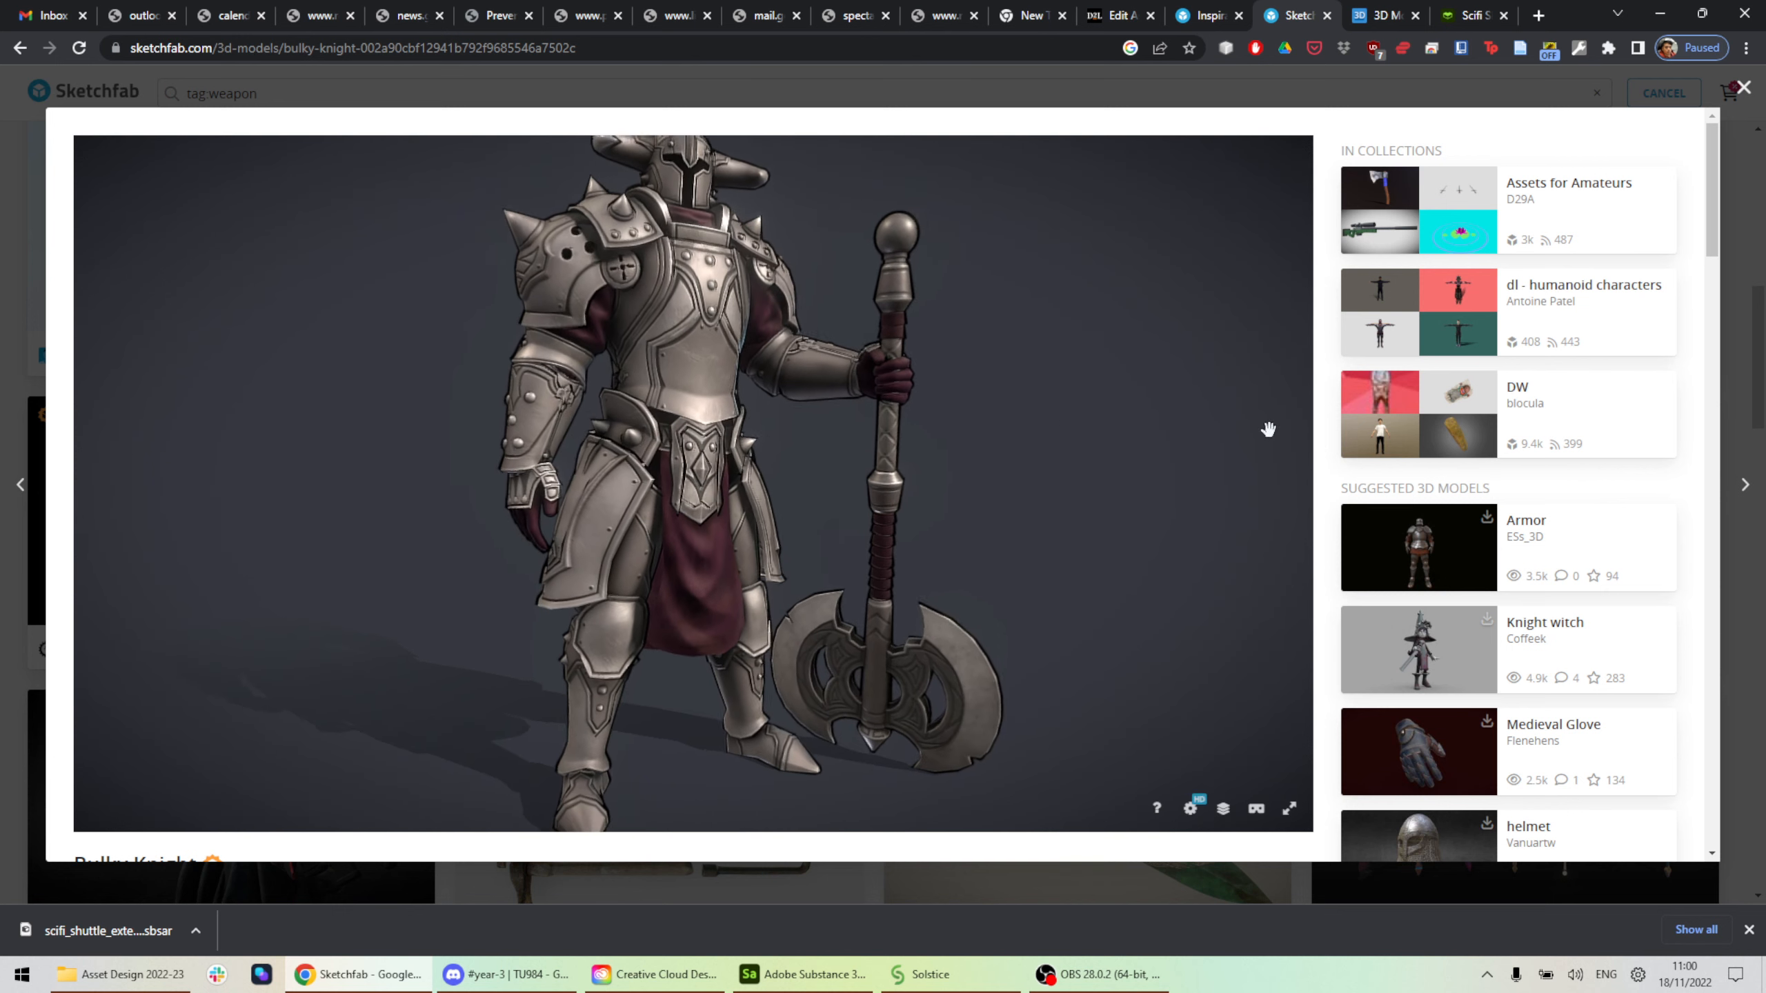
scroll(1607, 365, down, 8)
scroll(1607, 365, down, 1)
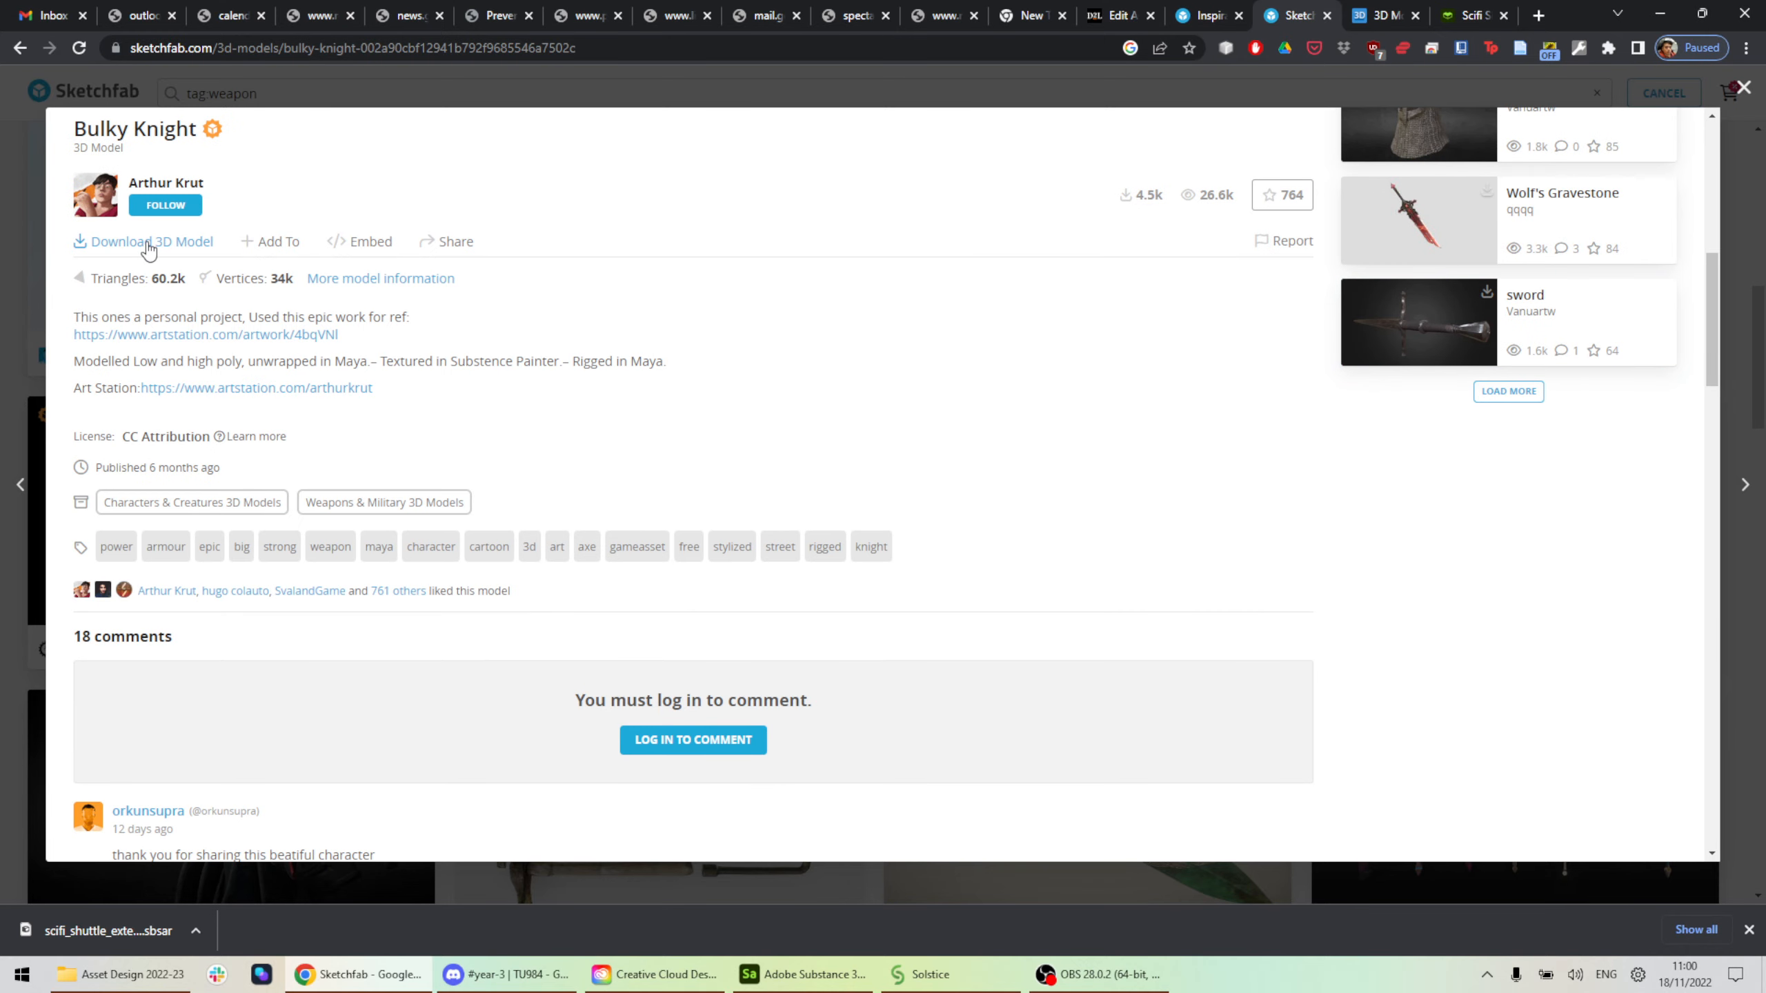
scroll(641, 217, up, 6)
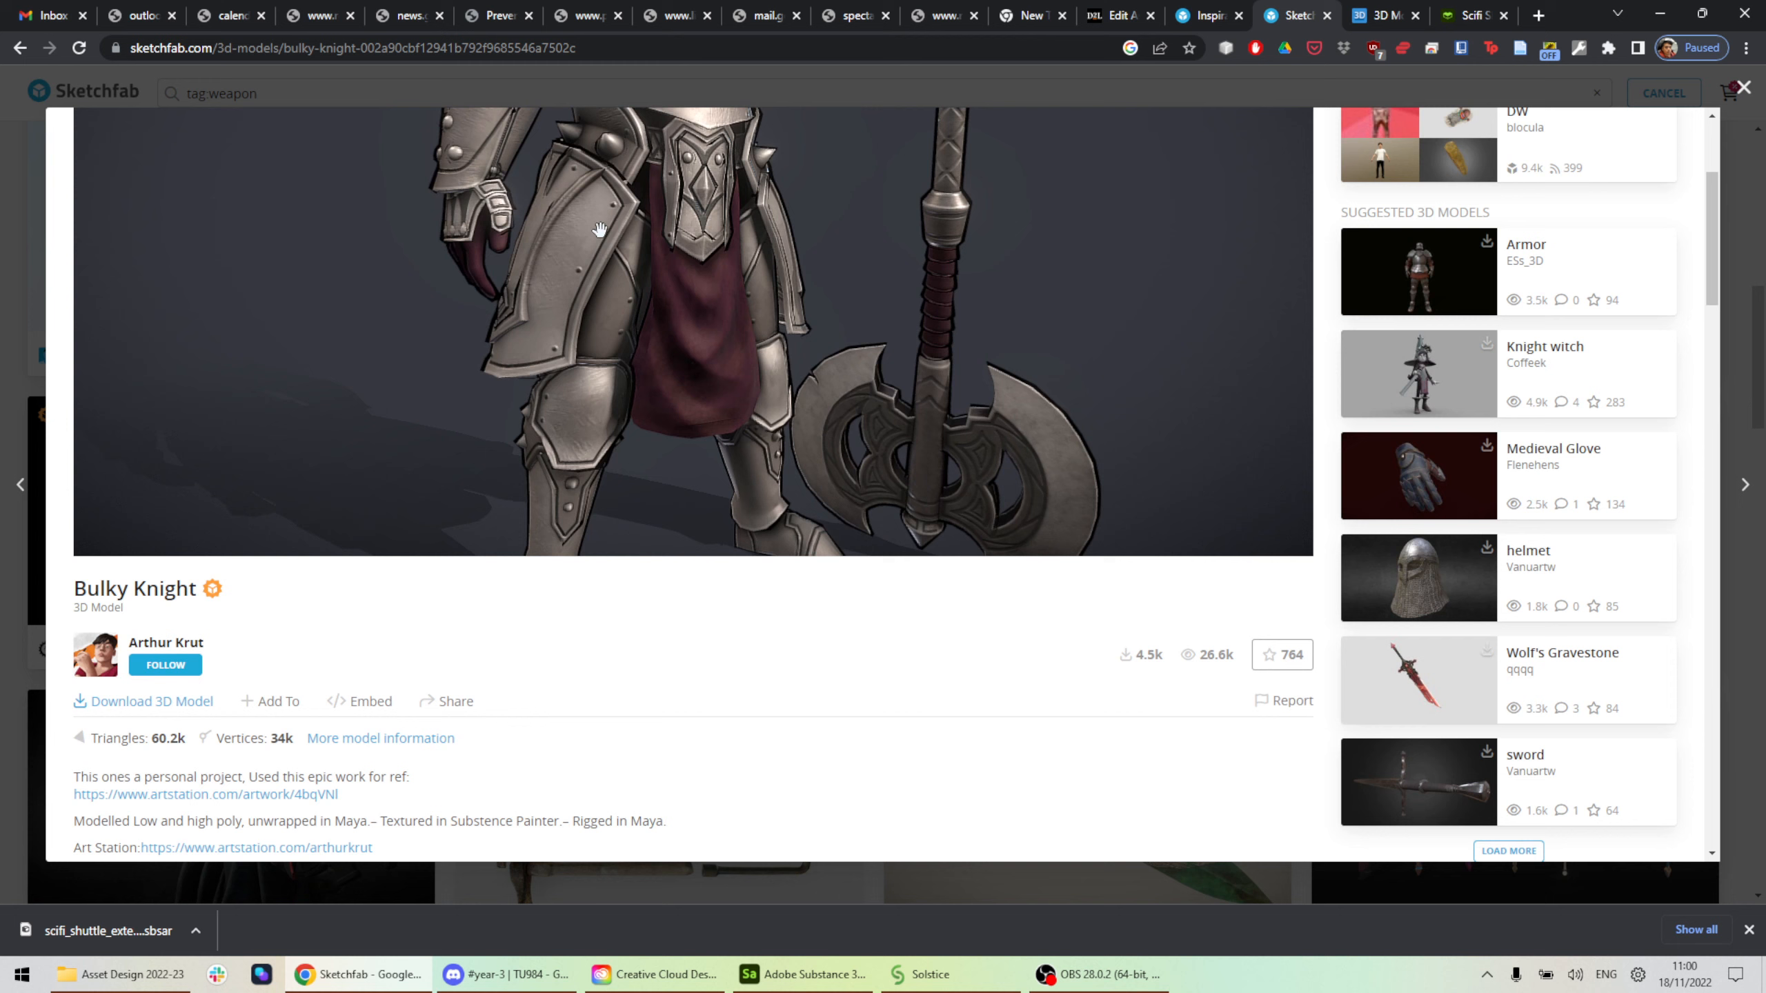
Copy the Bulky Knight page's link, post it in Discord's year-3 channel, and return to the model page in Chrome.
click(564, 48)
key(ctrl+c)
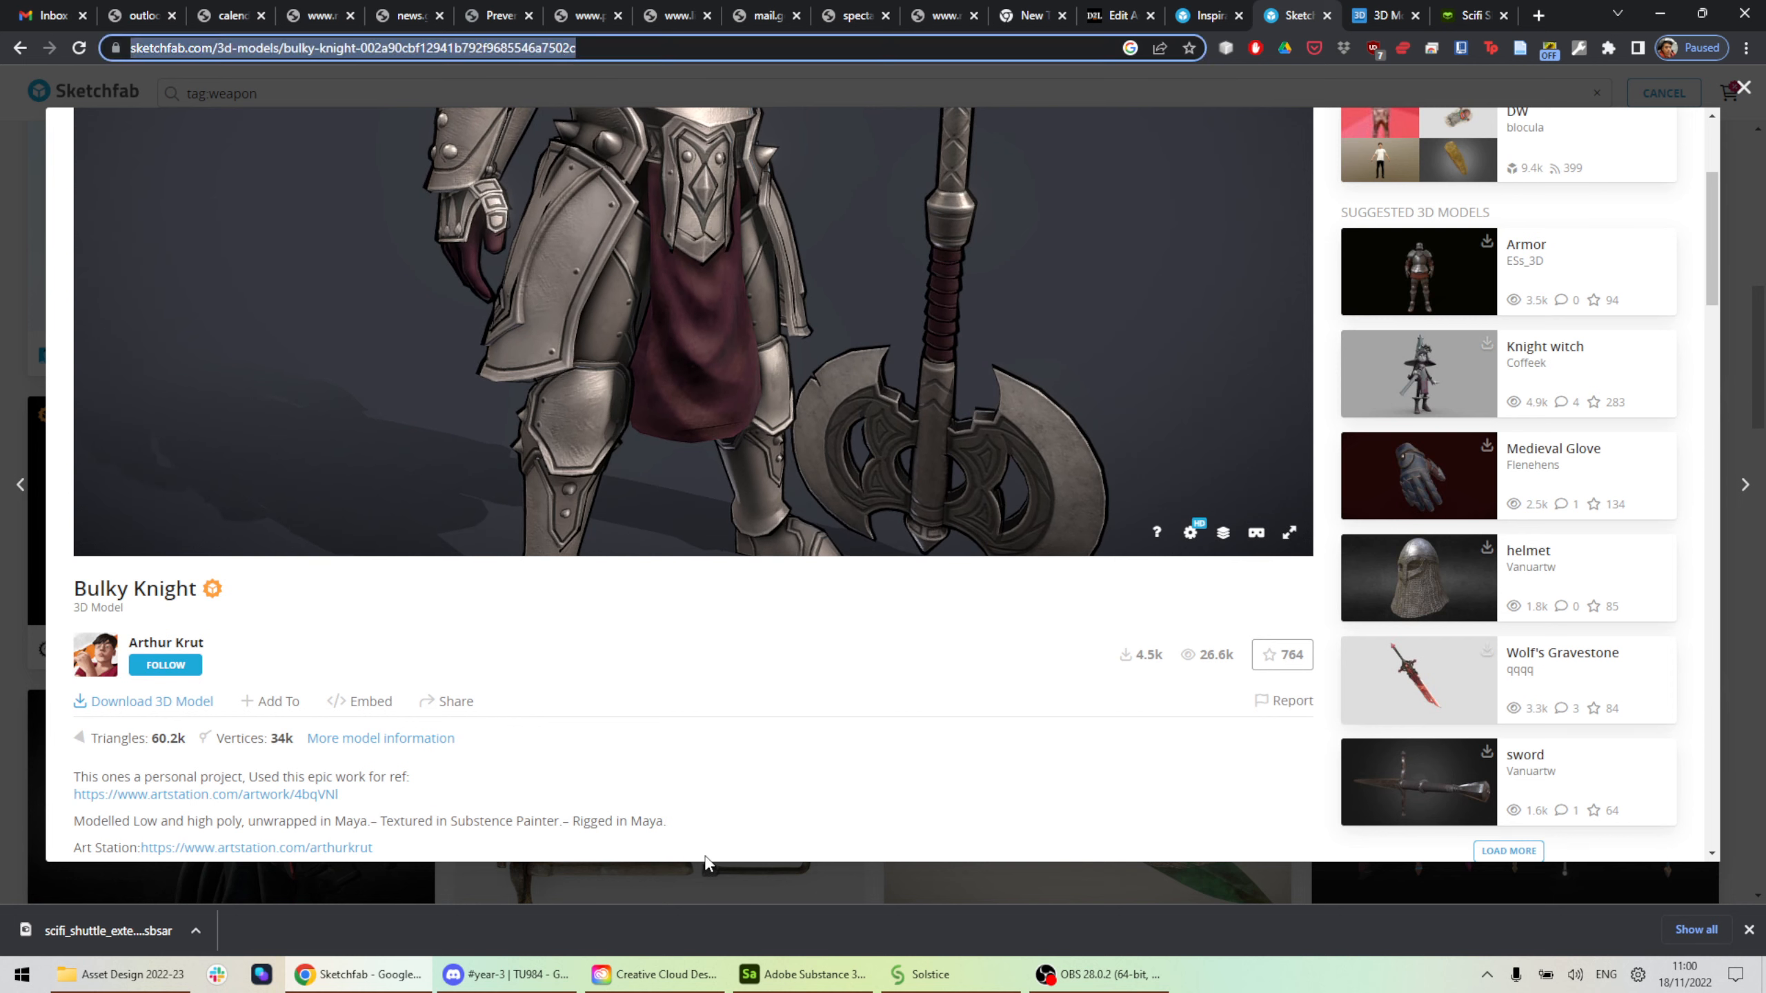
click(508, 974)
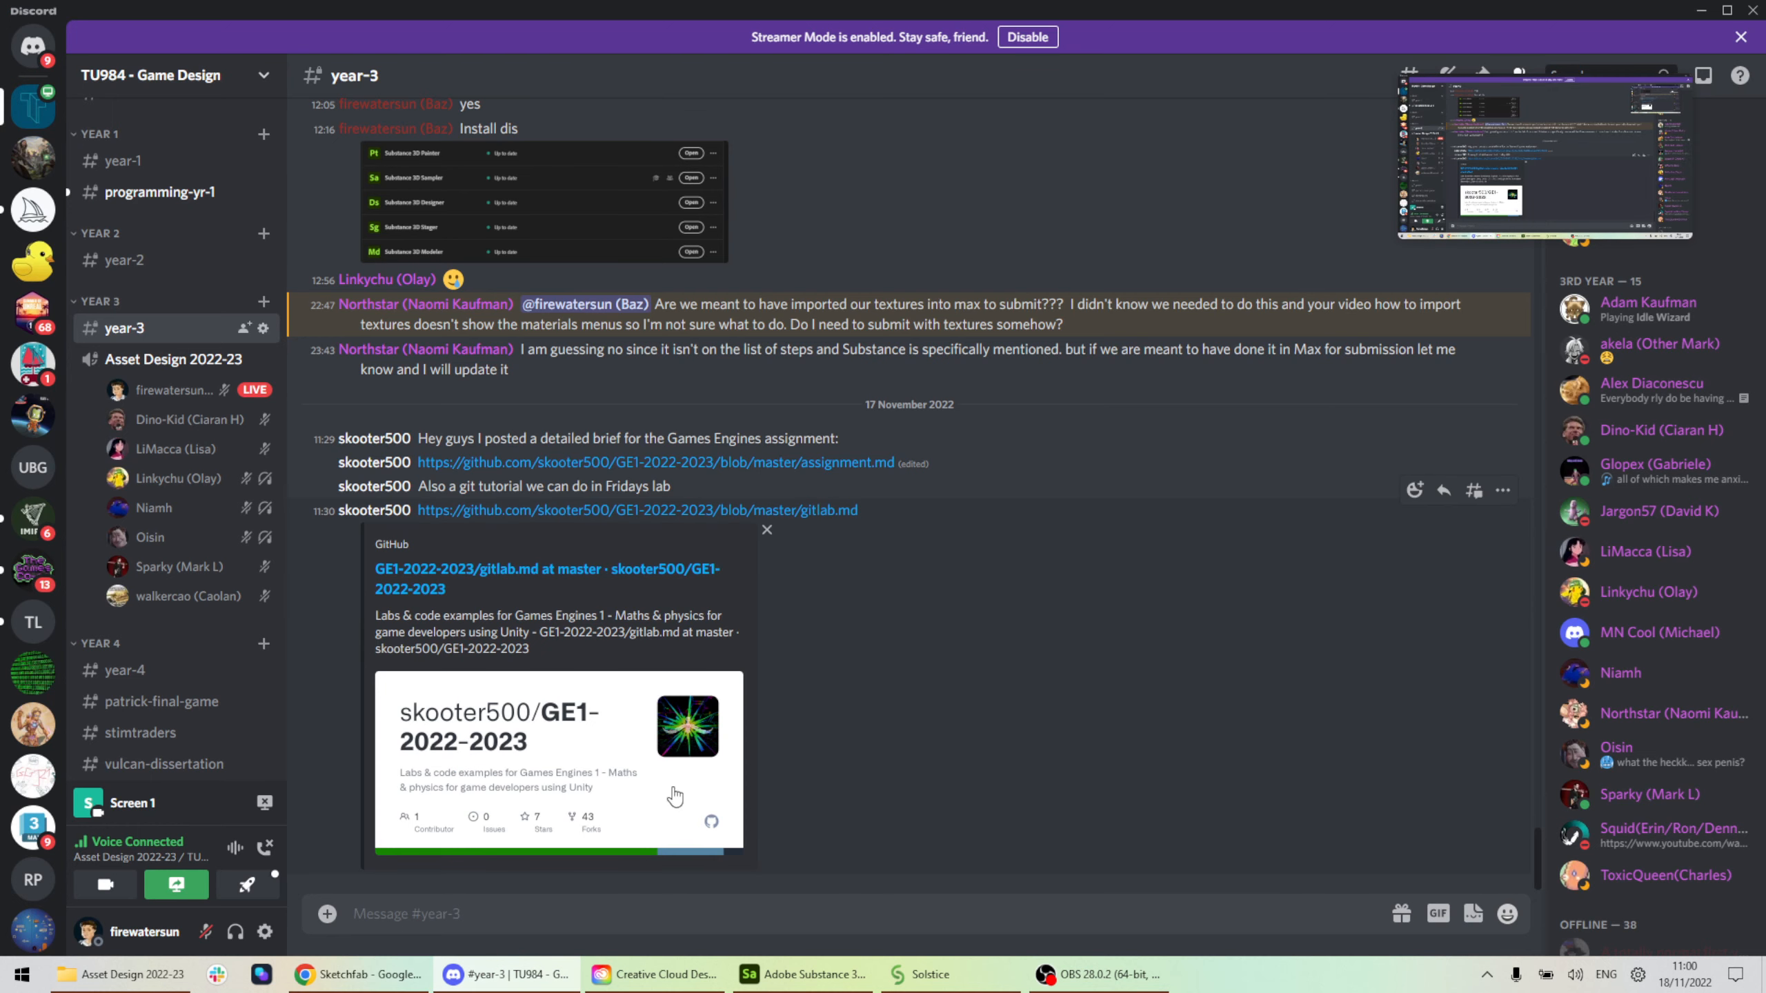
key(ctrl+v)
key(Return)
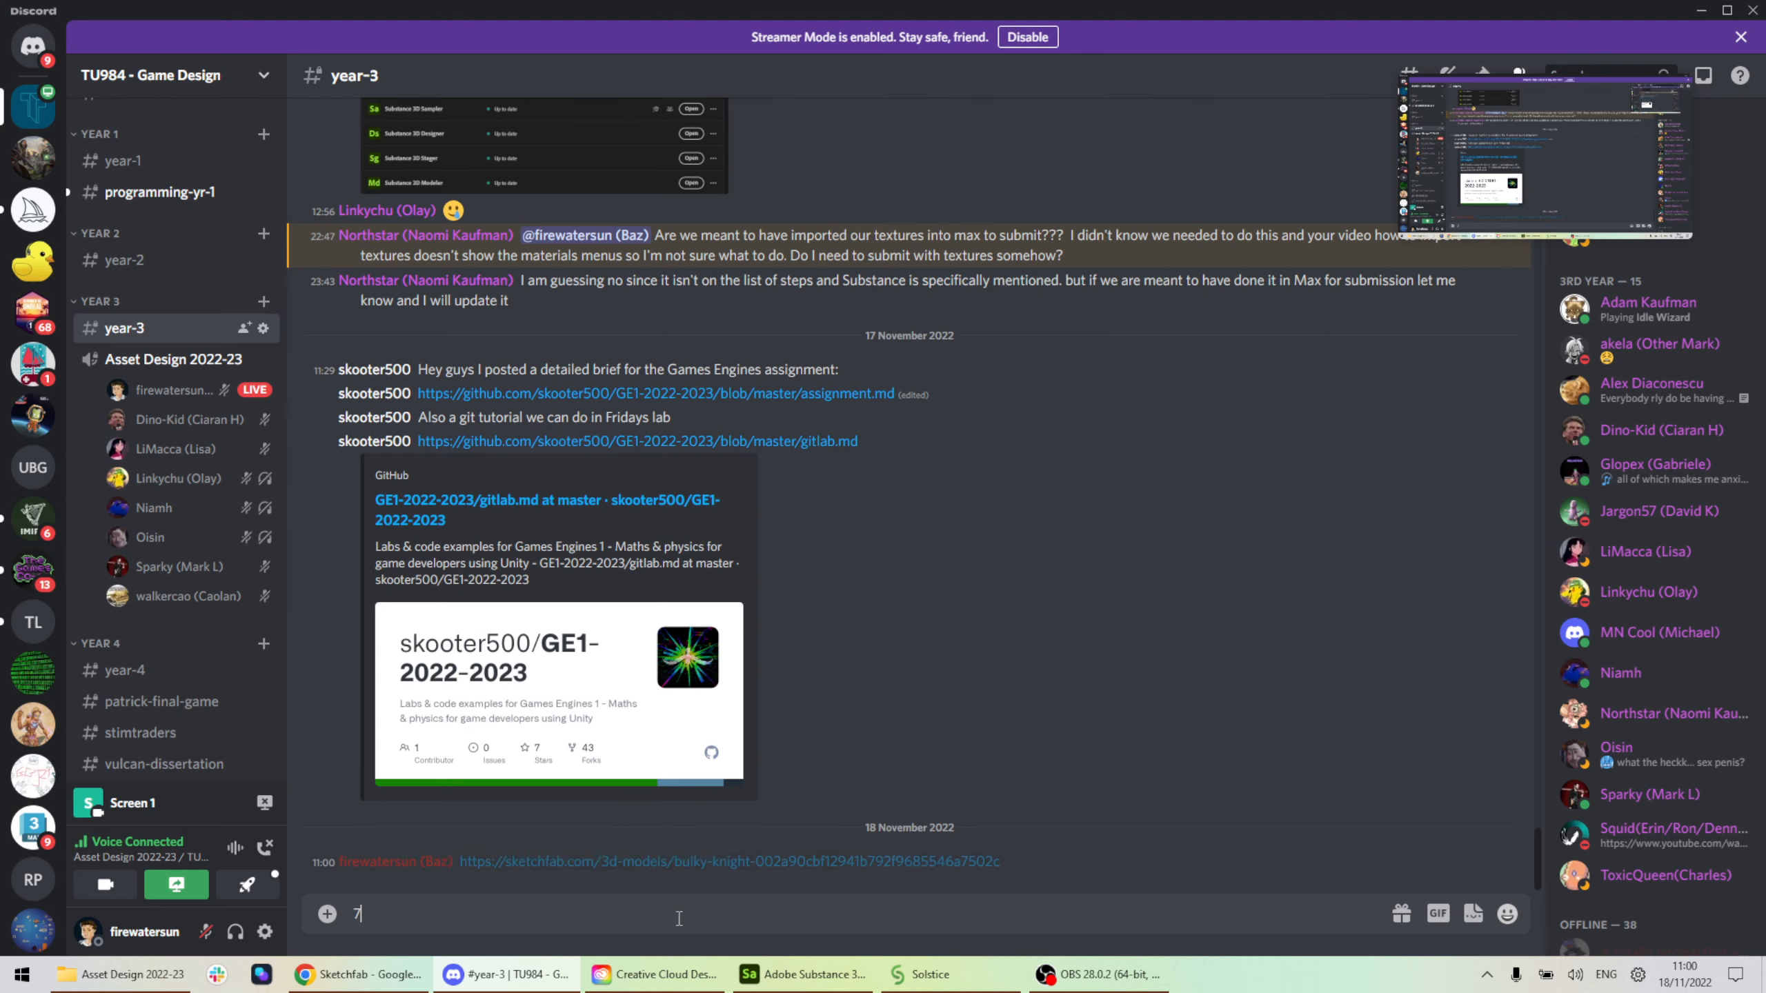
text(7)
click(1699, 12)
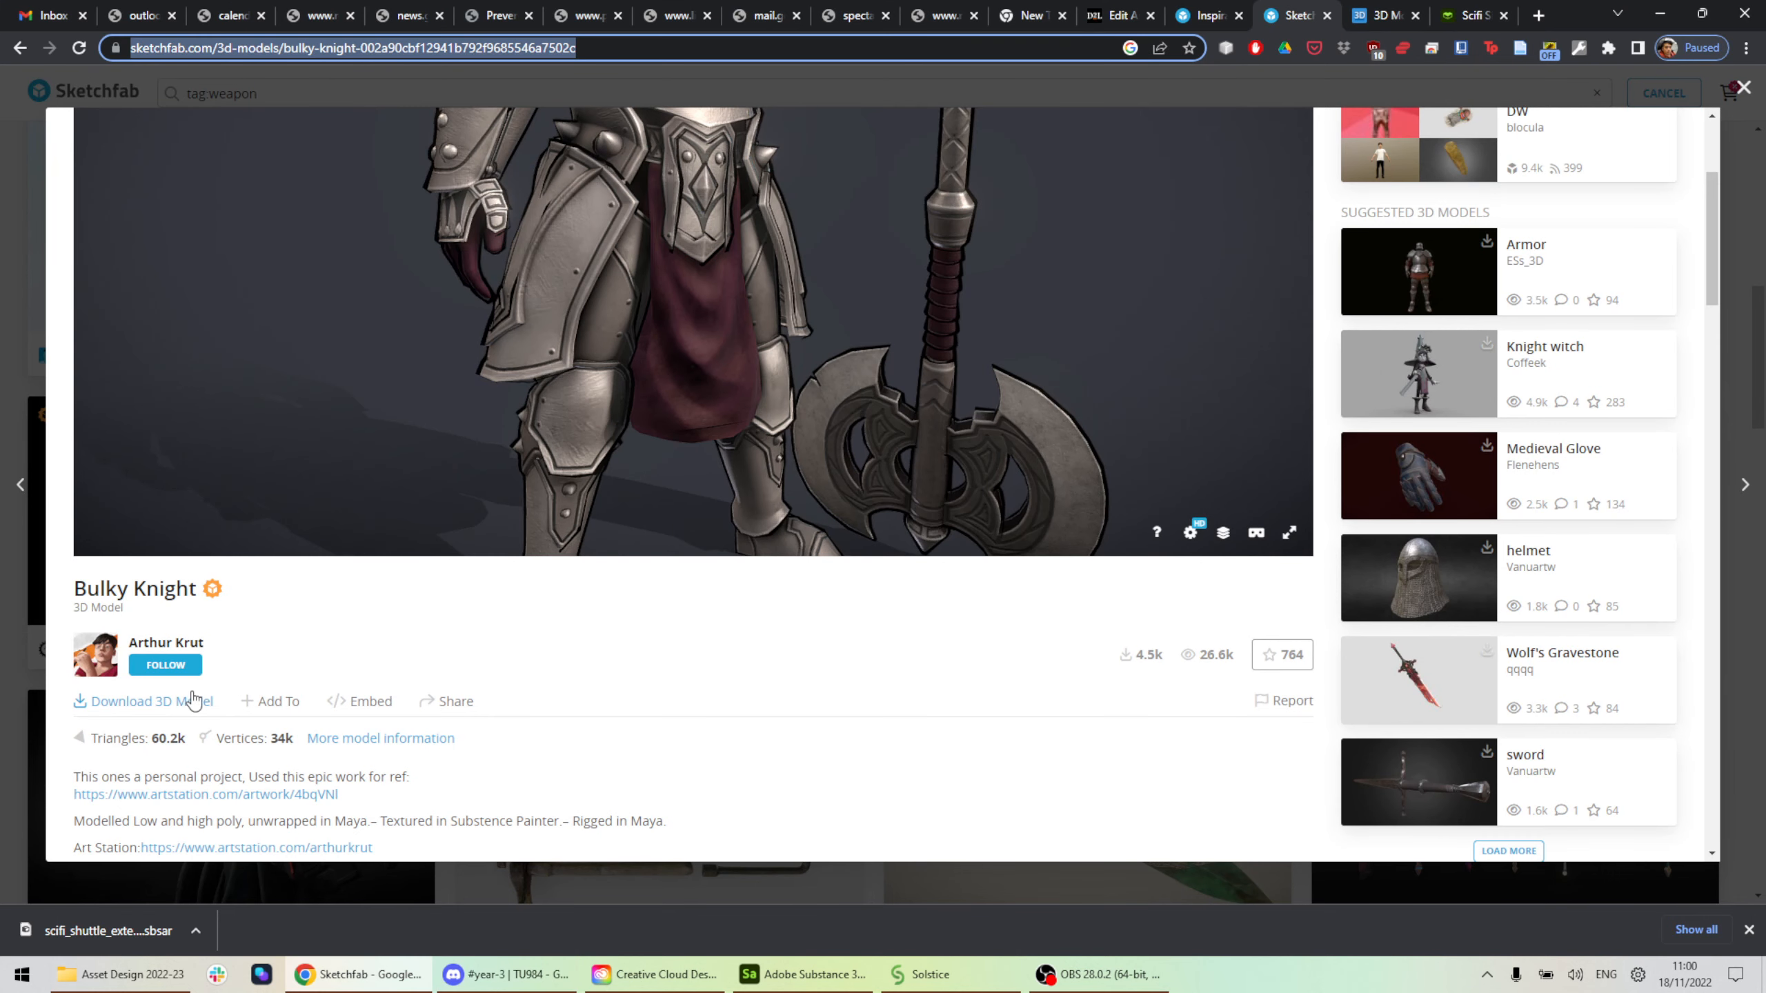
Follow the Bulky Knight's creator, logging in to Sketchfab with the saved email account.
click(175, 663)
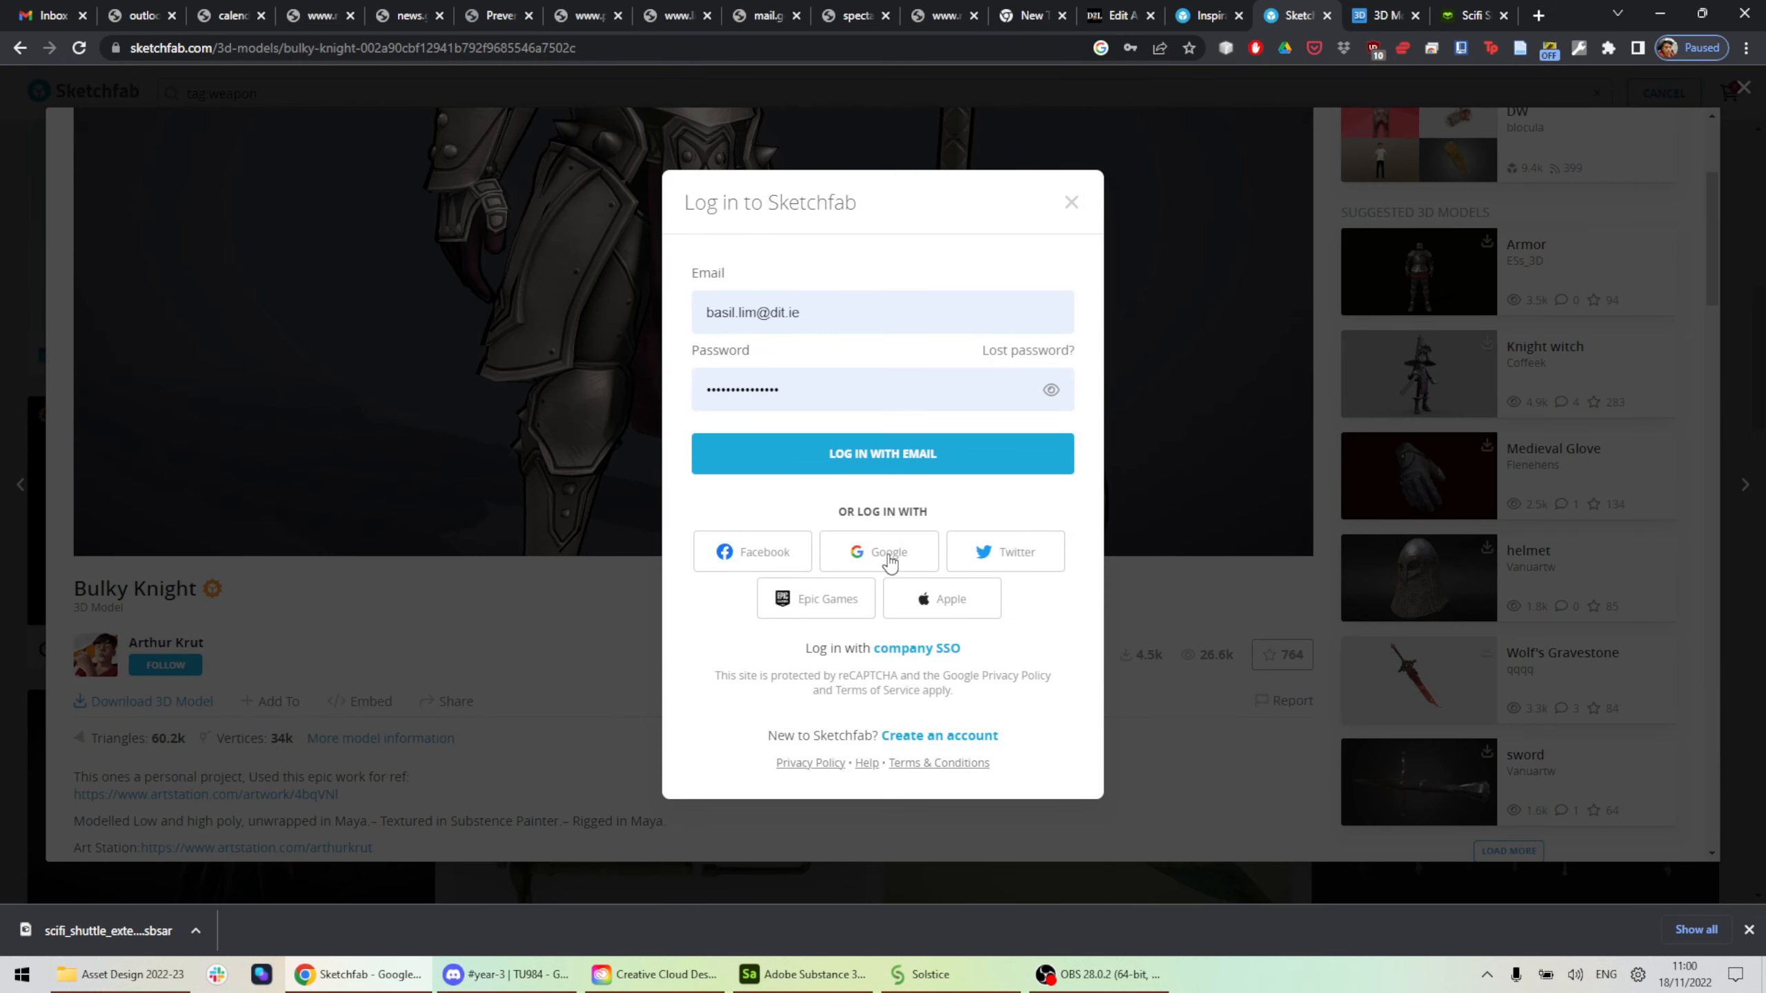
click(876, 456)
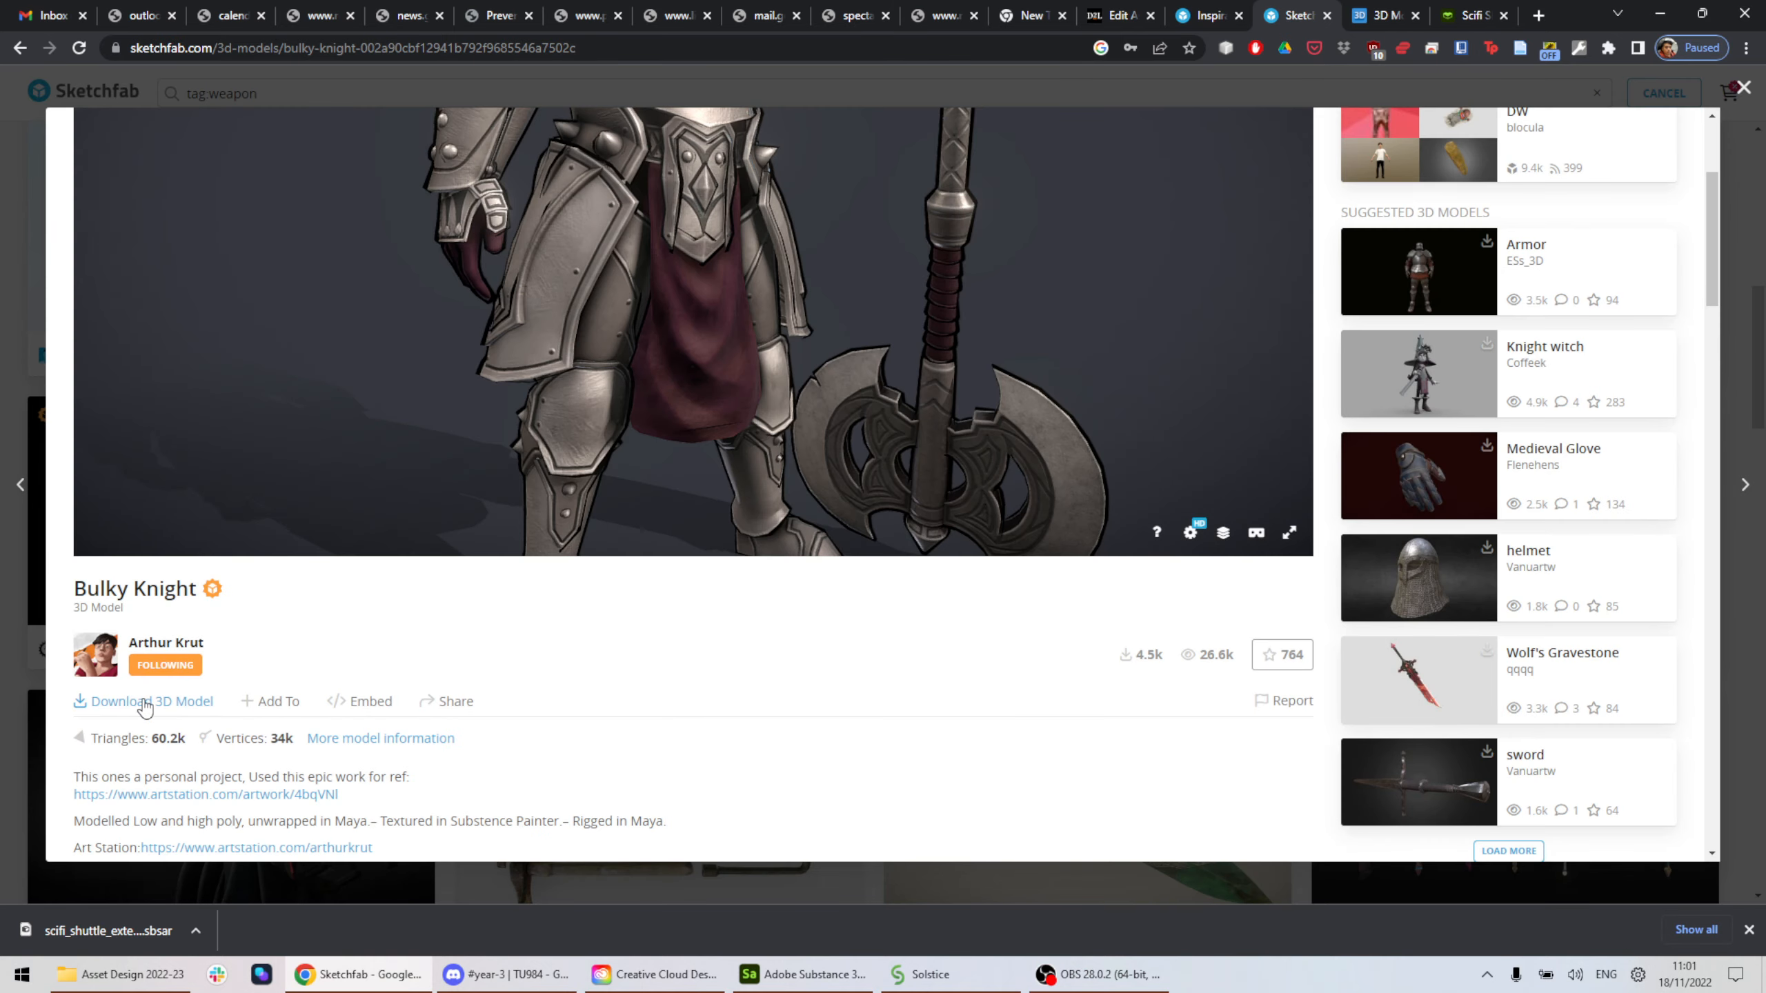
Review the Bulky Knight's licensing and available download formats, close them, and look over the model preview.
click(145, 702)
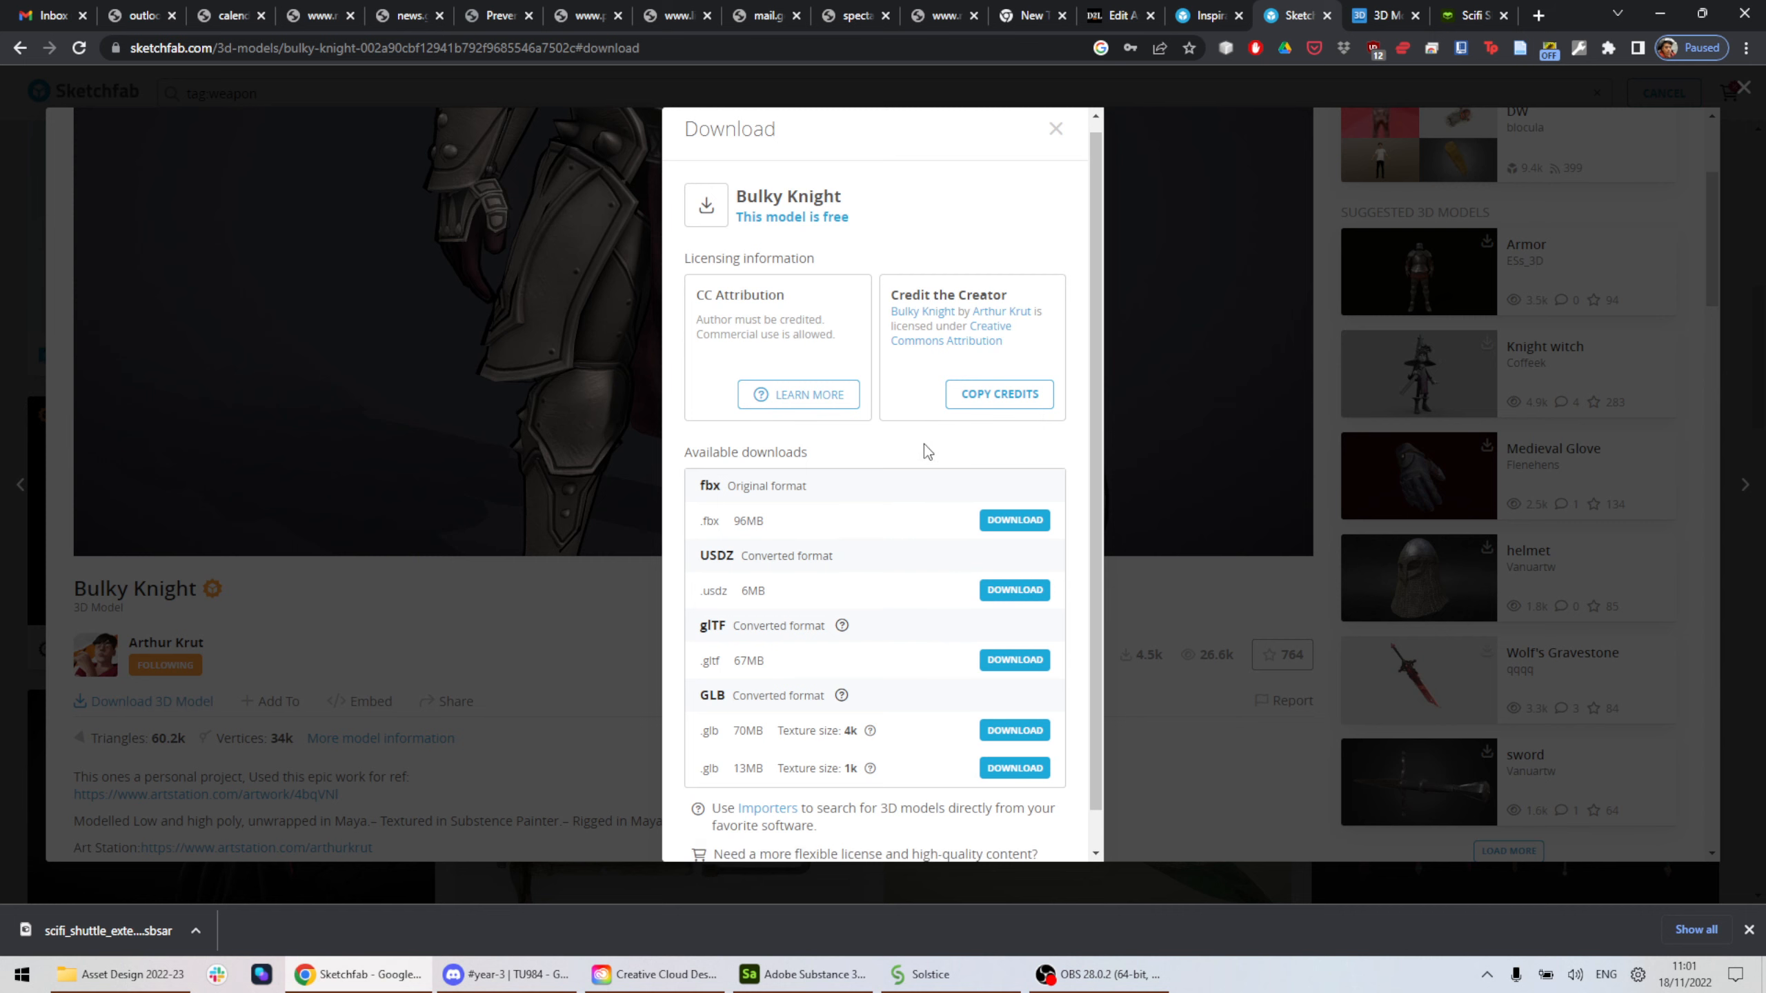
scroll(903, 448, down, 1)
click(1144, 665)
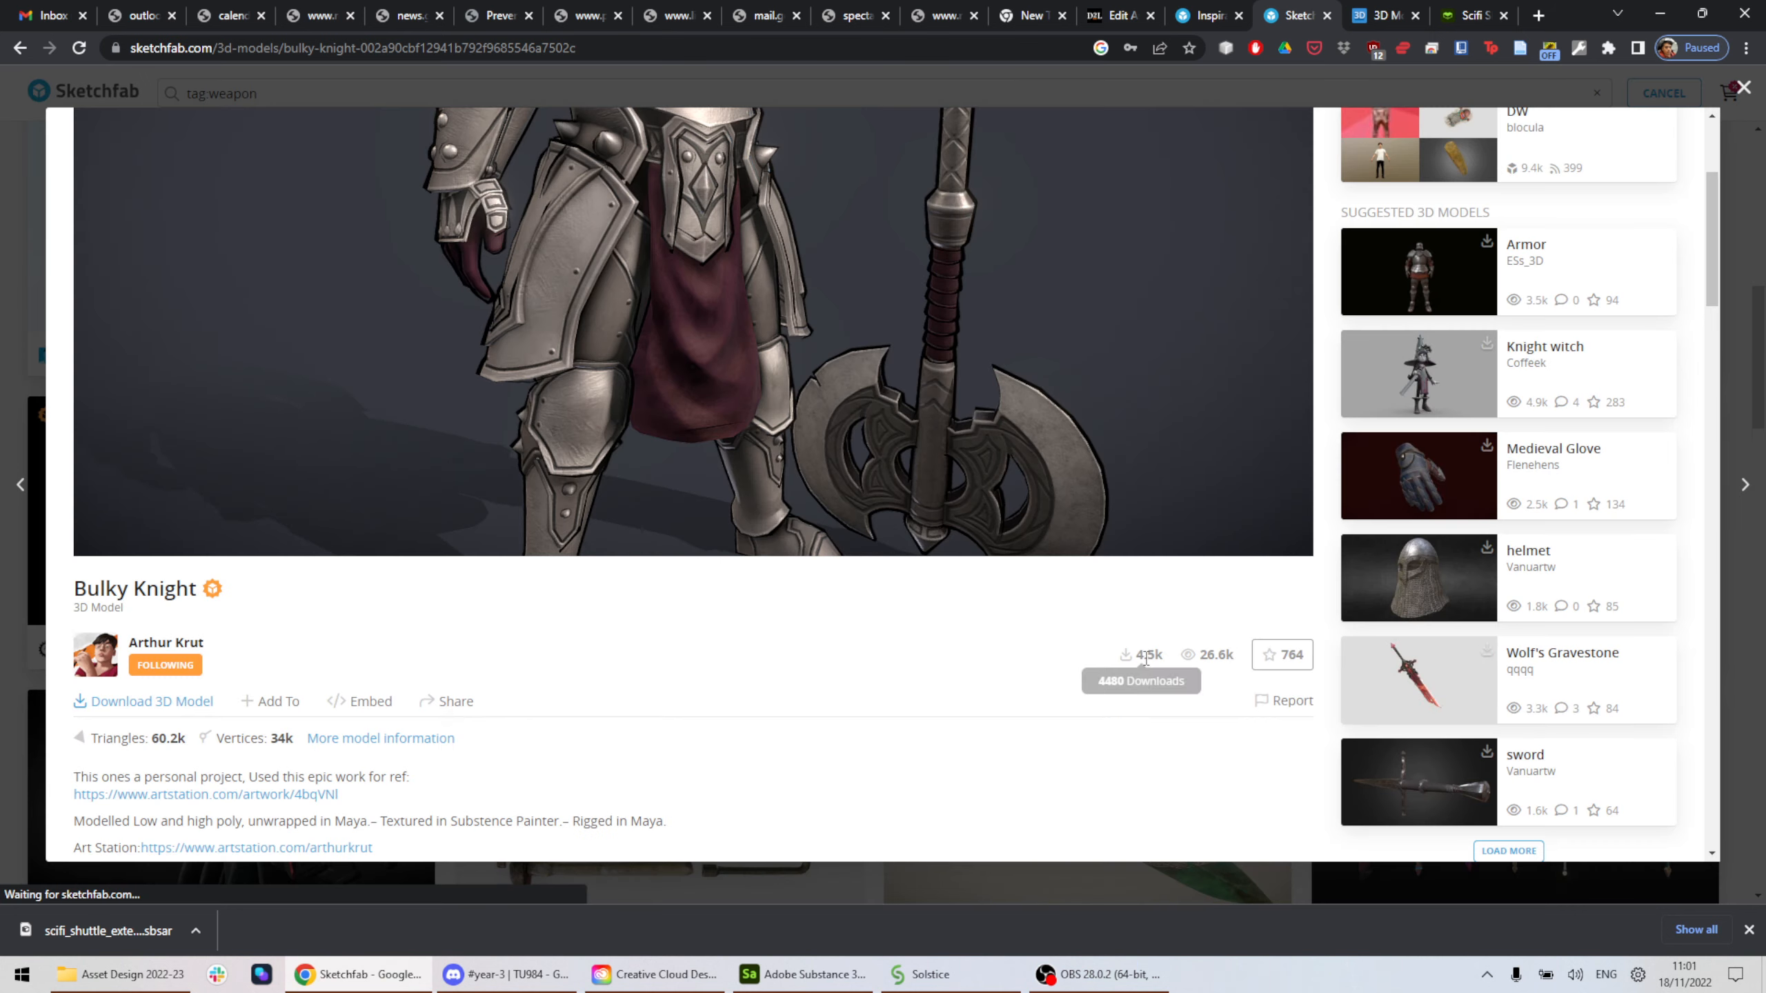
scroll(1144, 667, up, 4)
scroll(773, 442, down, 5)
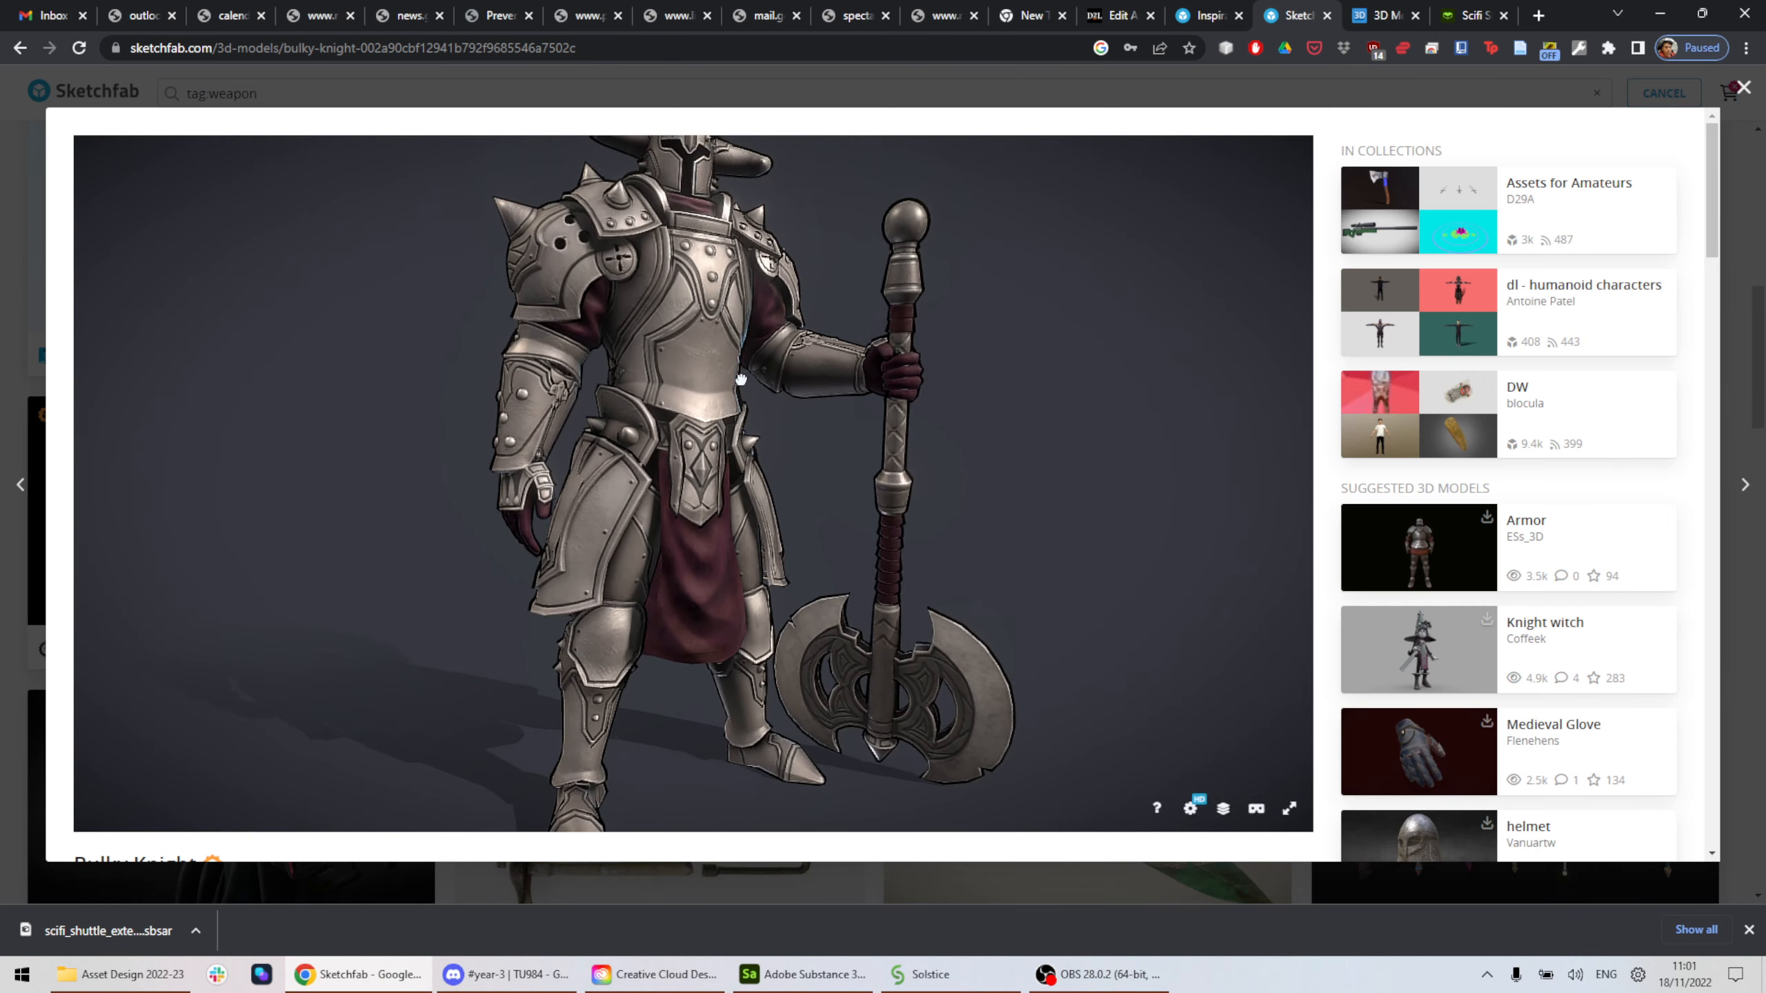